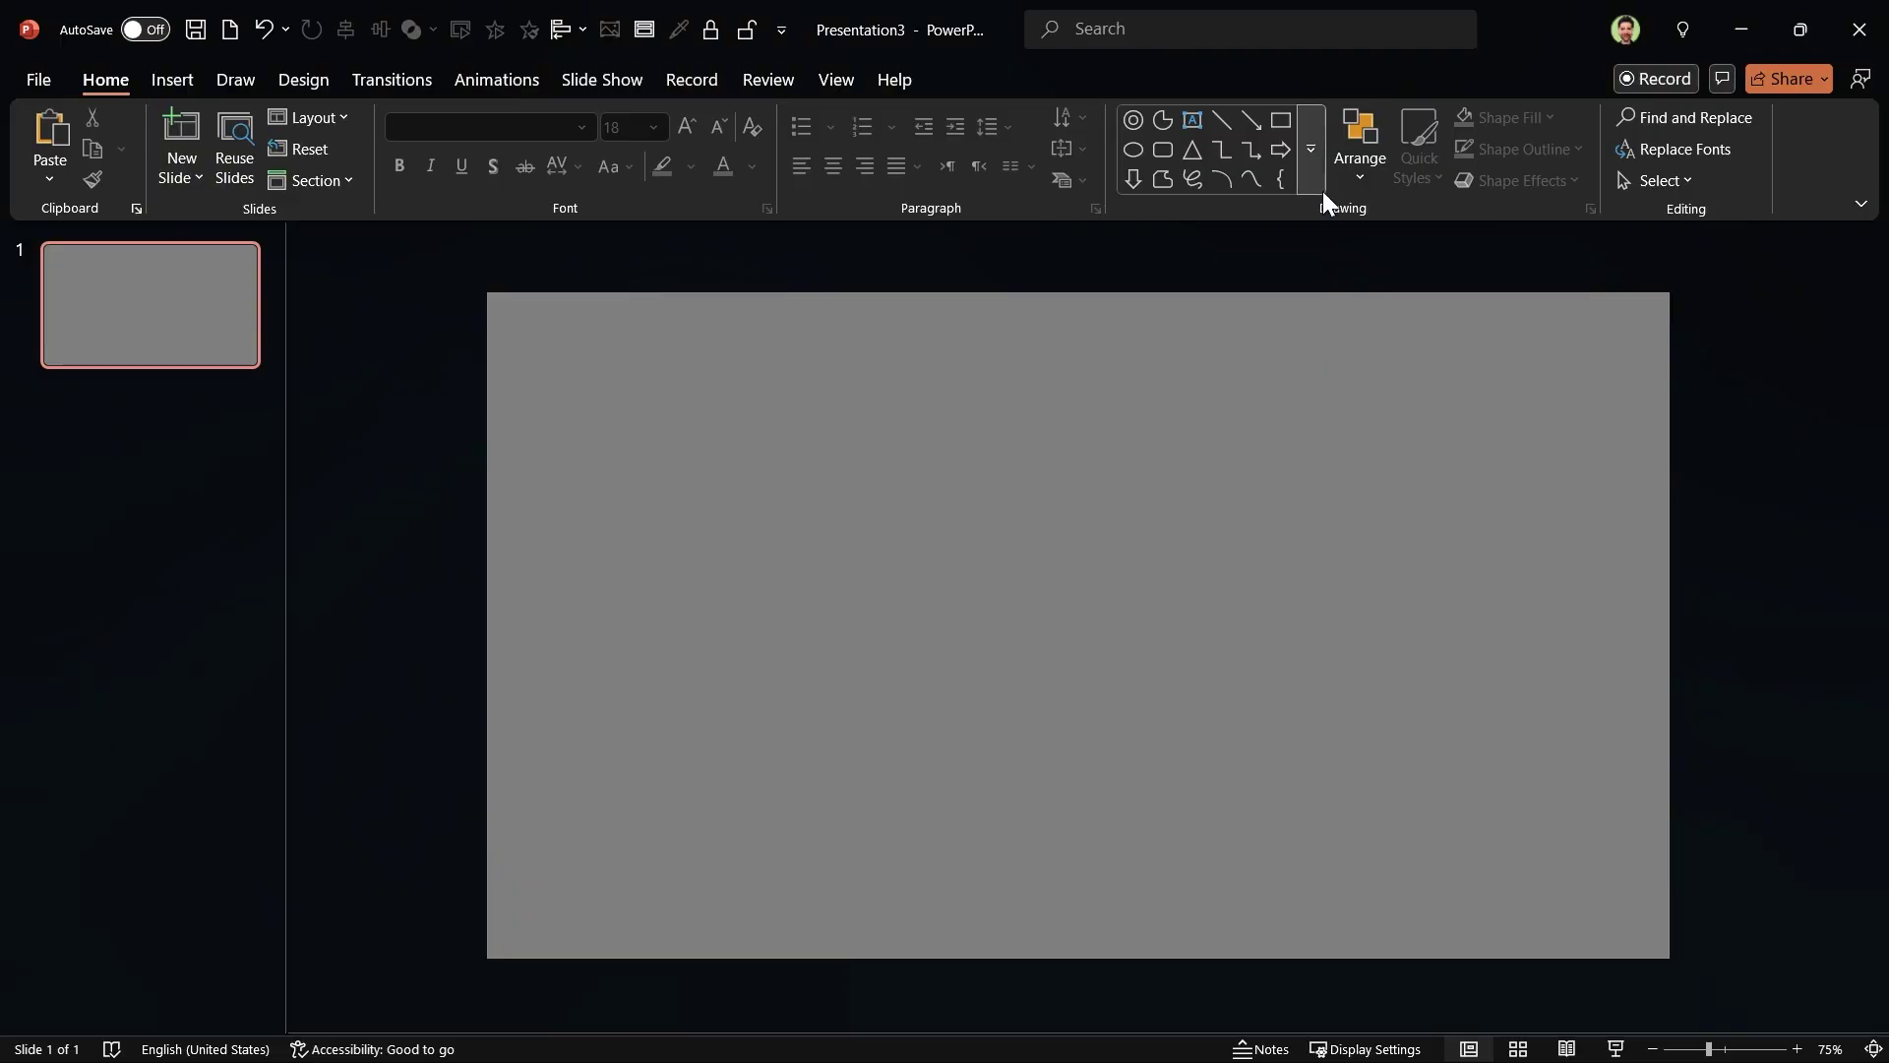
Step: Draw a pie shape near the slide centre sized 2.6 by 2.6 inches
left_click(1313, 171)
left_click(1165, 454)
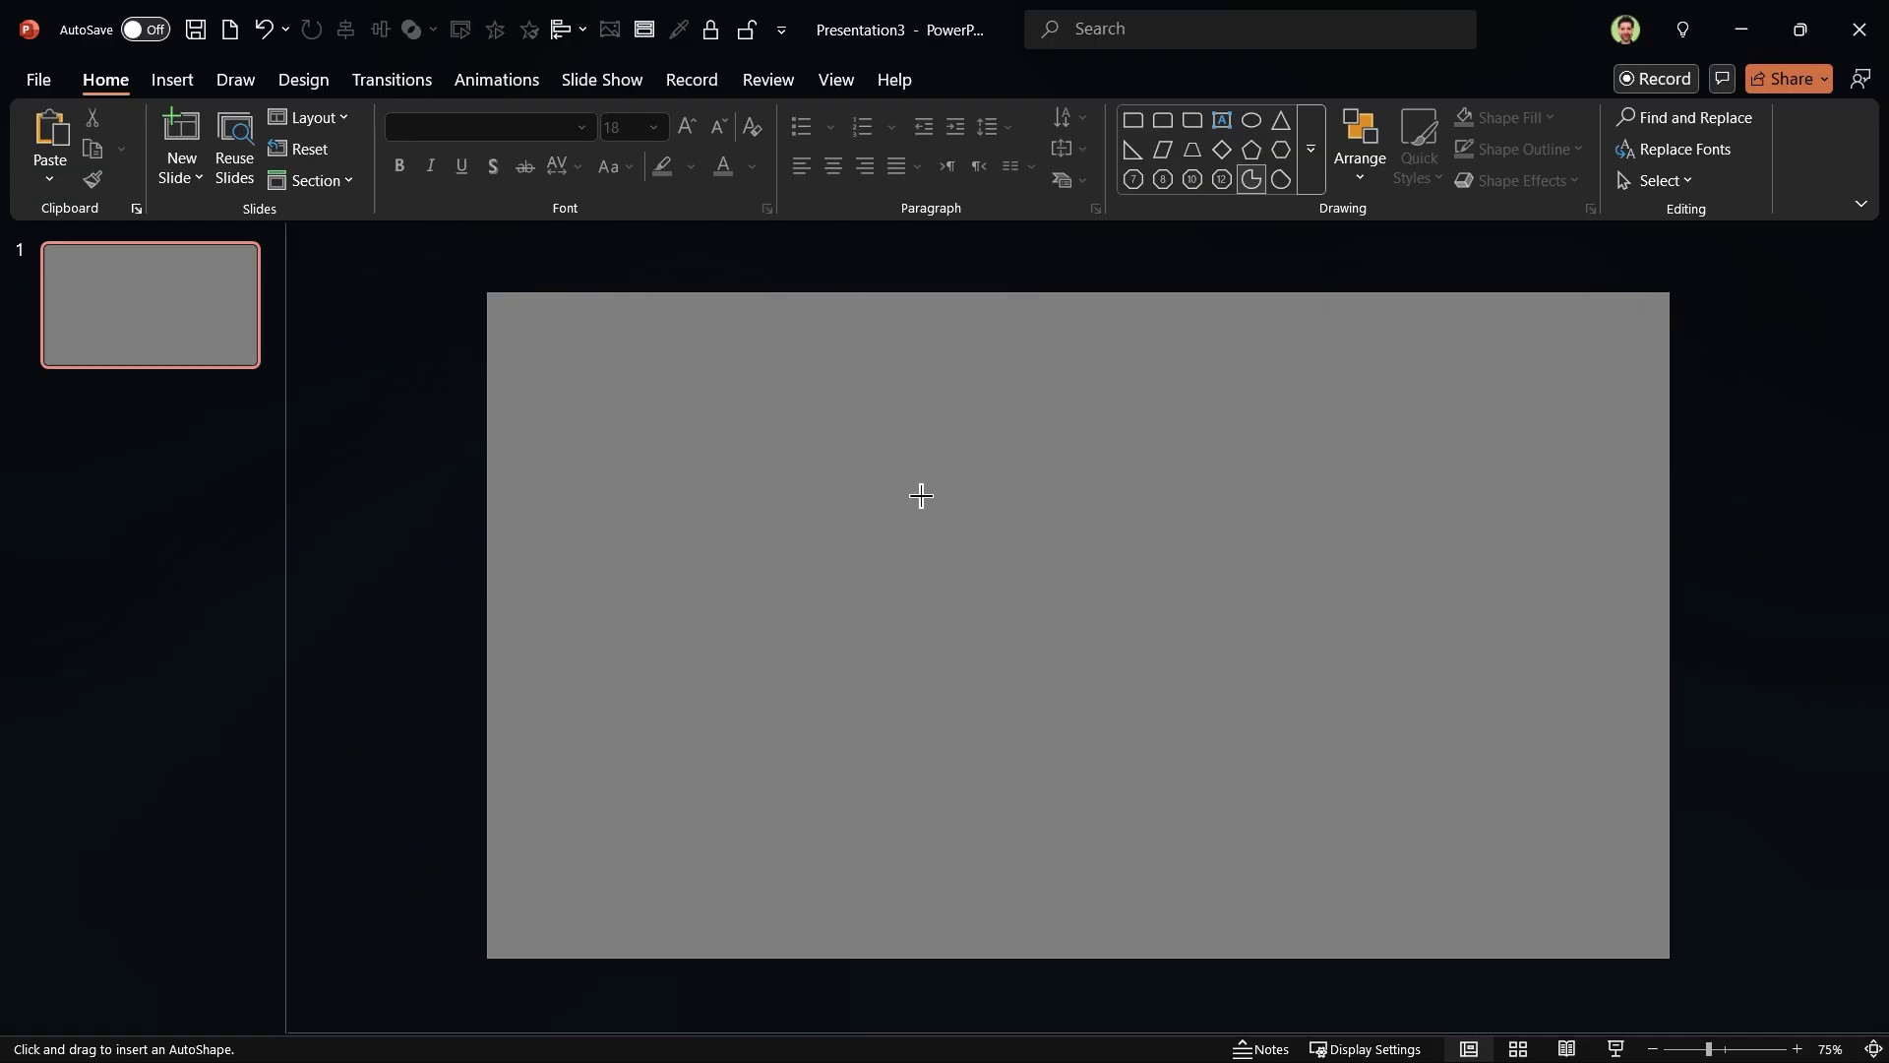
left_click_drag(887, 485, 1093, 690)
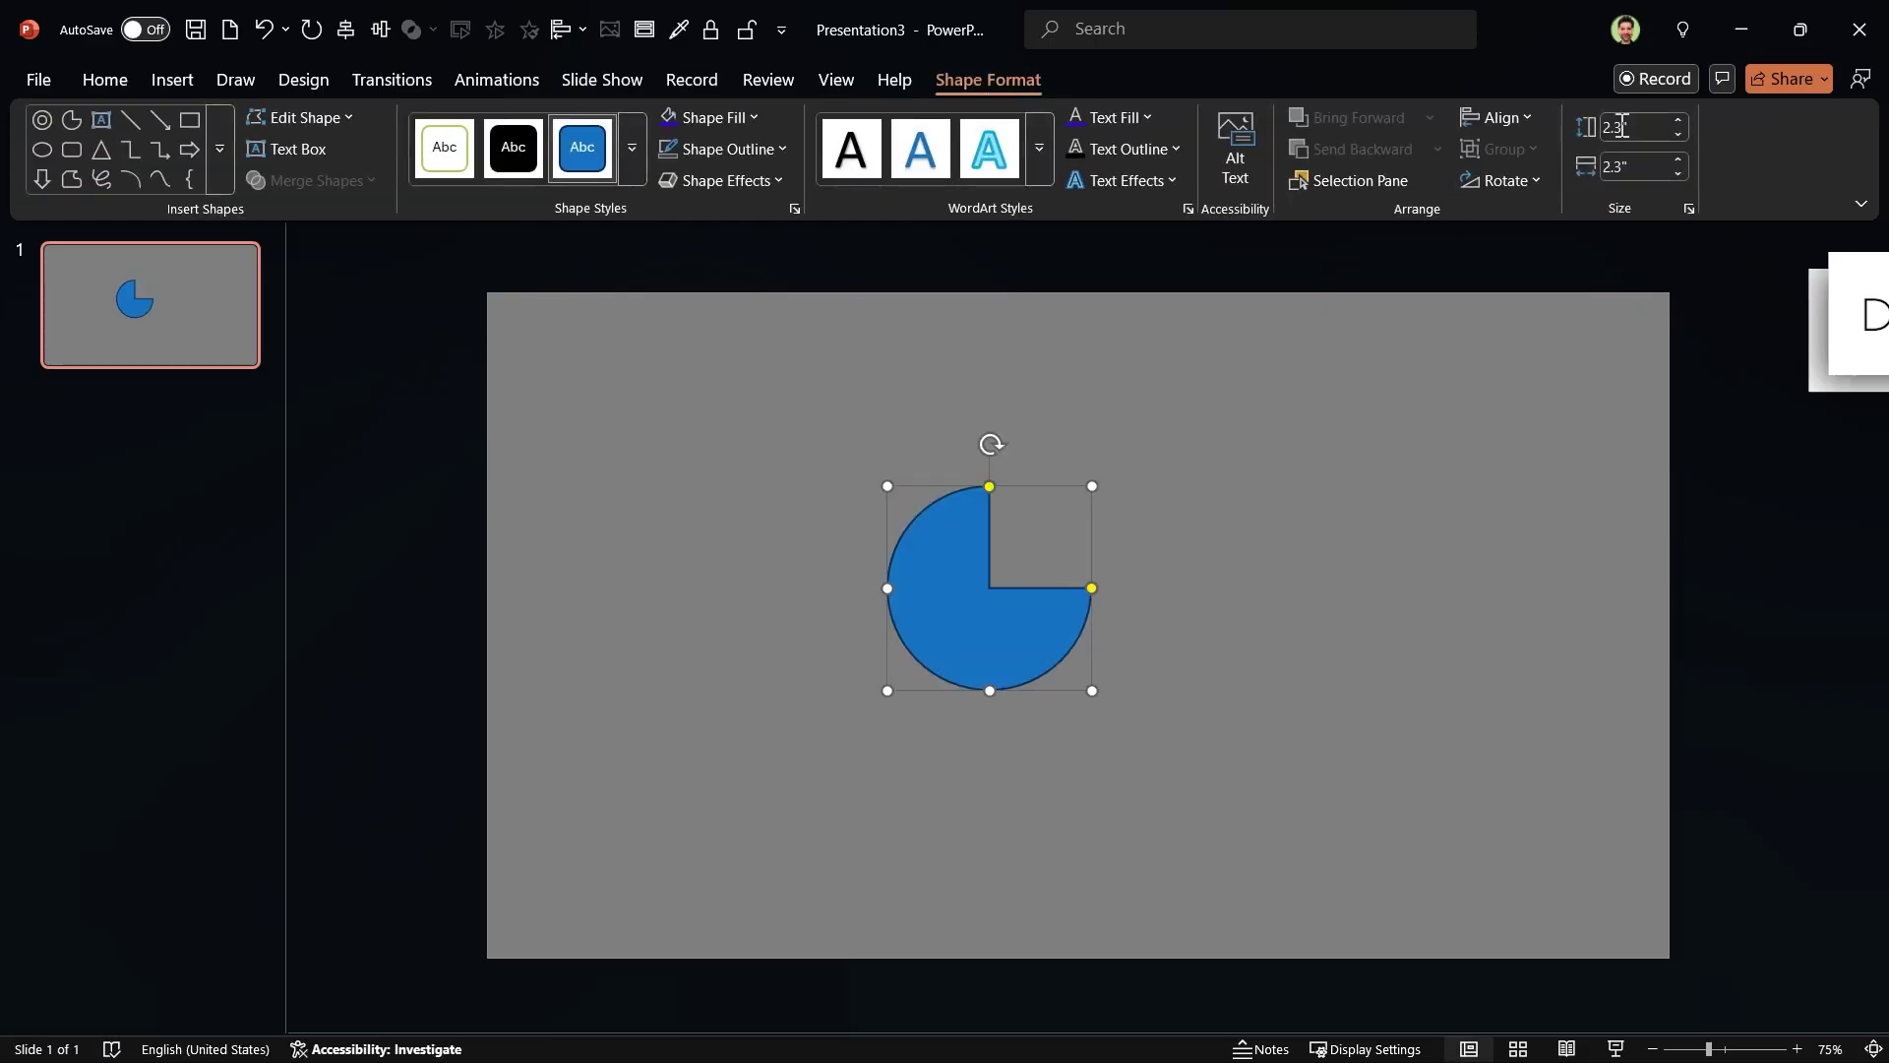
left_click(1624, 126)
type("2.6")
left_click(1648, 168)
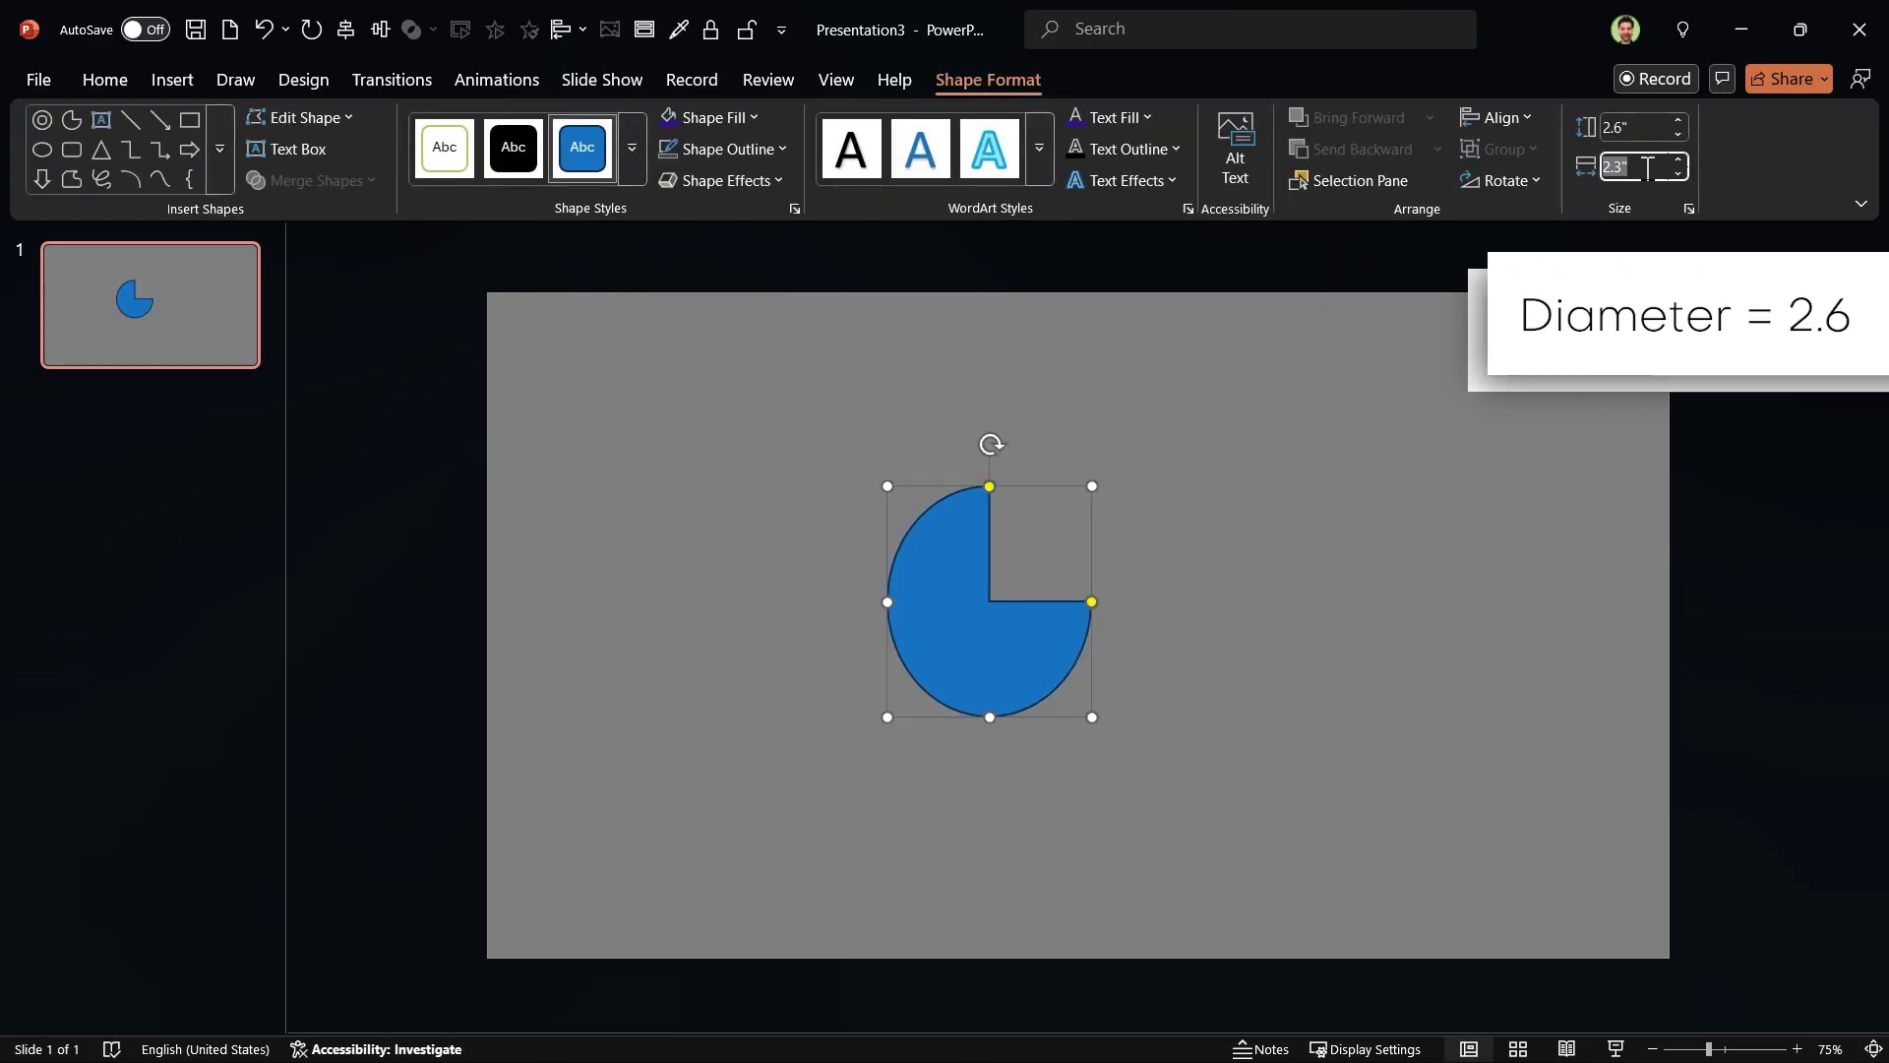
type("2.6")
key("Return")
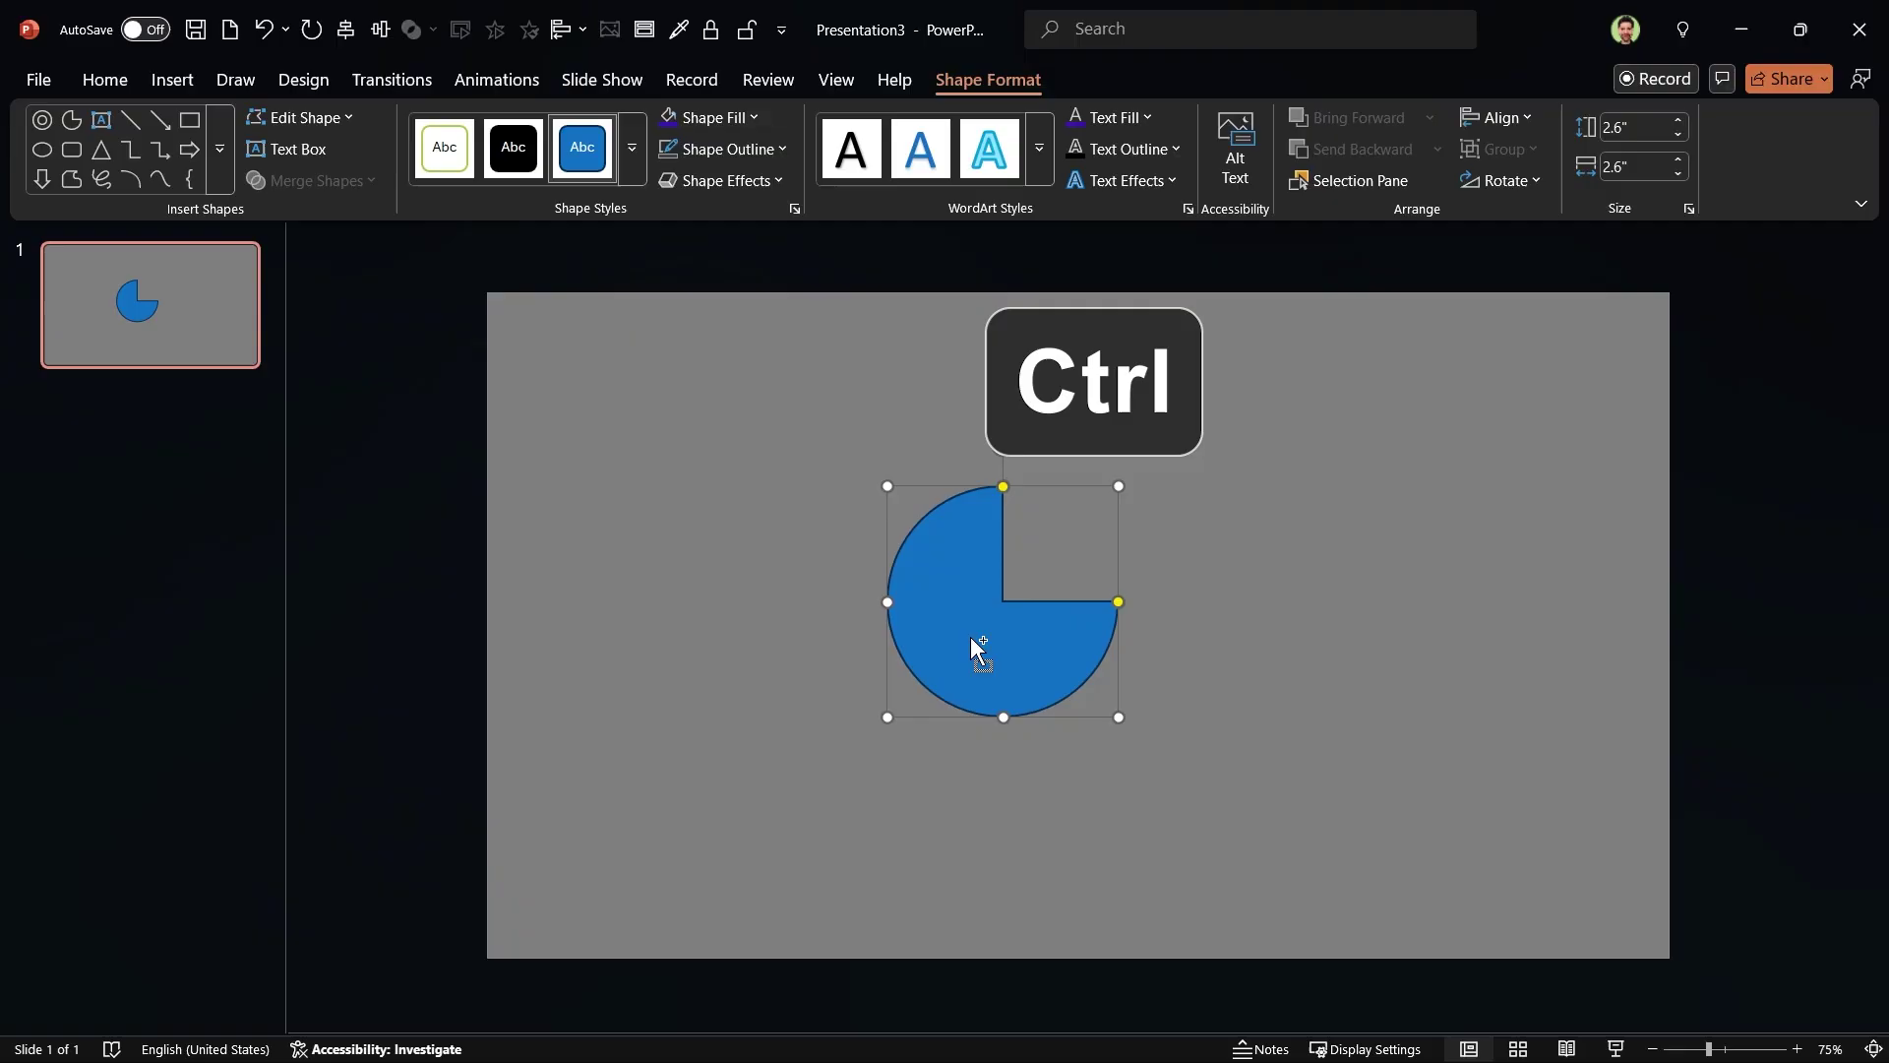
Step: Duplicate the pie to the right and resize the copy to 2.3 by 2.3 inches
left_click_drag(971, 636, 1256, 629)
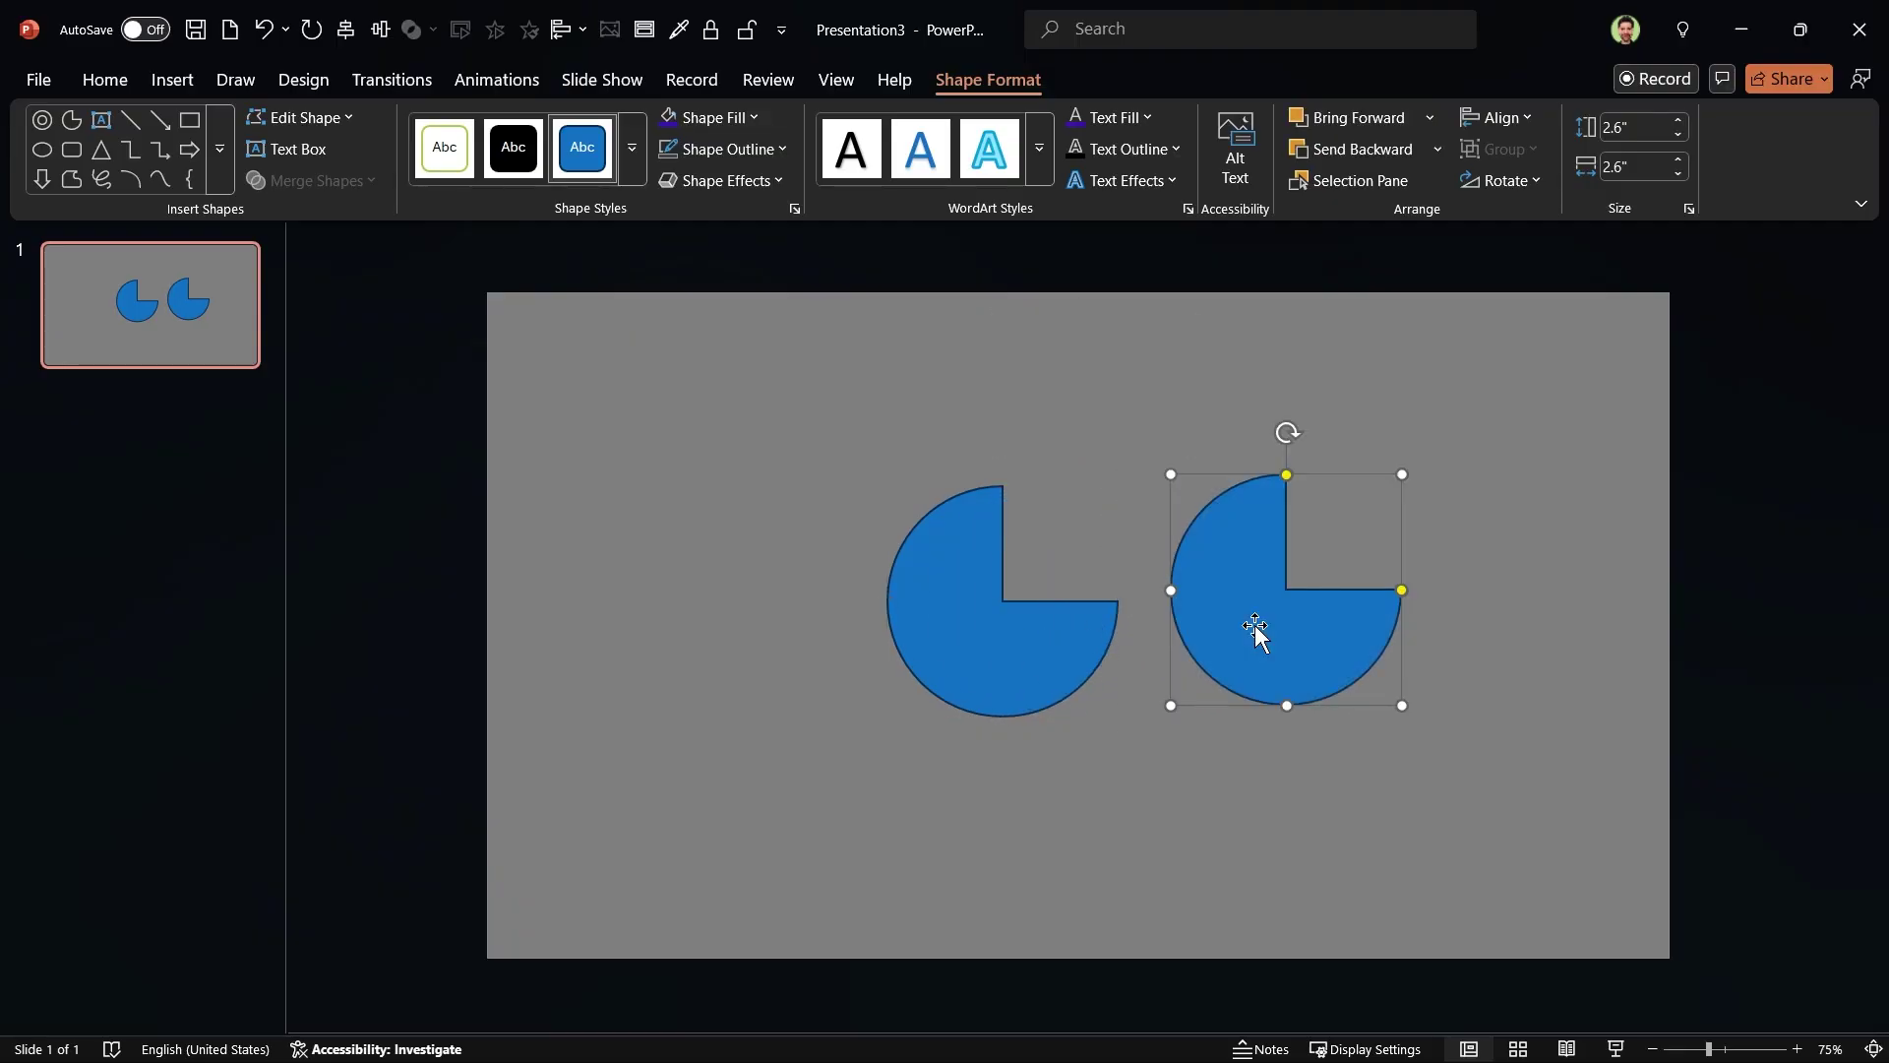
type("2.3")
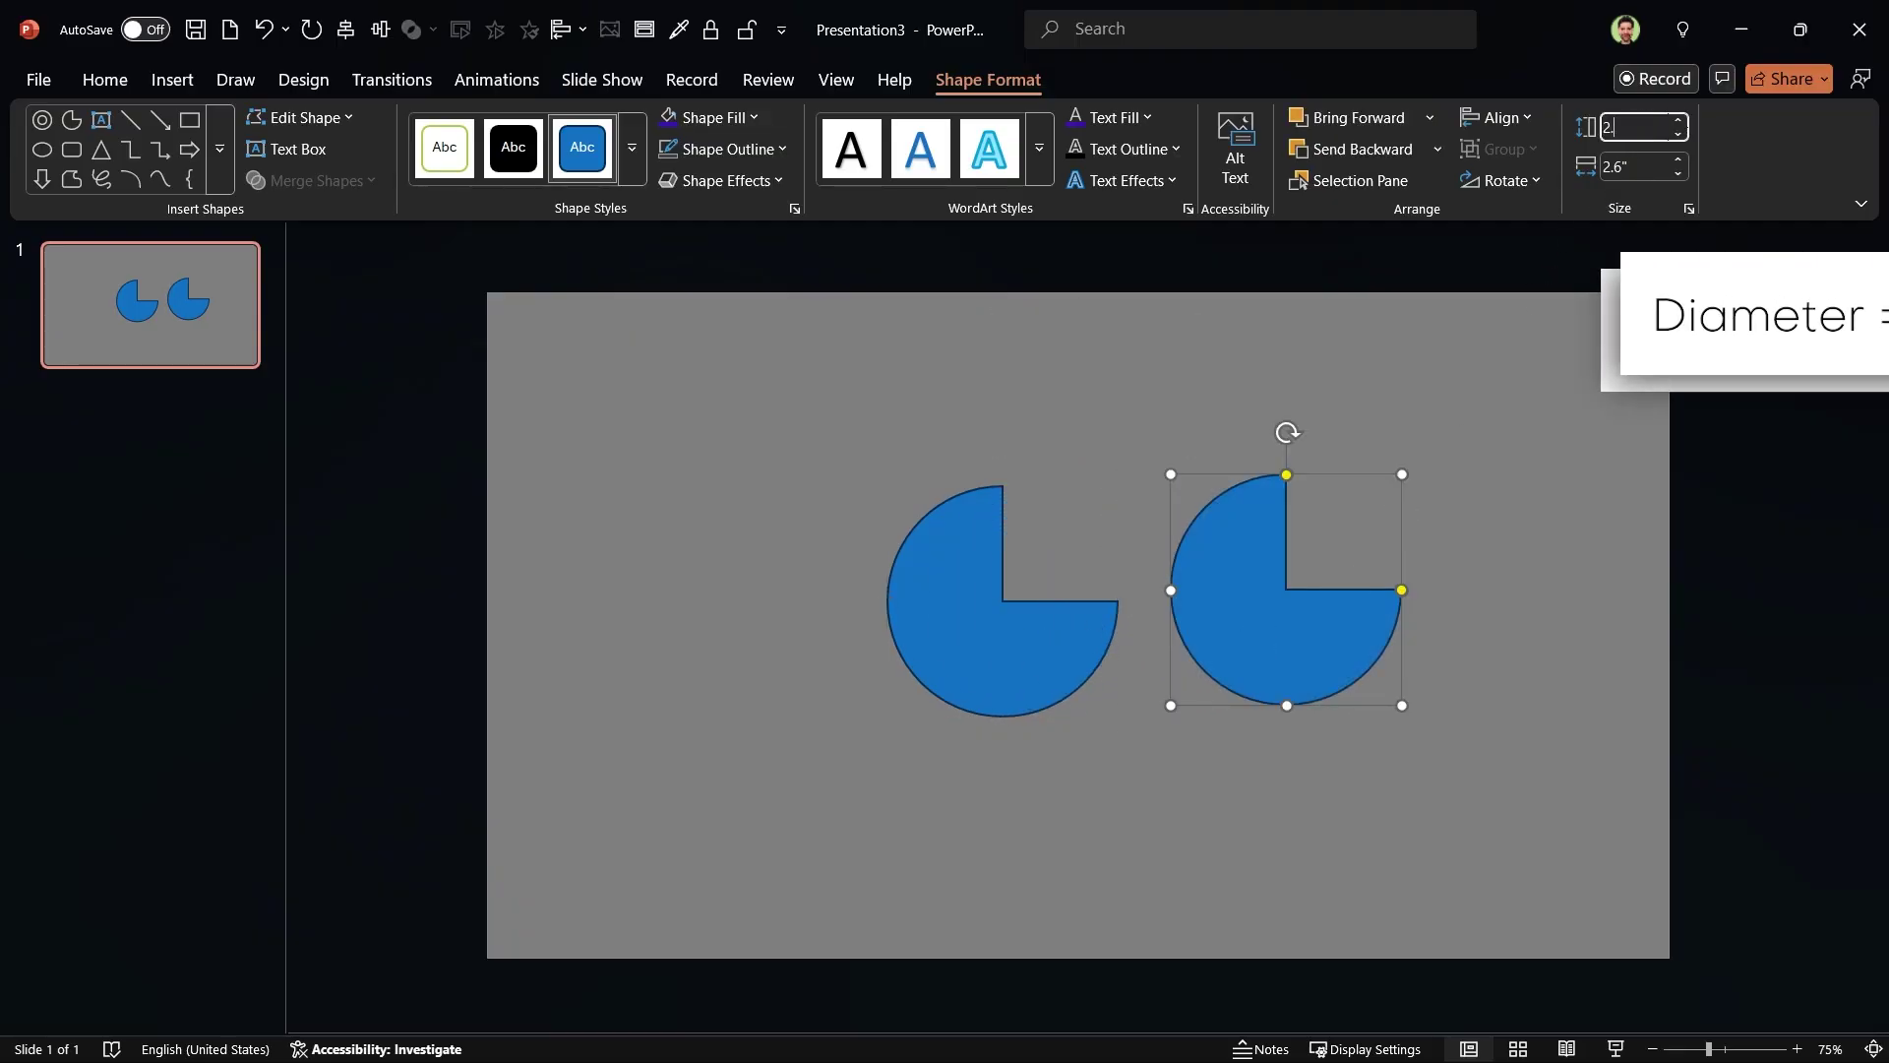
left_click(1653, 168)
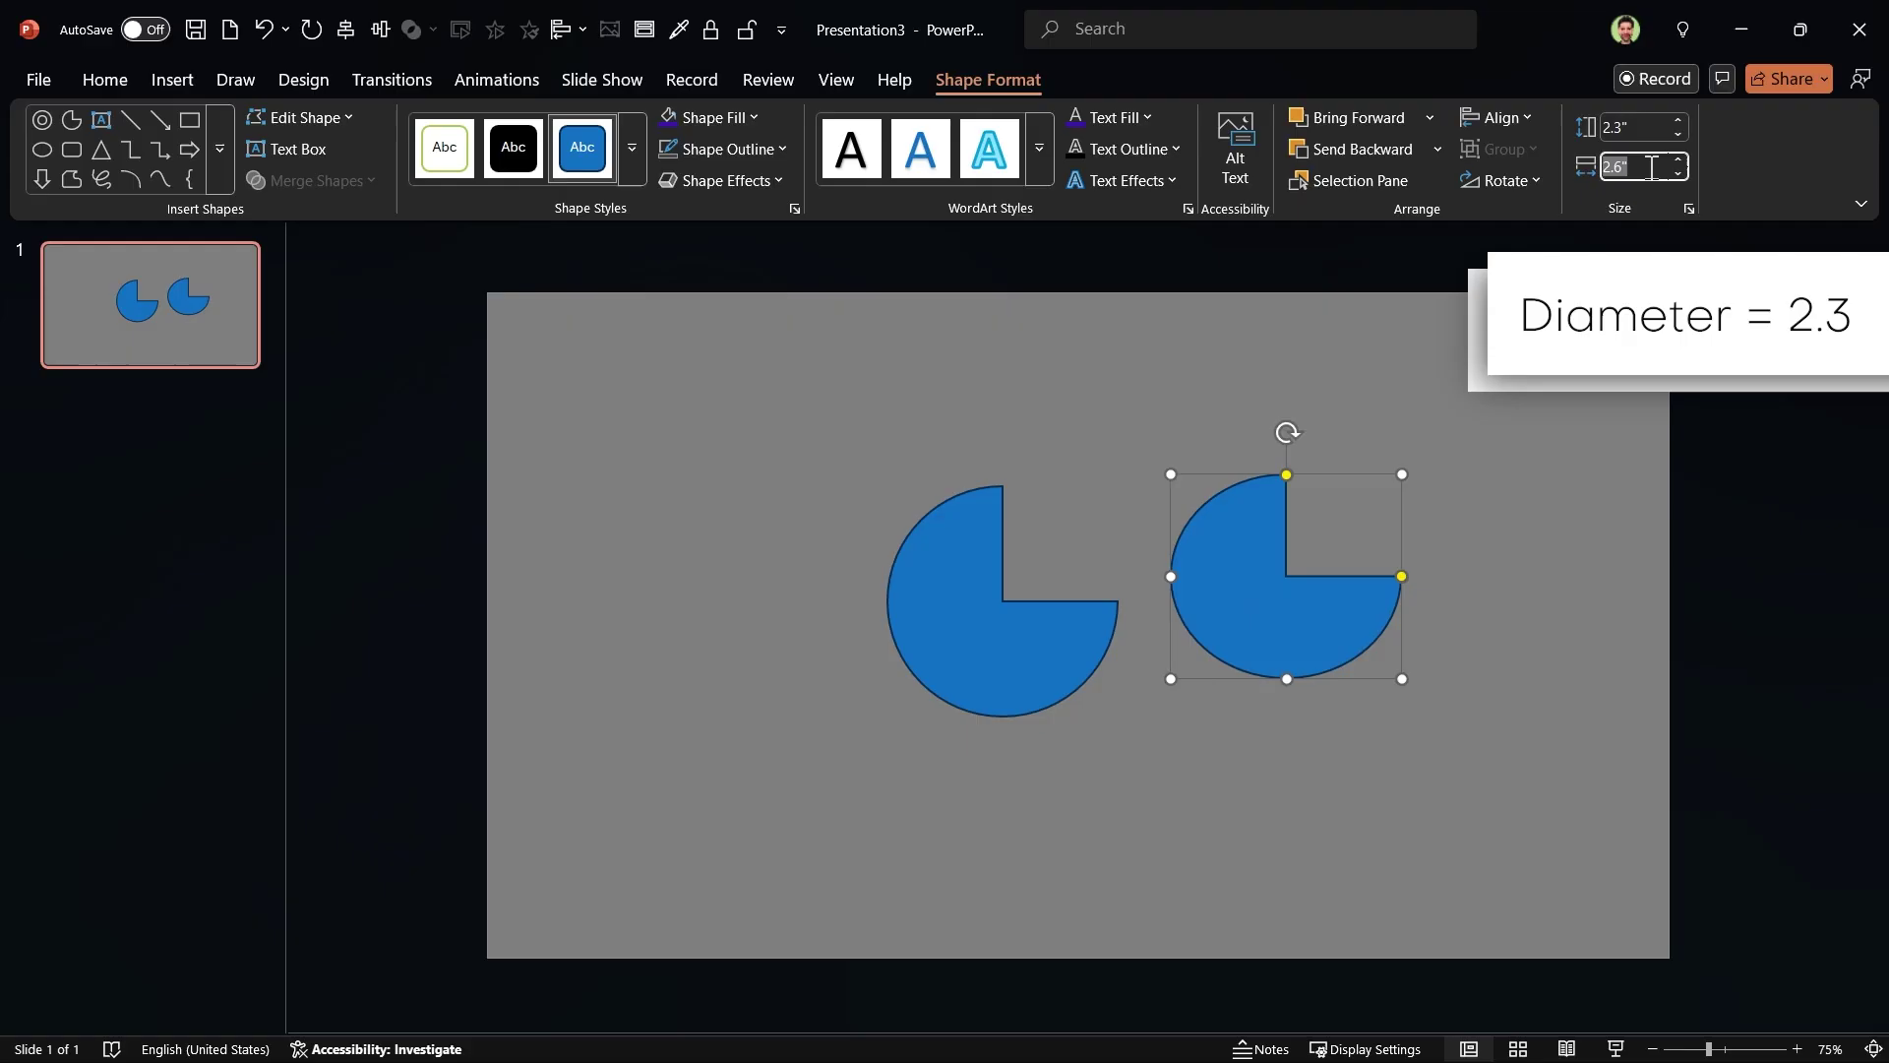
type("2.3")
key("Return")
Step: Centre both pies on each other and combine them into a single ring
left_click(1042, 641, "shift")
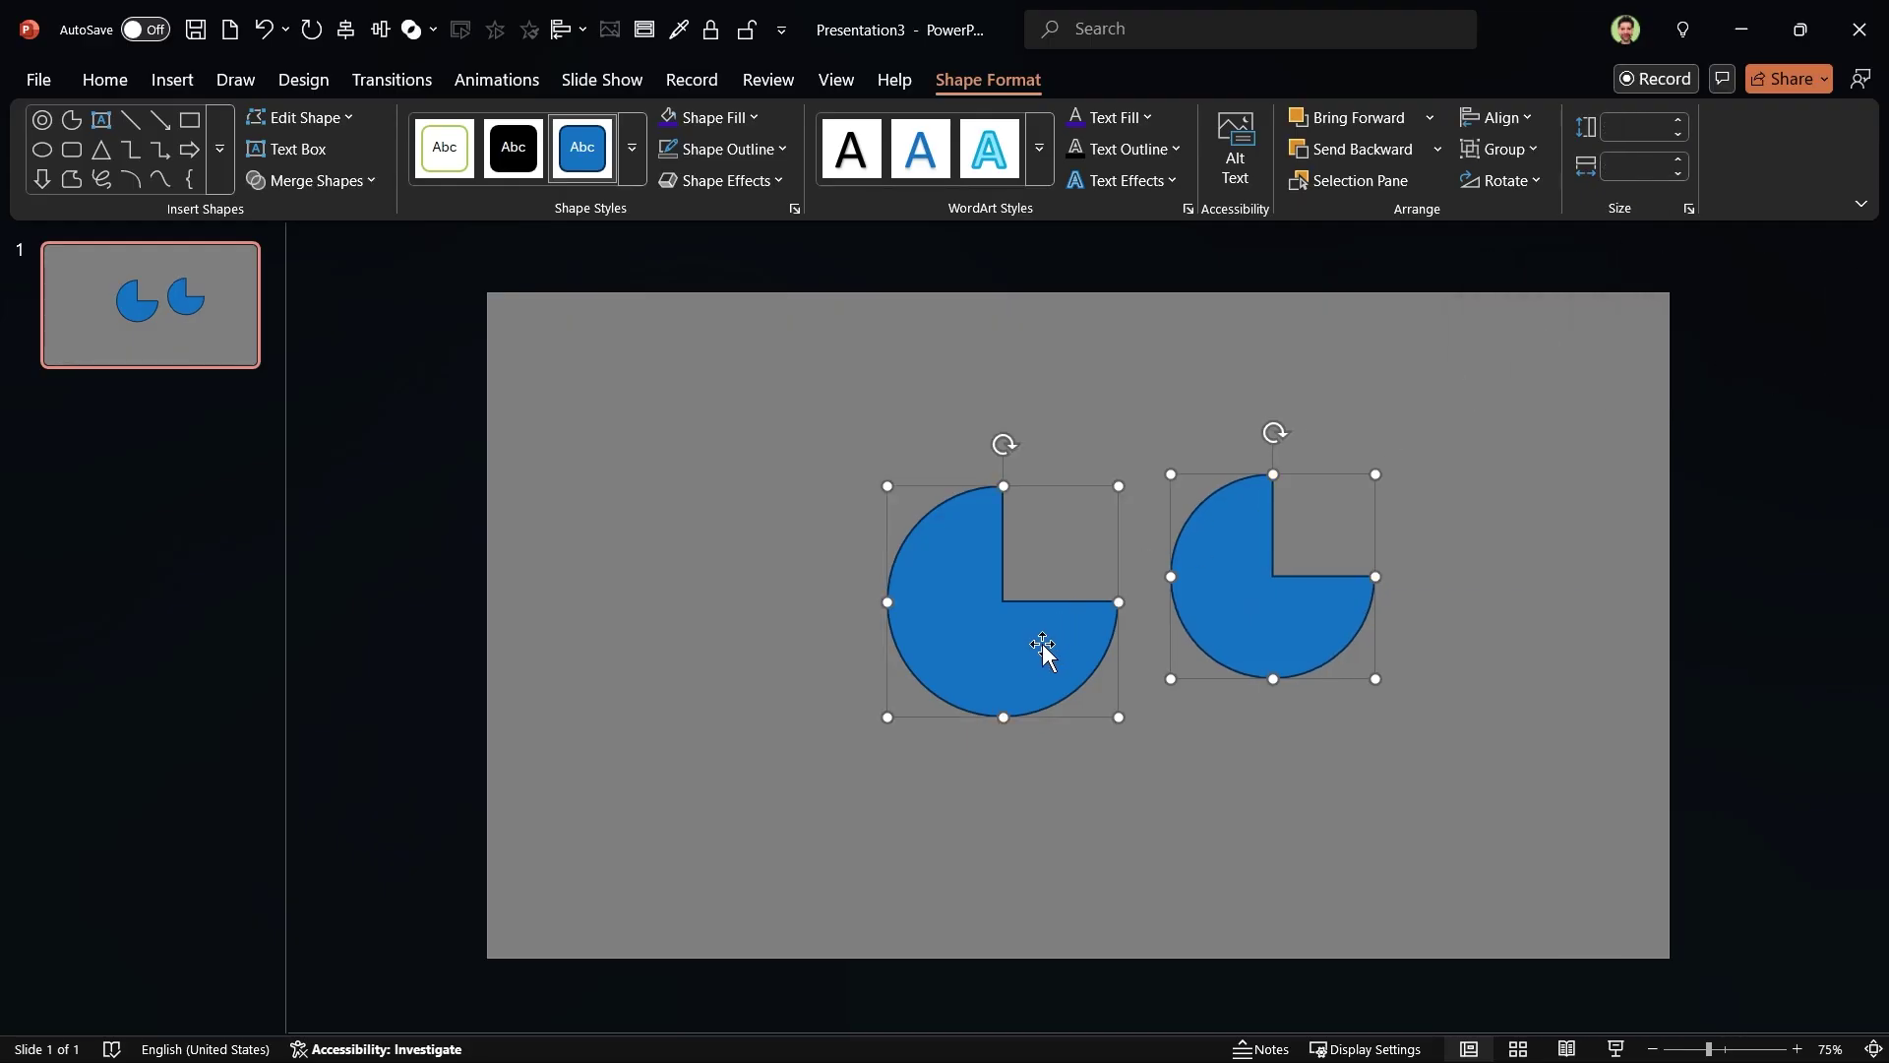
left_click(1492, 117)
left_click(1539, 294)
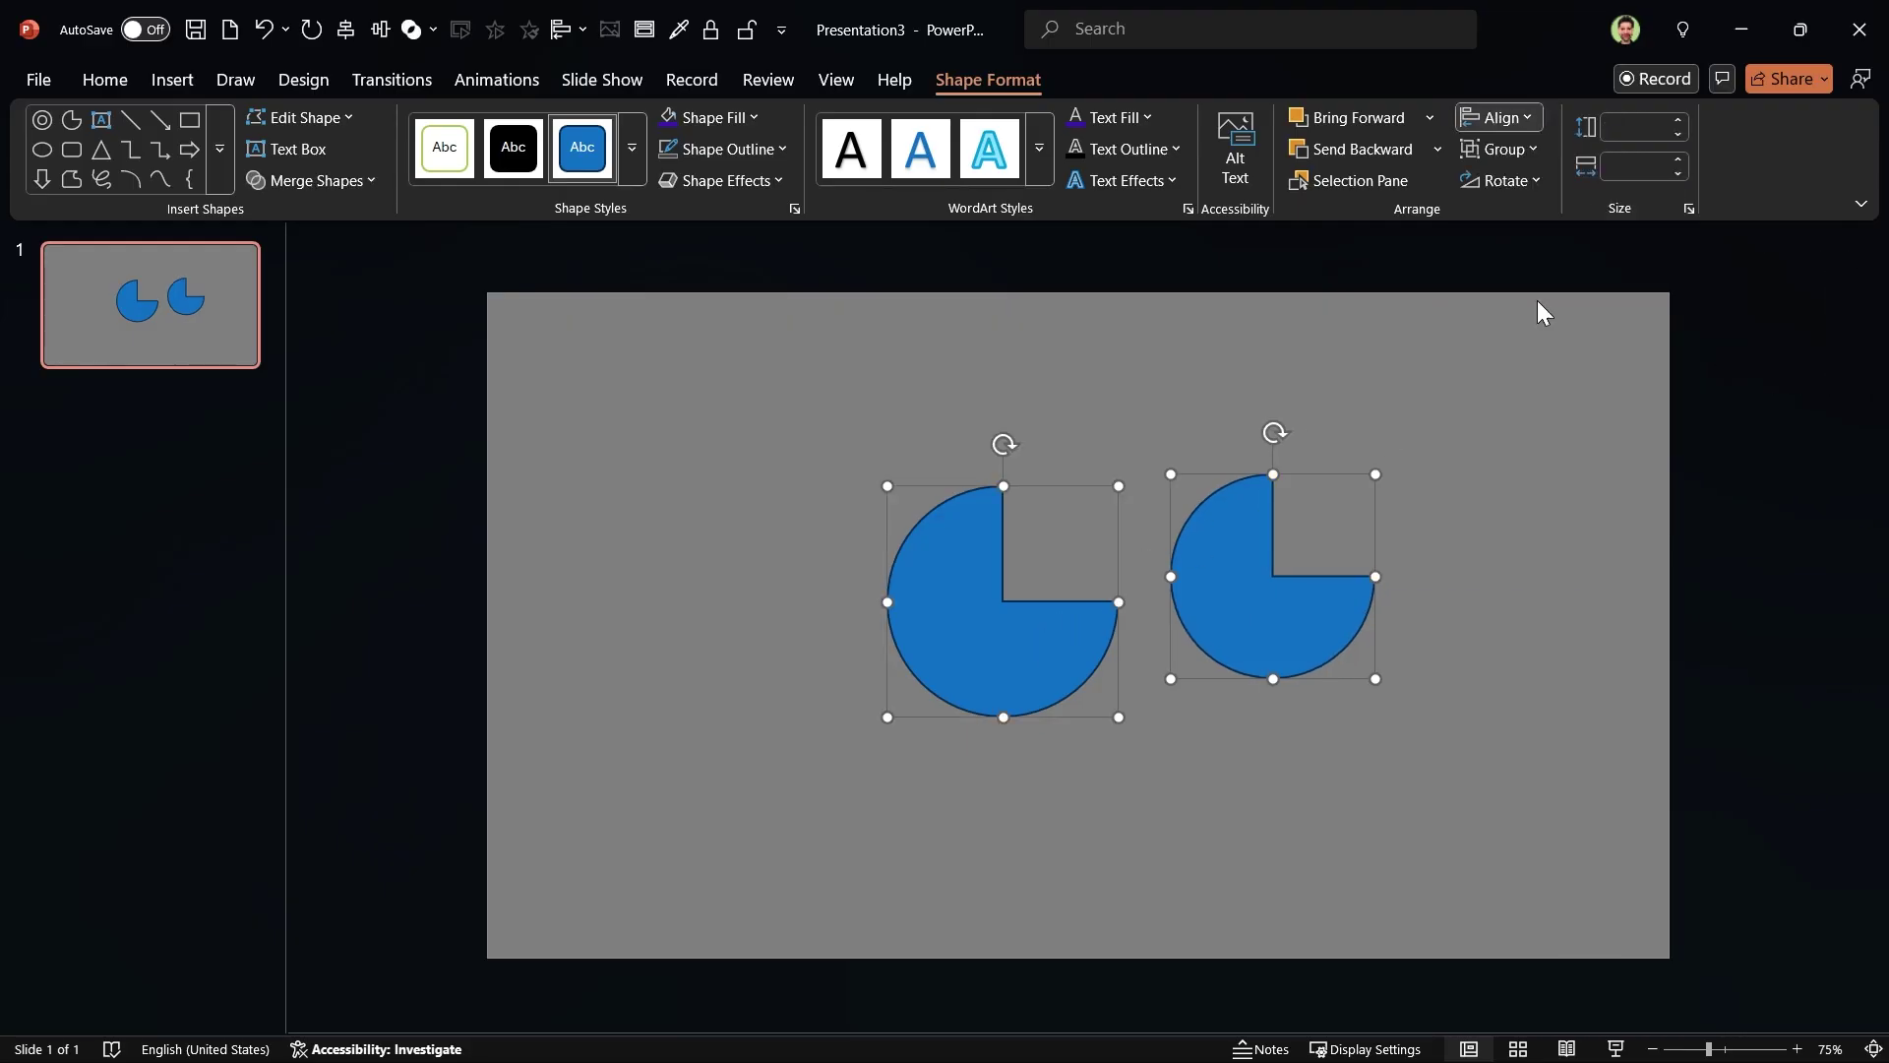
left_click(1498, 116)
left_click(1537, 187)
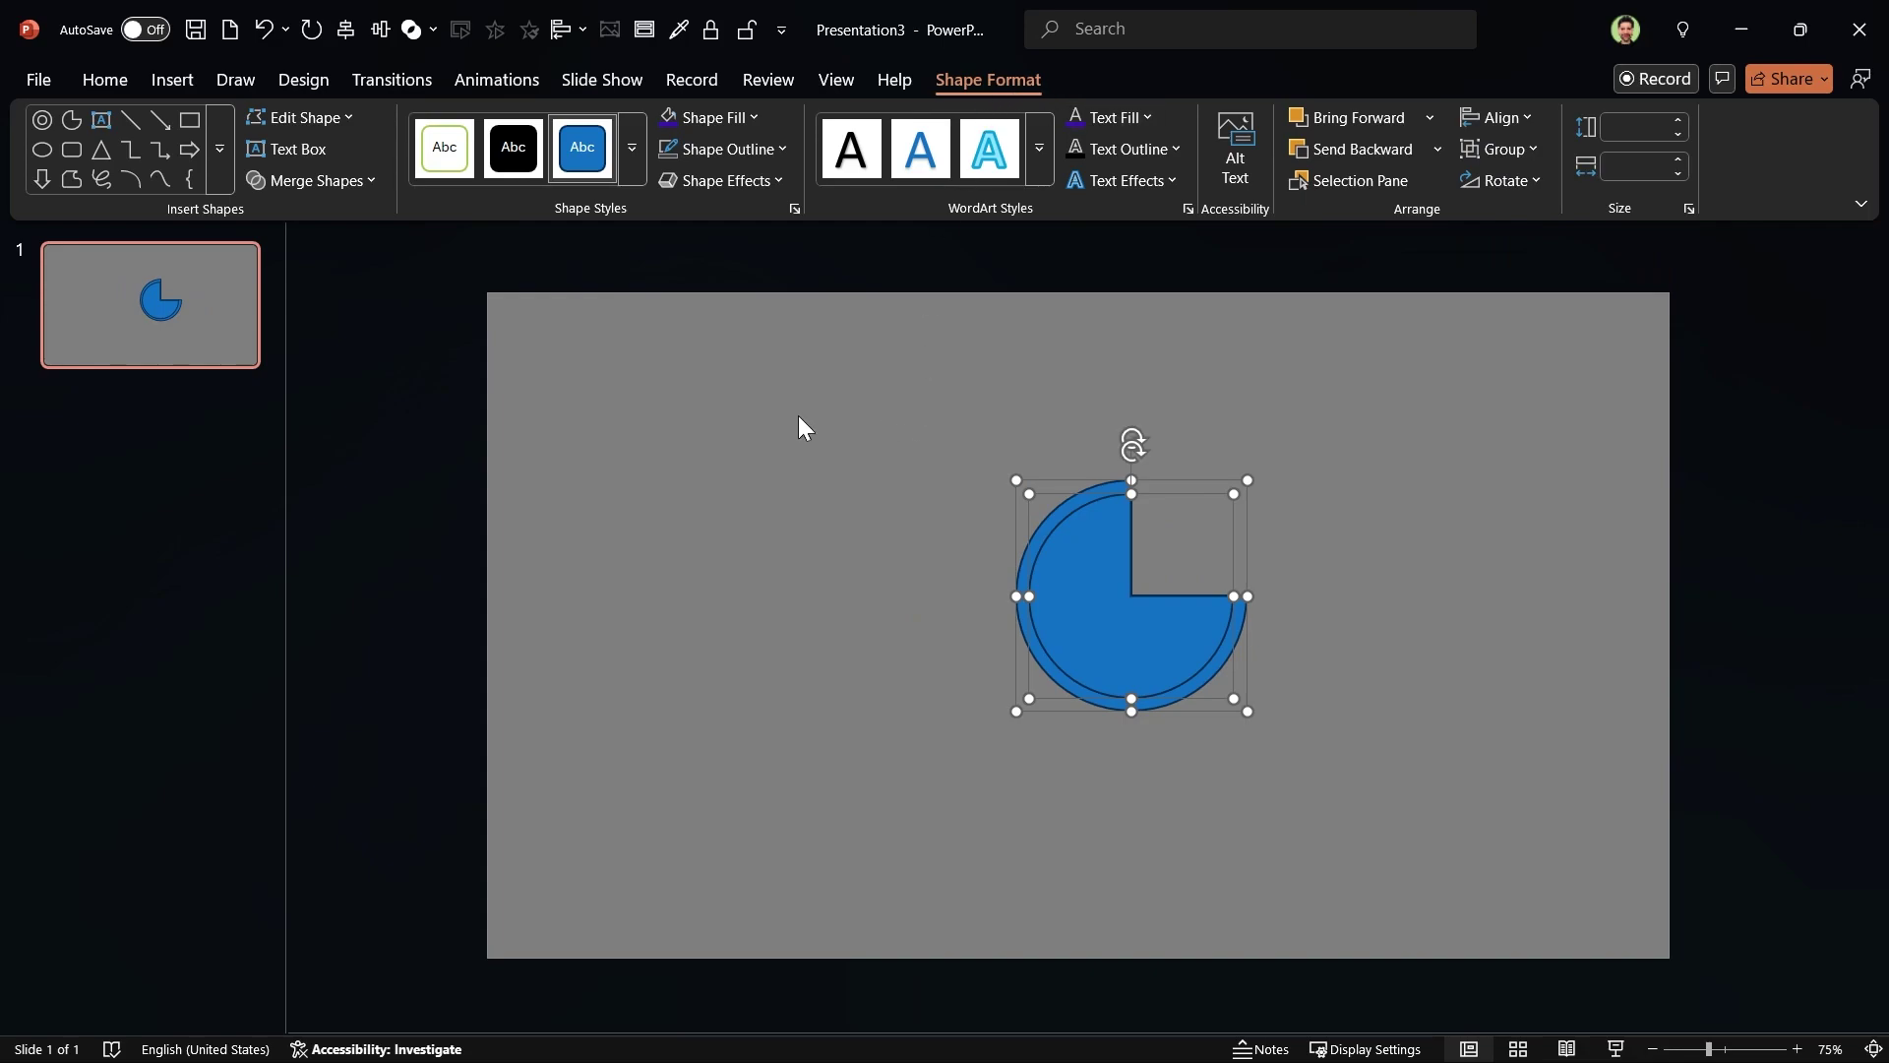
left_click(349, 180)
left_click(329, 249)
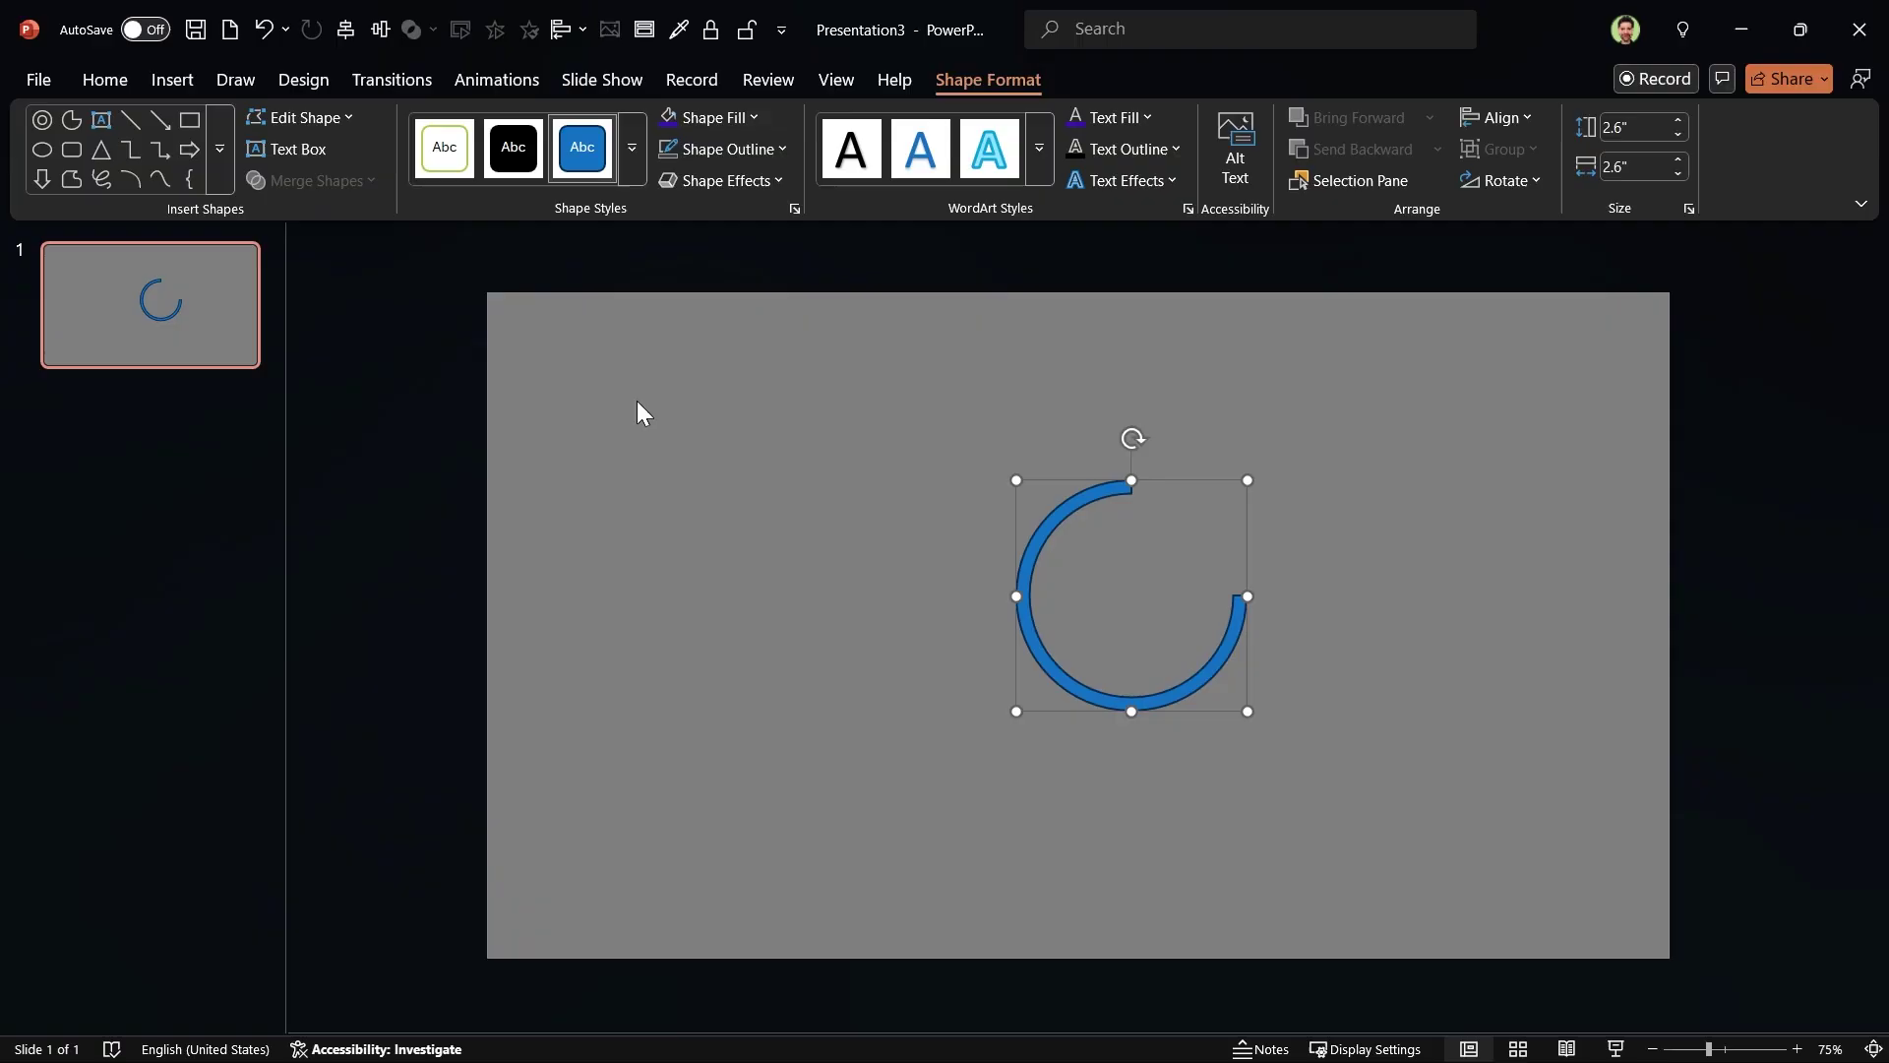
left_click(730, 149)
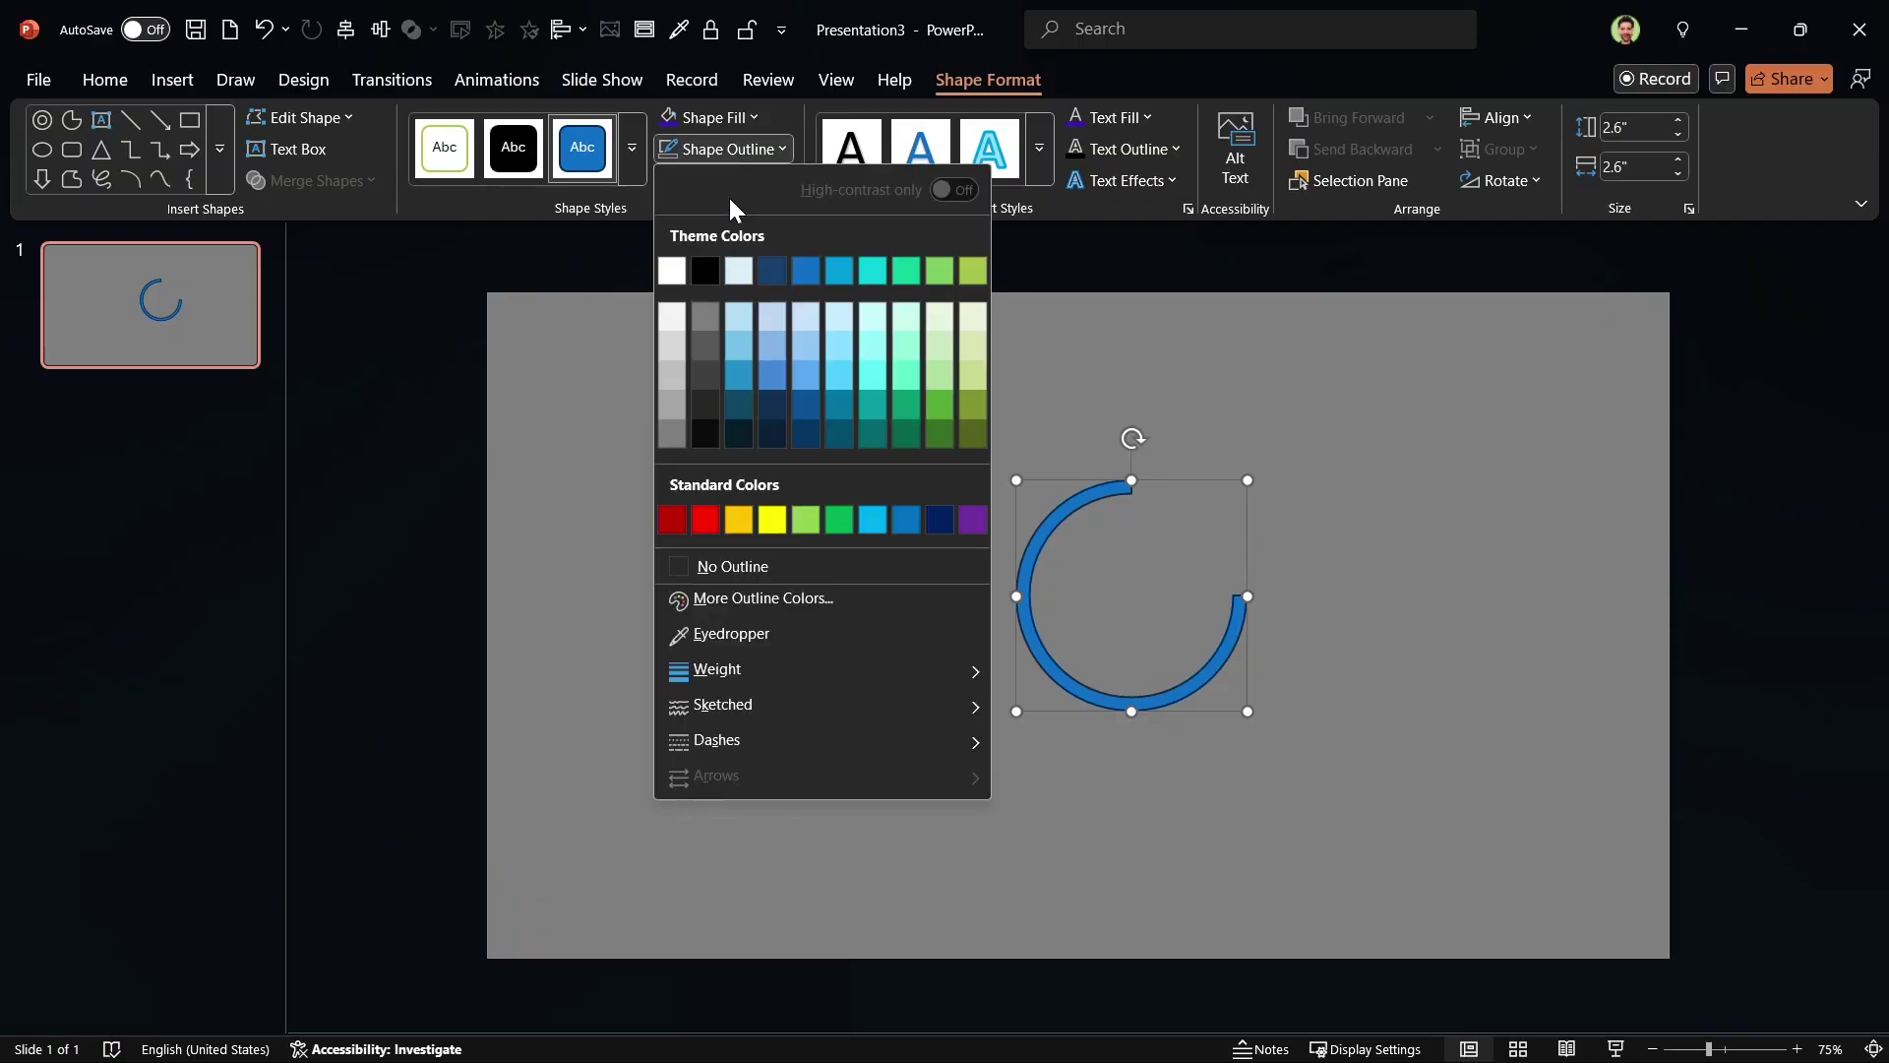
Step: Remove the ring's outline, place a second copy beside it, and rotate the left ring a quarter turn
left_click(728, 569)
left_click(1041, 658)
left_click_drag(1047, 657, 1228, 677)
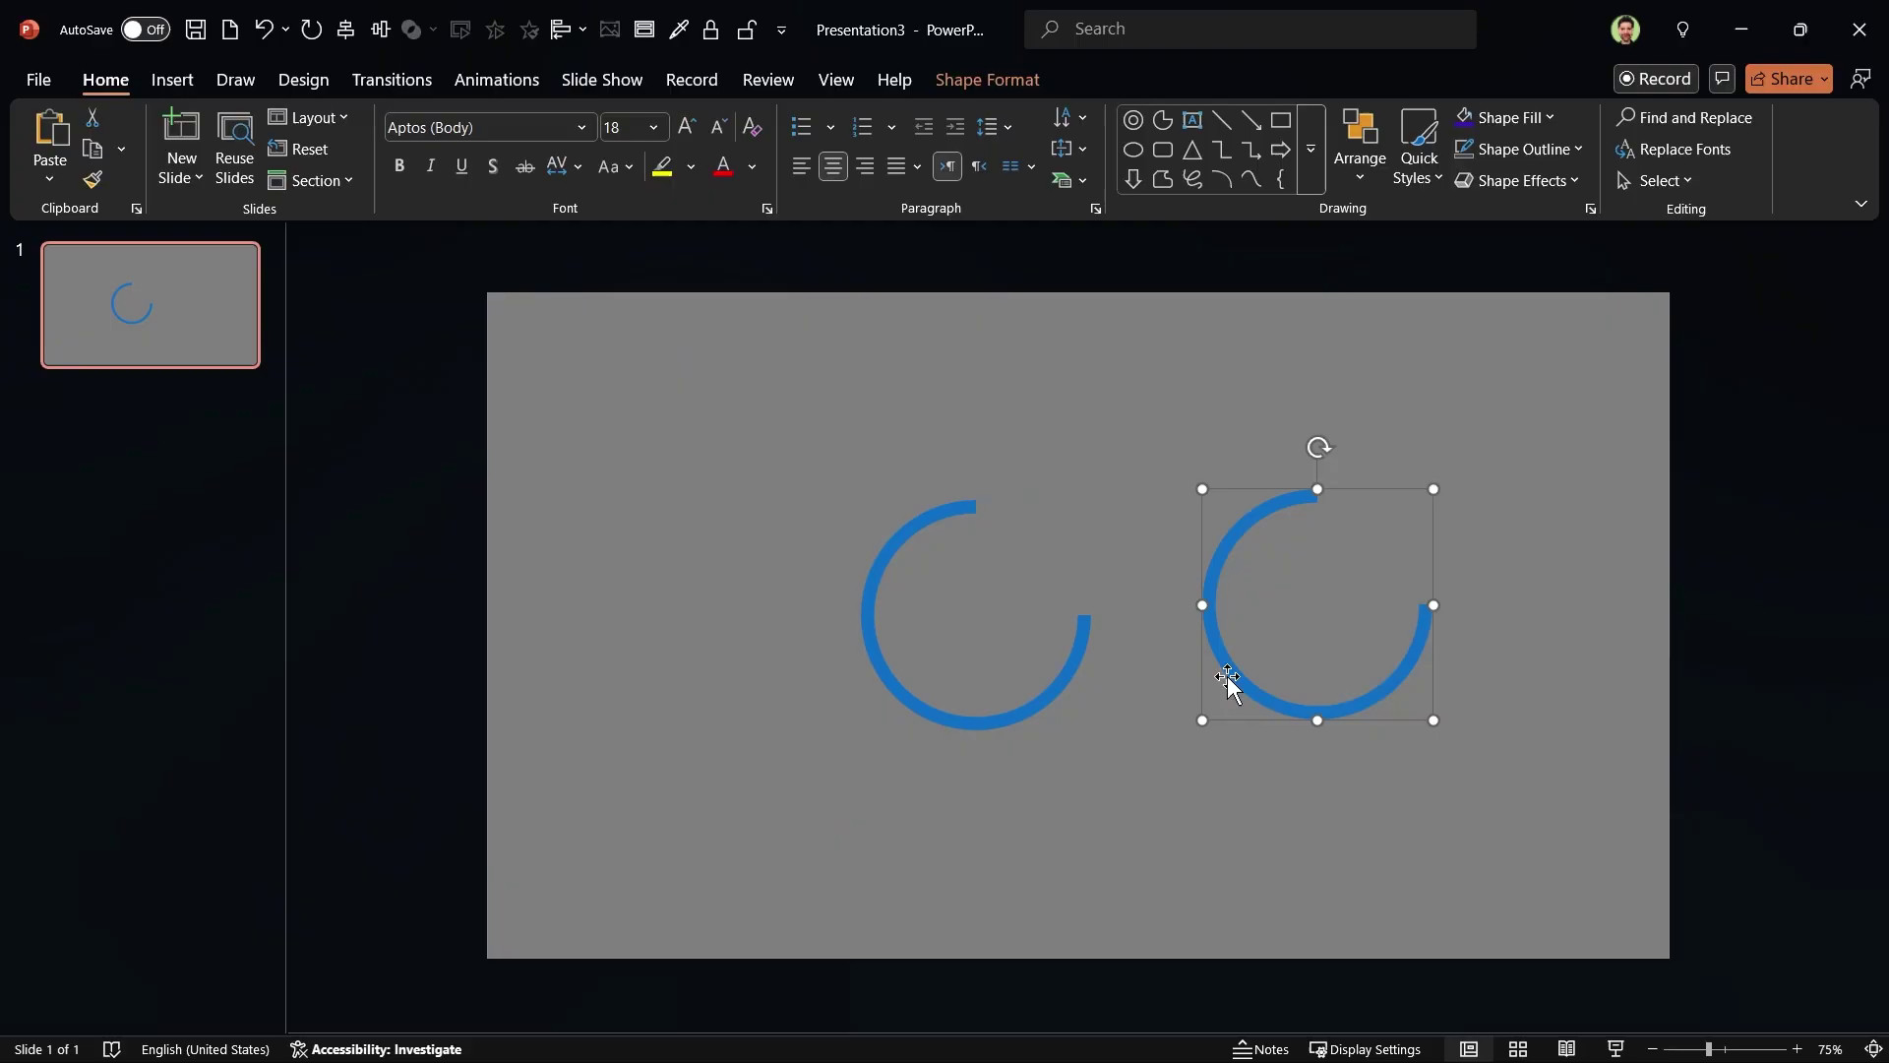
left_click(882, 628)
left_click_drag(972, 456, 1078, 470)
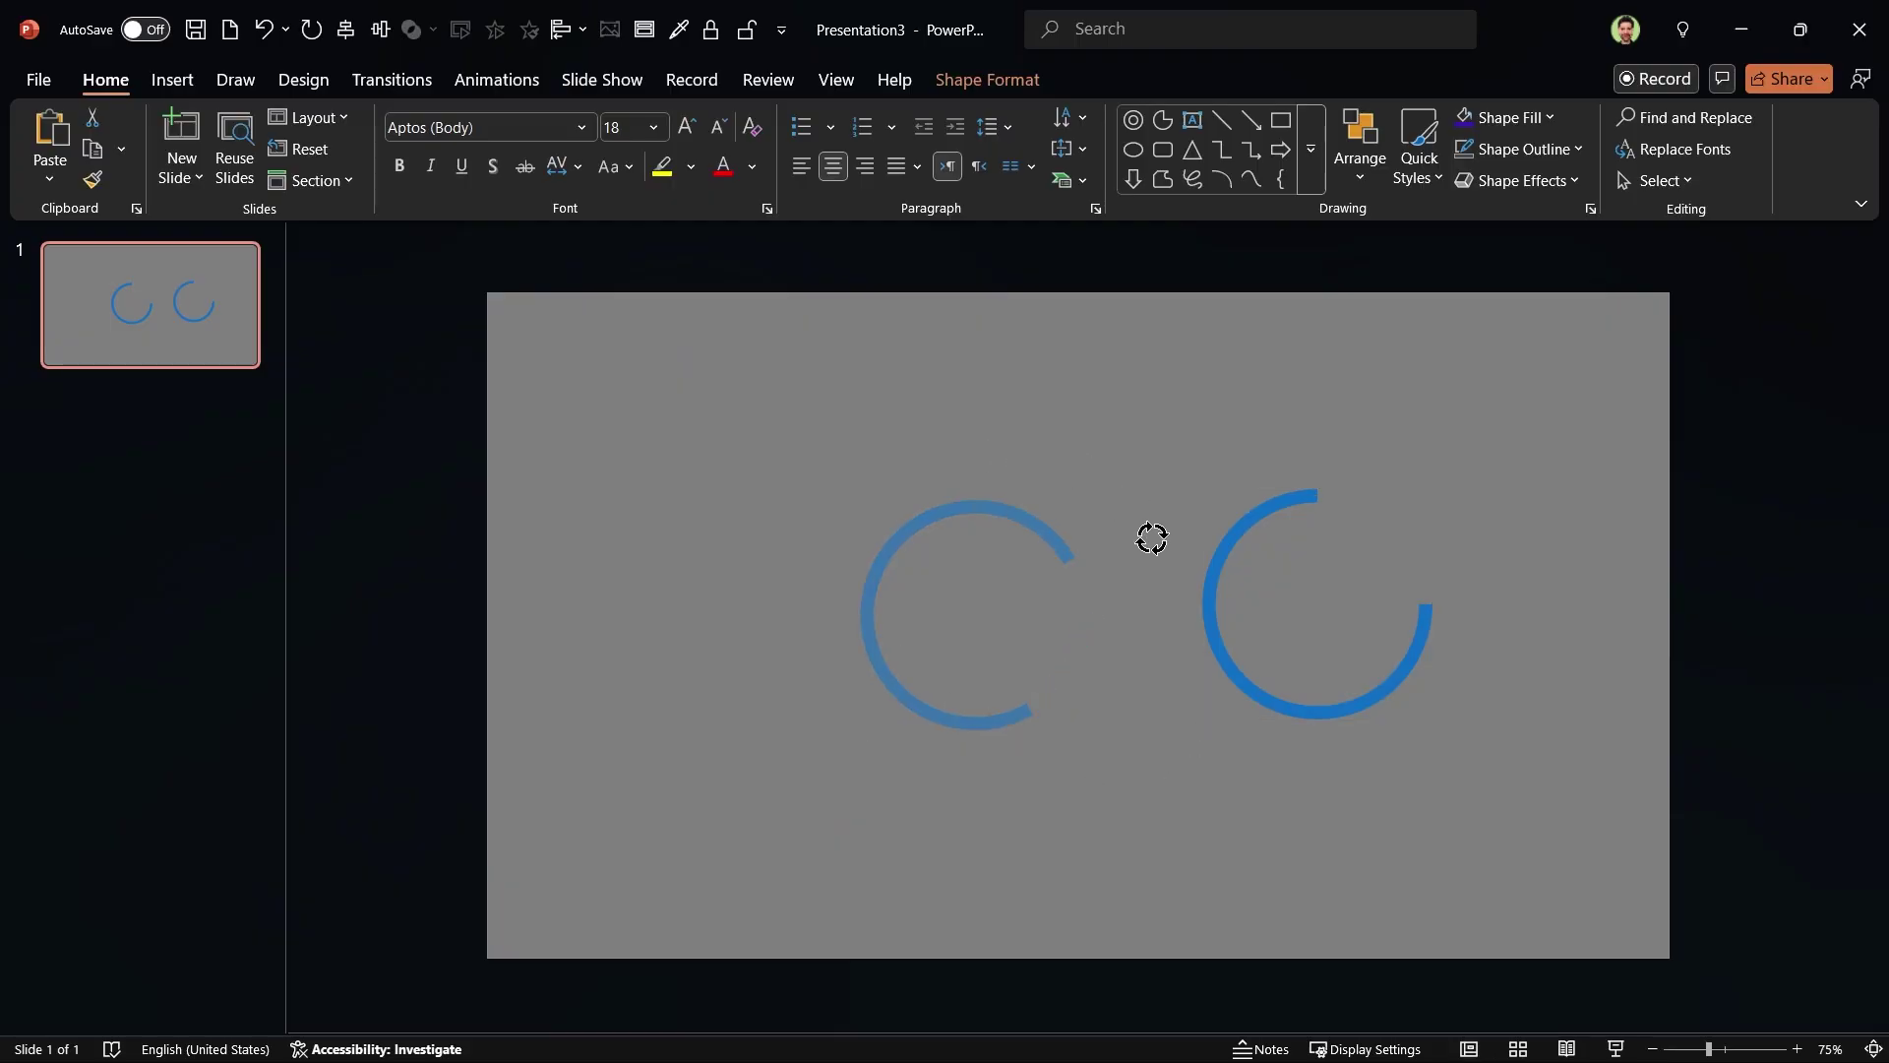
left_click_drag(1172, 589, 1173, 616)
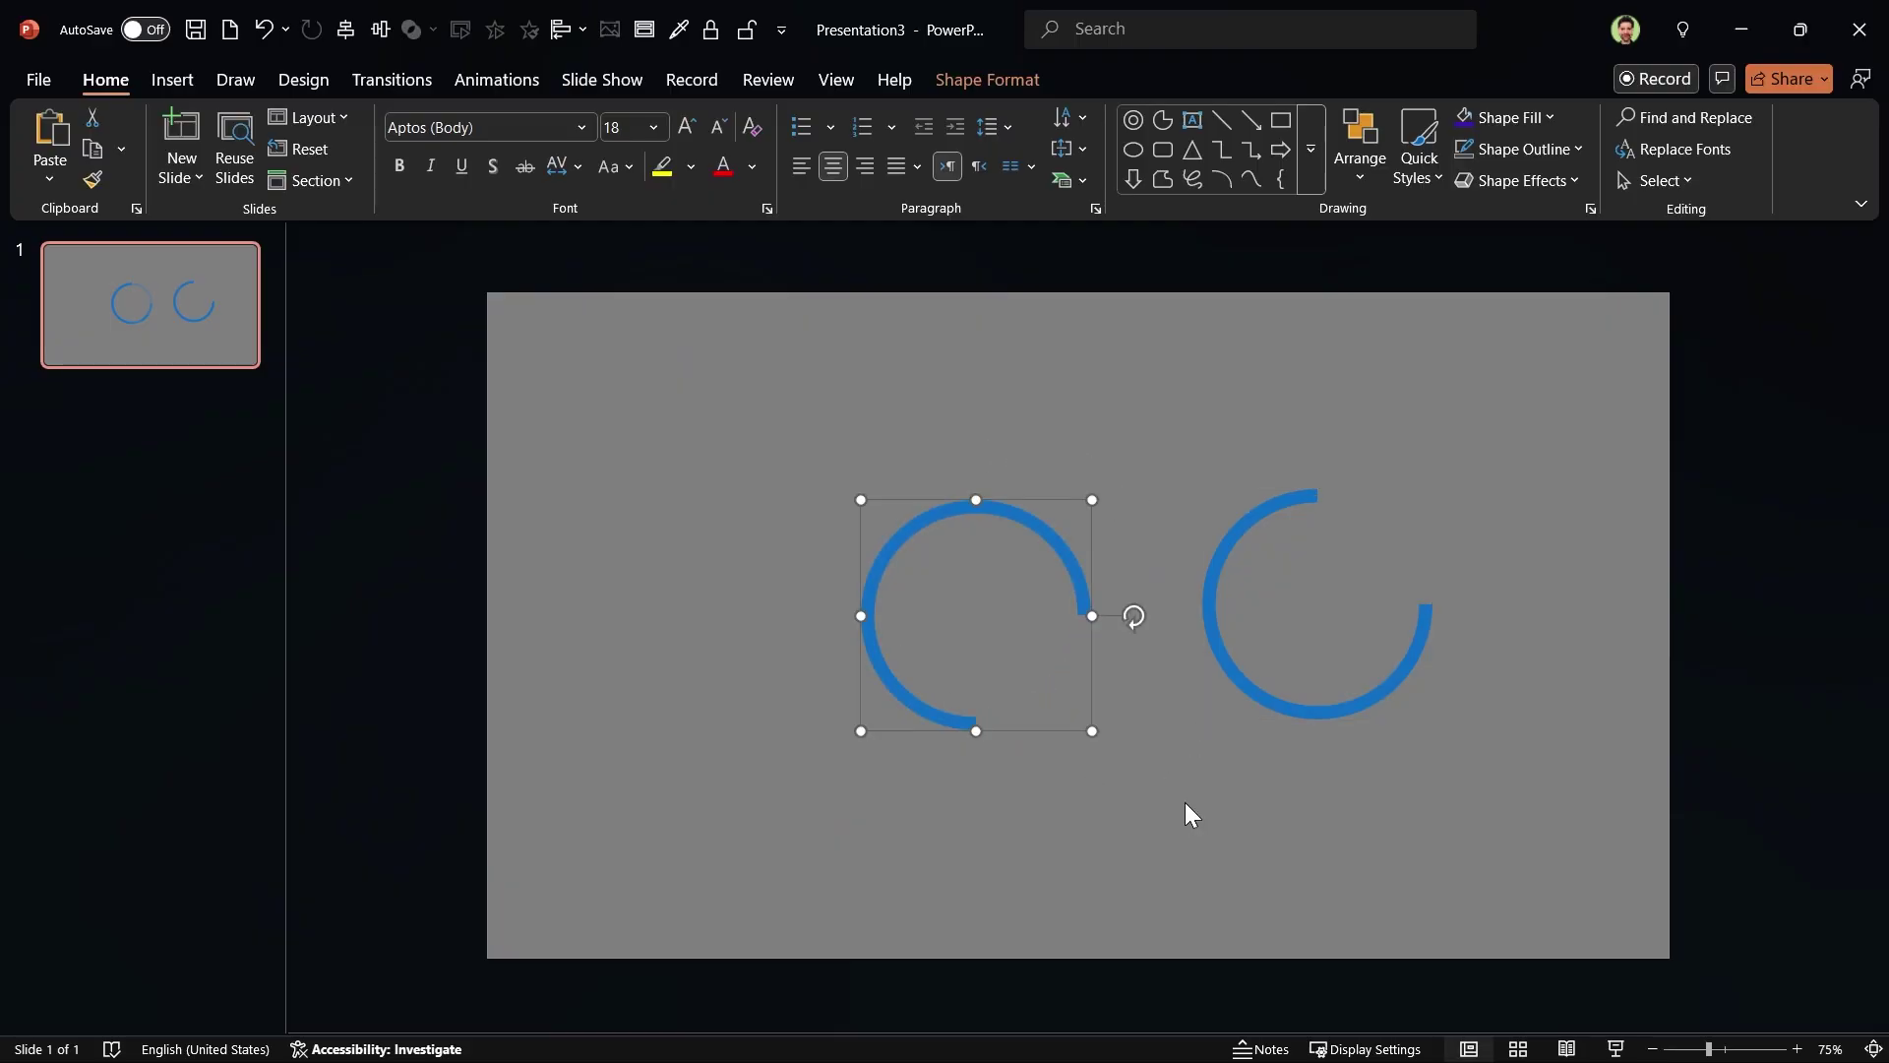
Step: Rotate the right ring 90° and nudge its end flush against the left ring
left_click(1232, 677)
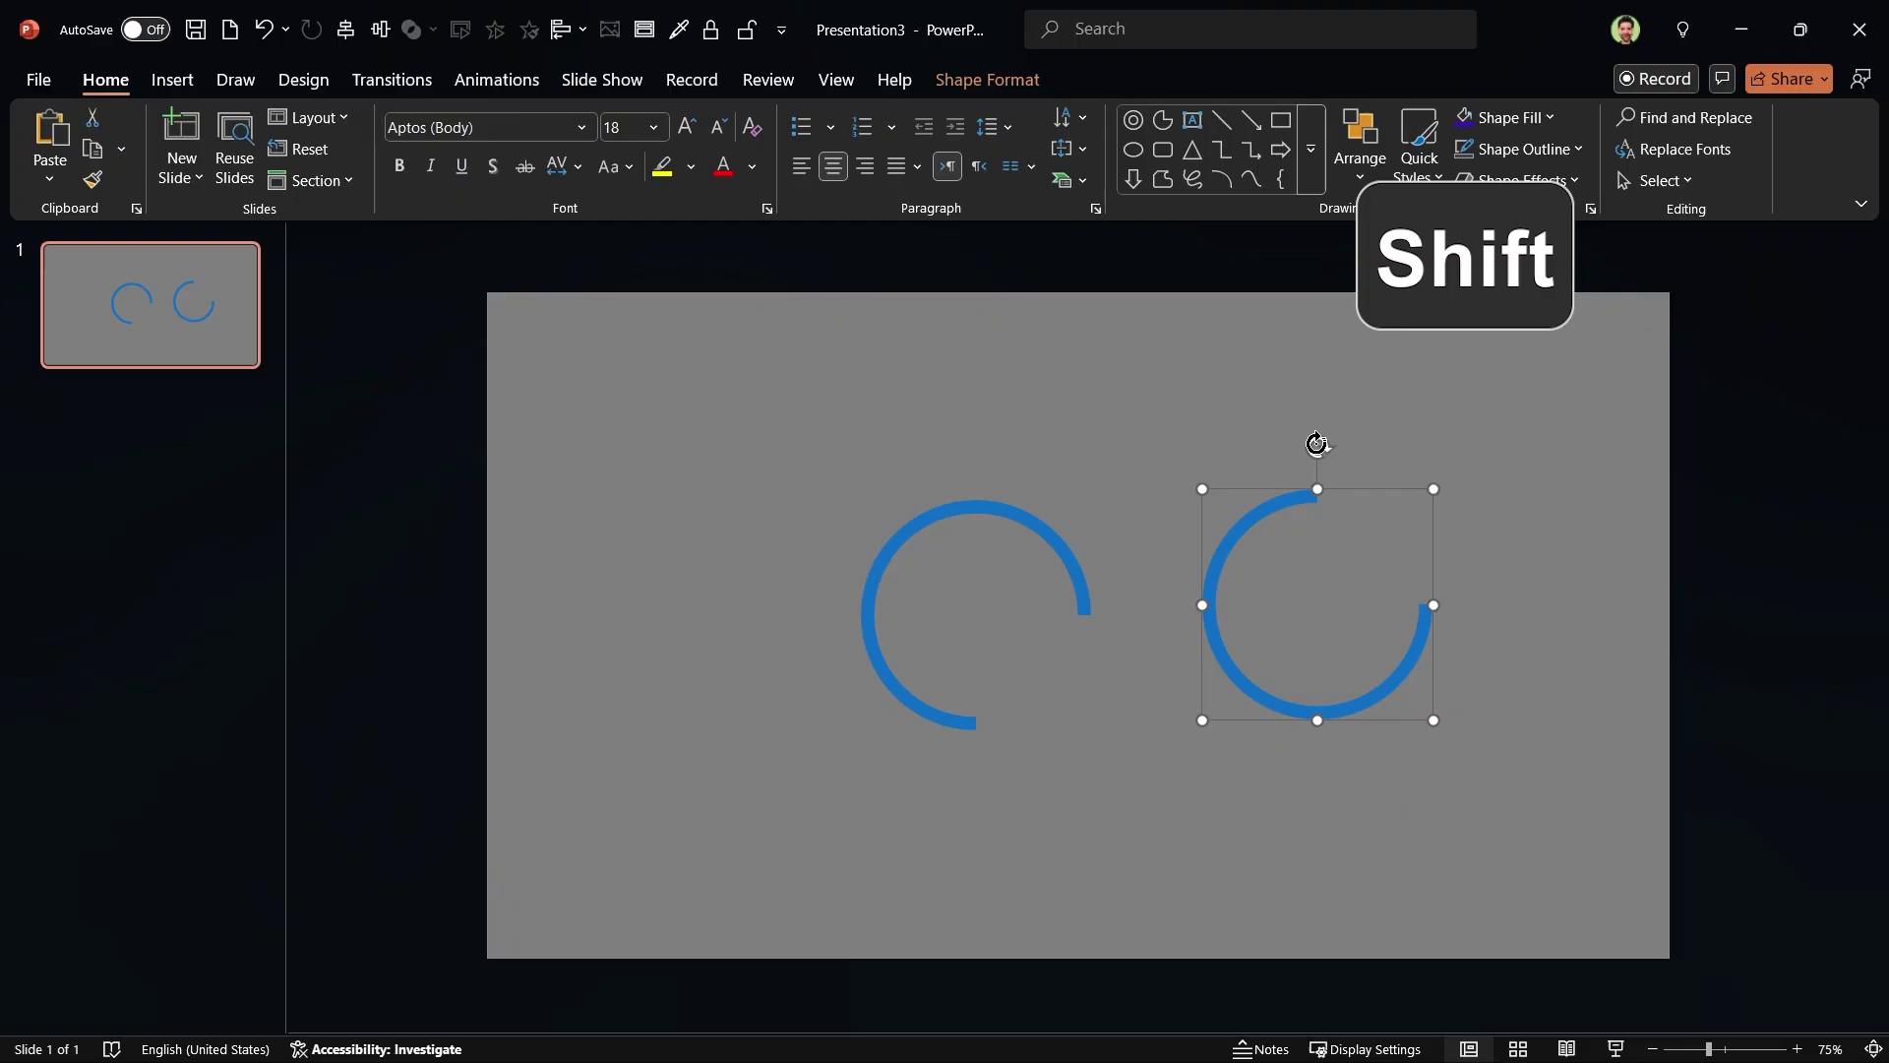
left_click_drag(1318, 444, 1125, 571)
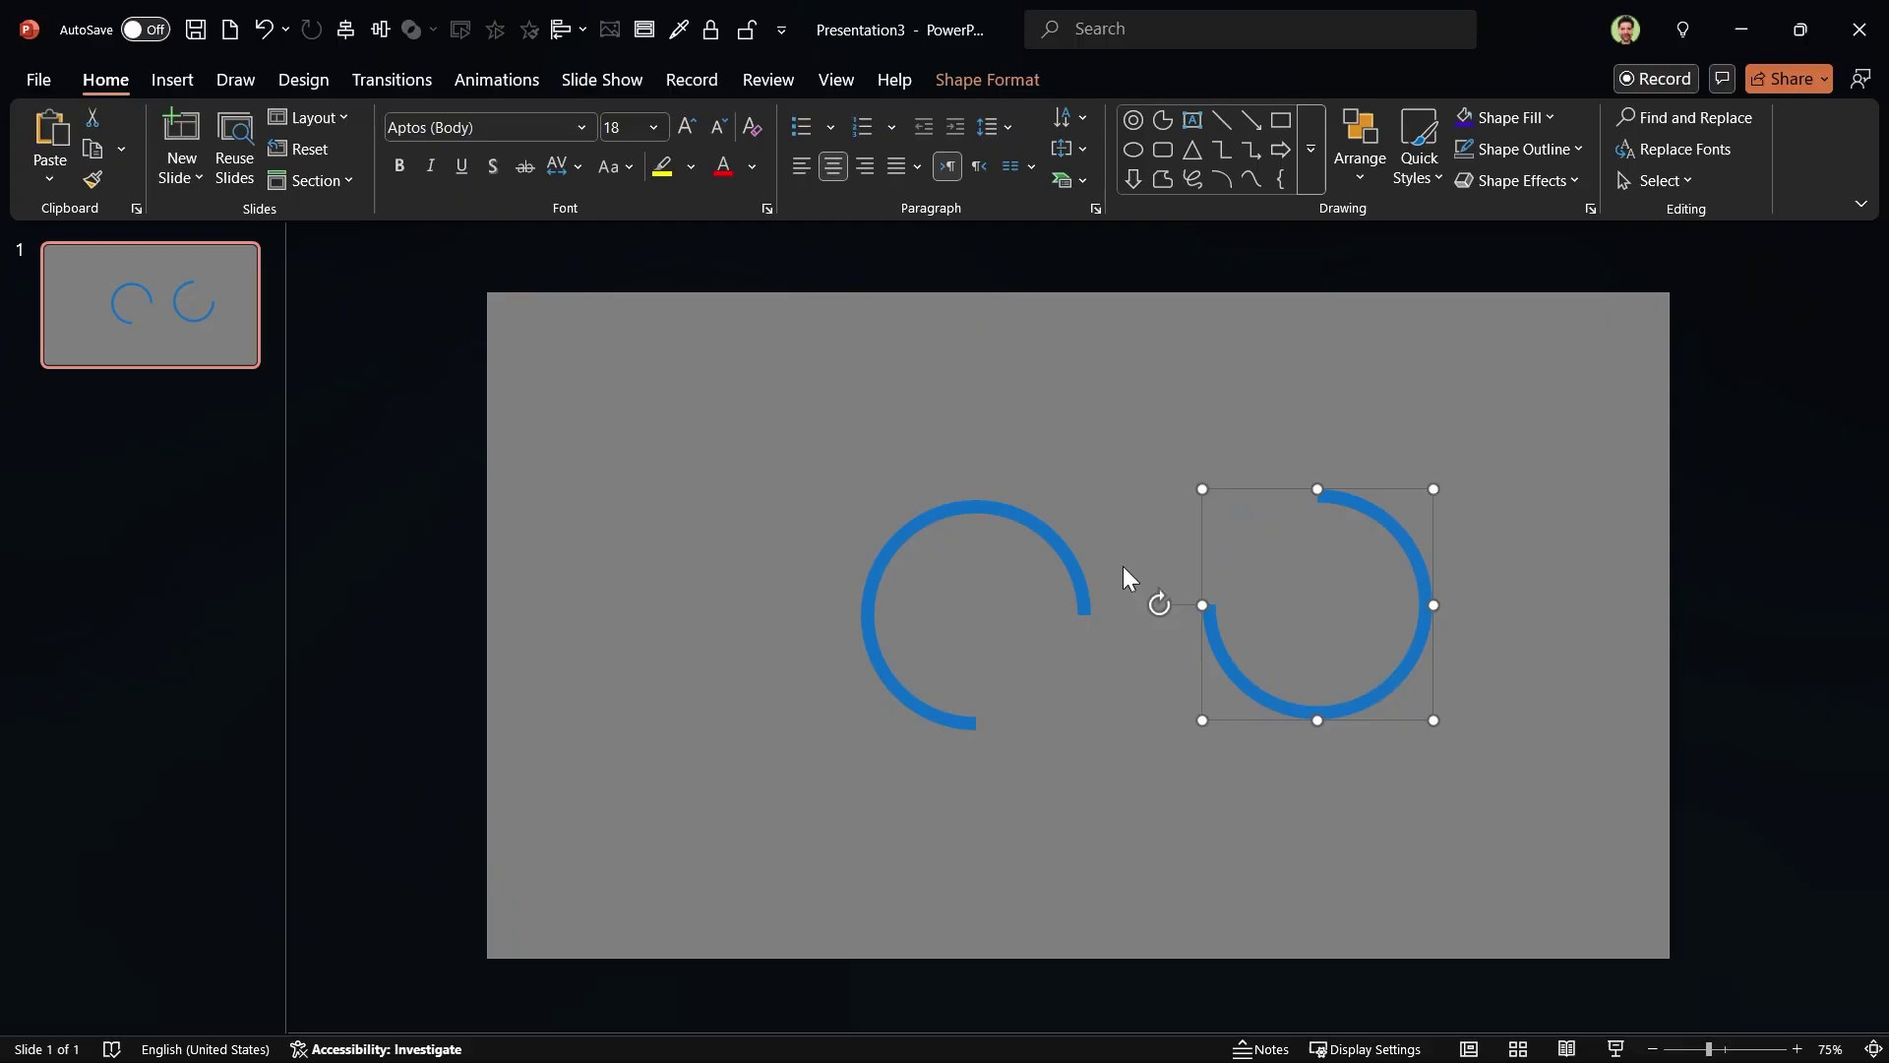
key("Escape")
left_click_drag(1213, 653, 1097, 664)
scroll(1092, 655, "up", 5)
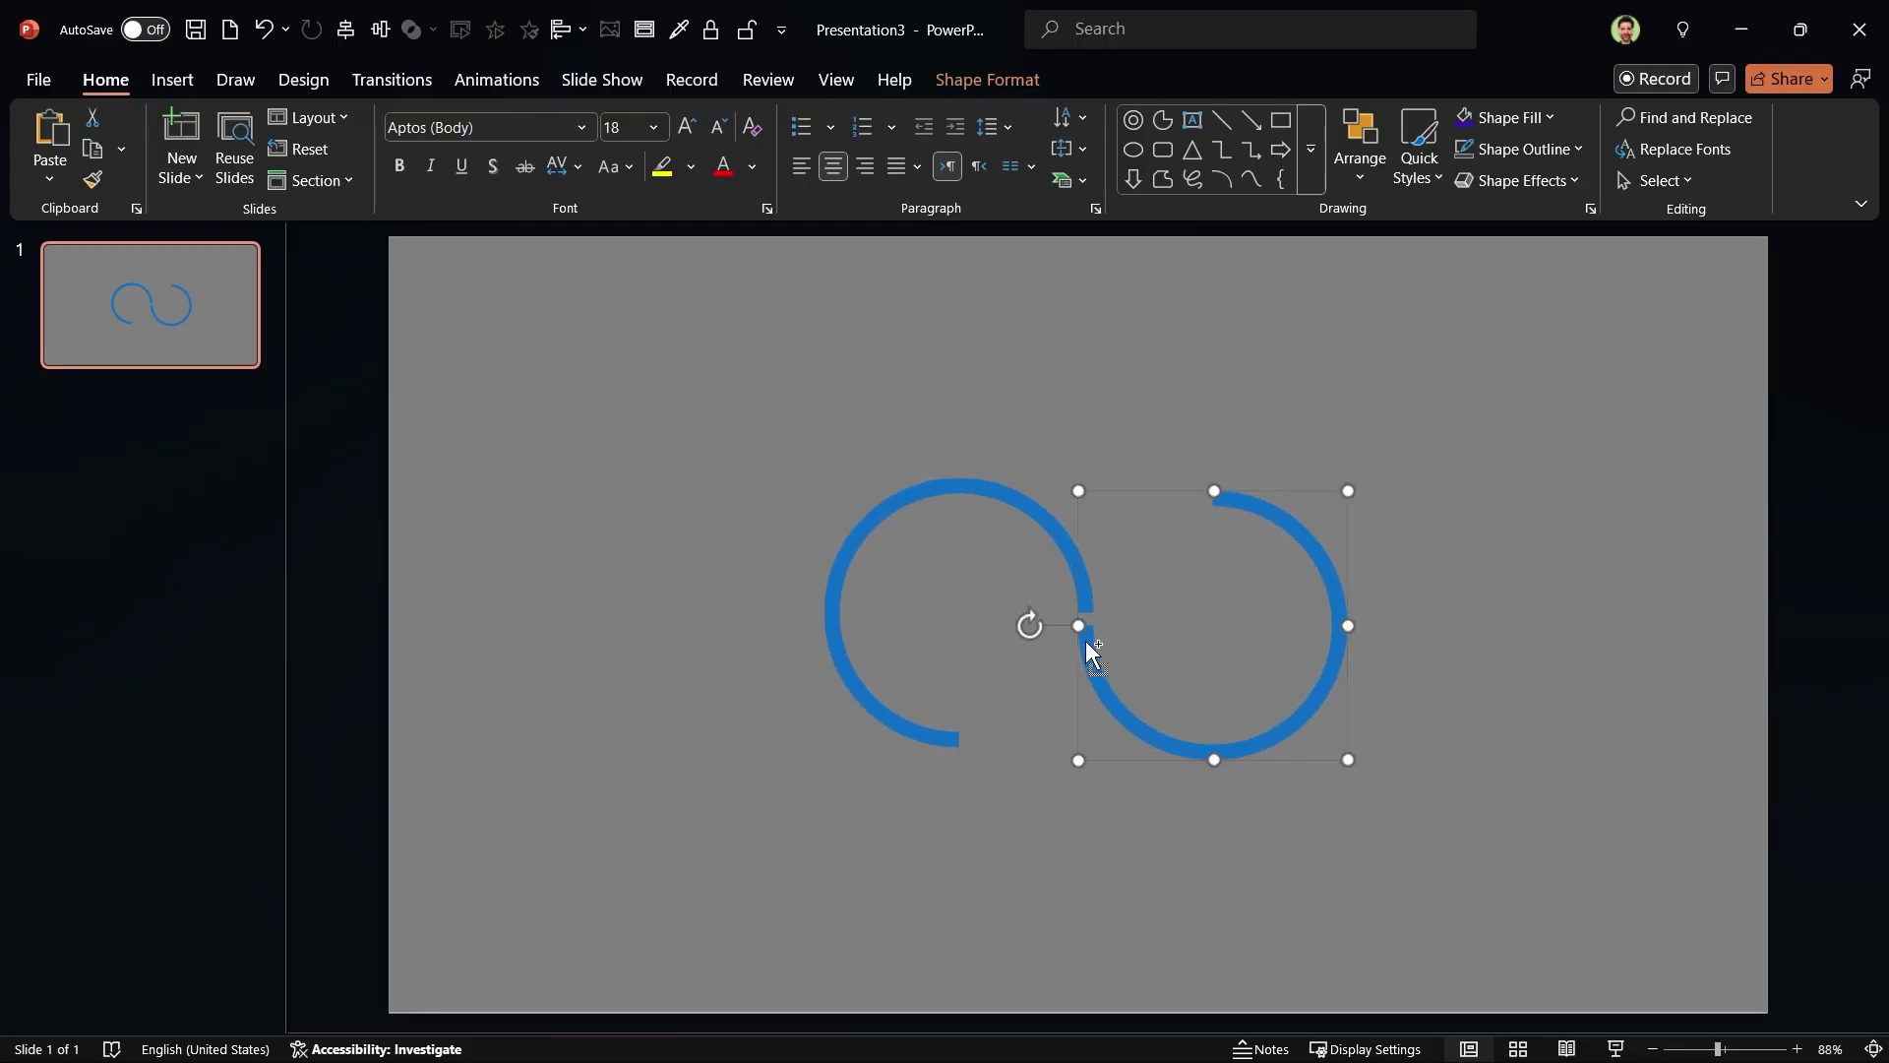
scroll(785, 633, "up", 3)
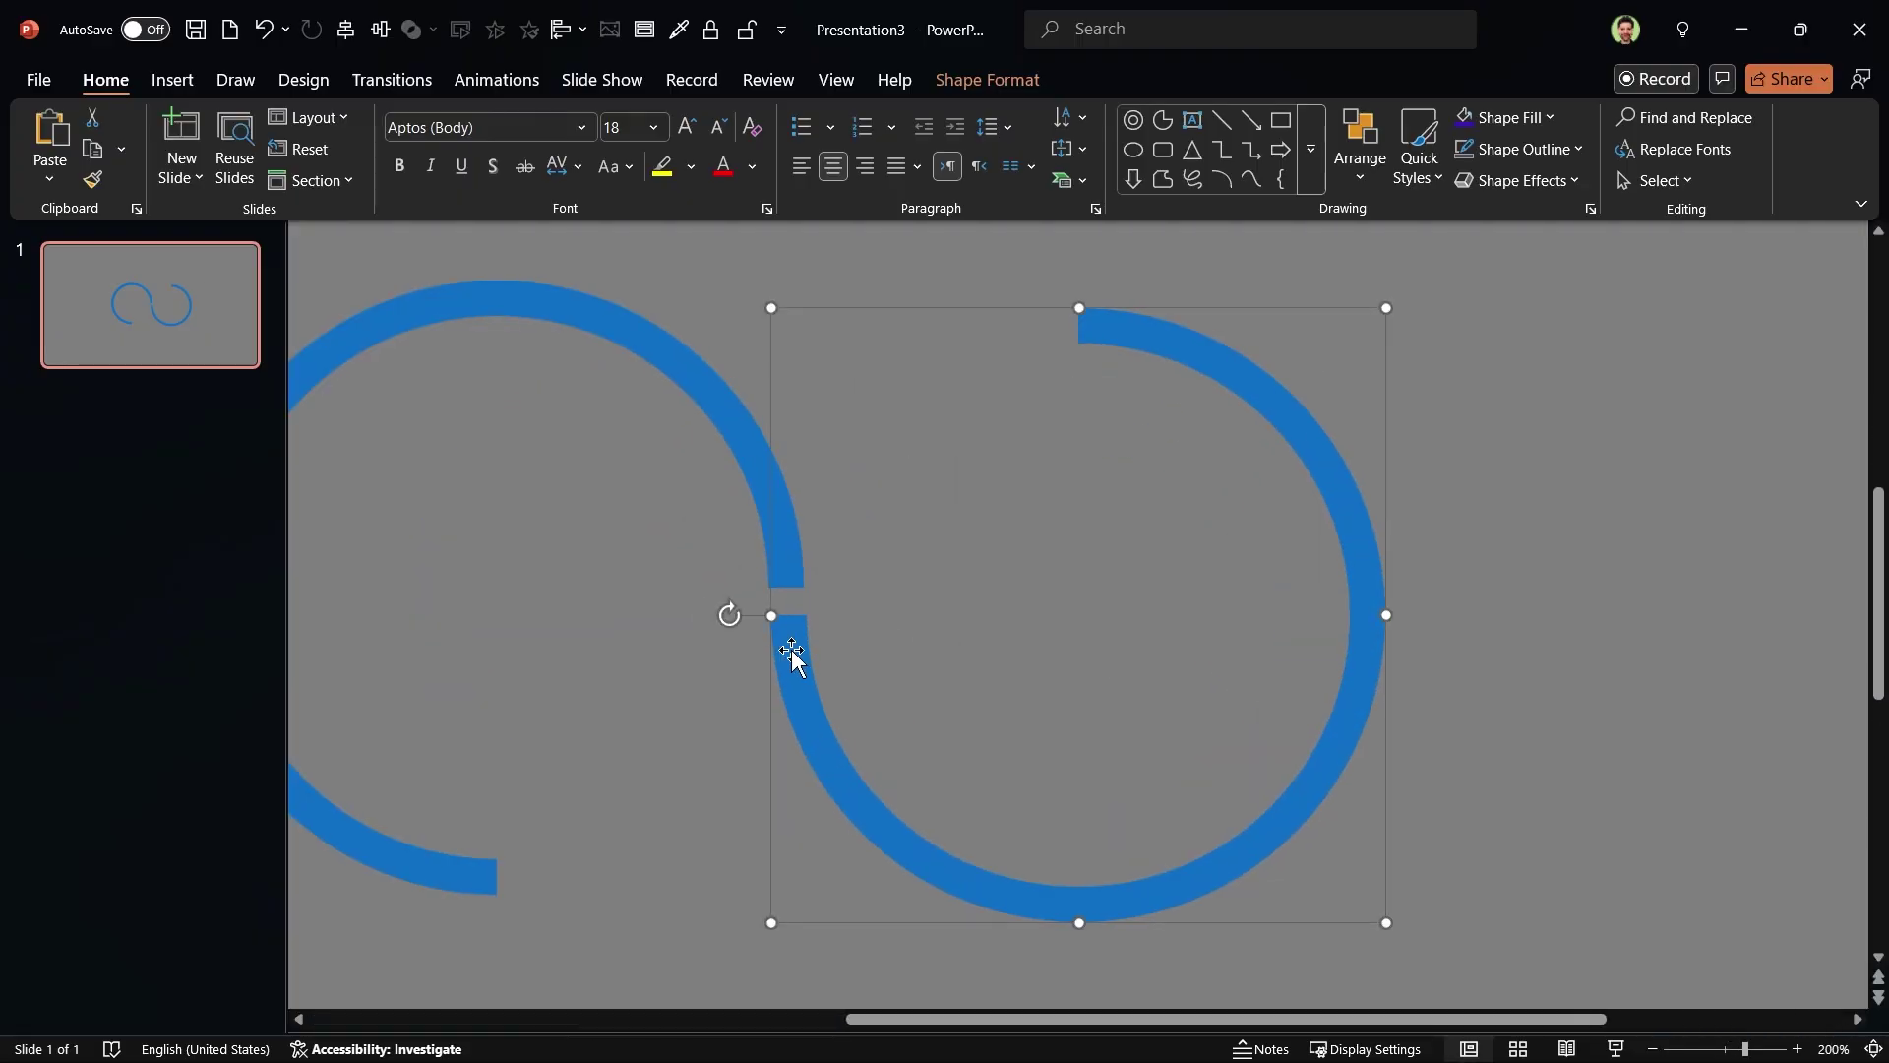
left_click_drag(794, 658, 784, 624)
key("Up")
key("Up")
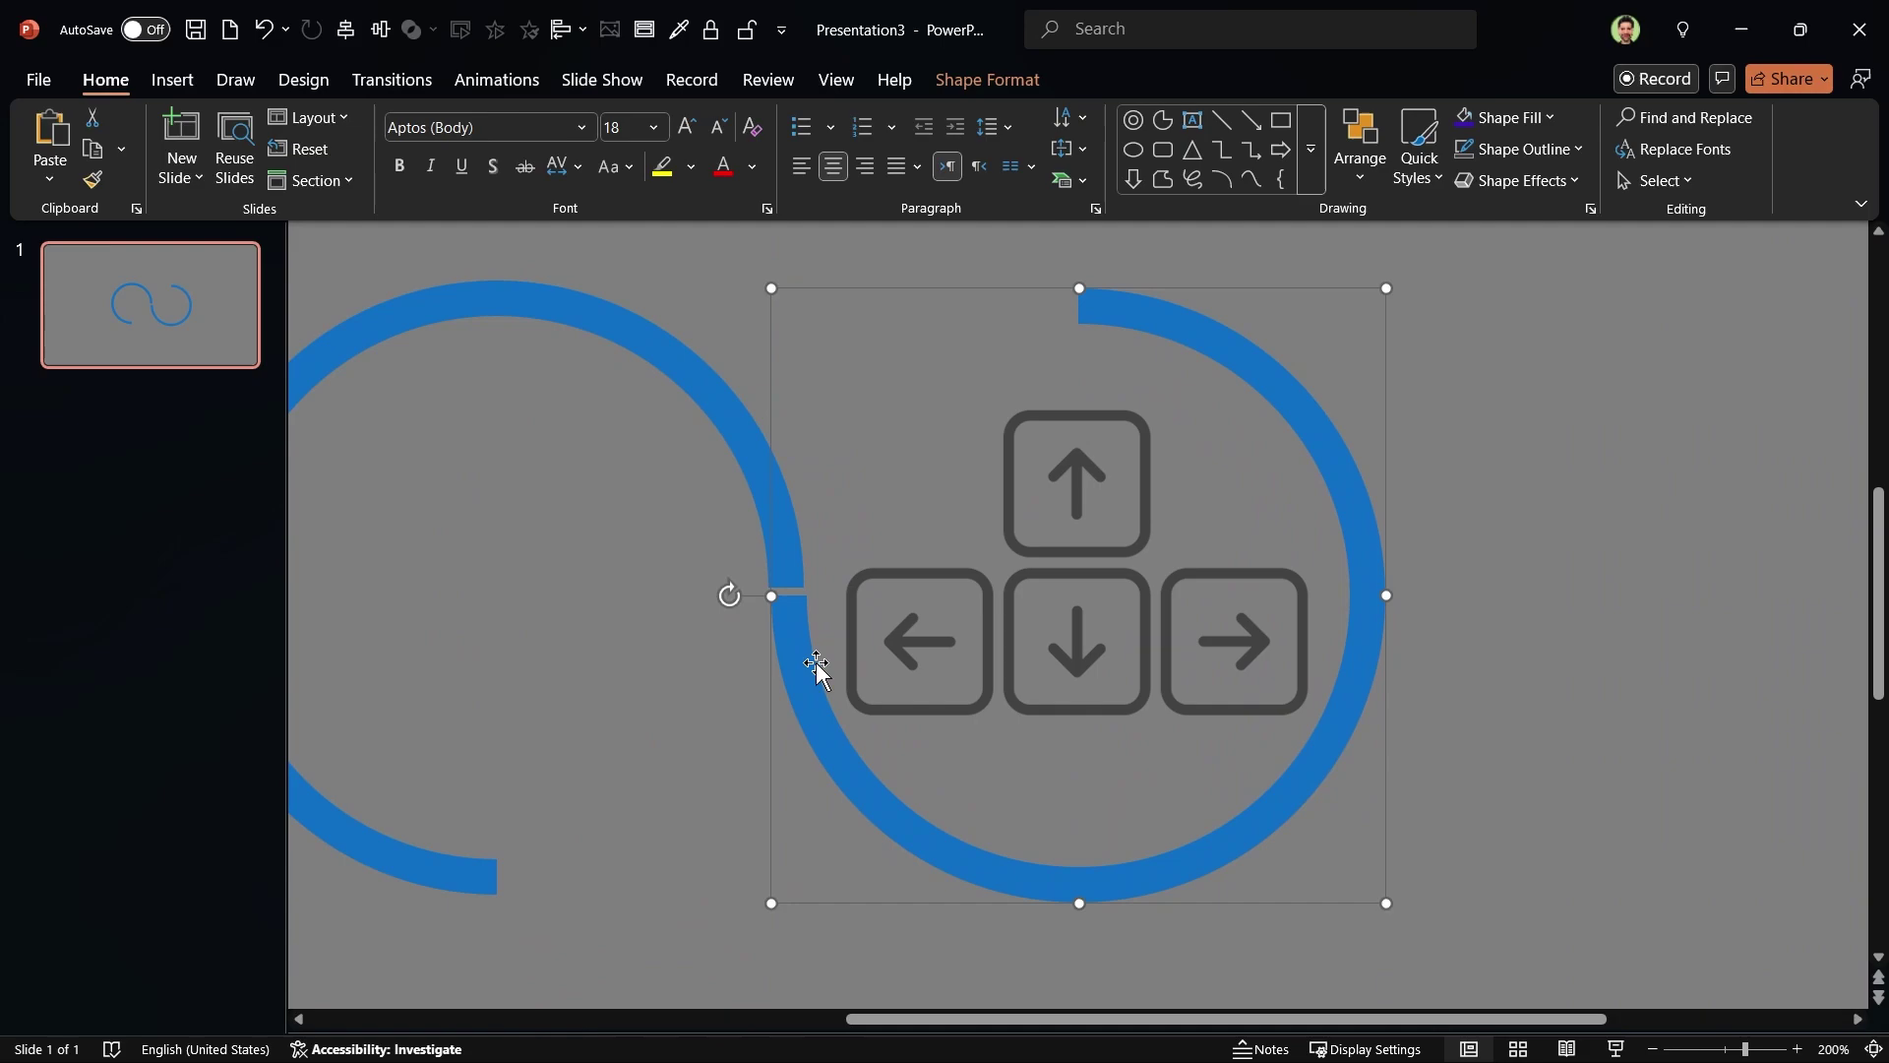
key("Left")
key("Up")
key("Up")
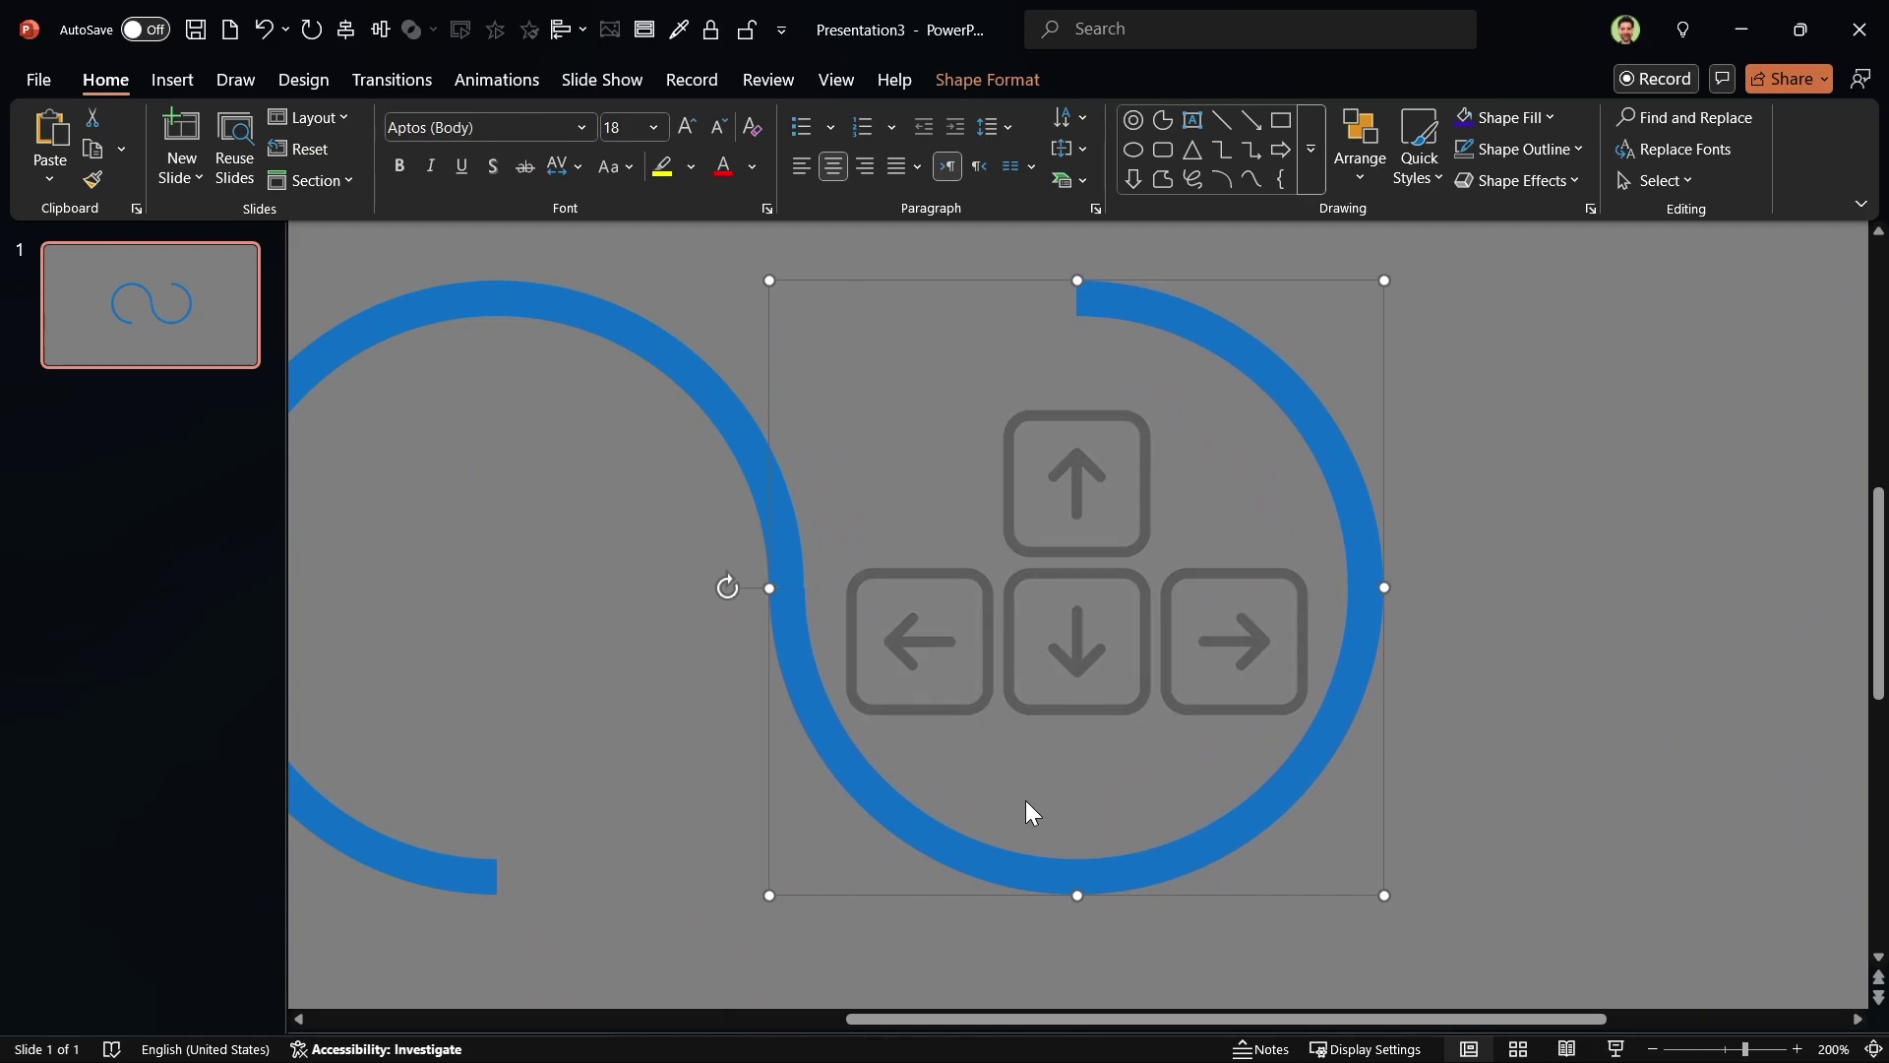
scroll(1026, 802, "down", 5)
Step: Add more ring copies toward the lower left to extend the chain
left_click_drag(1133, 713, 917, 925)
left_click_drag(917, 925, 917, 925)
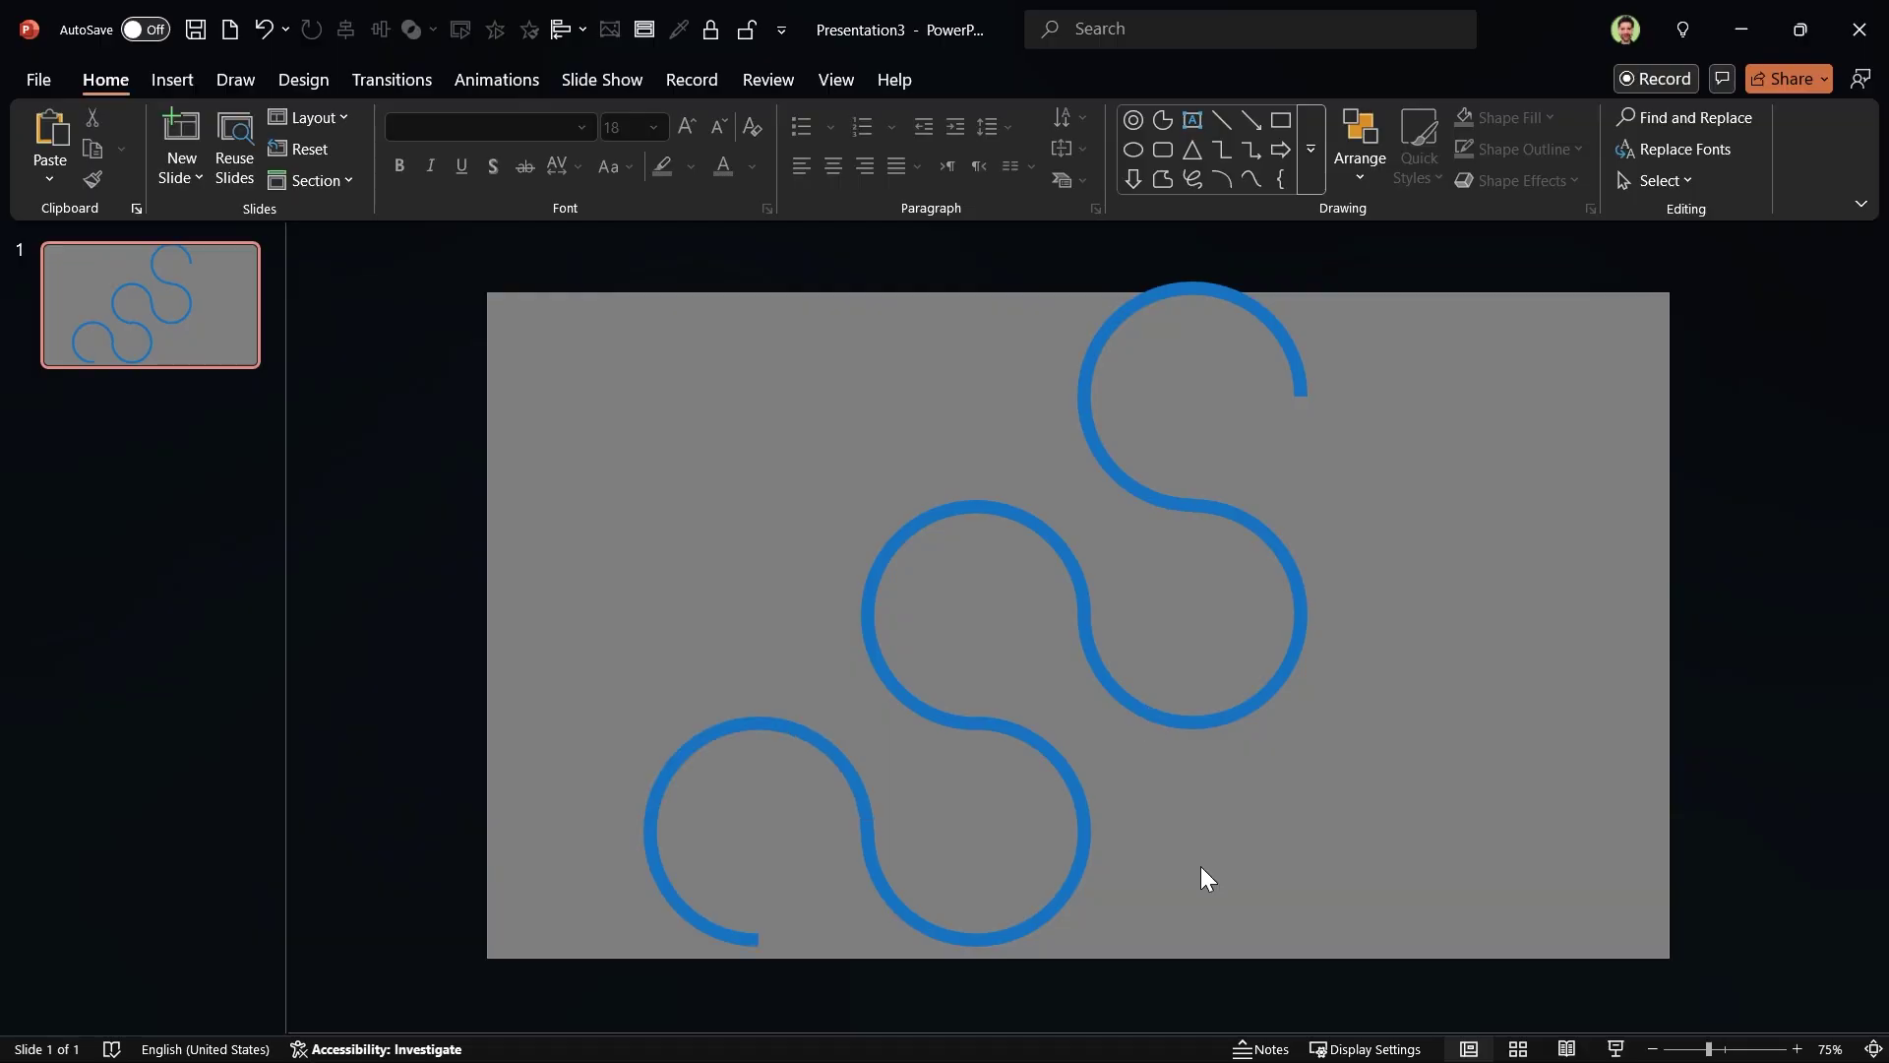
scroll(1202, 871, "down", 1)
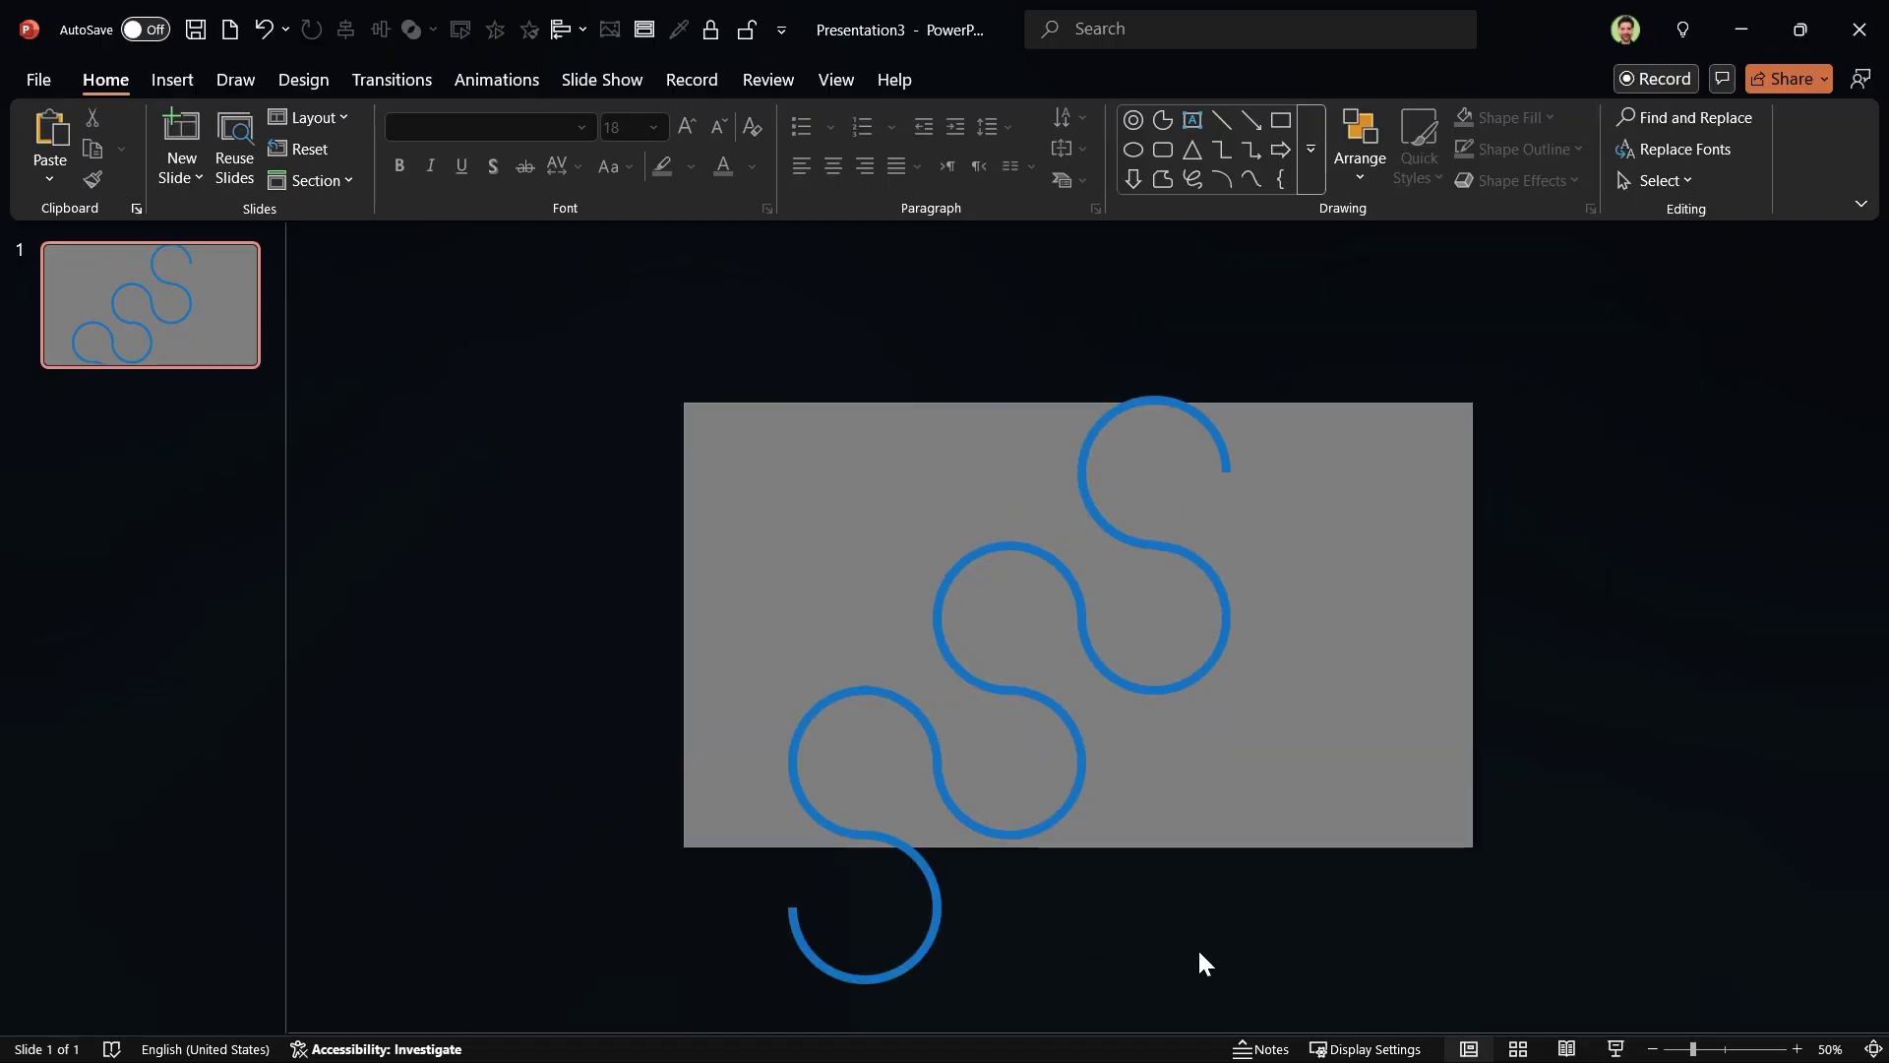
Step: Merge the six arcs into one shape and centre it on the slide
left_click_drag(584, 291, 1415, 1011)
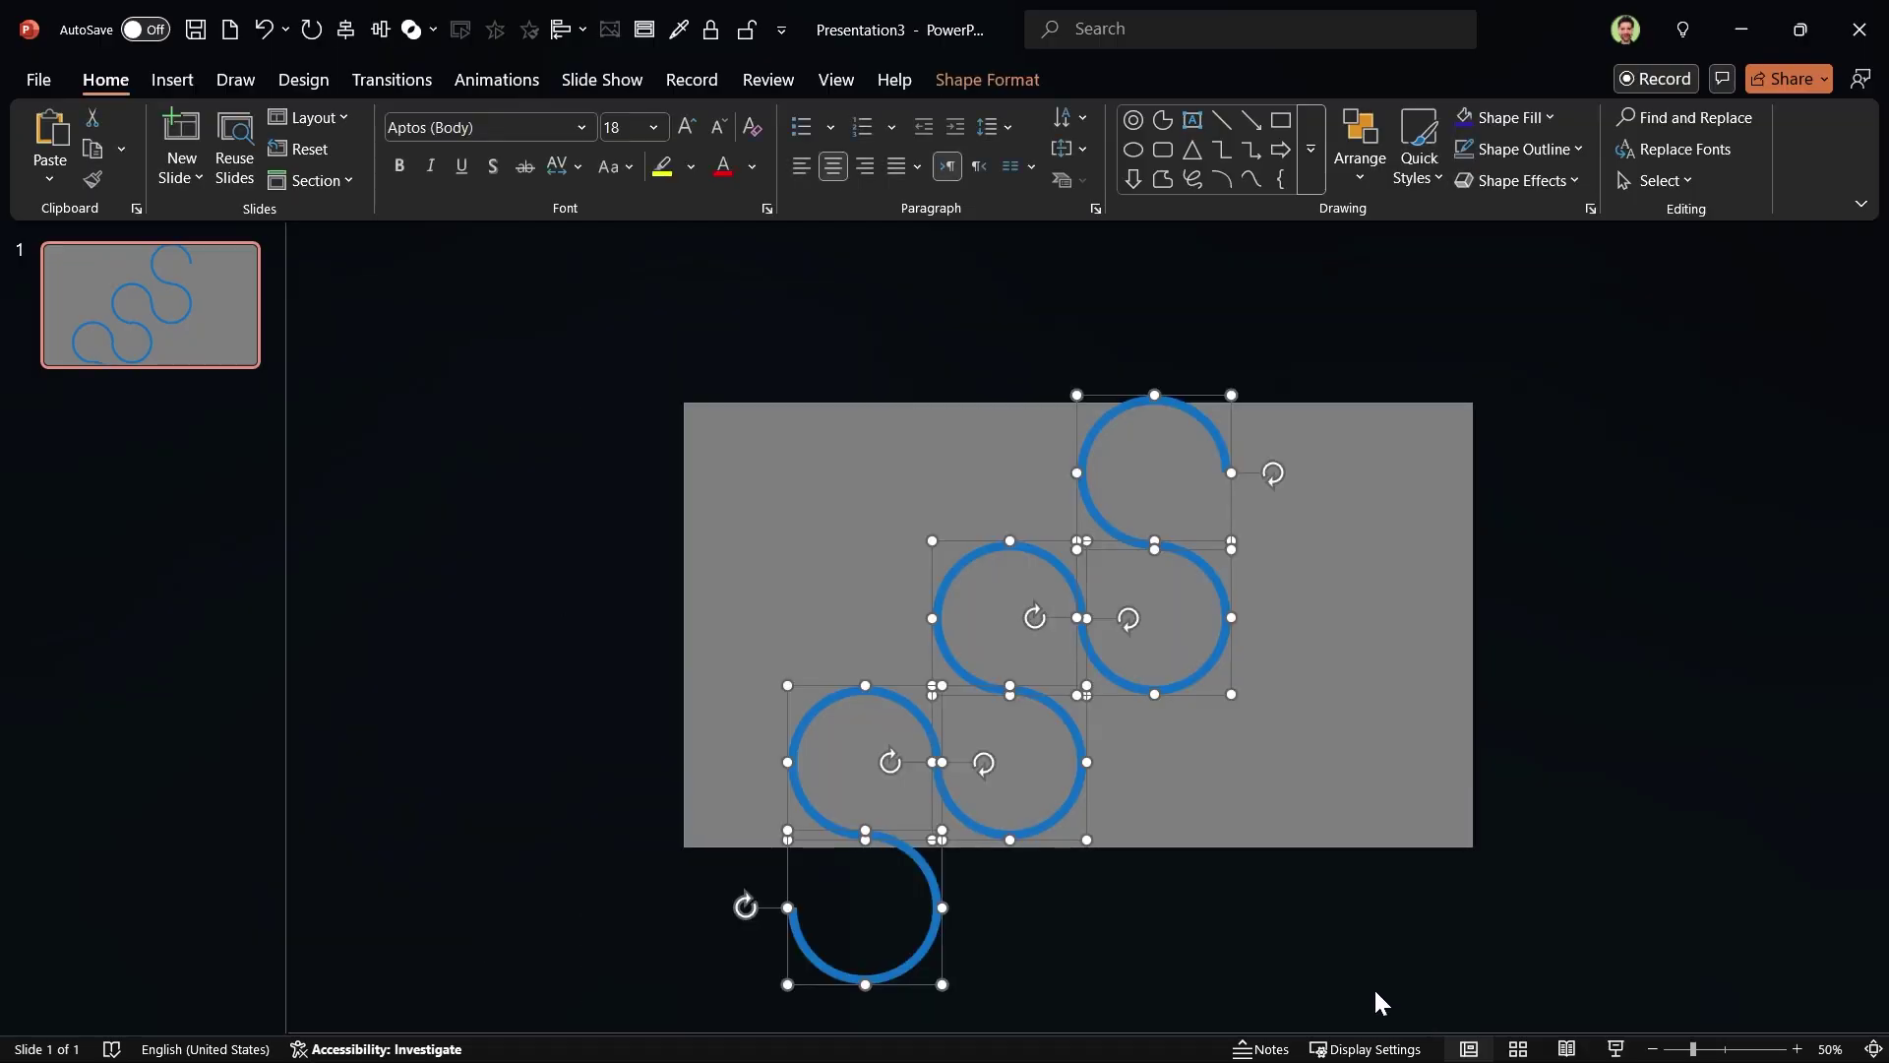
left_click(976, 79)
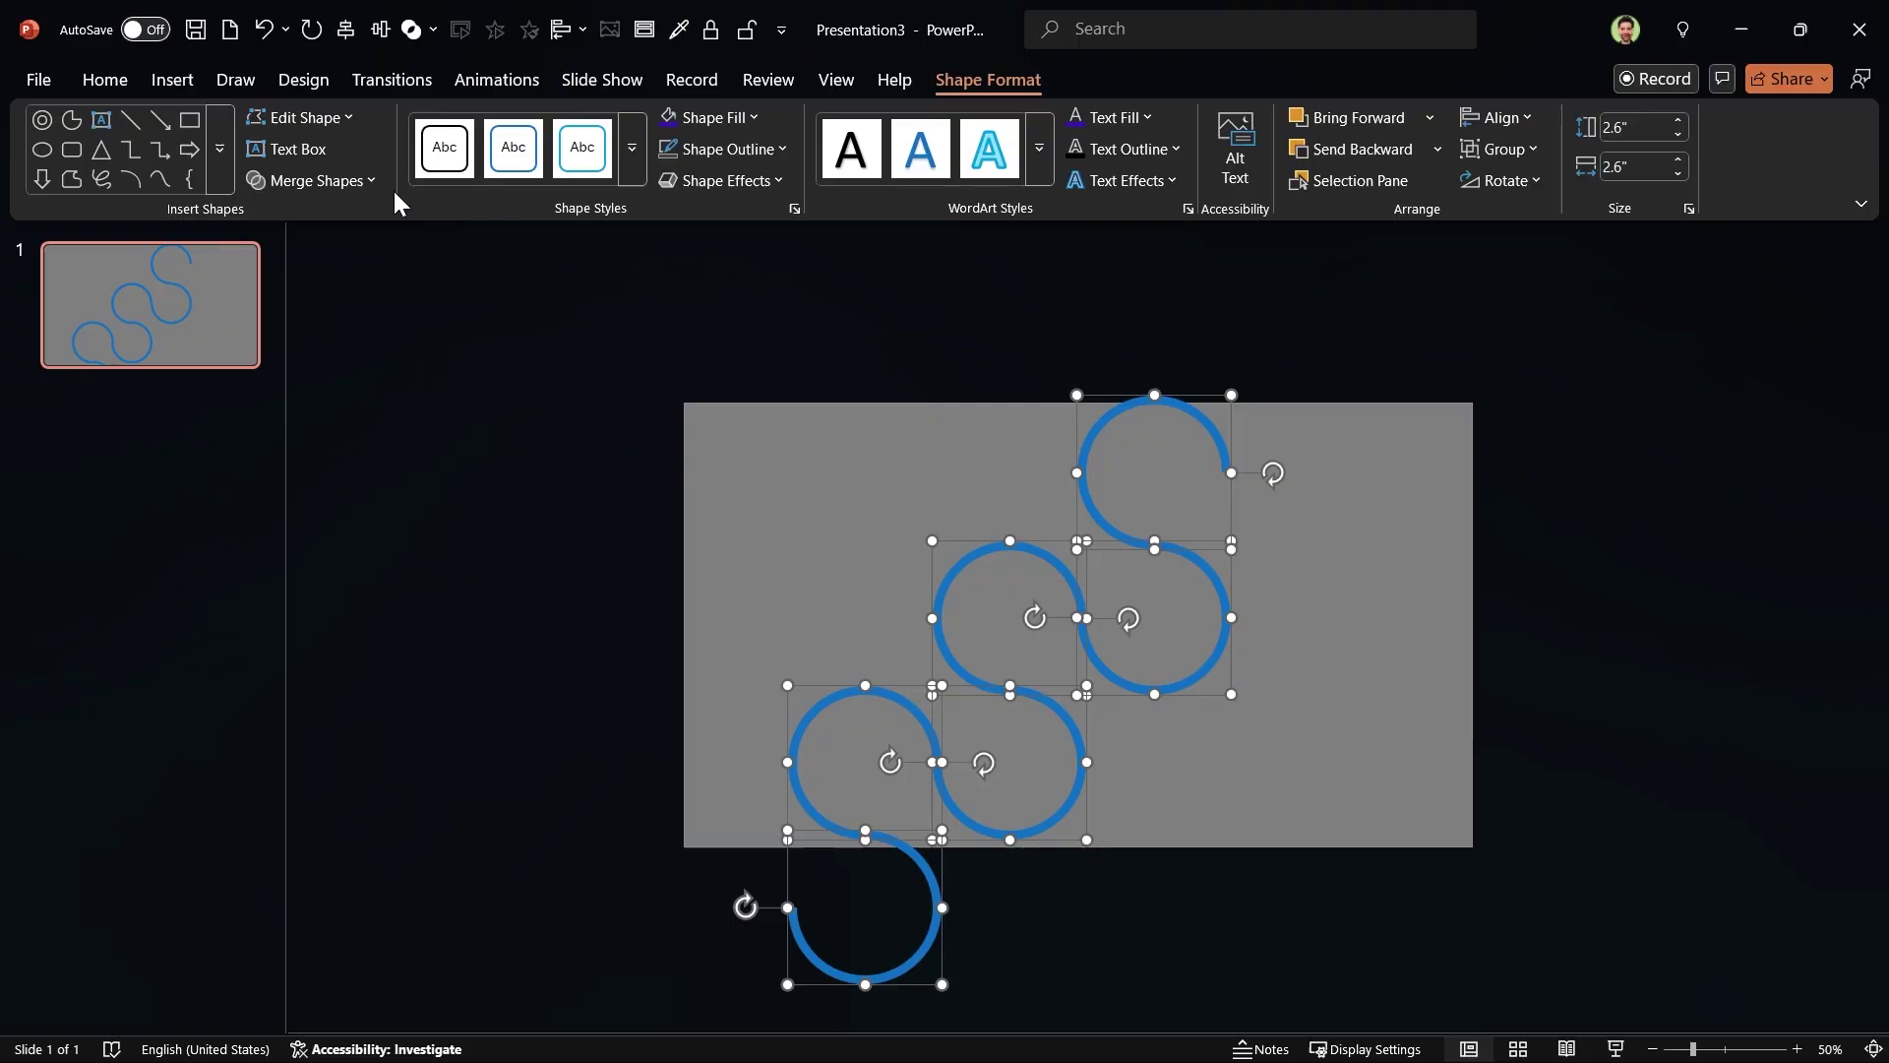
left_click(366, 182)
left_click(327, 212)
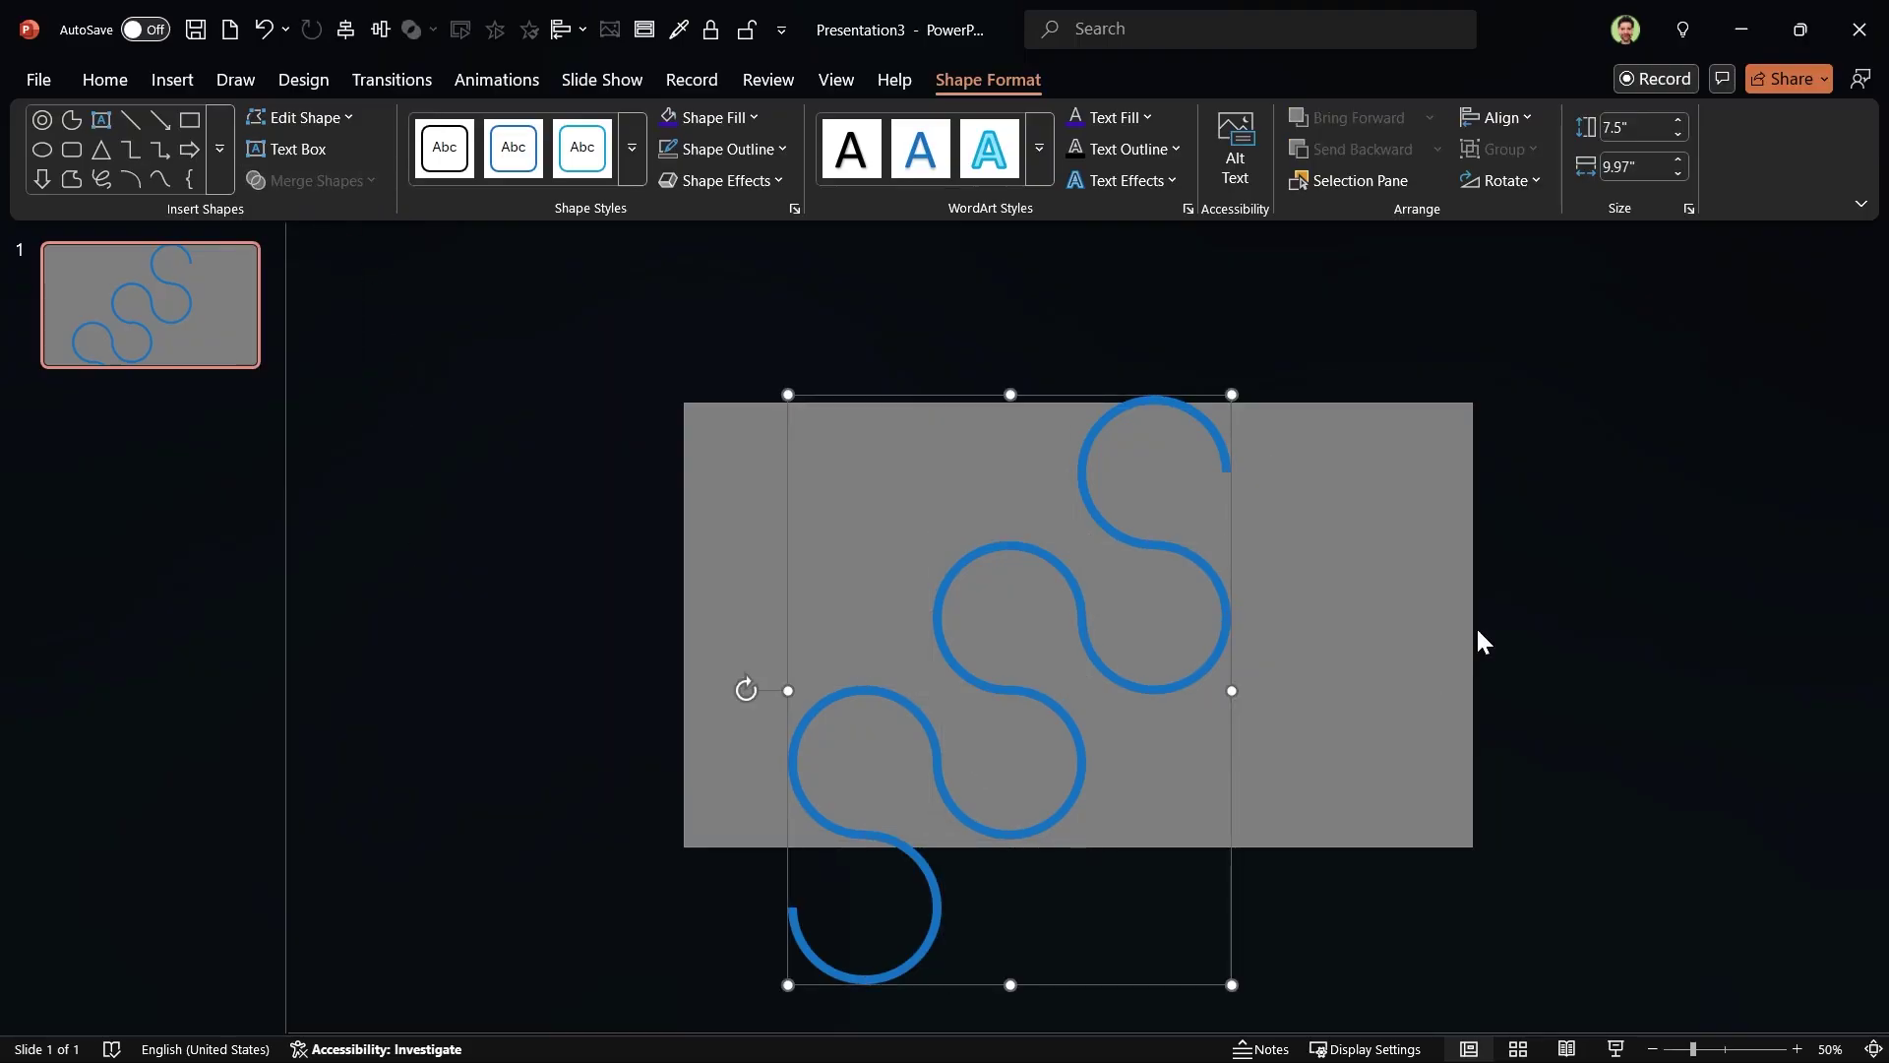
left_click(1489, 120)
left_click(1542, 295)
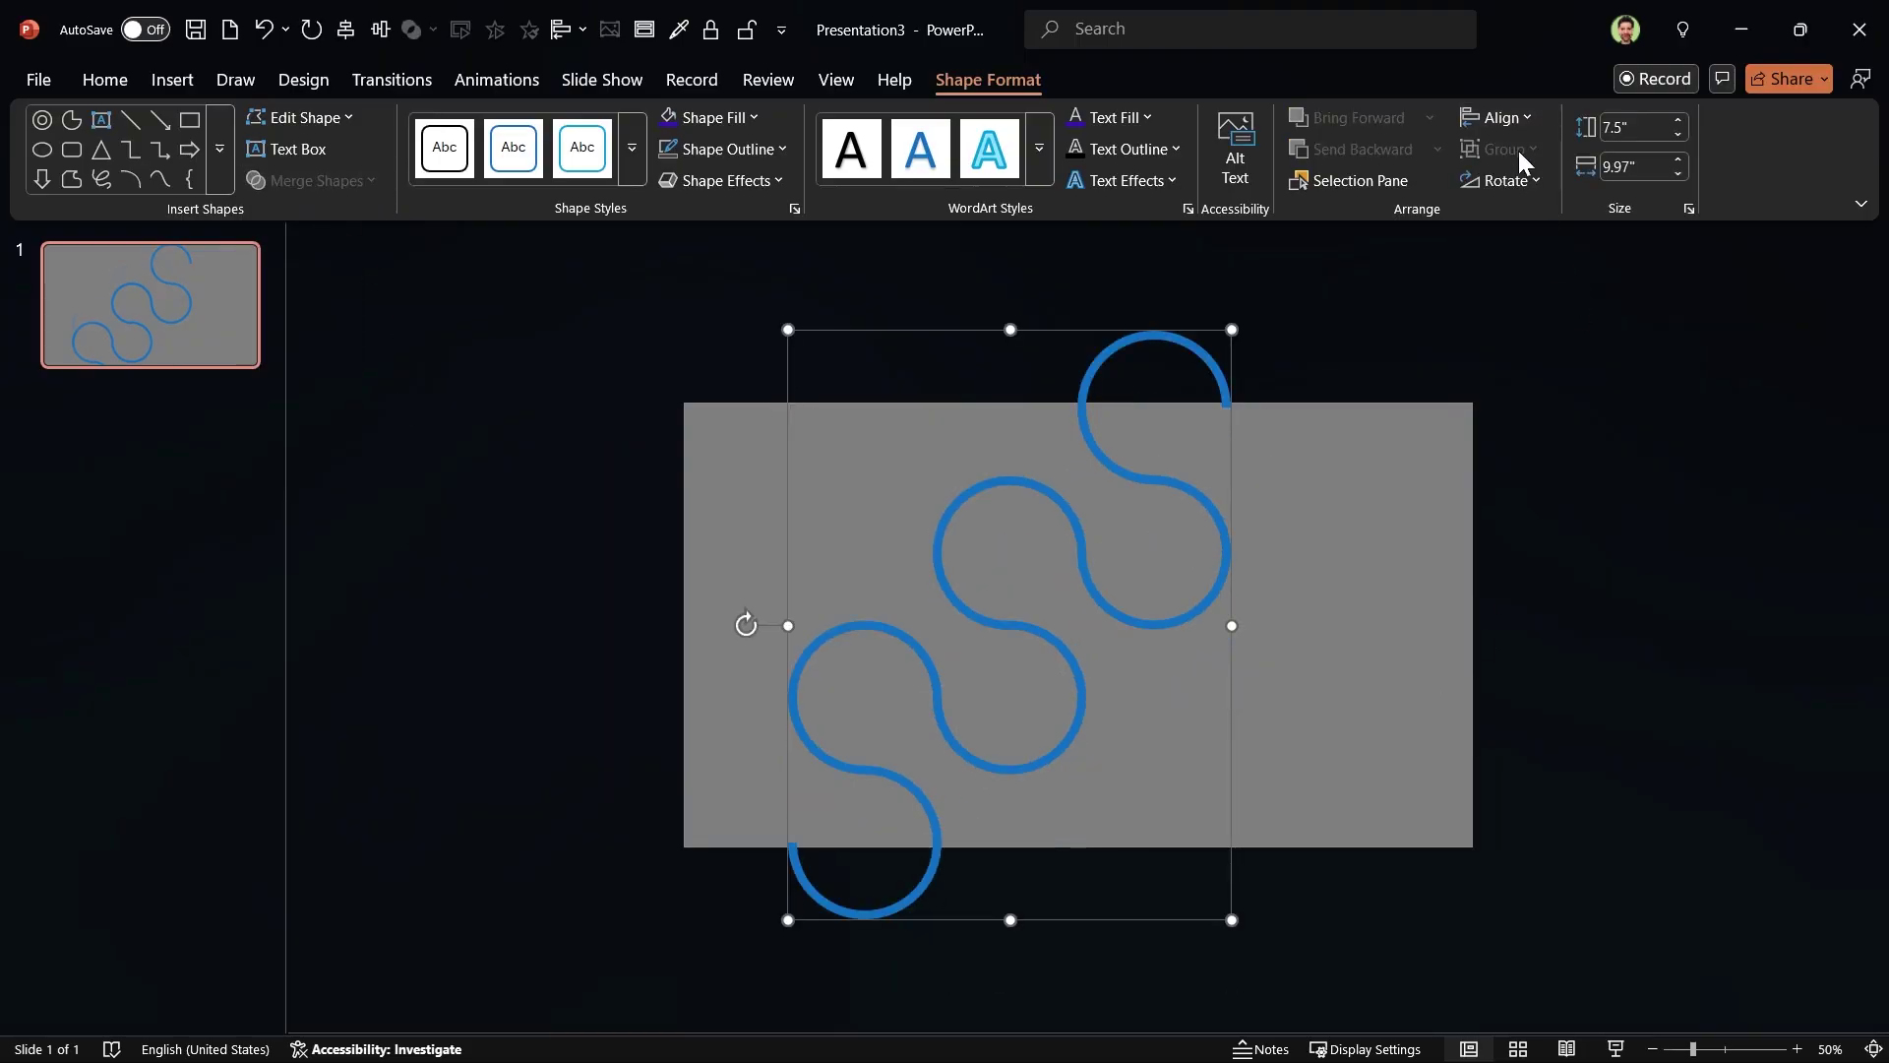
left_click(1513, 118)
left_click(1542, 186)
left_click(447, 679)
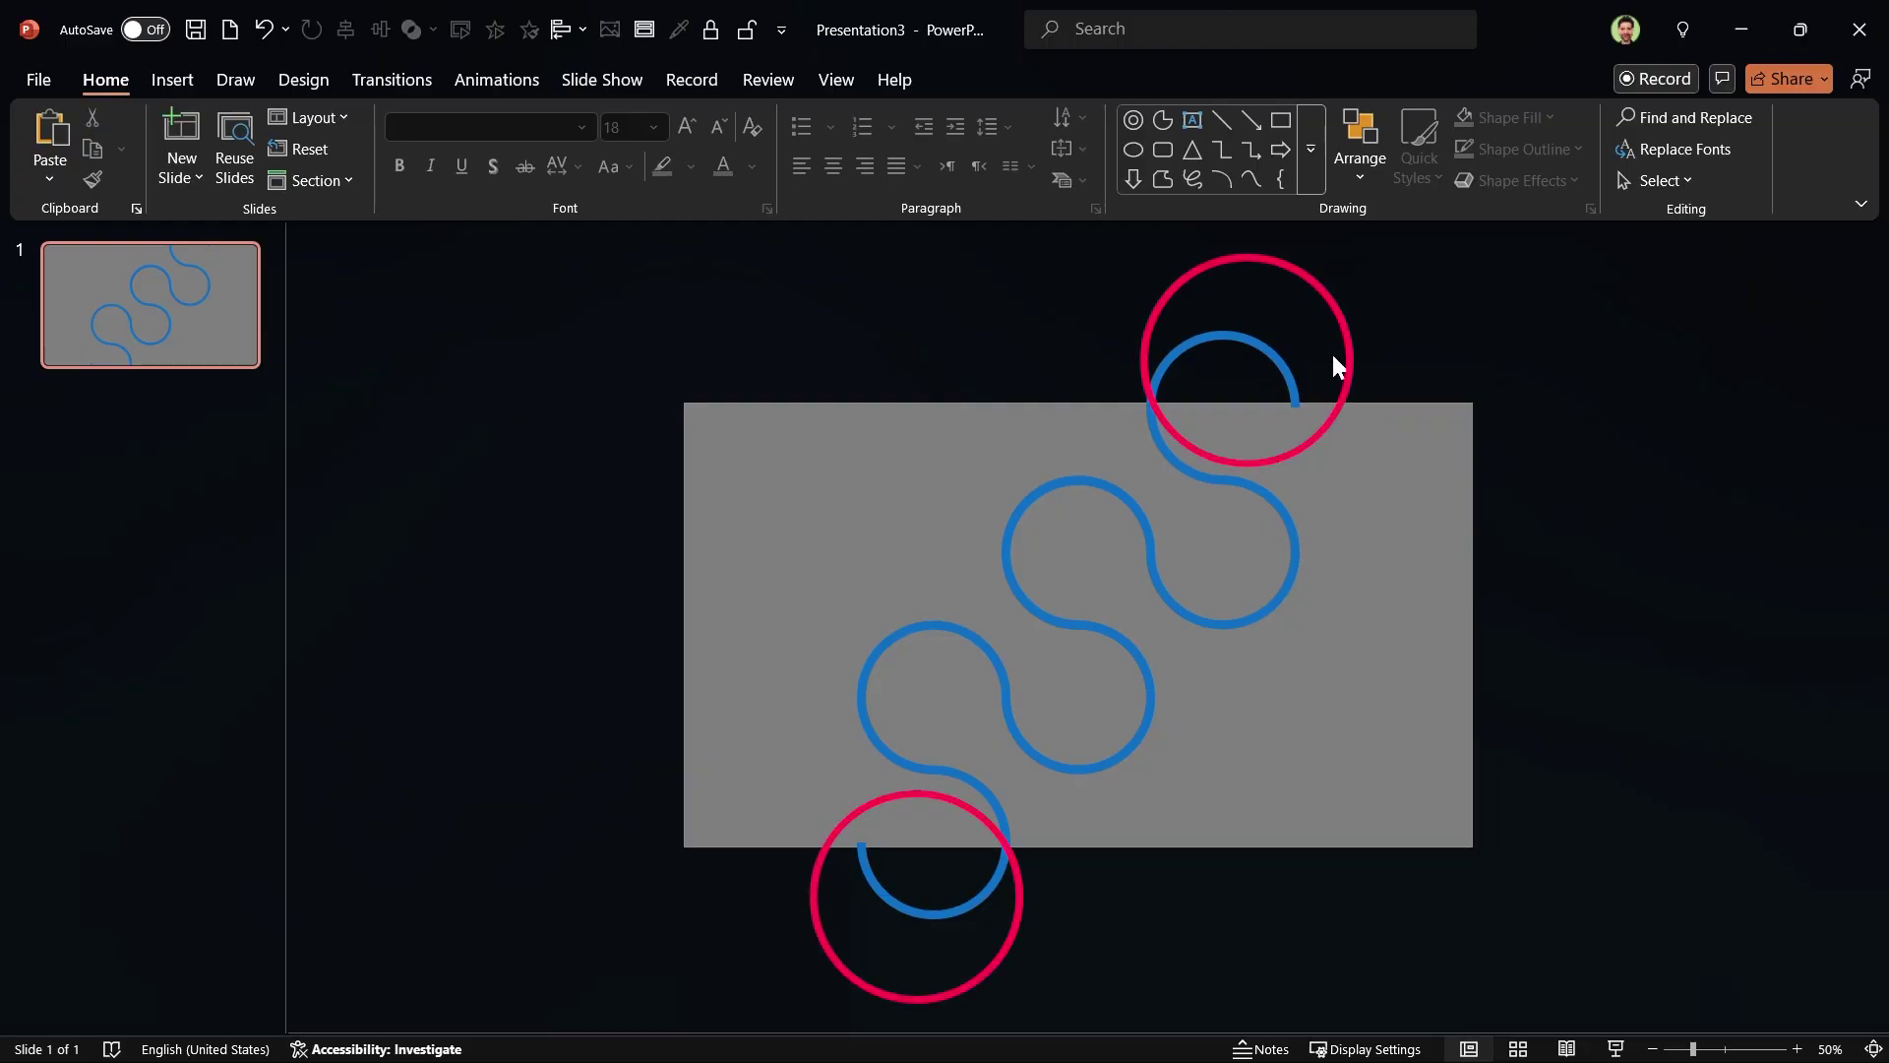
Step: Draw rectangles and small squares covering the curve's ends beyond the top and bottom edges
left_click(1279, 120)
left_click_drag(1019, 291, 1391, 403)
left_click_drag(1205, 344, 936, 907)
left_click_drag(1300, 406, 857, 837)
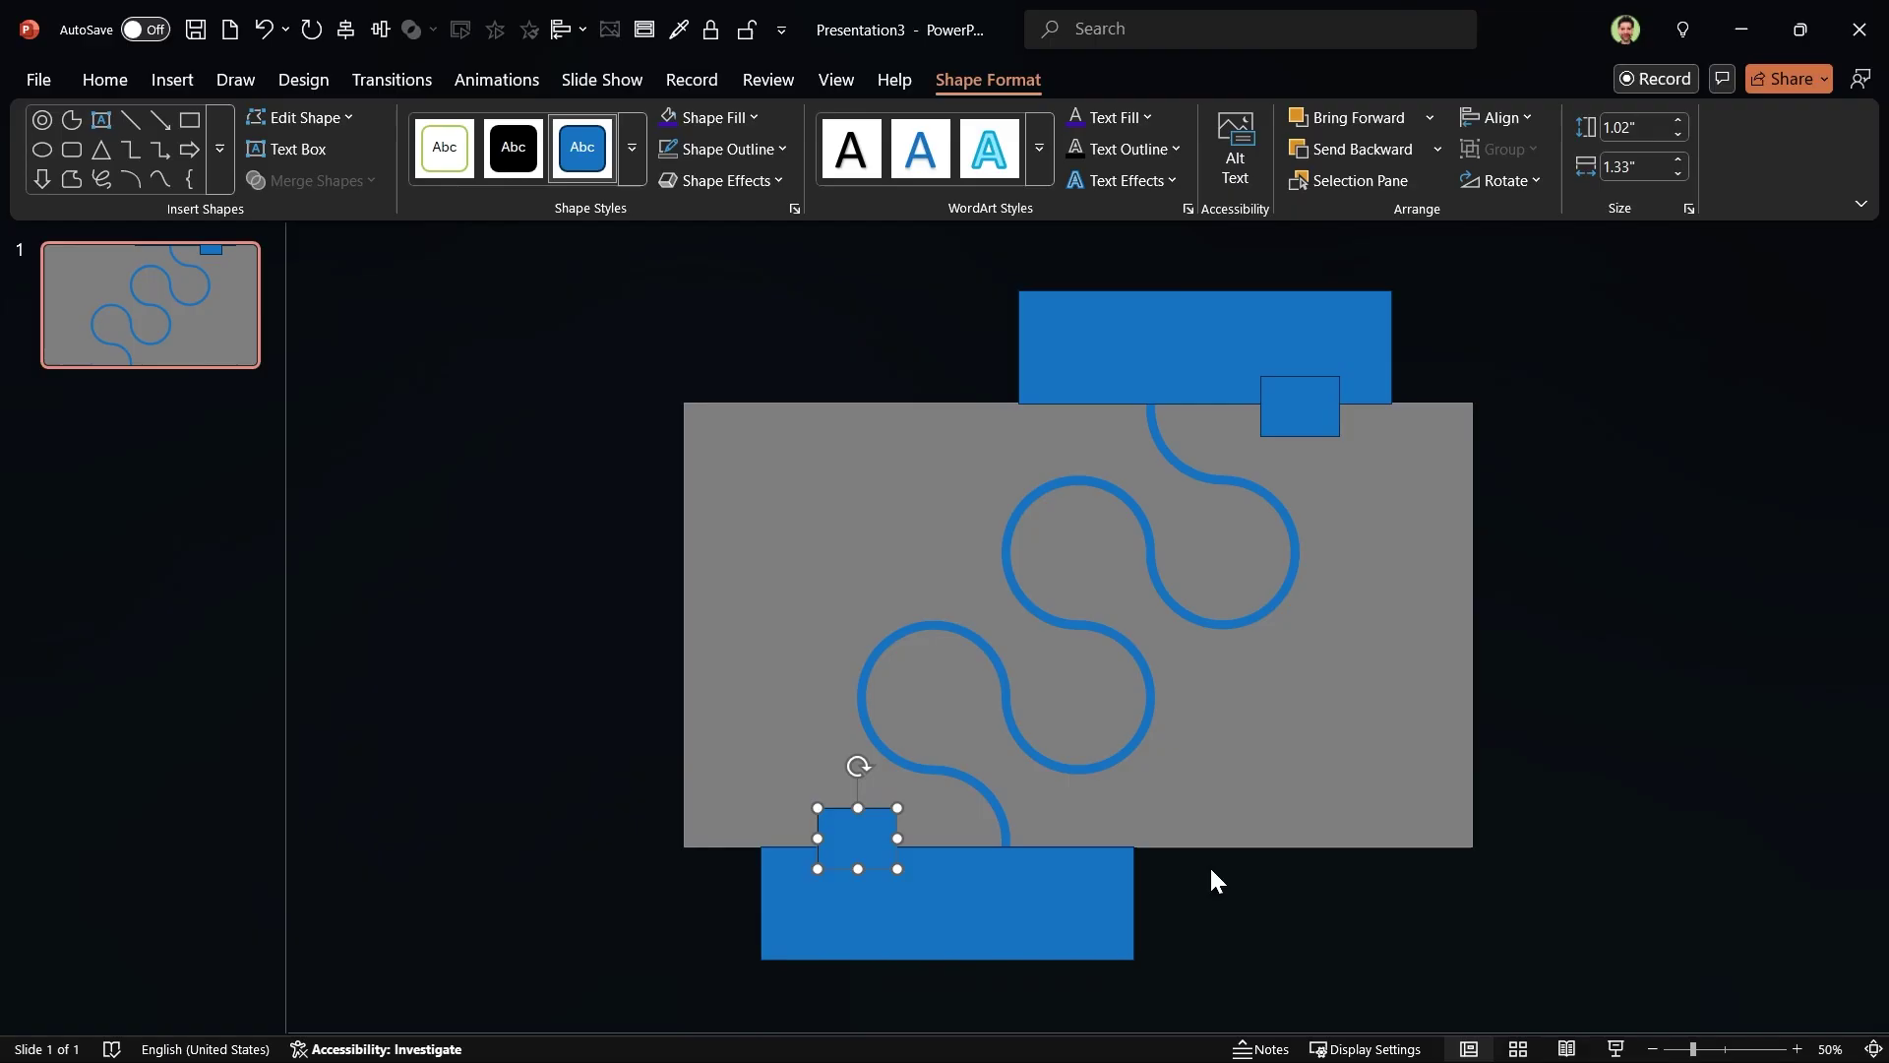
left_click(764, 747)
Step: Subtract the top and bottom rectangles and squares from the S-curve path
left_click(865, 689, "ctrl")
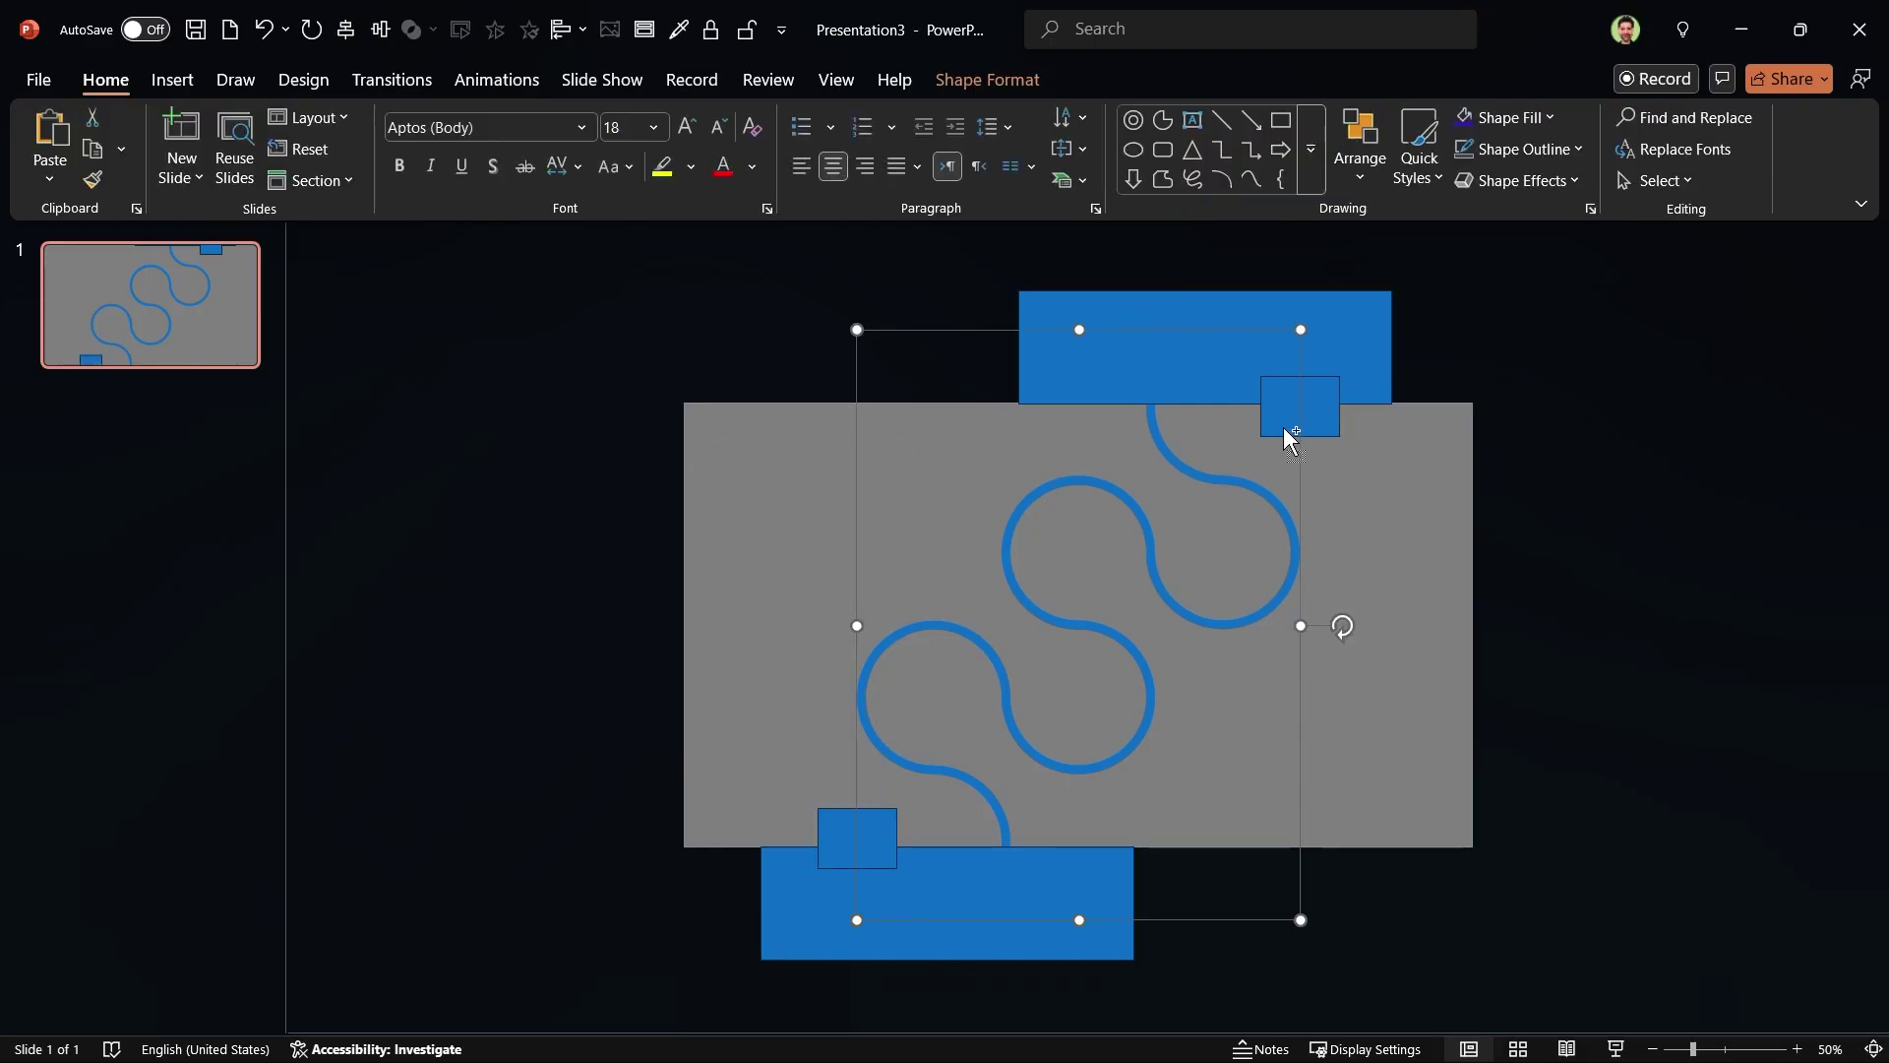
left_click(1355, 364, "ctrl")
left_click(822, 930, "ctrl")
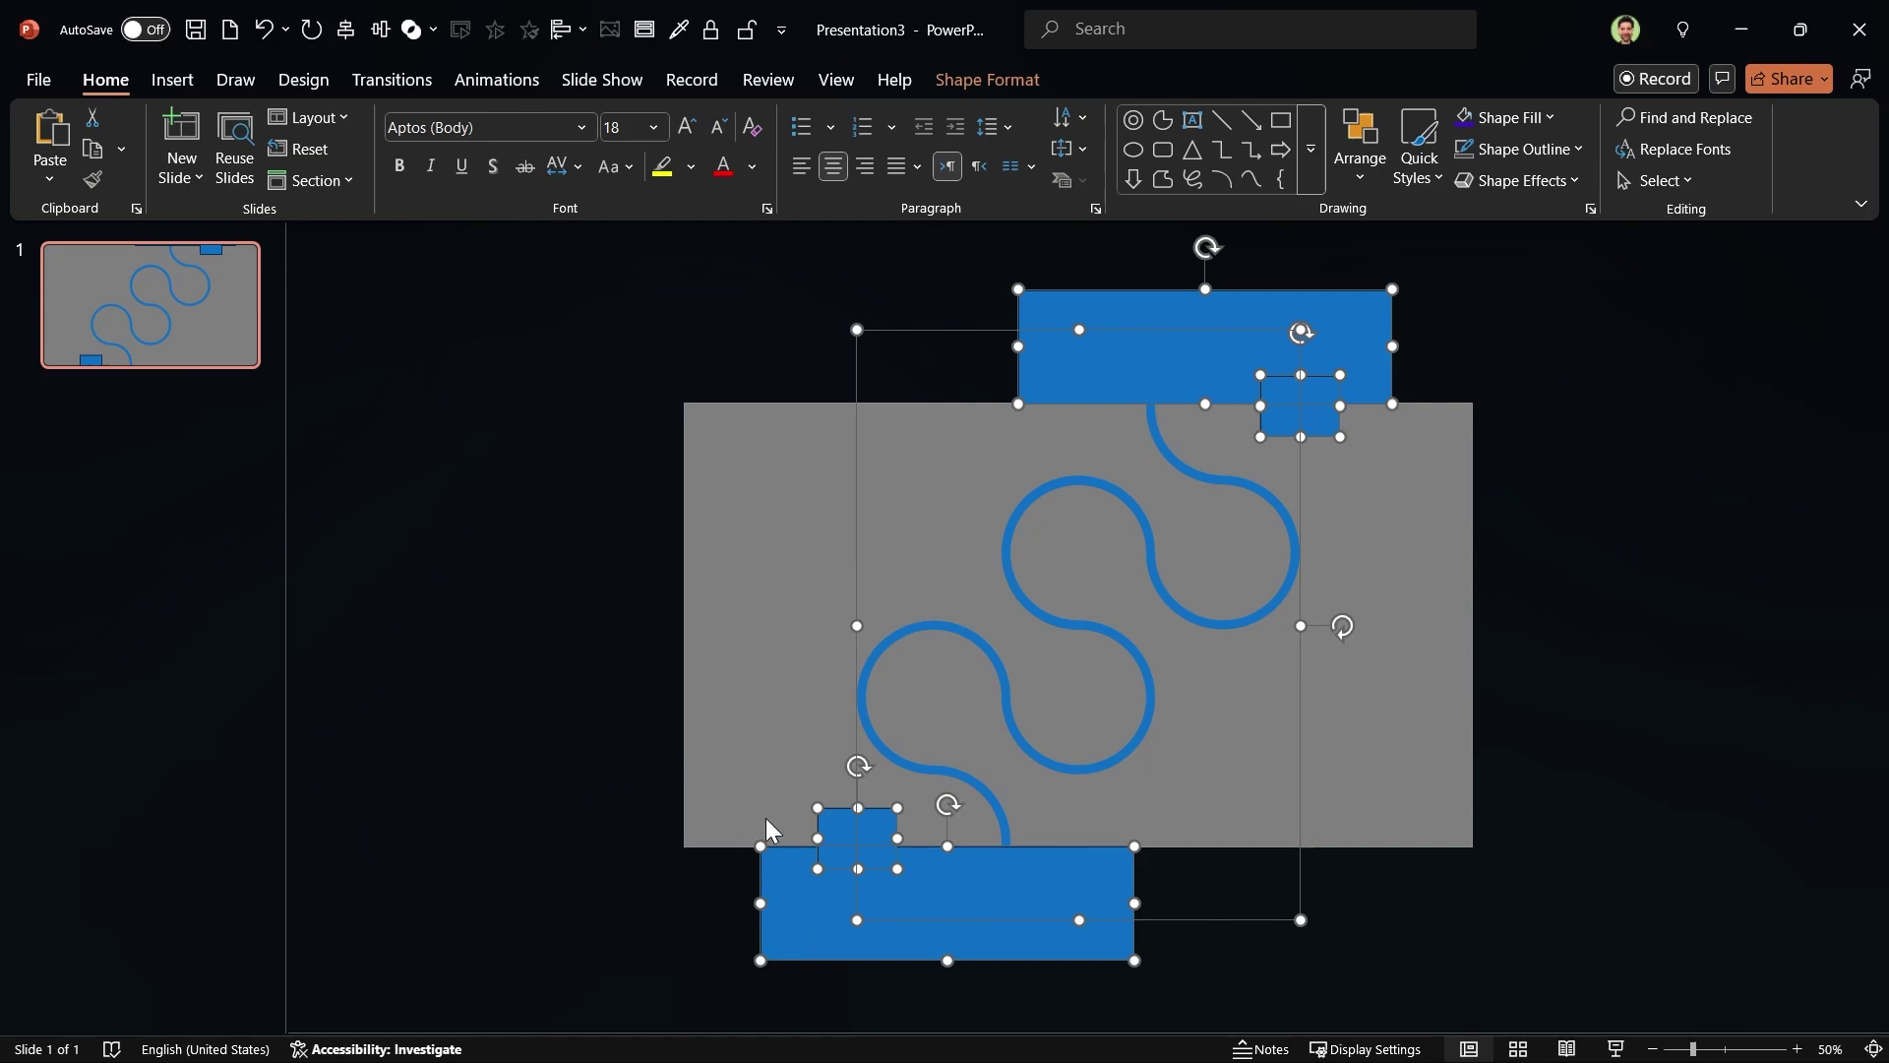
left_click(968, 78)
left_click(358, 183)
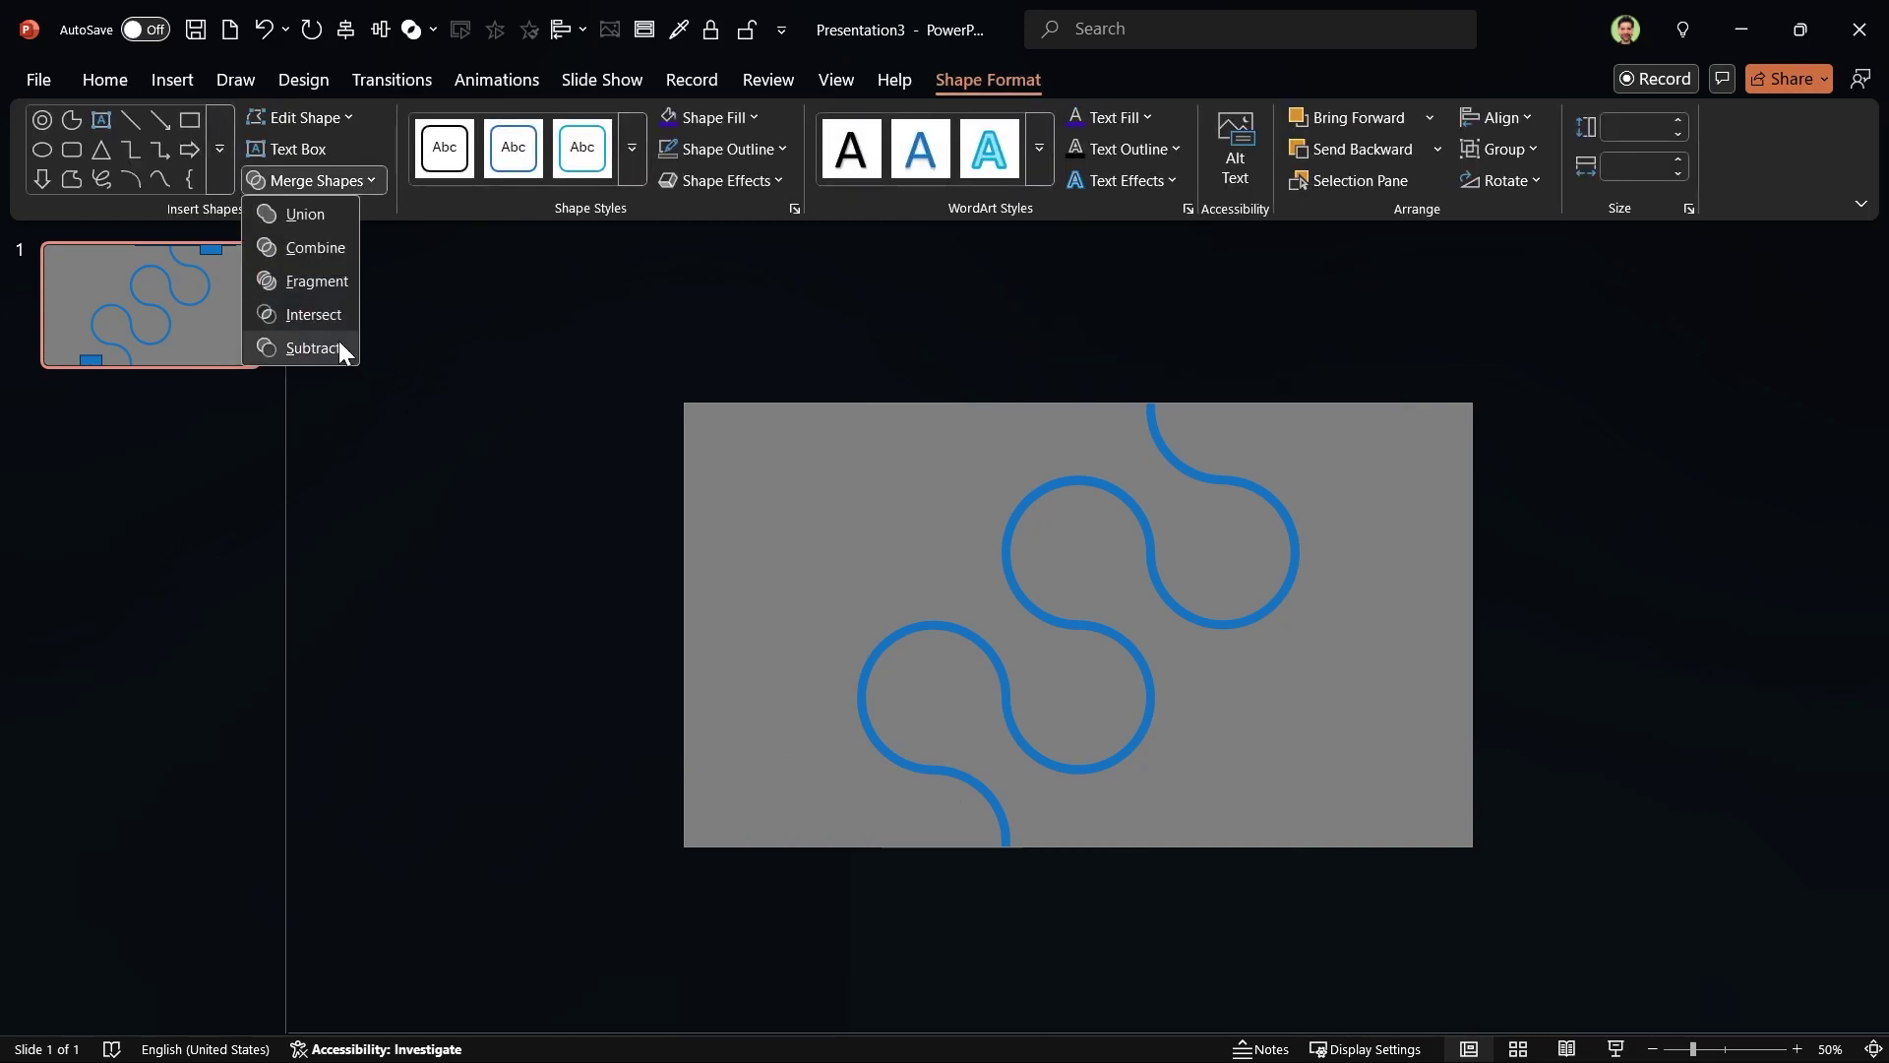
left_click(313, 348)
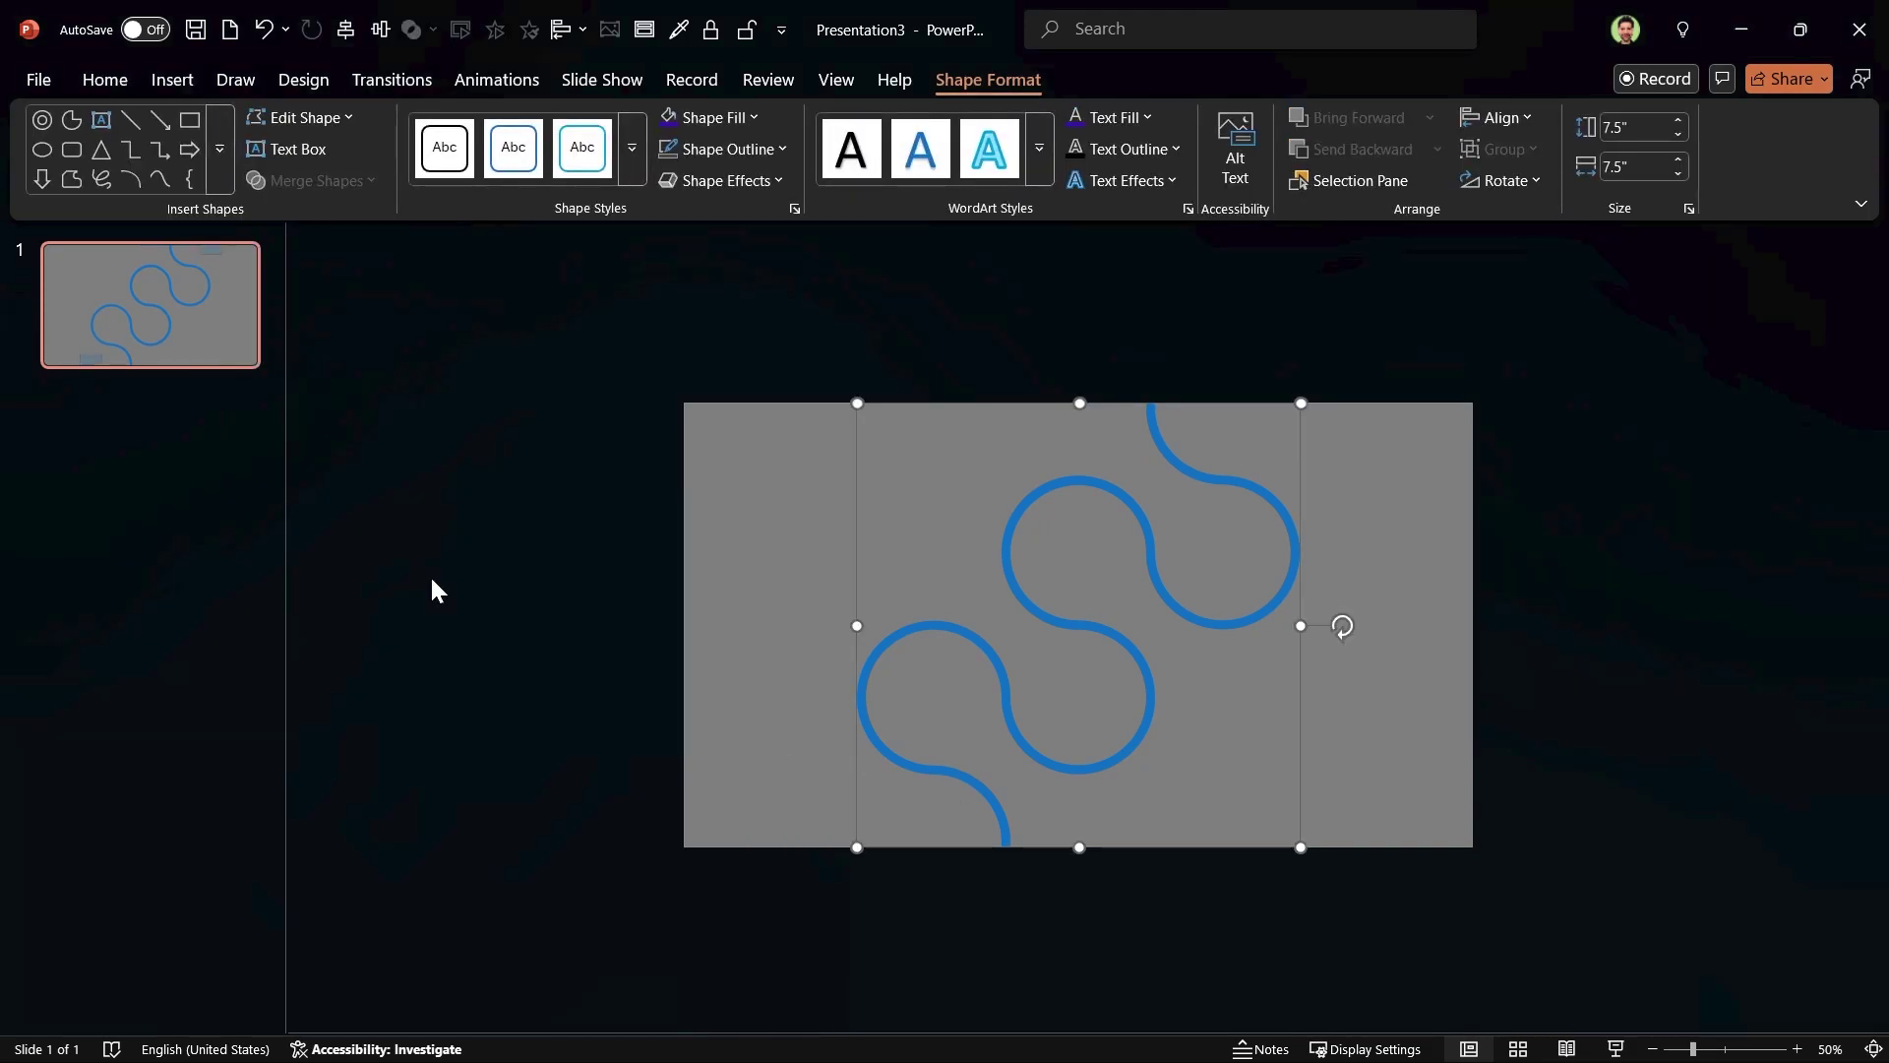
Step: Insert a solid gear icon from the stock icon library
left_click(405, 537)
left_click(161, 87)
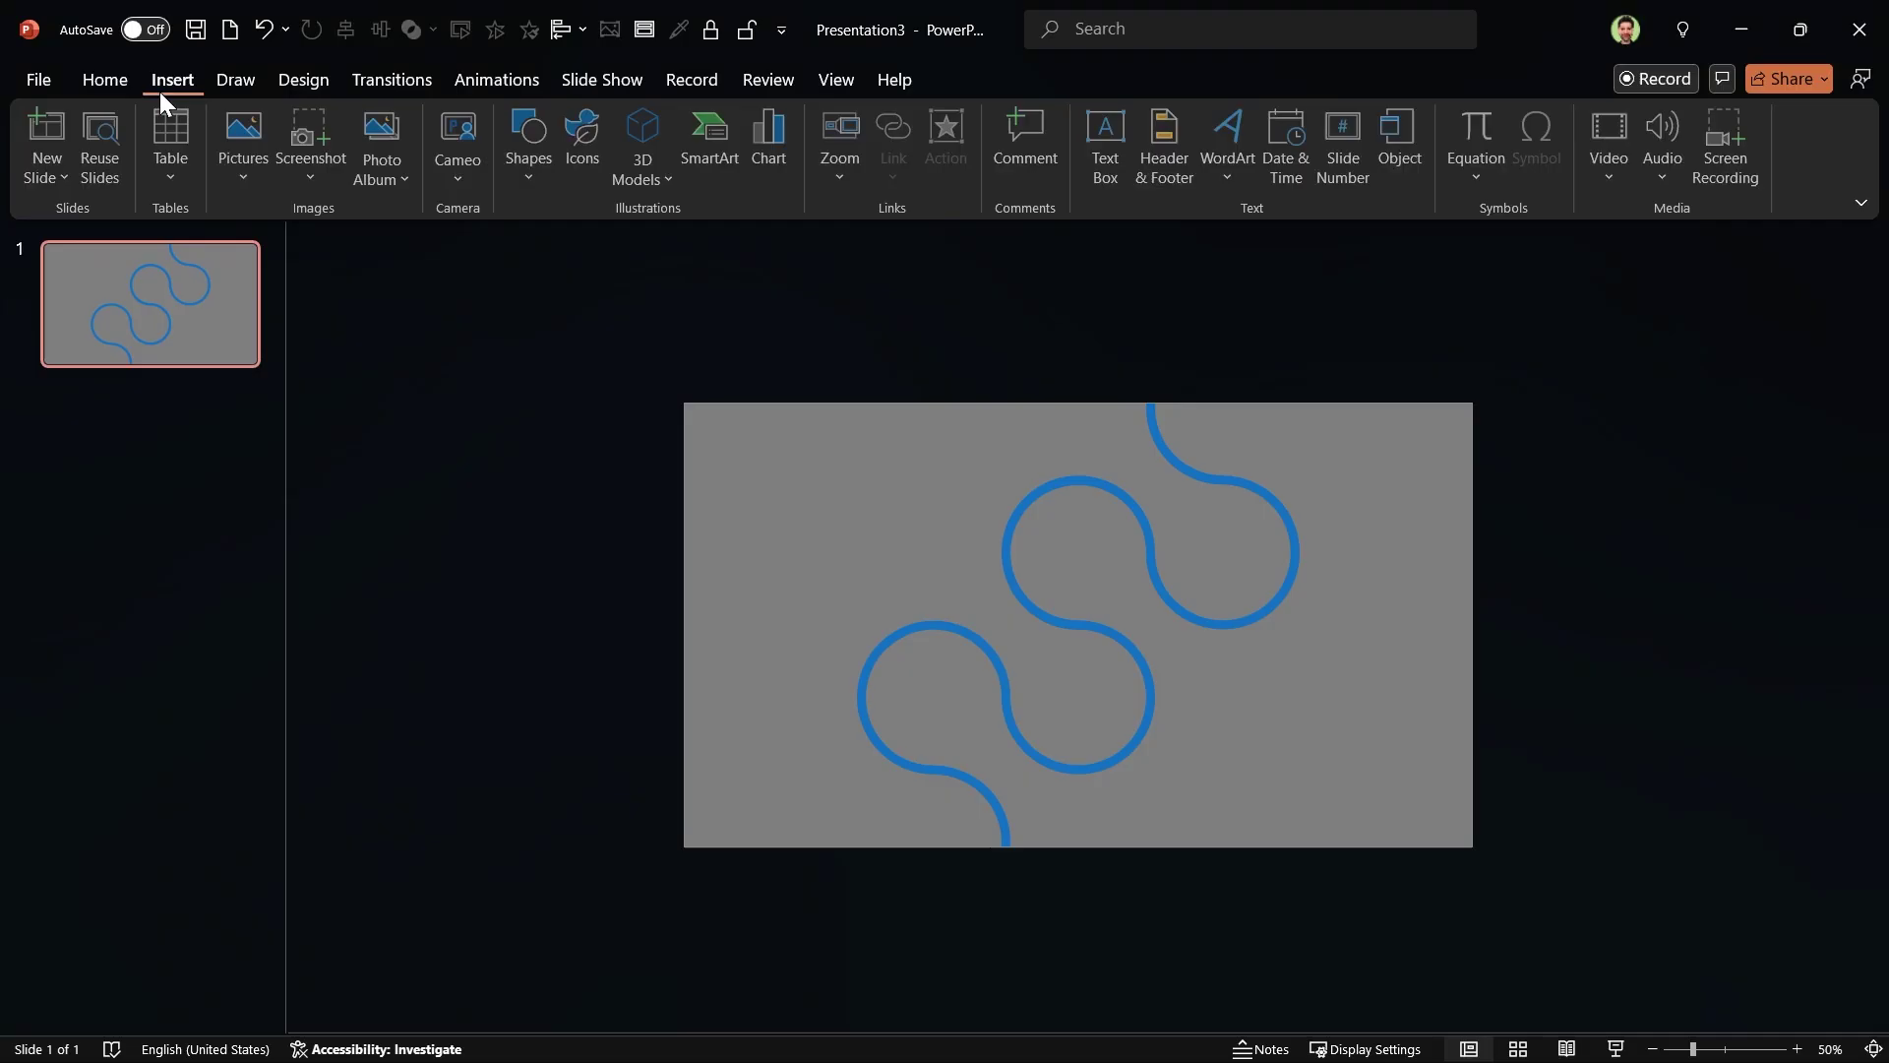
left_click(582, 139)
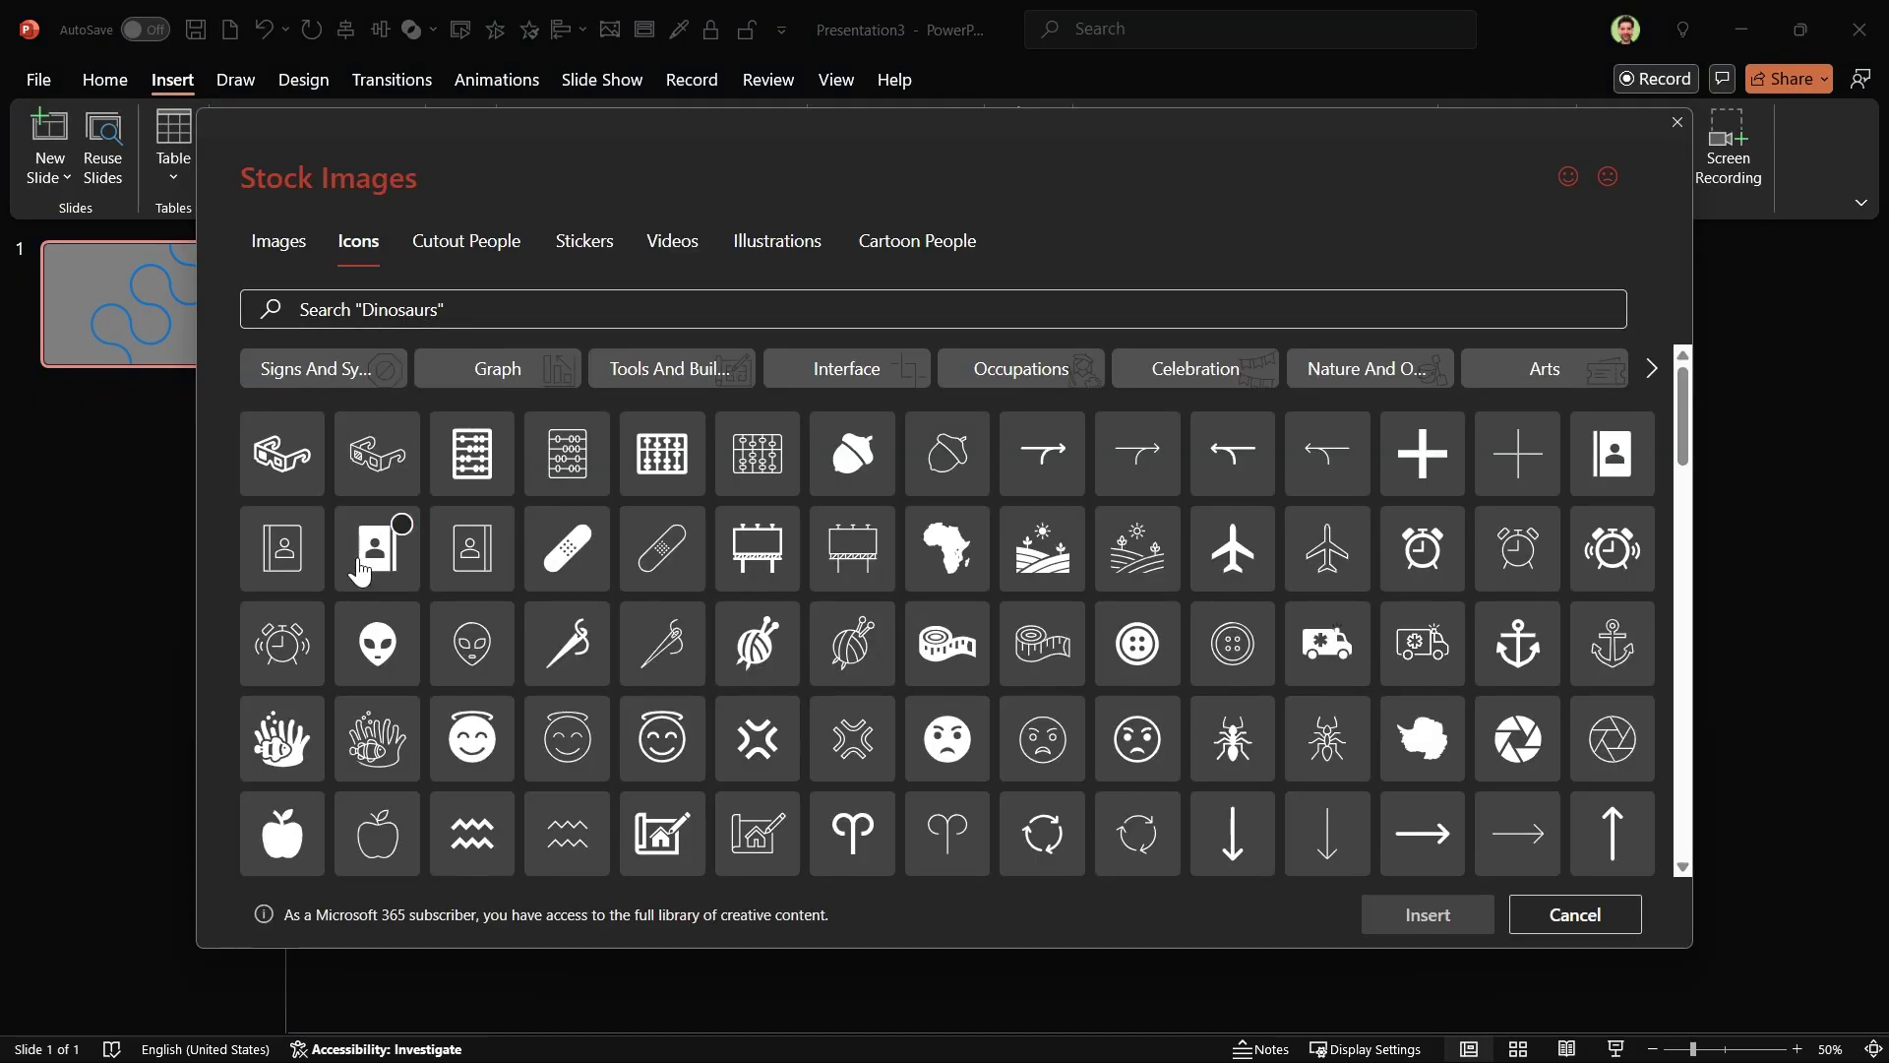
left_click(366, 311)
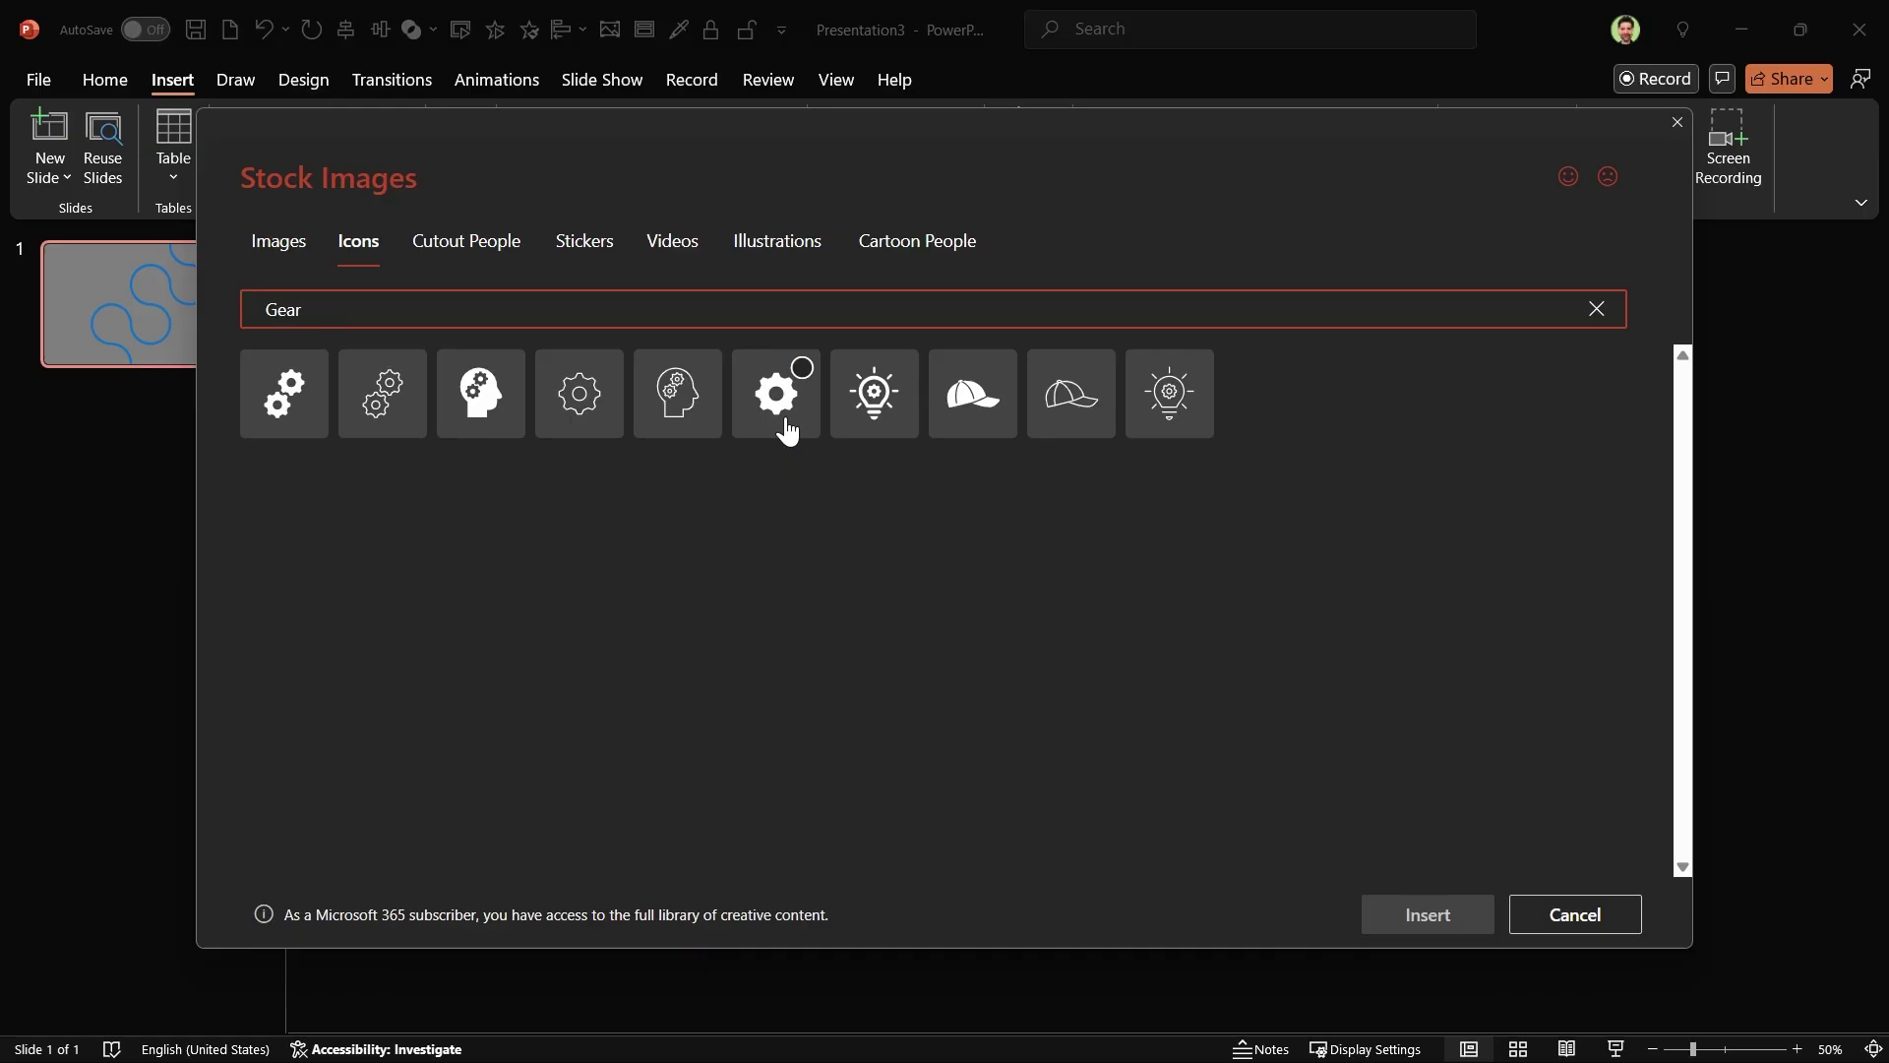
left_click(787, 431)
left_click(1397, 914)
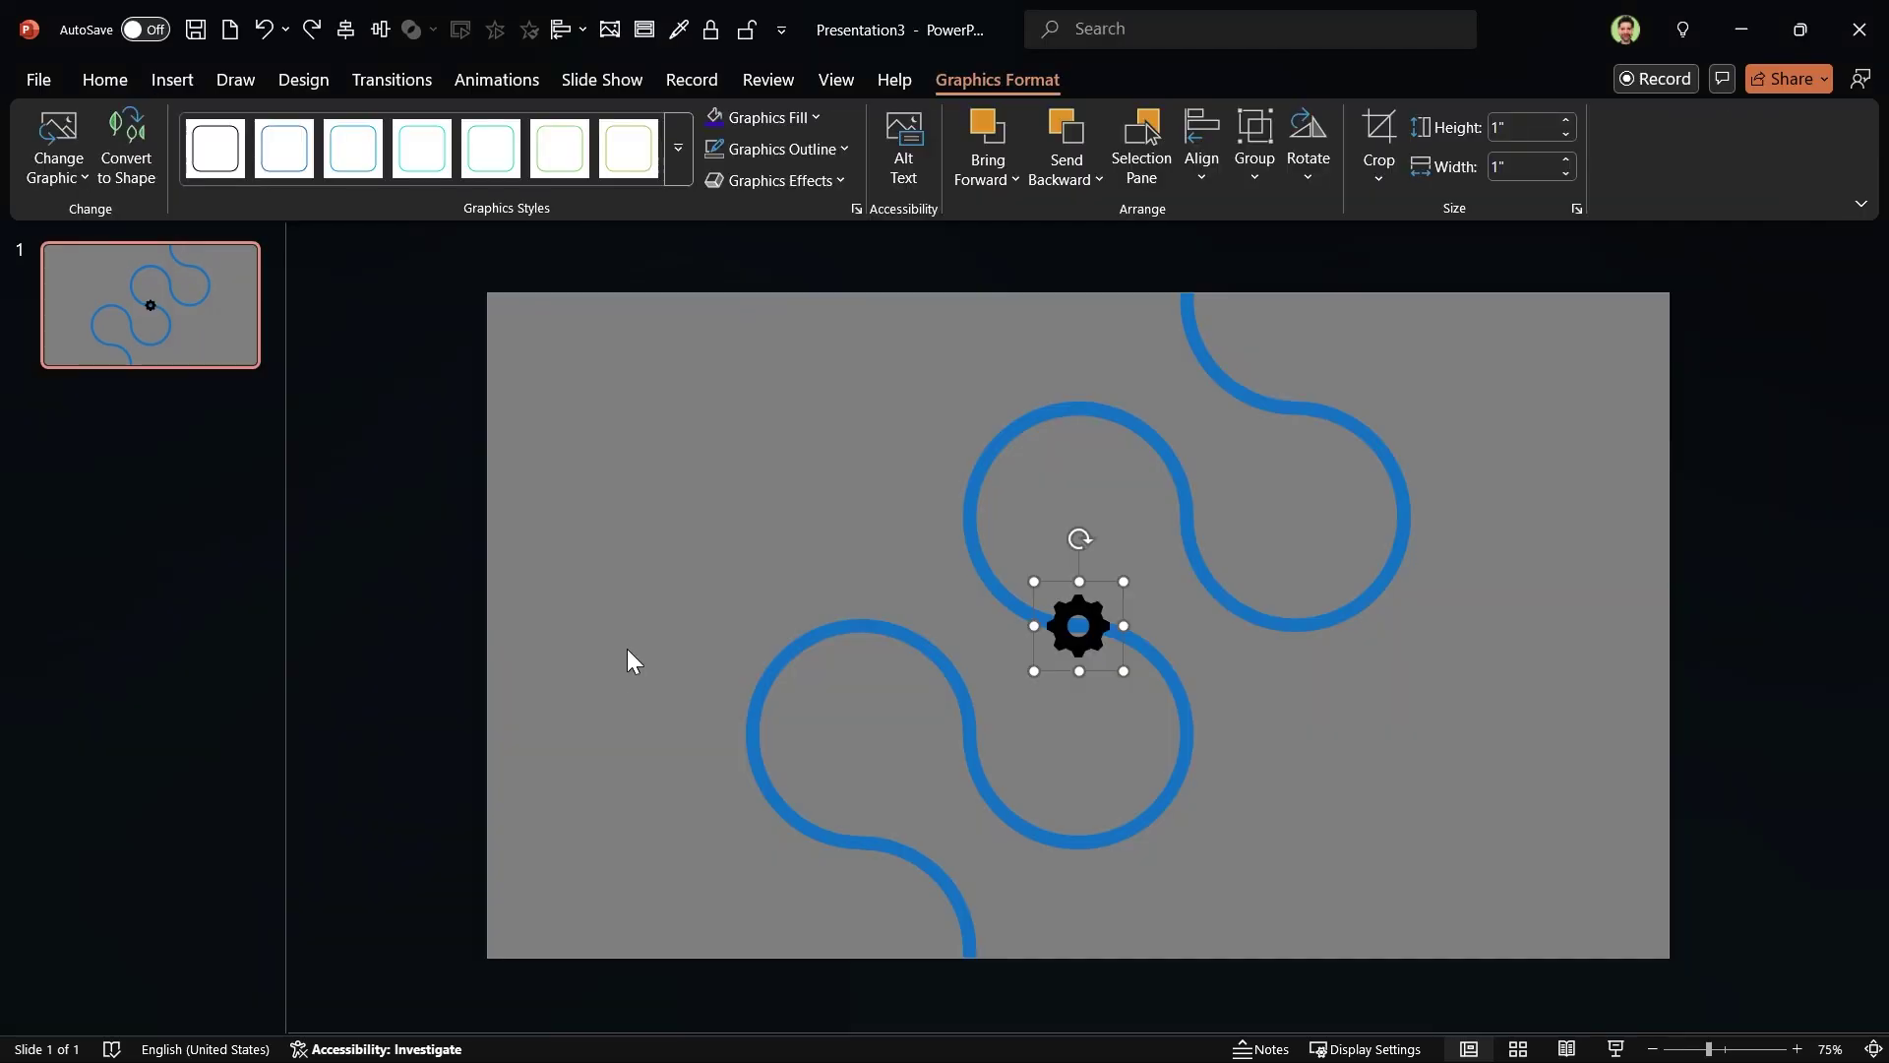
Step: Convert the gear icon to a shape and size it 1.92 by 1.92 inches
left_click(149, 162)
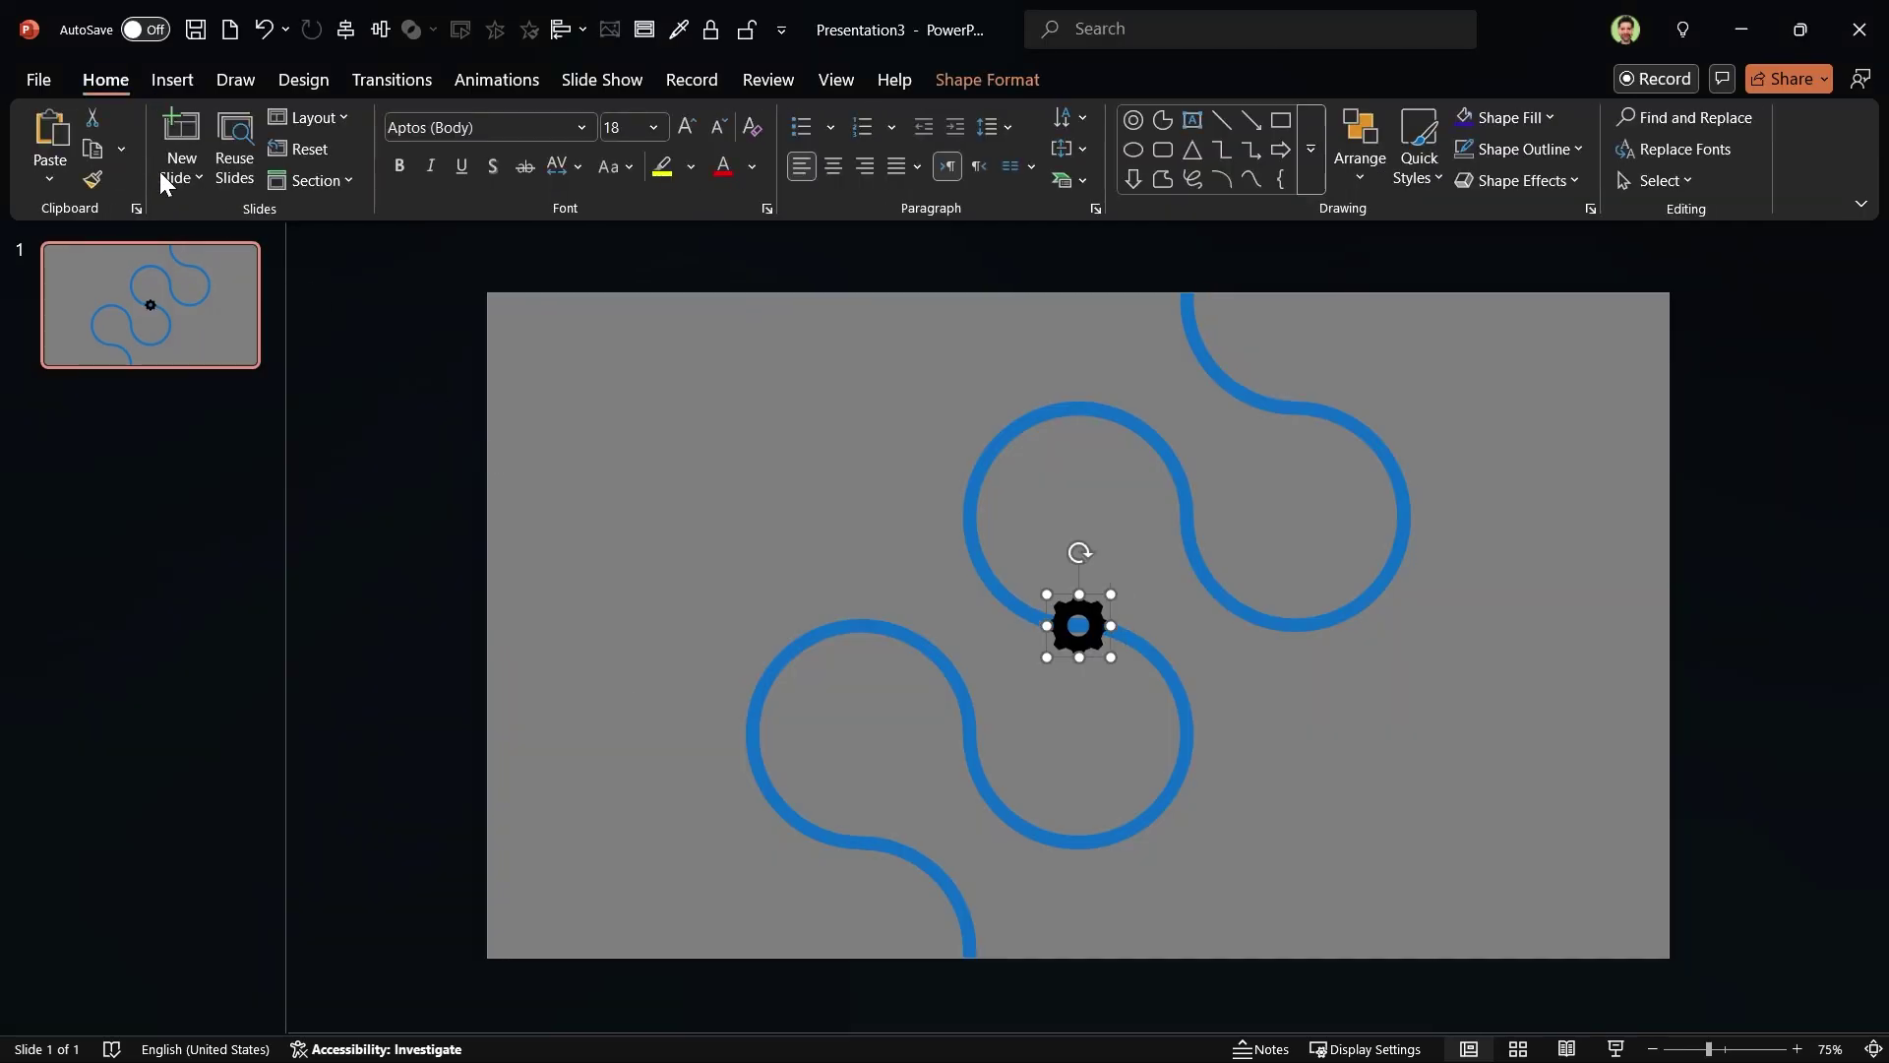
left_click(989, 80)
left_click(1633, 127)
type("1.")
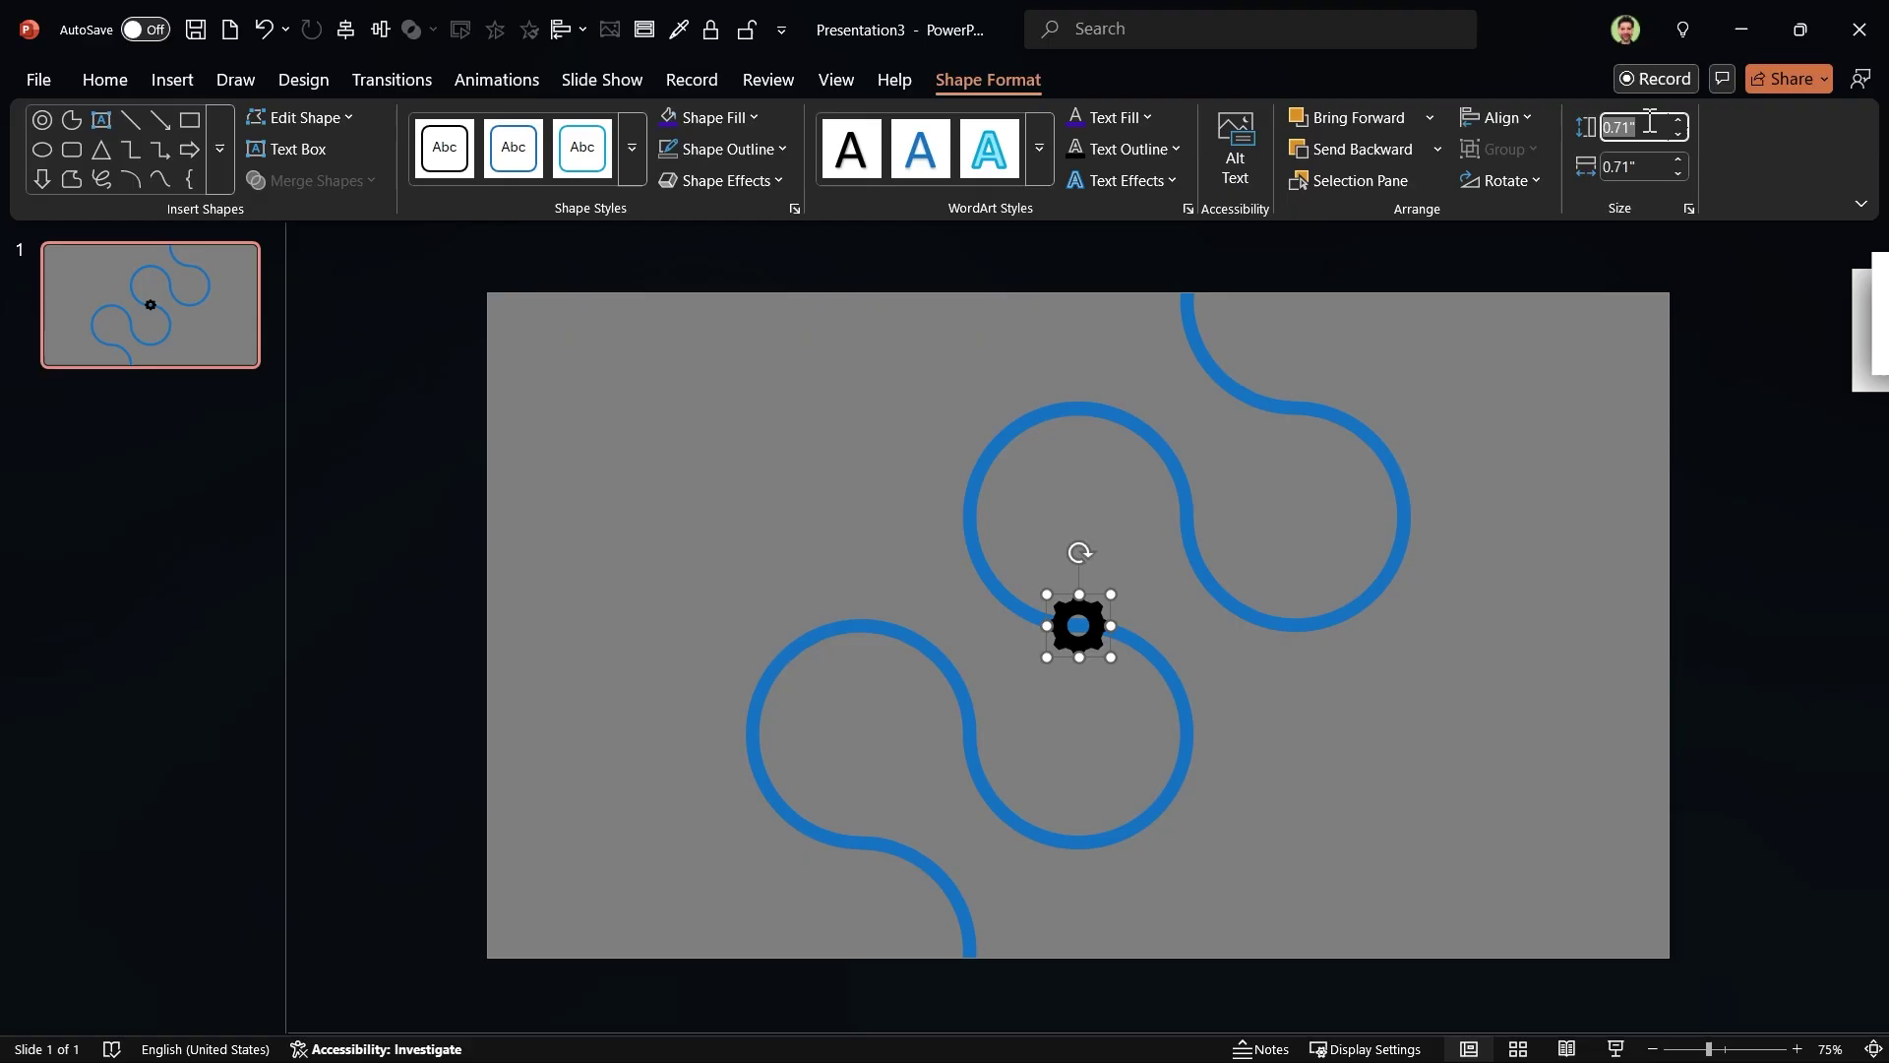
type("92")
left_click(1651, 168)
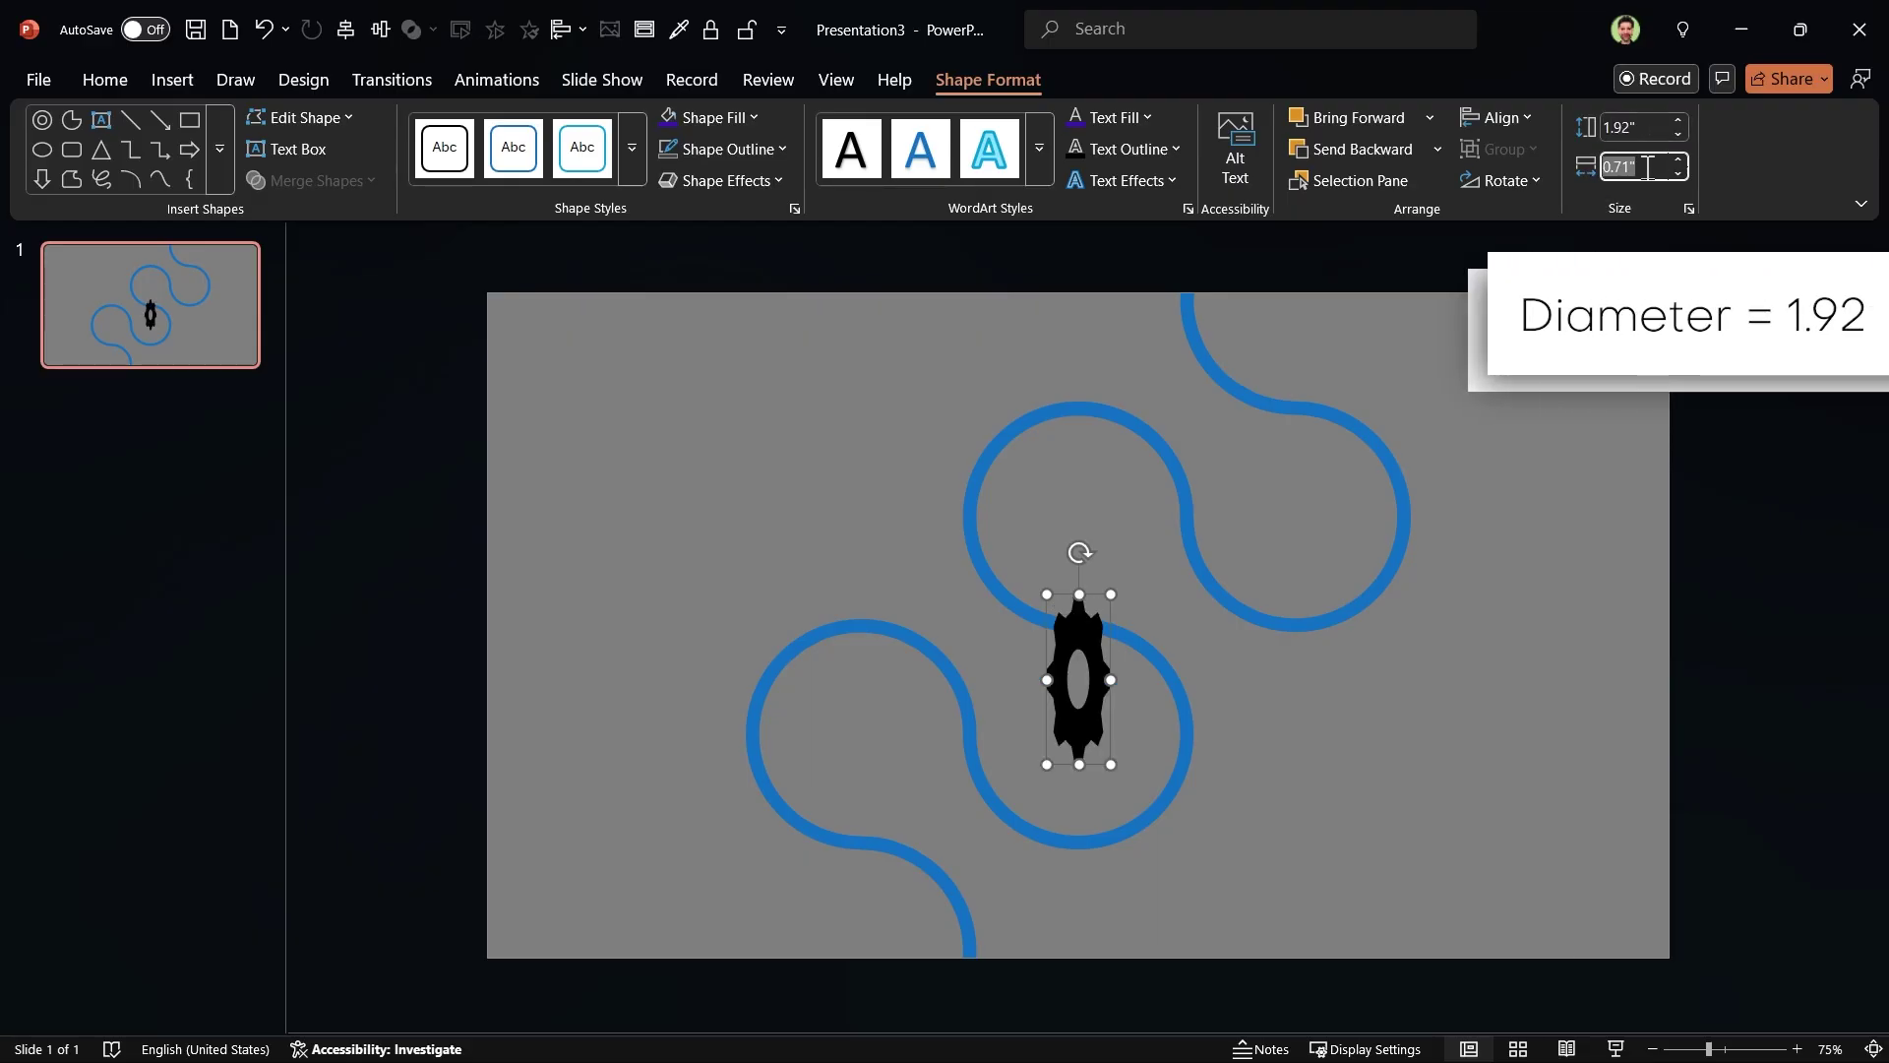
type("1.92")
key("Return")
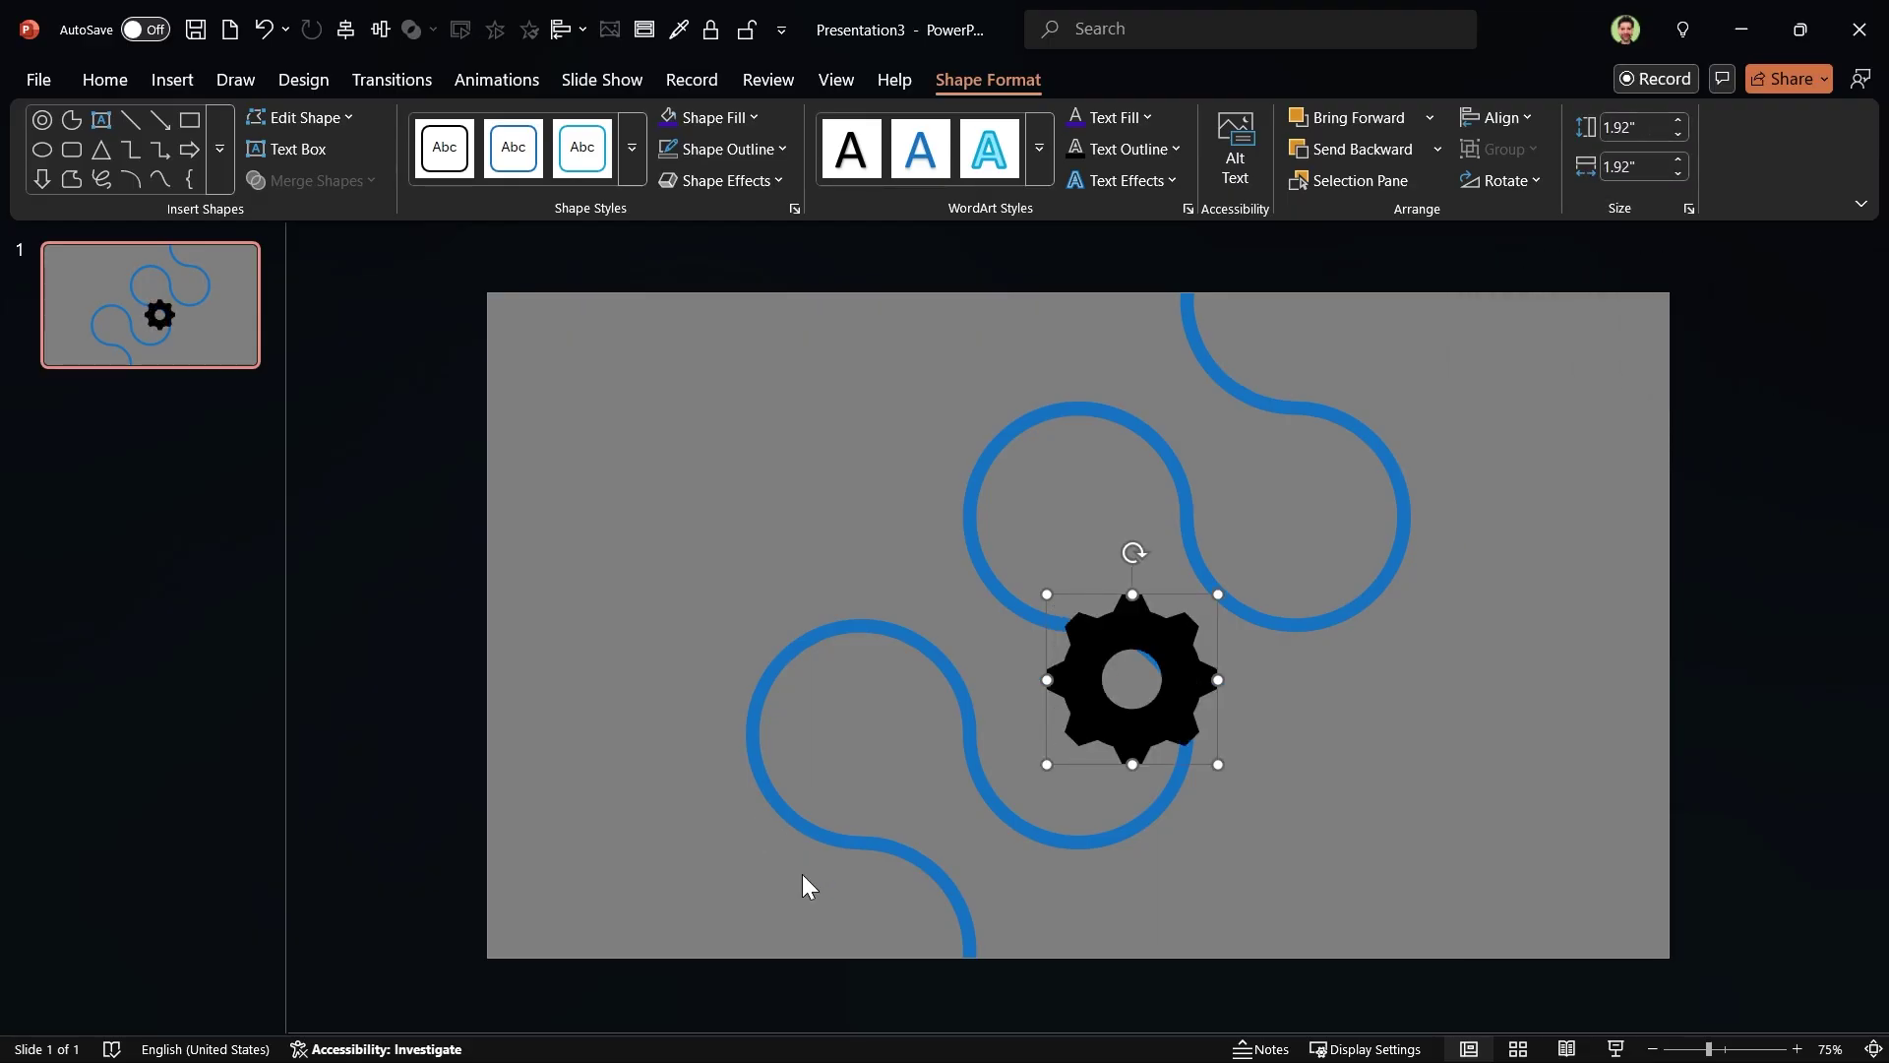
Step: Move the gear into the lower-left loop, then copy it into the lower-right, upper and right loops
left_click_drag(1119, 723, 1049, 775)
left_click(973, 886)
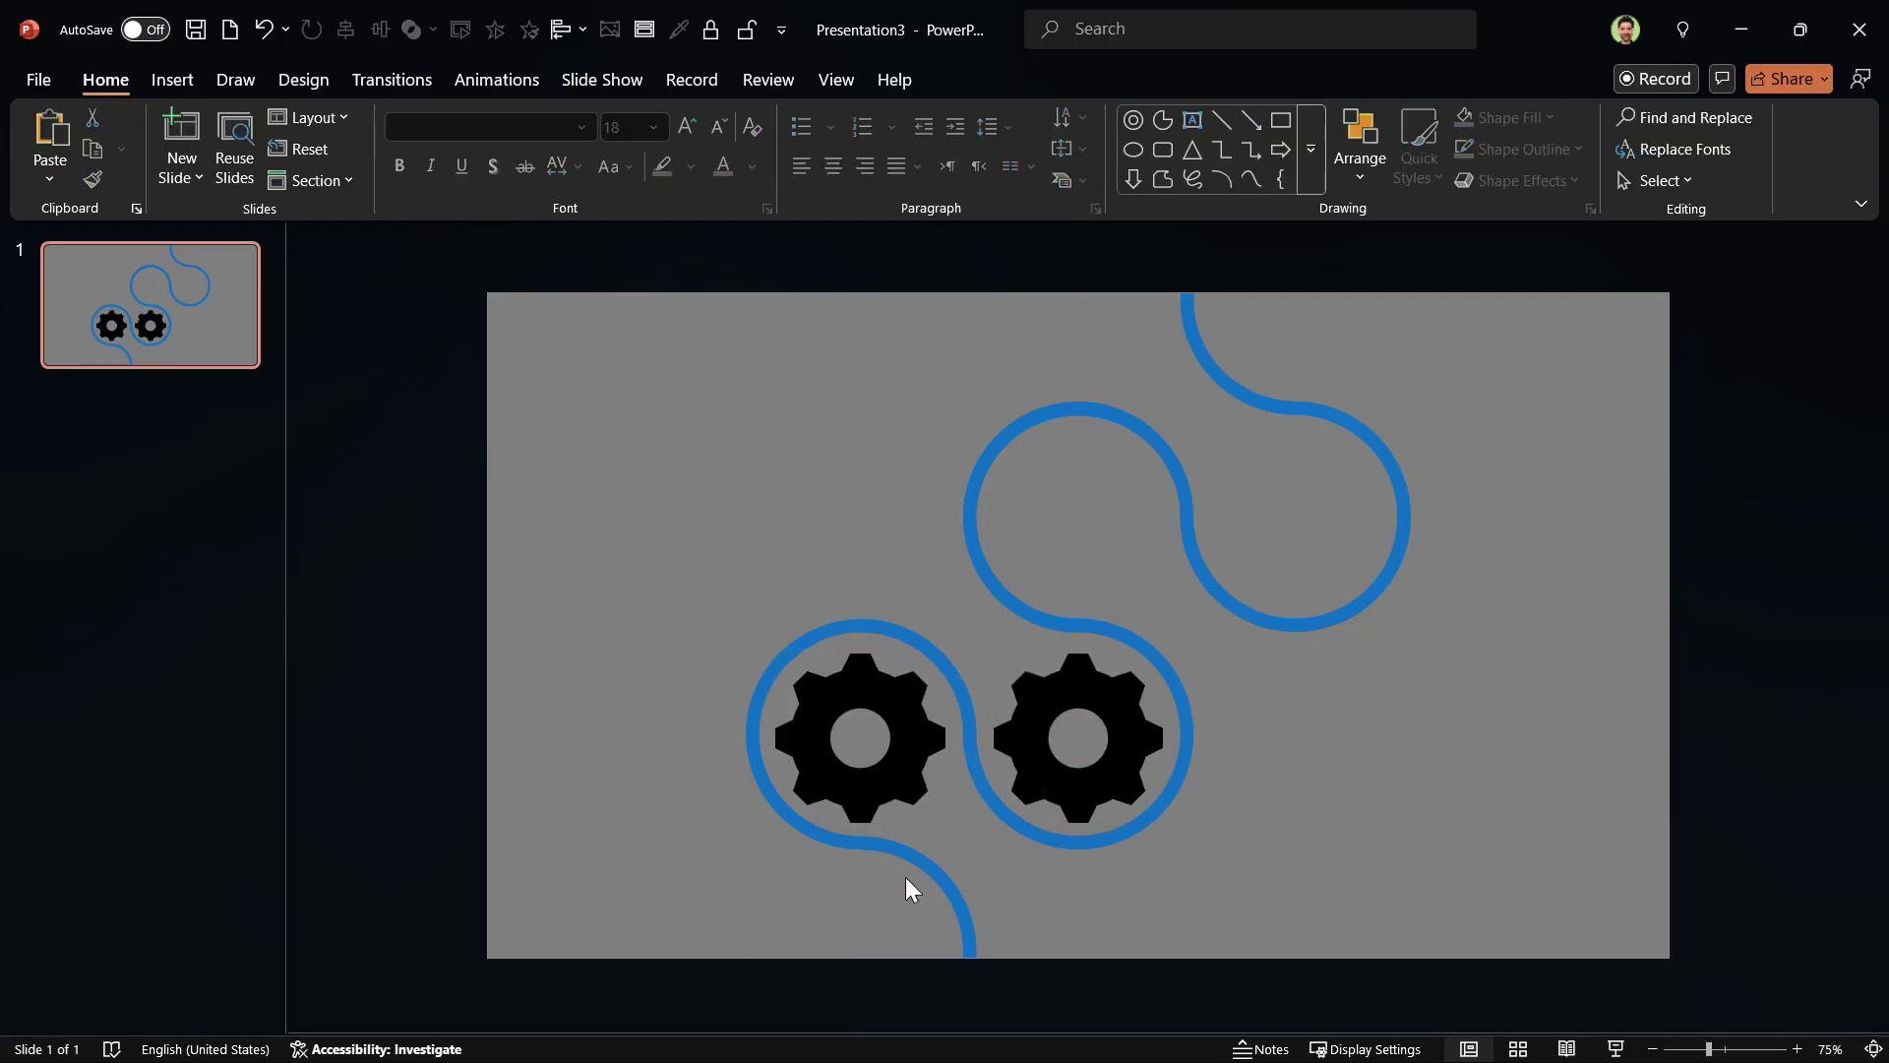
left_click(1066, 807)
left_click_drag(1080, 799, 1076, 583)
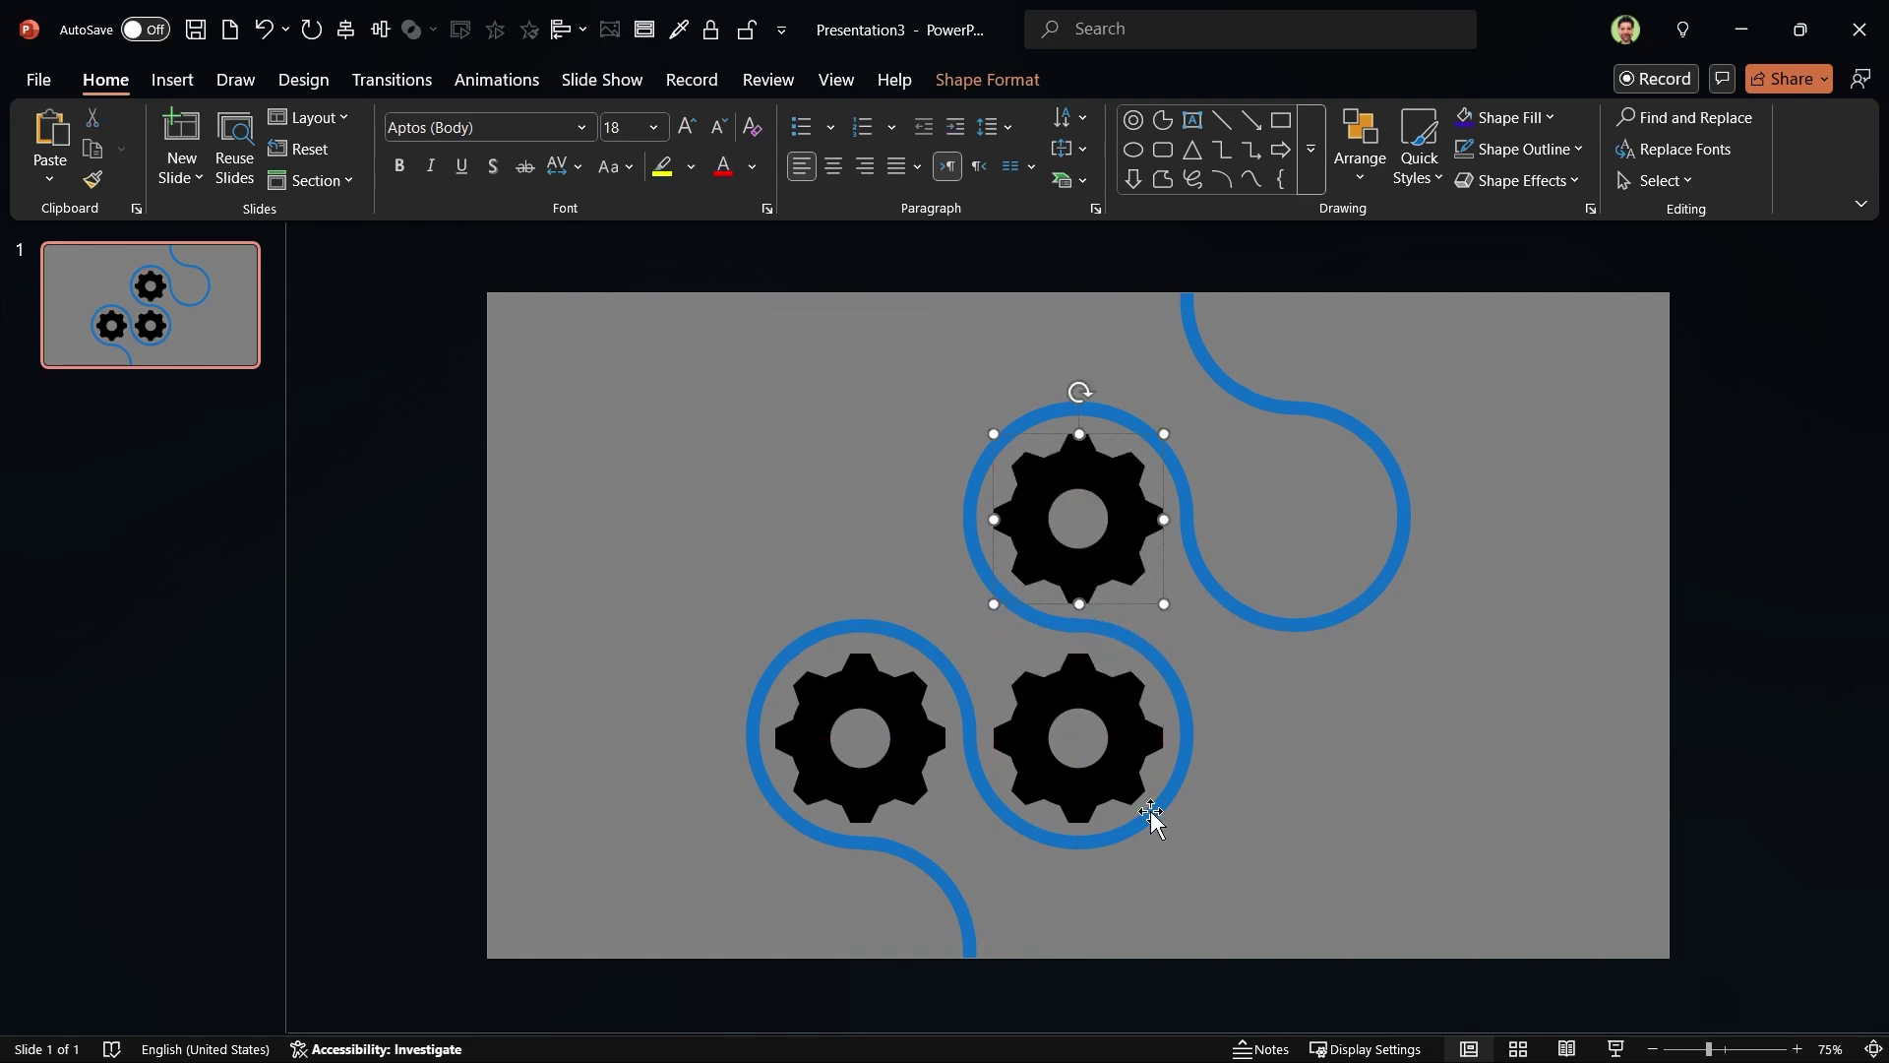
left_click_drag(1072, 566, 1287, 564)
left_click(1325, 910)
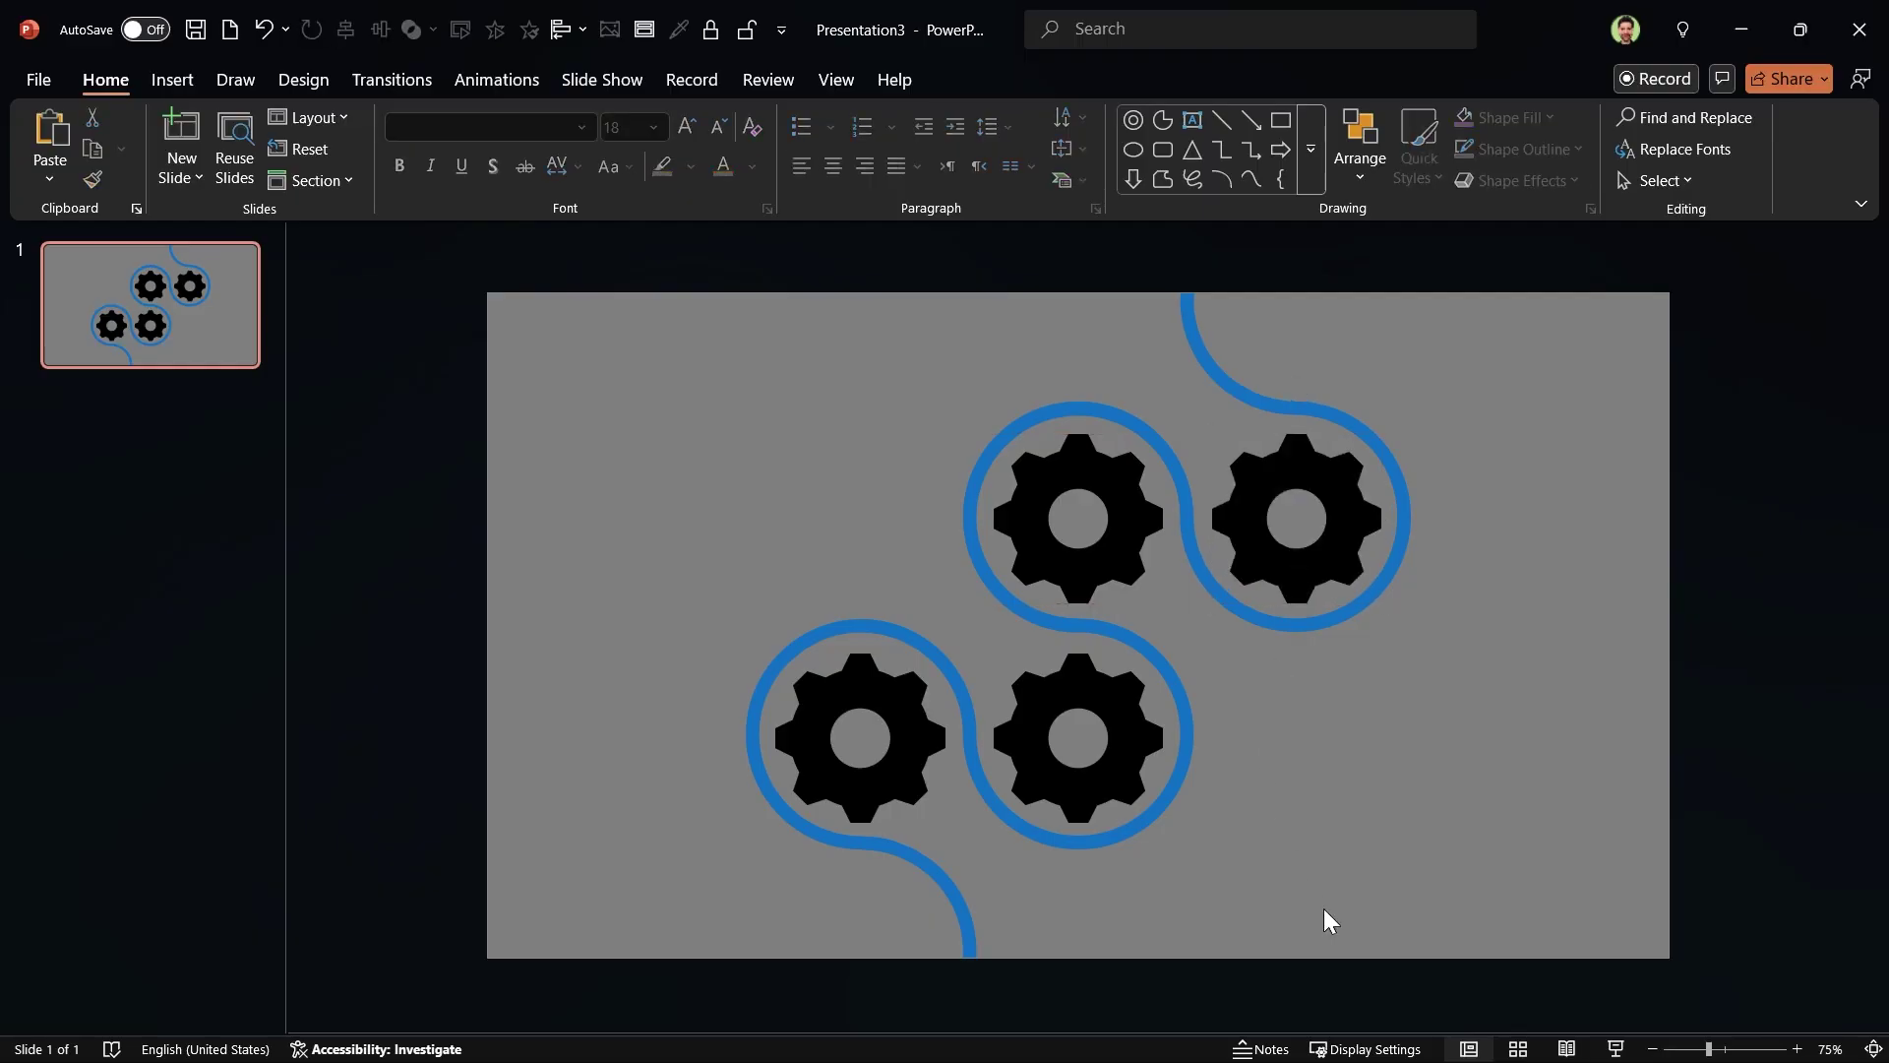
Step: Draw a 1 by 1 inch donut ring over the top-right gear's hole
left_click(1306, 182)
left_click(1161, 483)
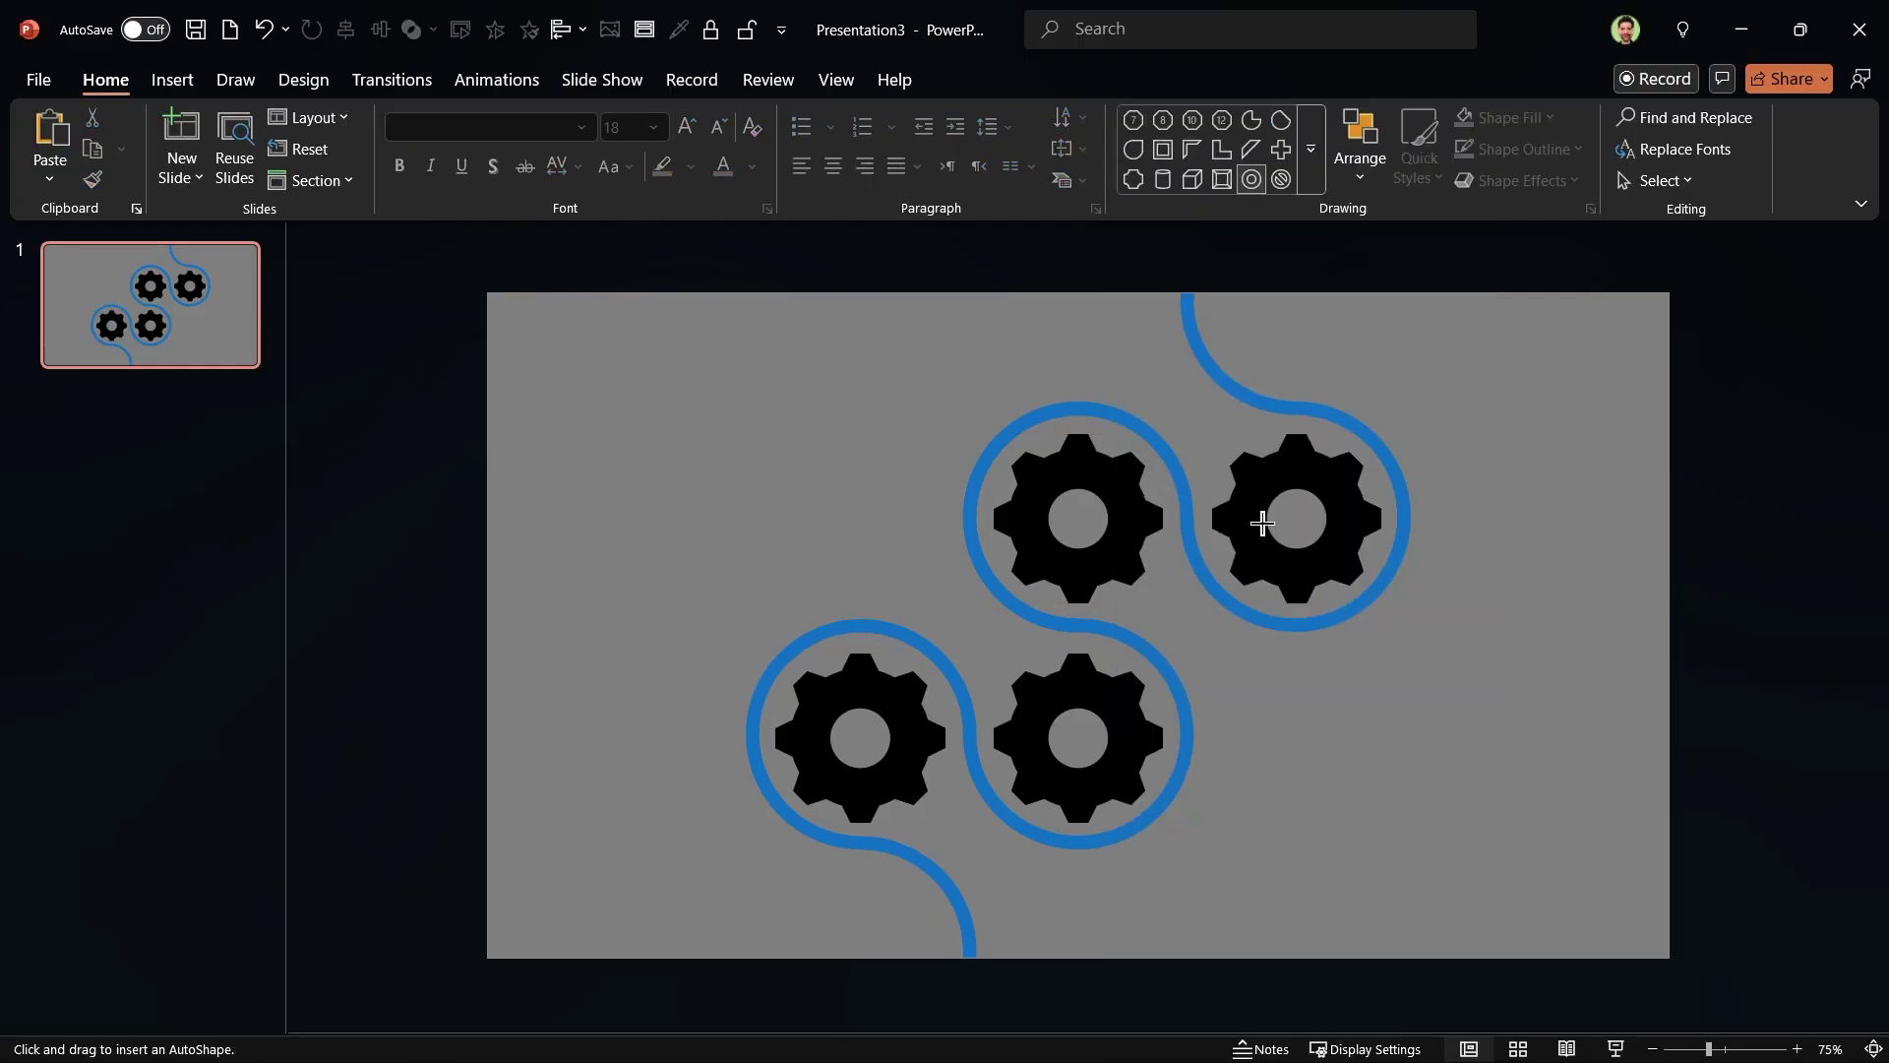
left_click_drag(1248, 467, 1345, 573)
left_click(1638, 138)
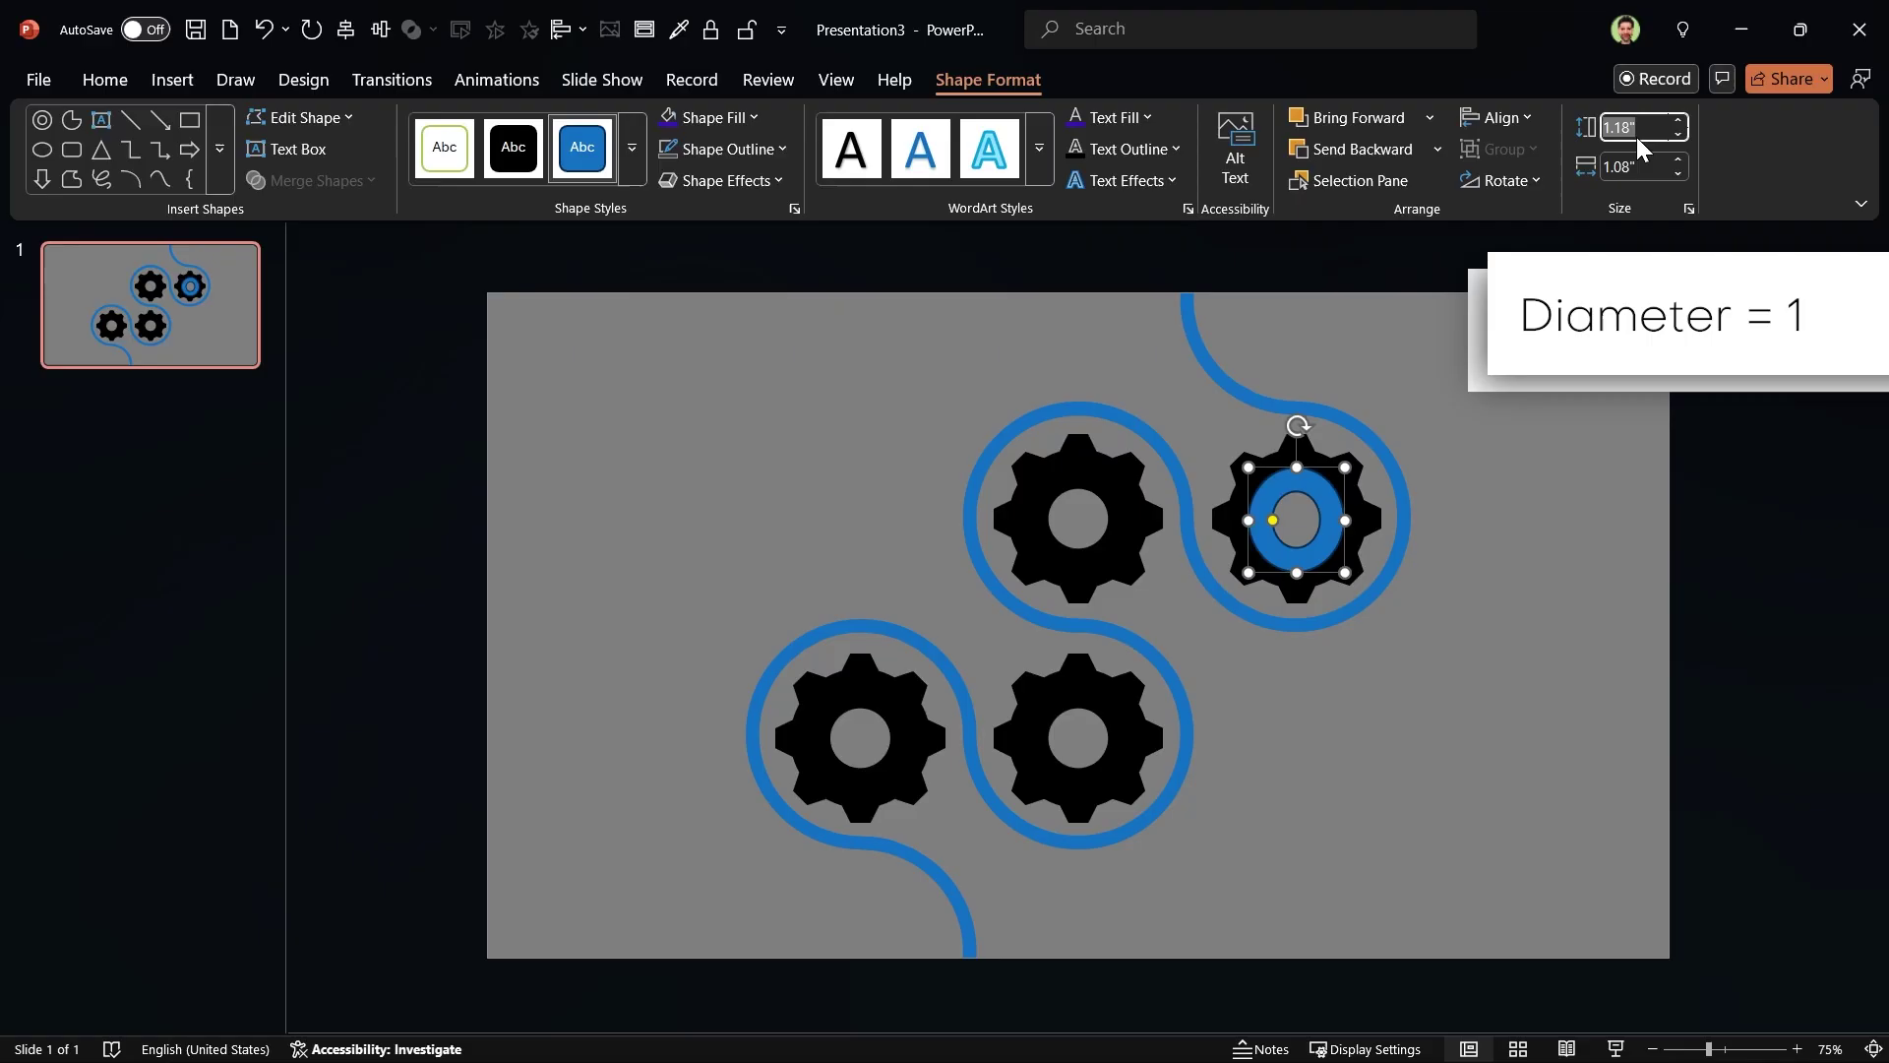
type("1")
key("Tab")
type("1")
key("Return")
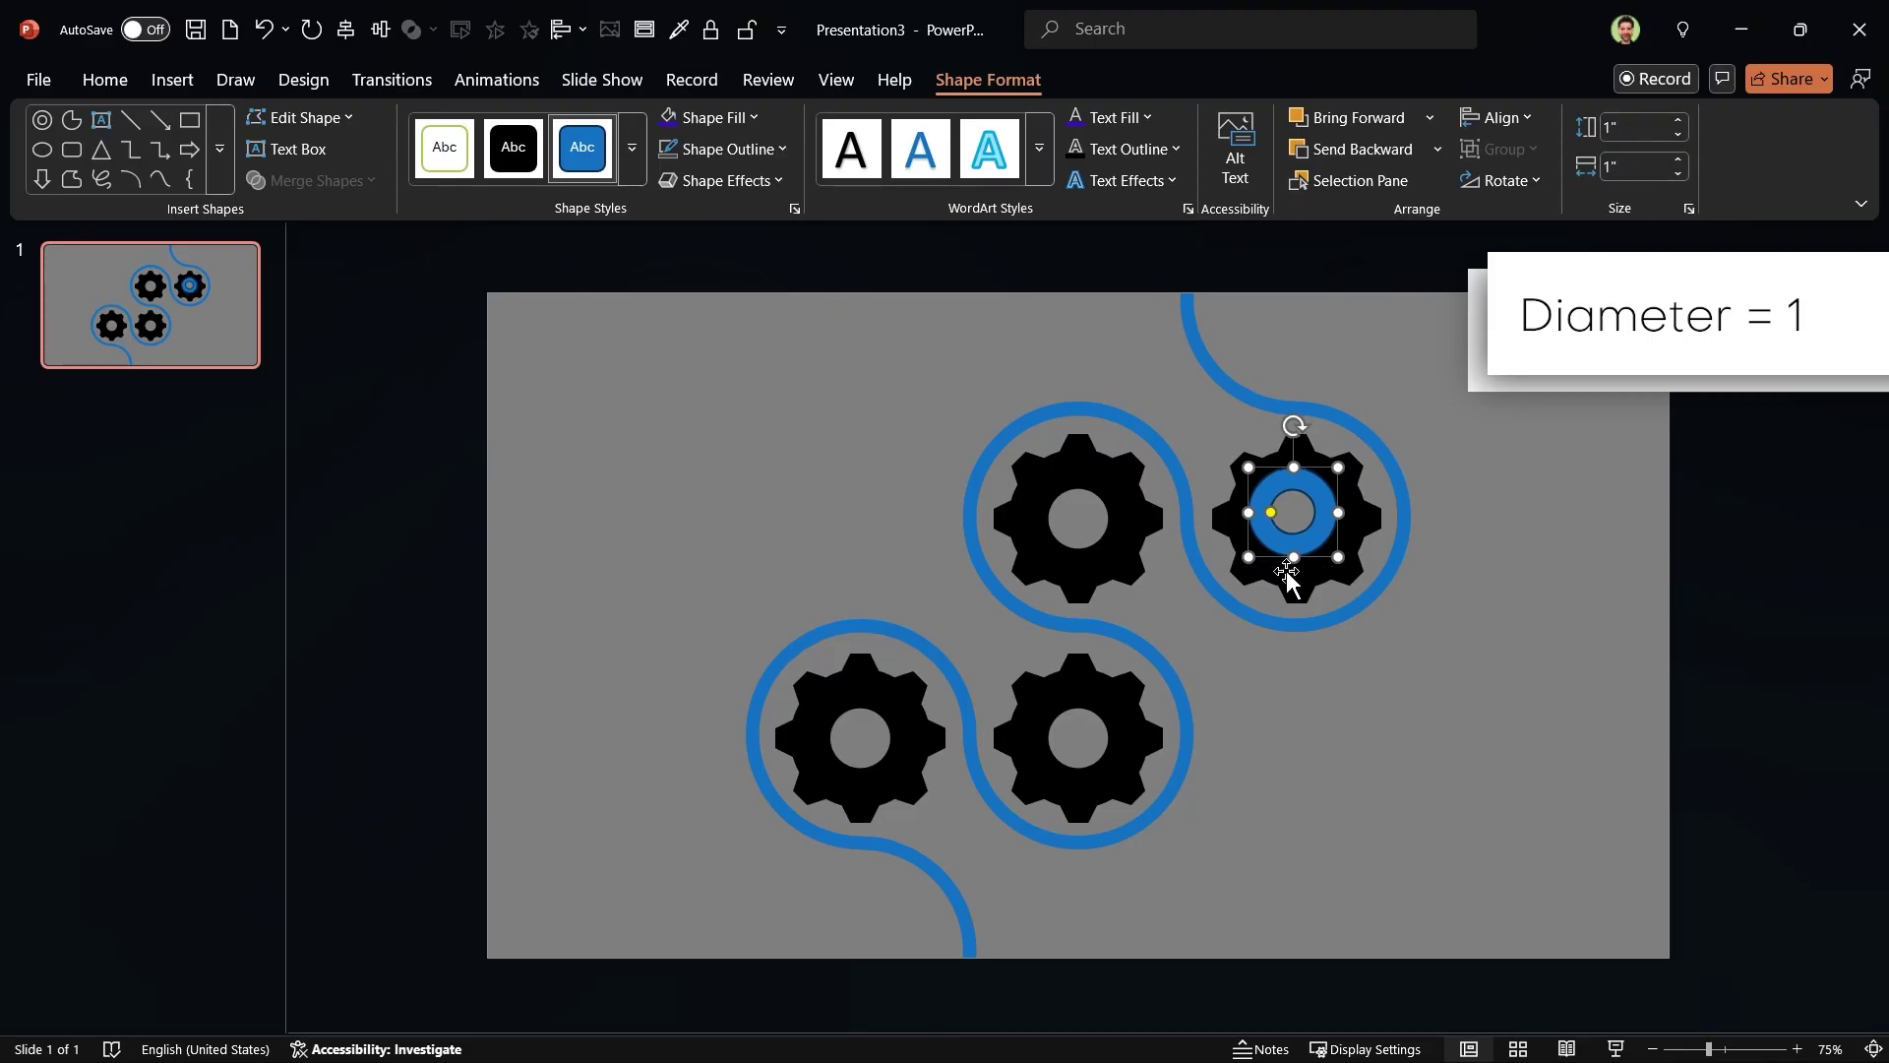
left_click(1264, 510)
Step: Copy the donut ring onto the top-left and lower gears
left_click(1262, 511)
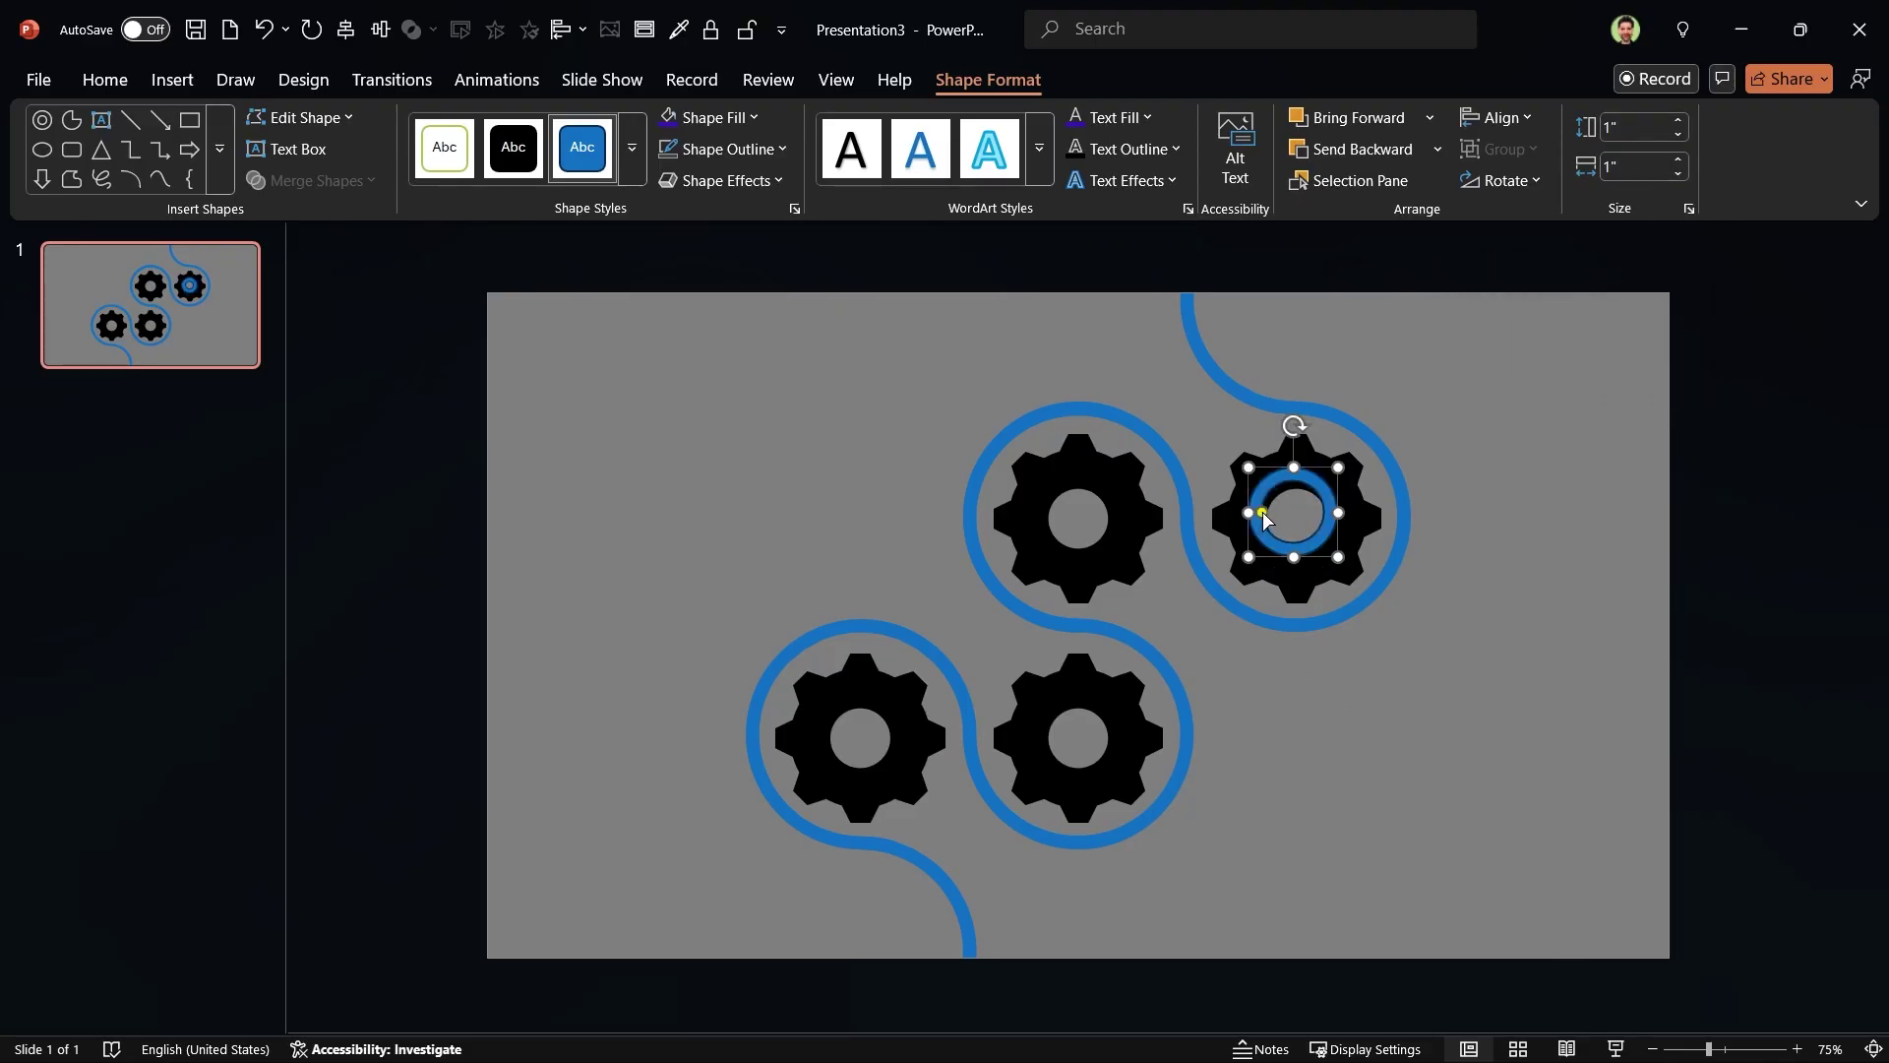
left_click_drag(1262, 556, 1062, 771)
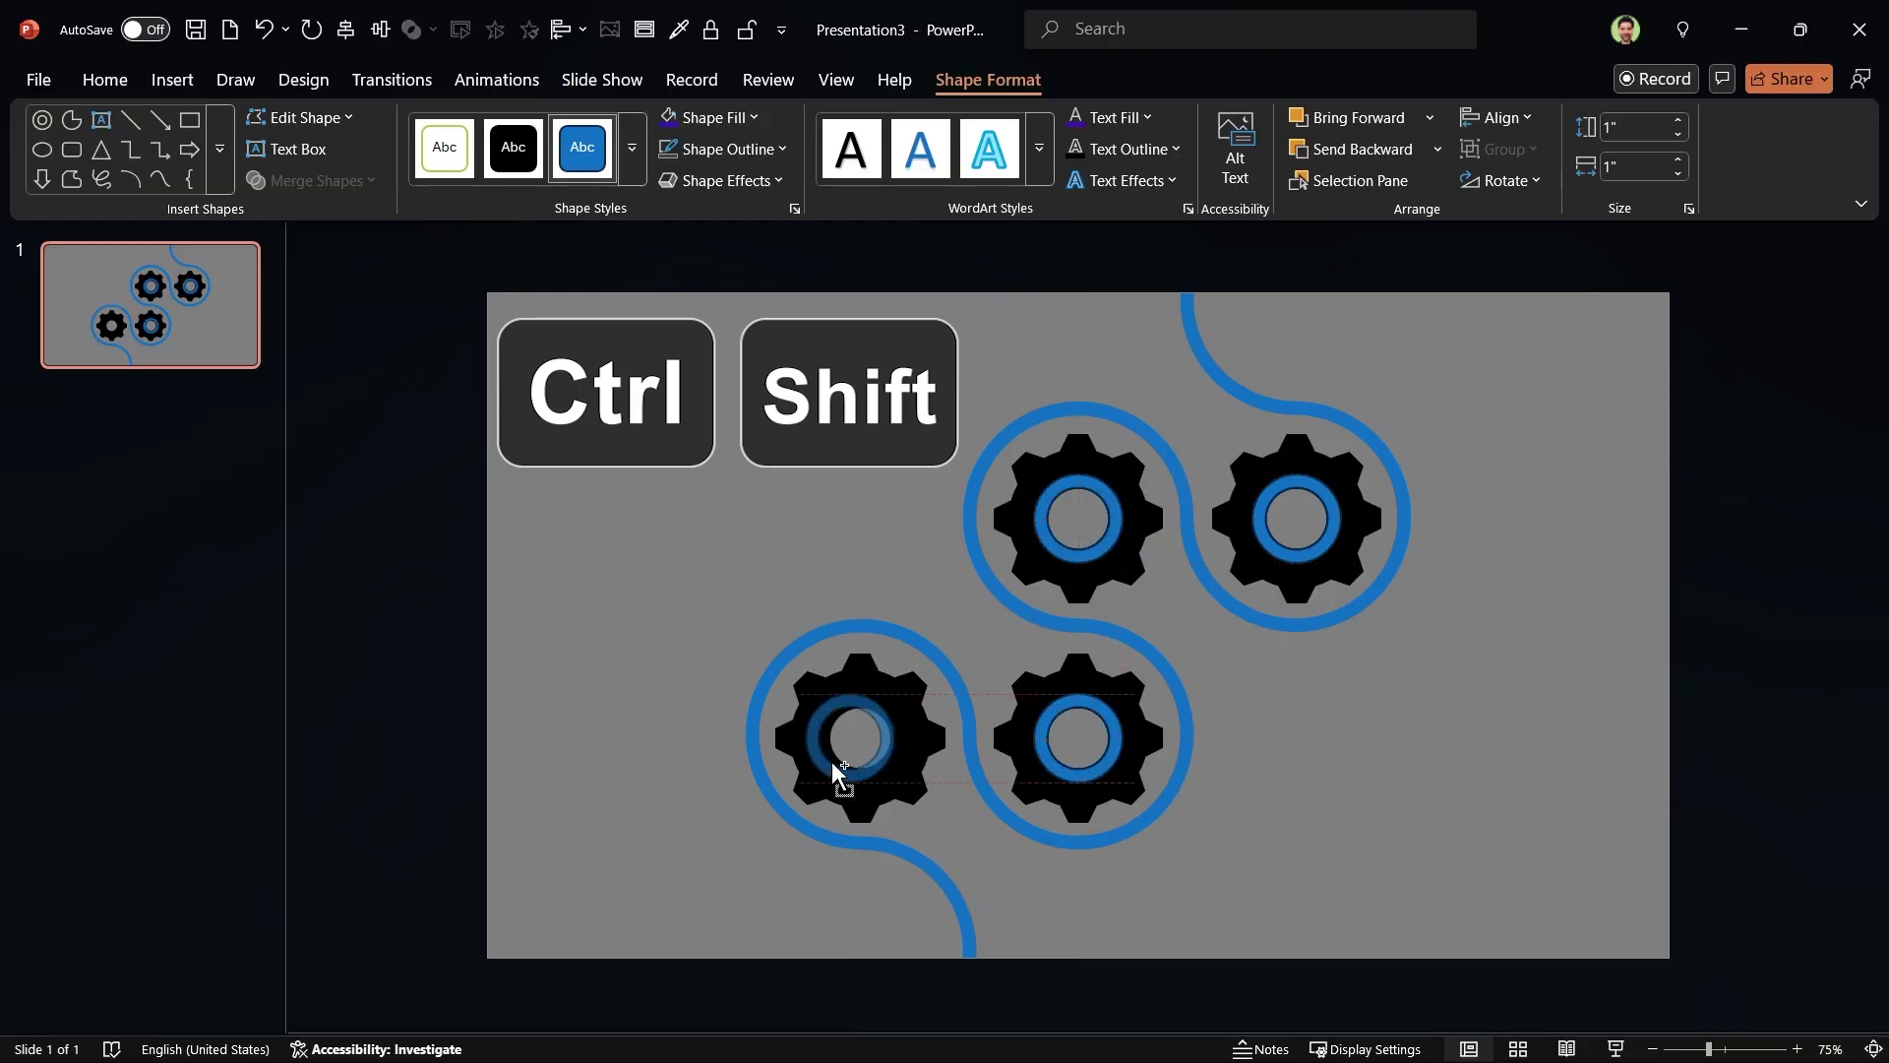
left_click_drag(830, 760, 836, 760)
left_click(361, 317)
Step: Insert gear, lightbulb, bar-chart and dollar stock icons sized 0.5 inch
left_click(171, 78)
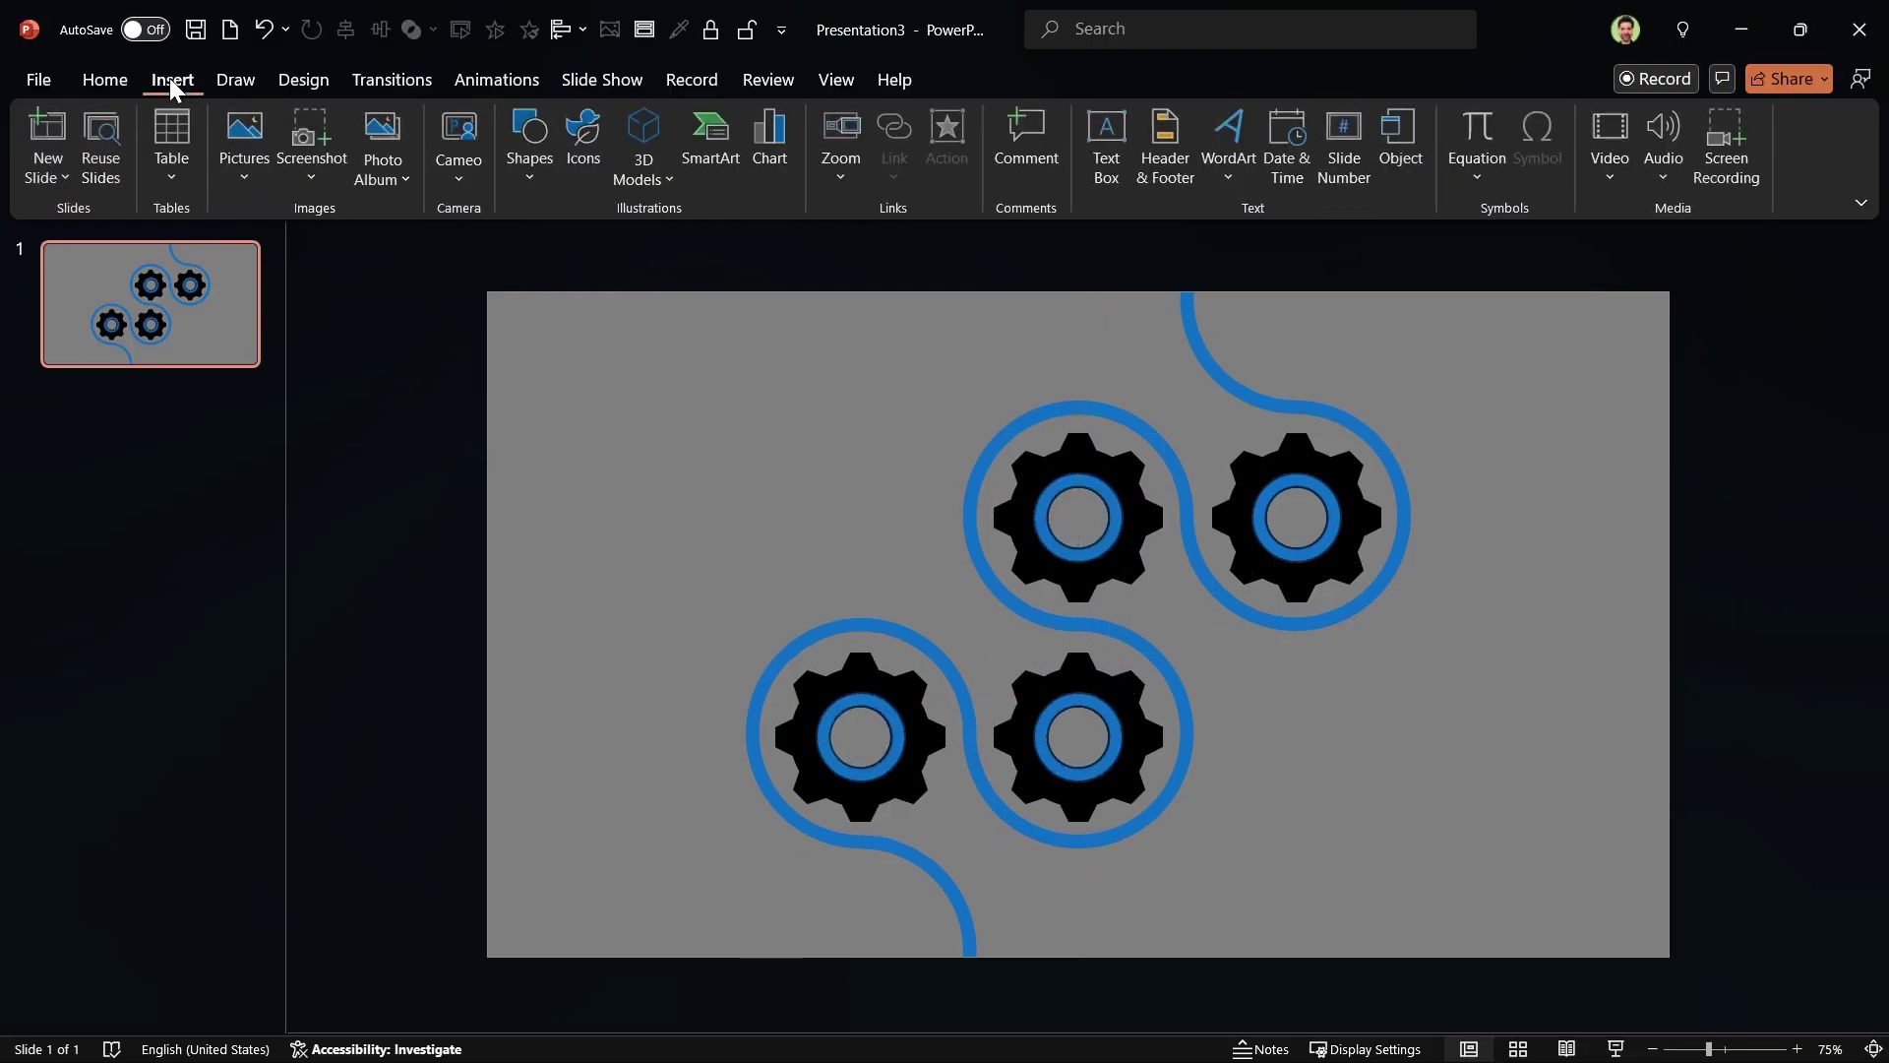
left_click(583, 163)
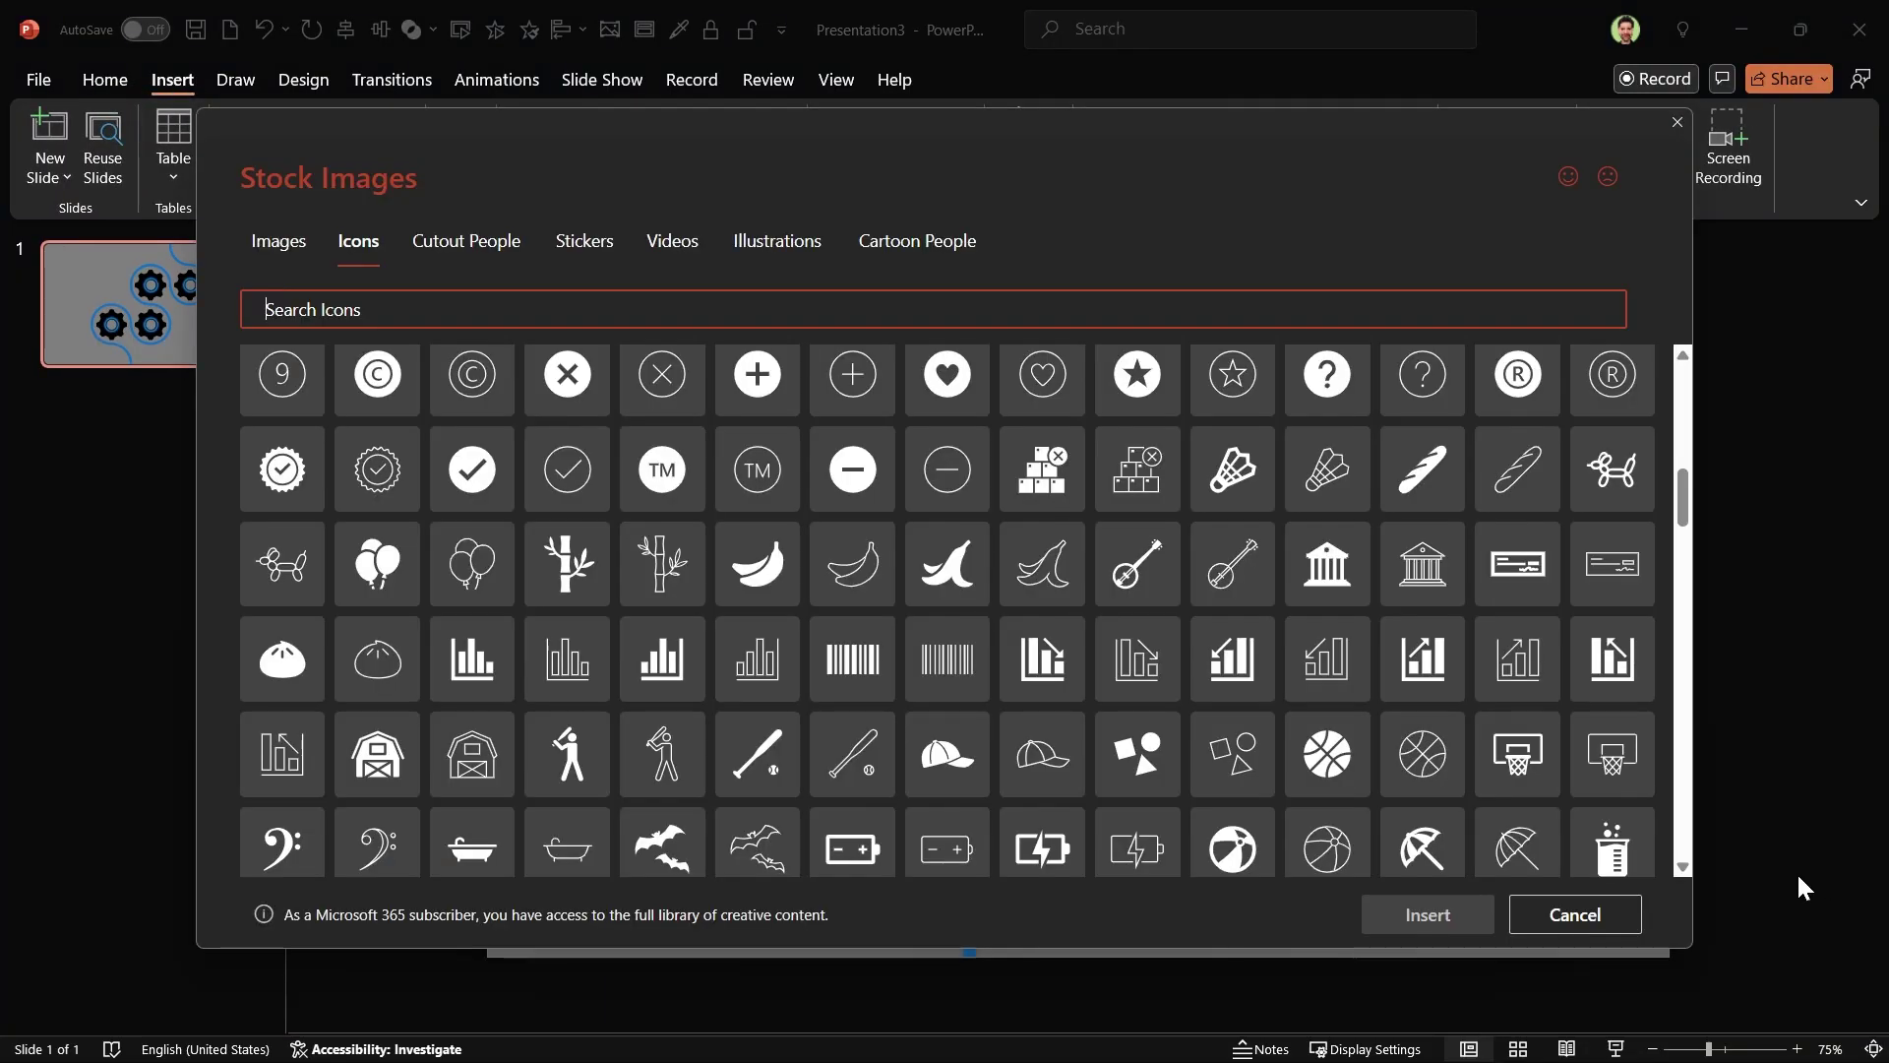
left_click(1419, 664)
left_click(1431, 910)
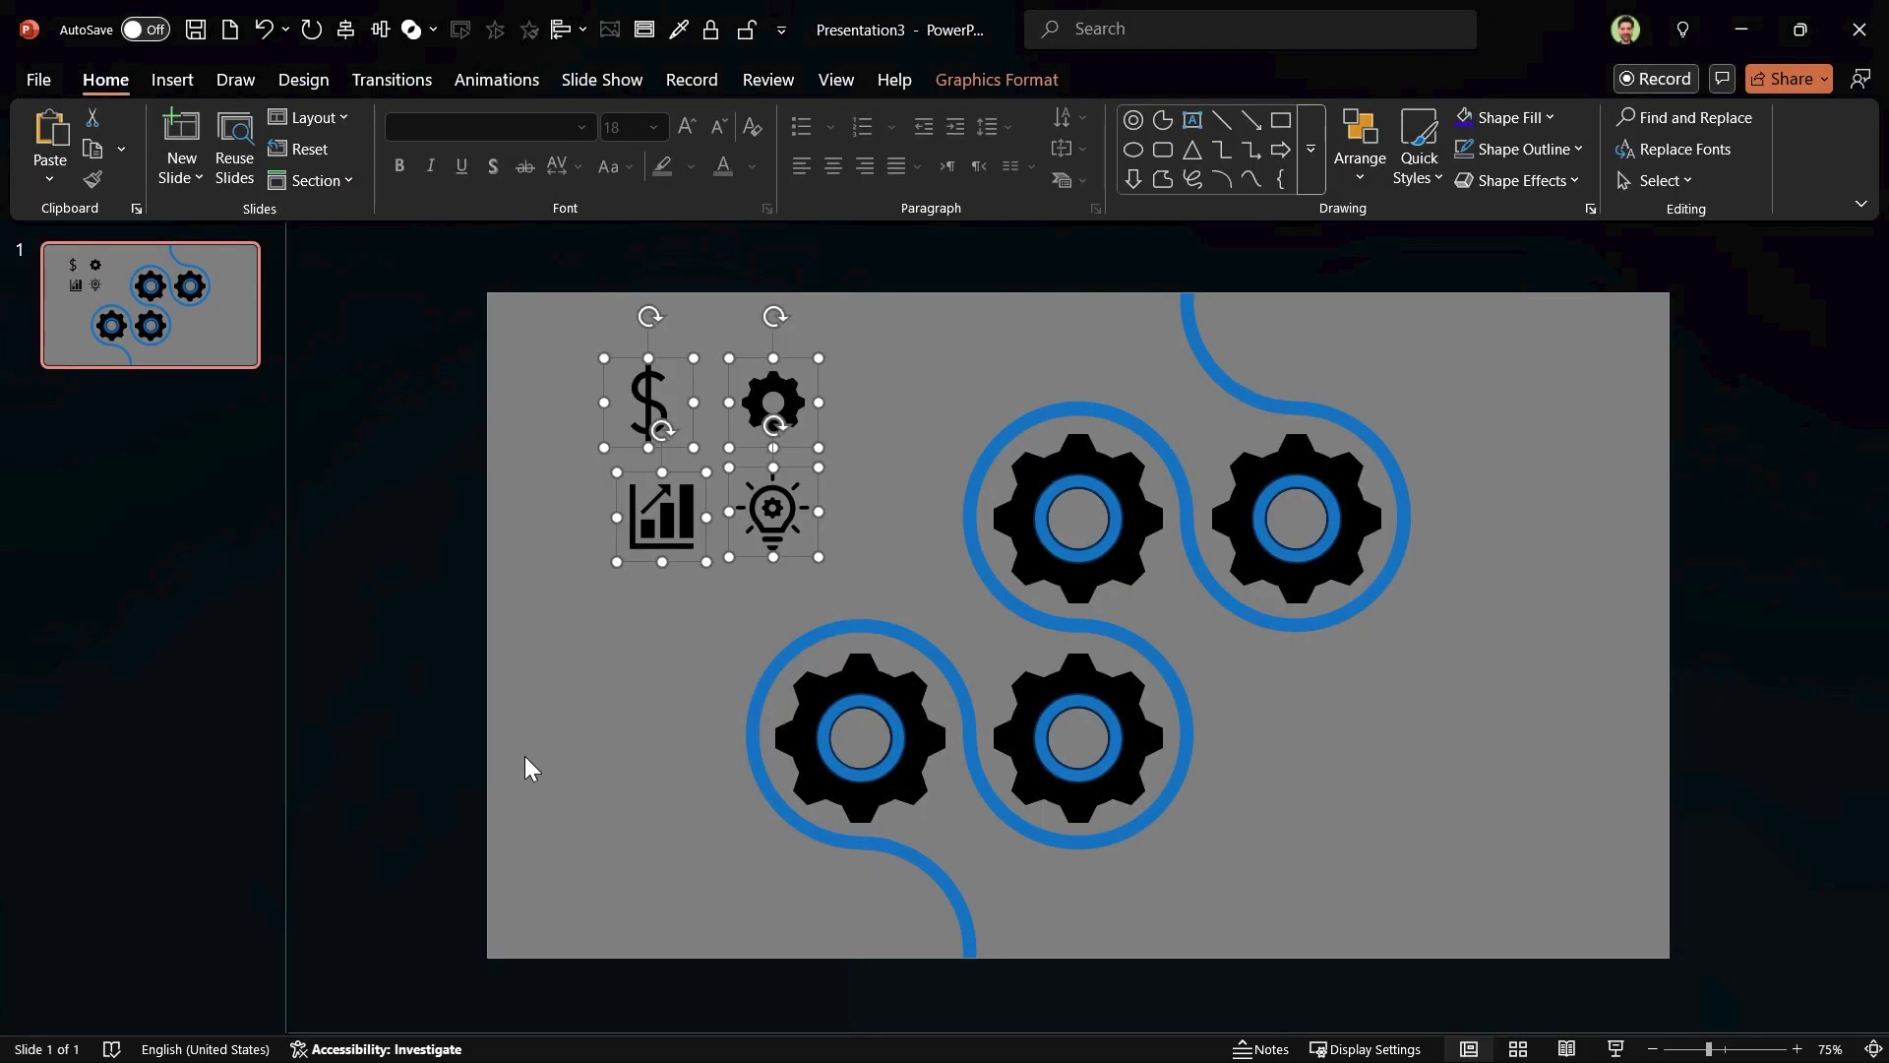
left_click(966, 80)
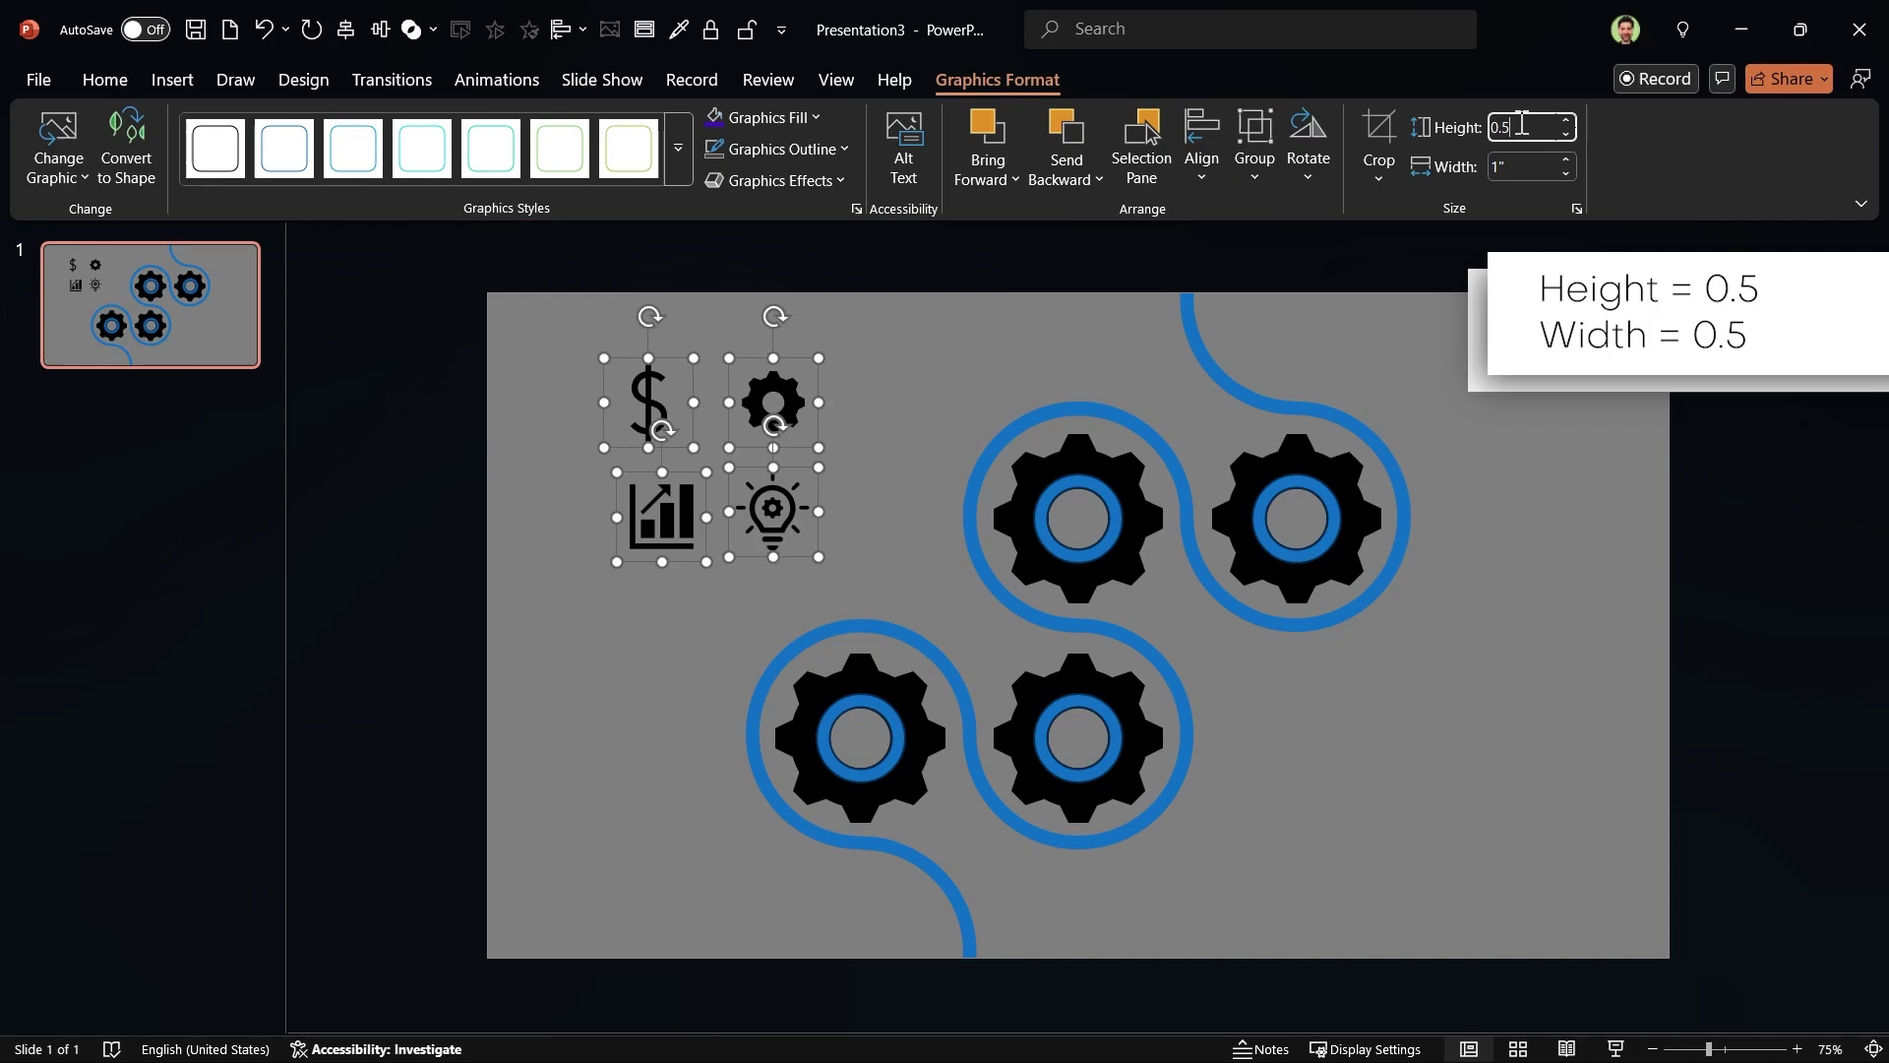
key("Return")
Step: Place the gear, lightbulb, chart and dollar icons in the top-left, lower-left, lower-right and top-right gears
left_click_drag(751, 379, 1071, 515)
left_click_drag(751, 489, 852, 738)
left_click_drag(636, 493, 1081, 741)
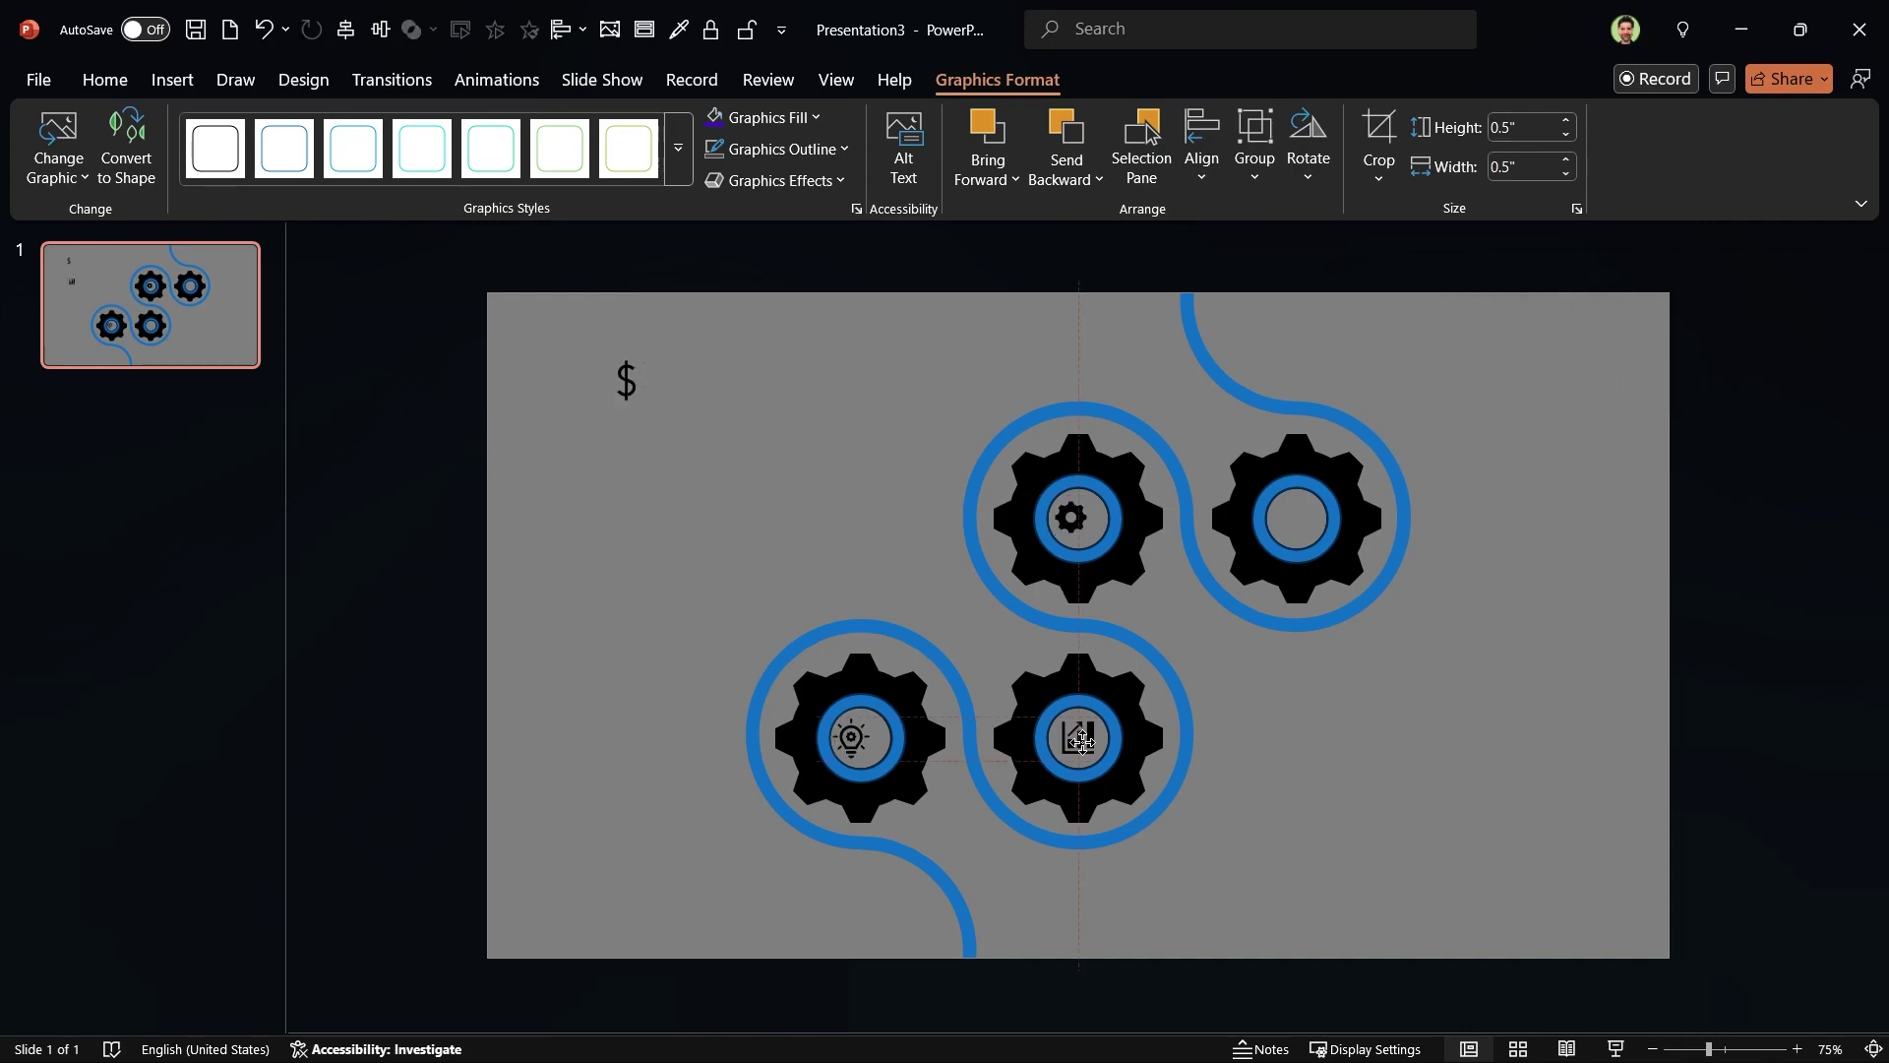
left_click_drag(1082, 741, 1092, 738)
left_click_drag(626, 381, 1312, 518)
left_click(1189, 870)
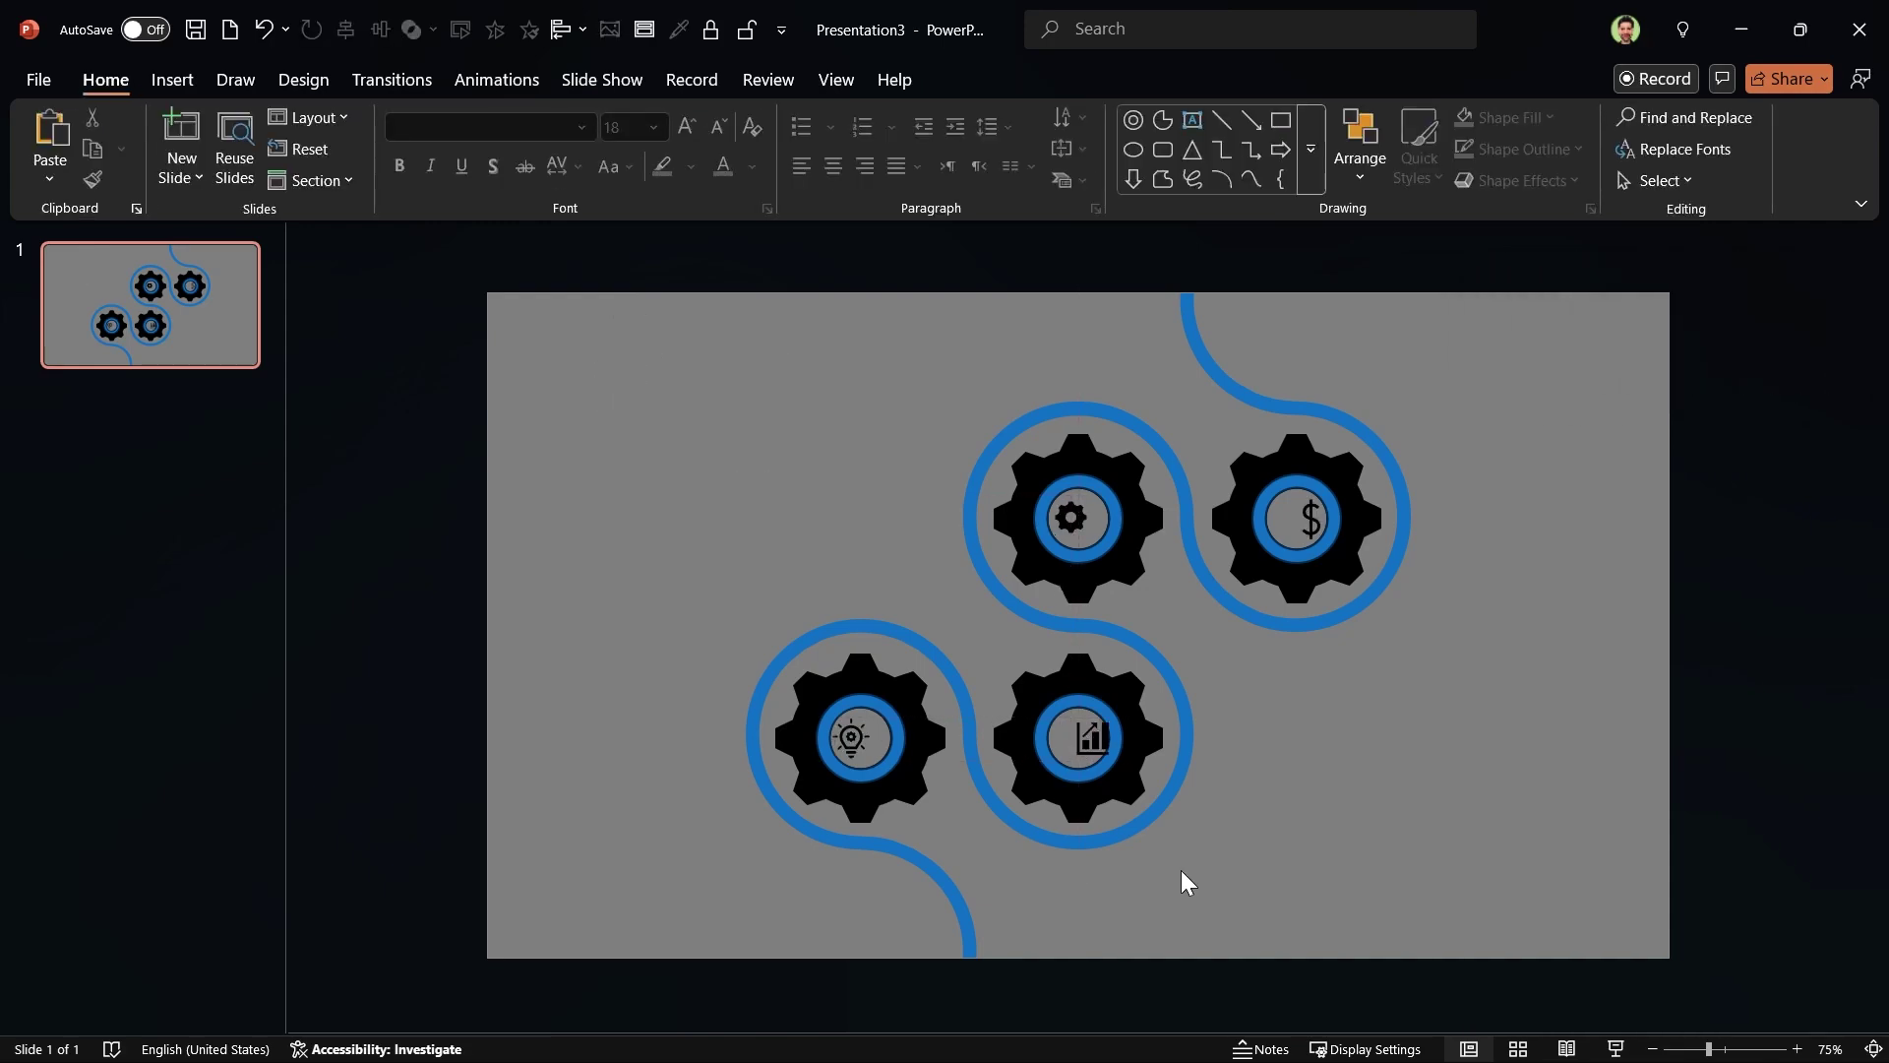
Step: Centre each icon horizontally and vertically inside its gear
left_click_drag(1533, 345, 1131, 688)
left_click(1004, 80)
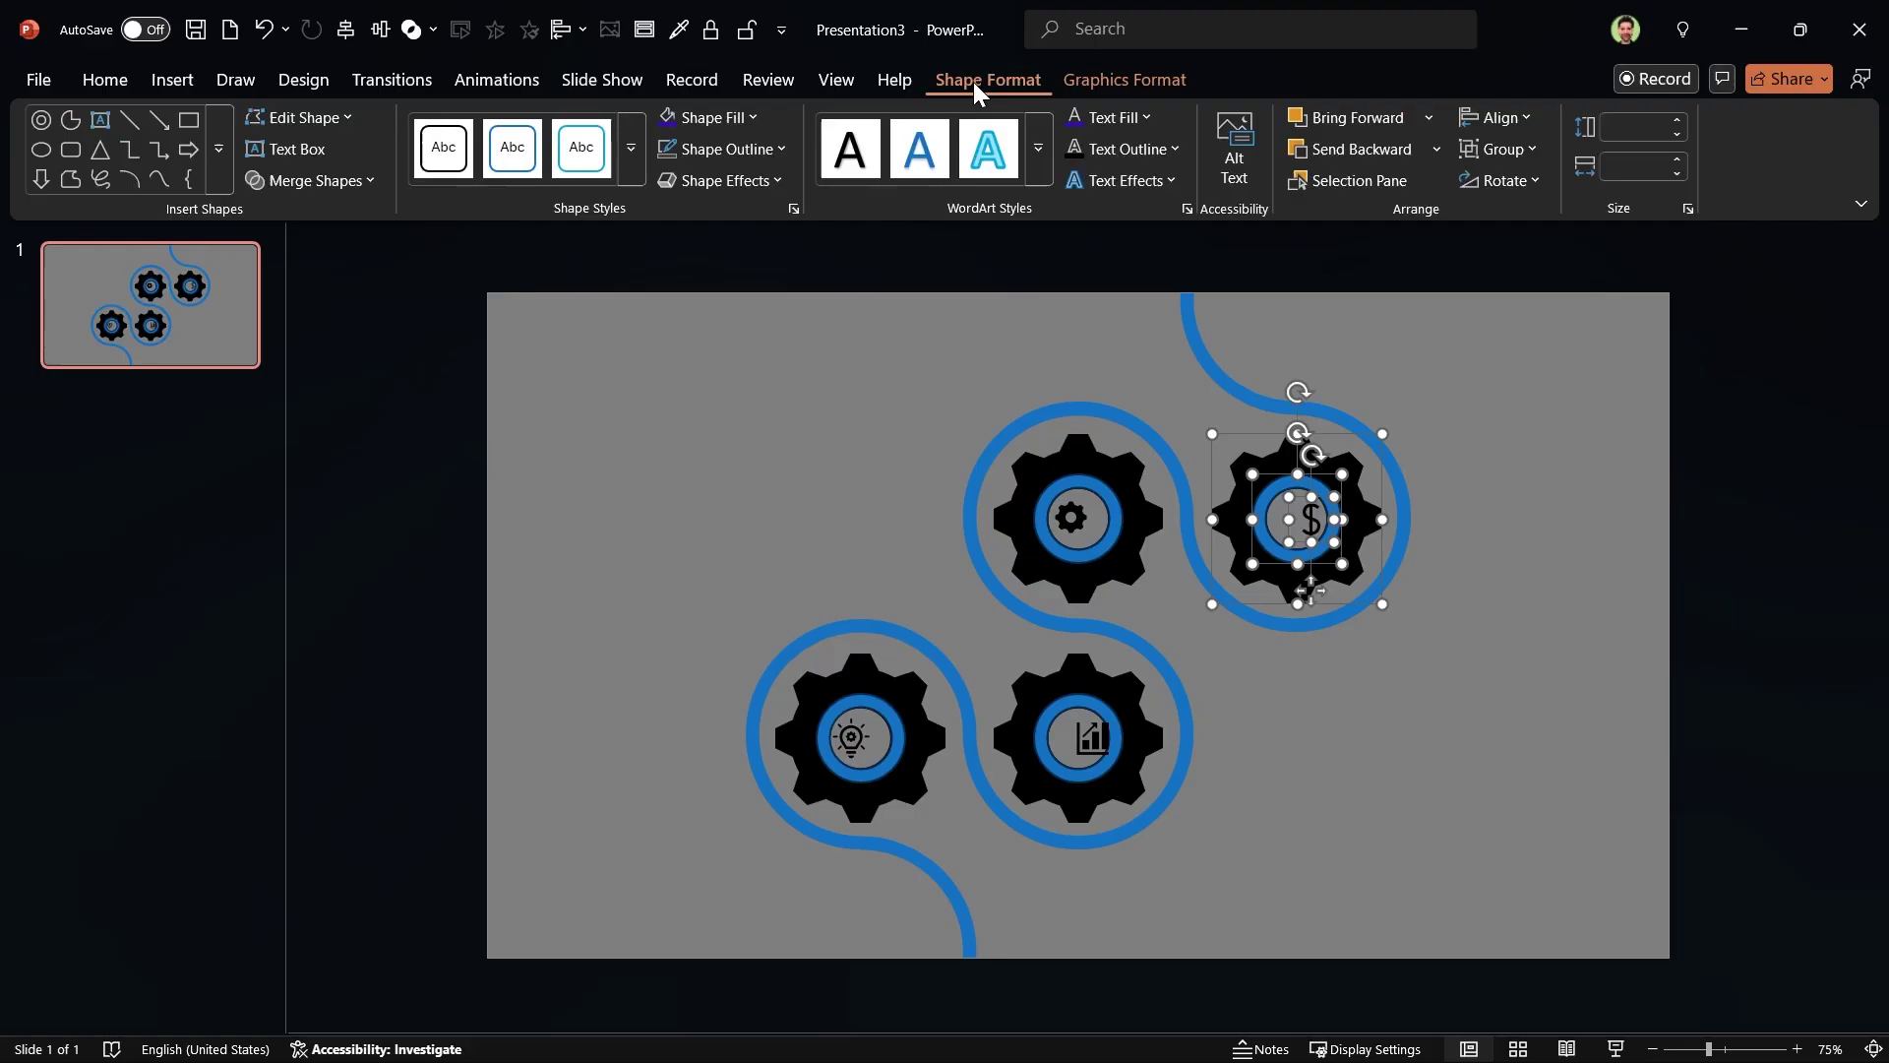
left_click(1499, 123)
left_click(1521, 299)
left_click(1496, 117)
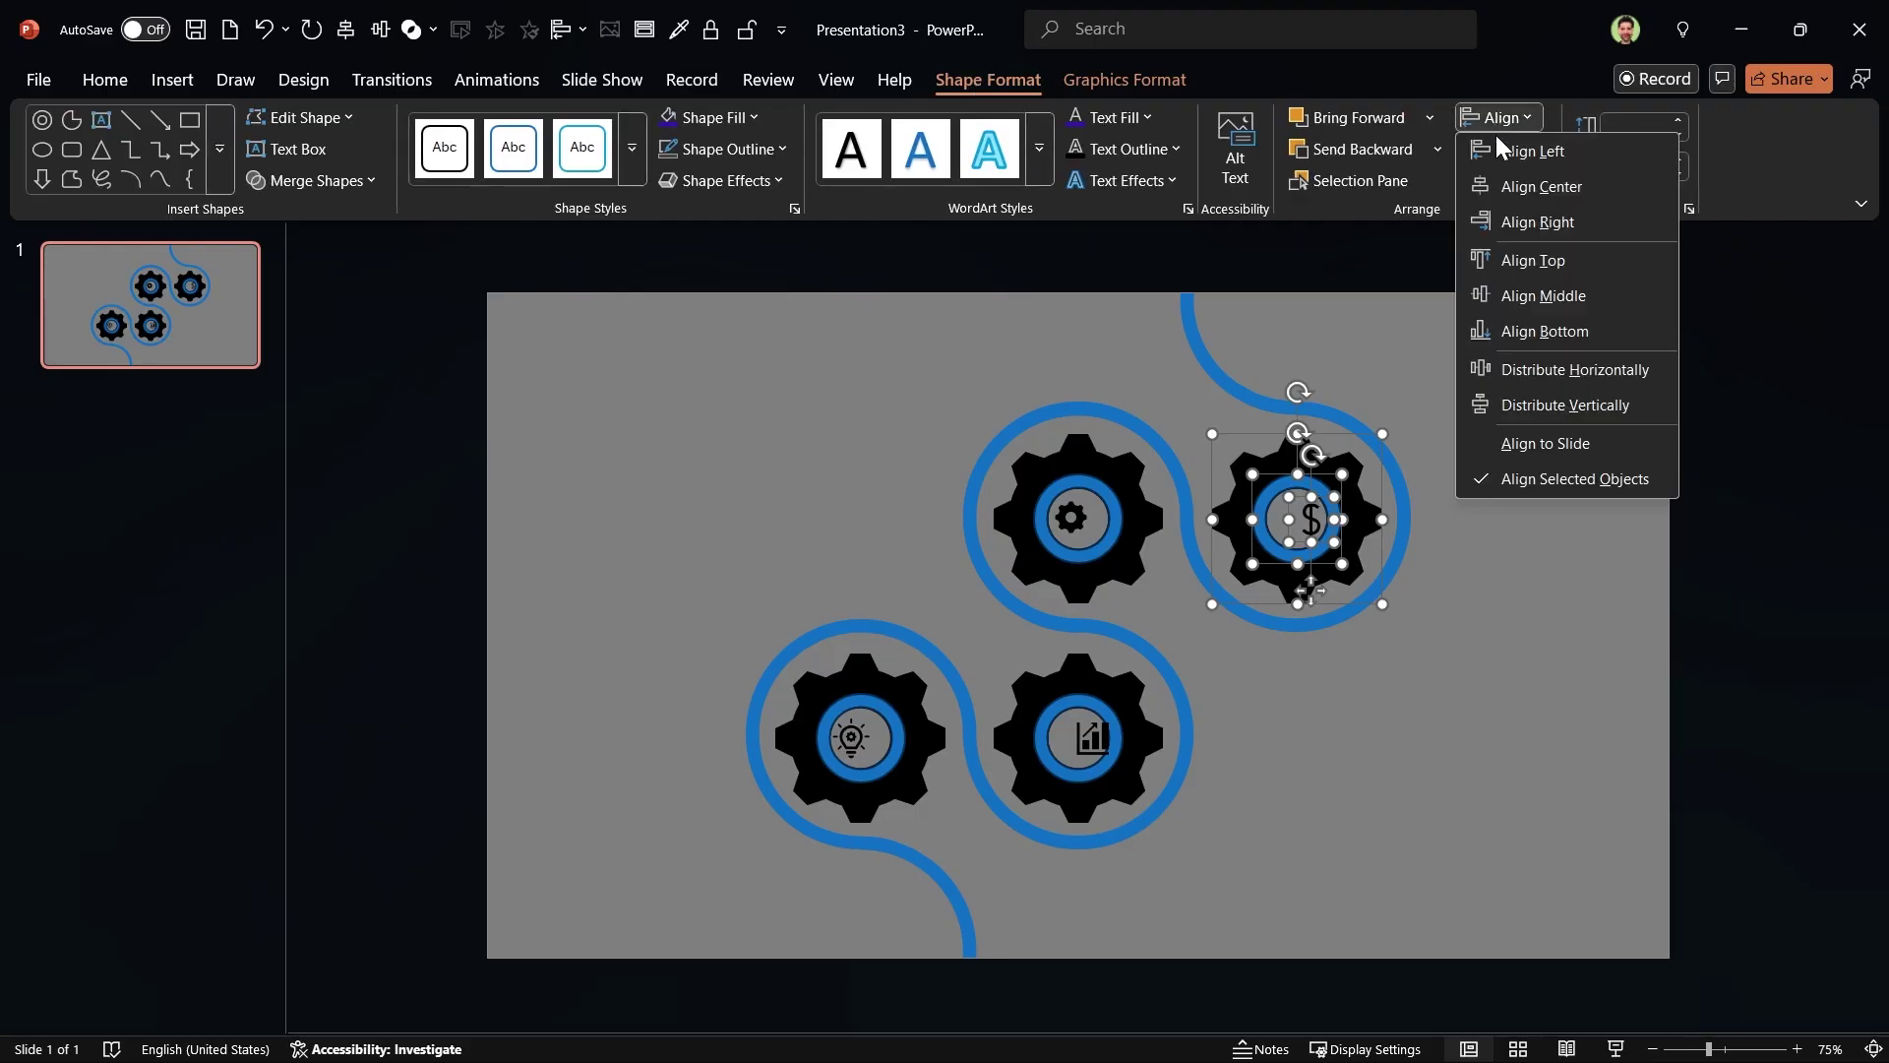
left_click(1515, 192)
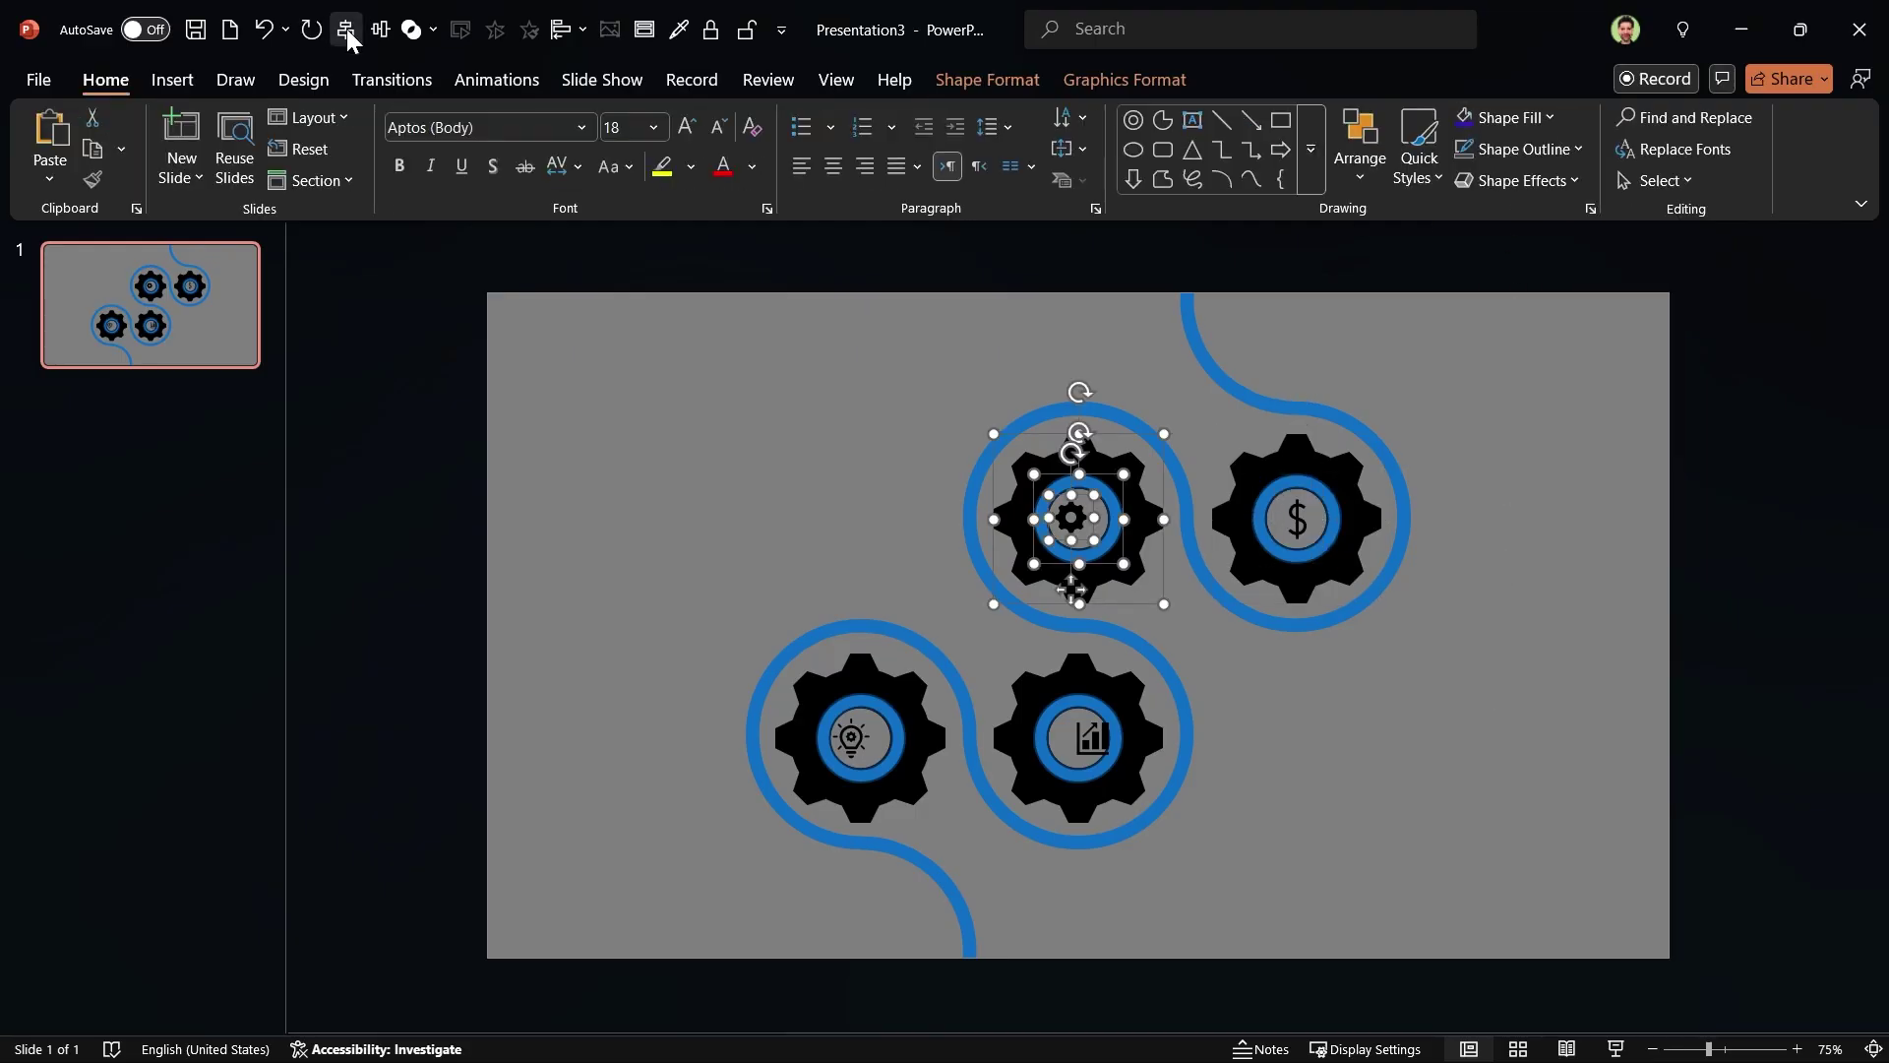
left_click(348, 30)
left_click(353, 32)
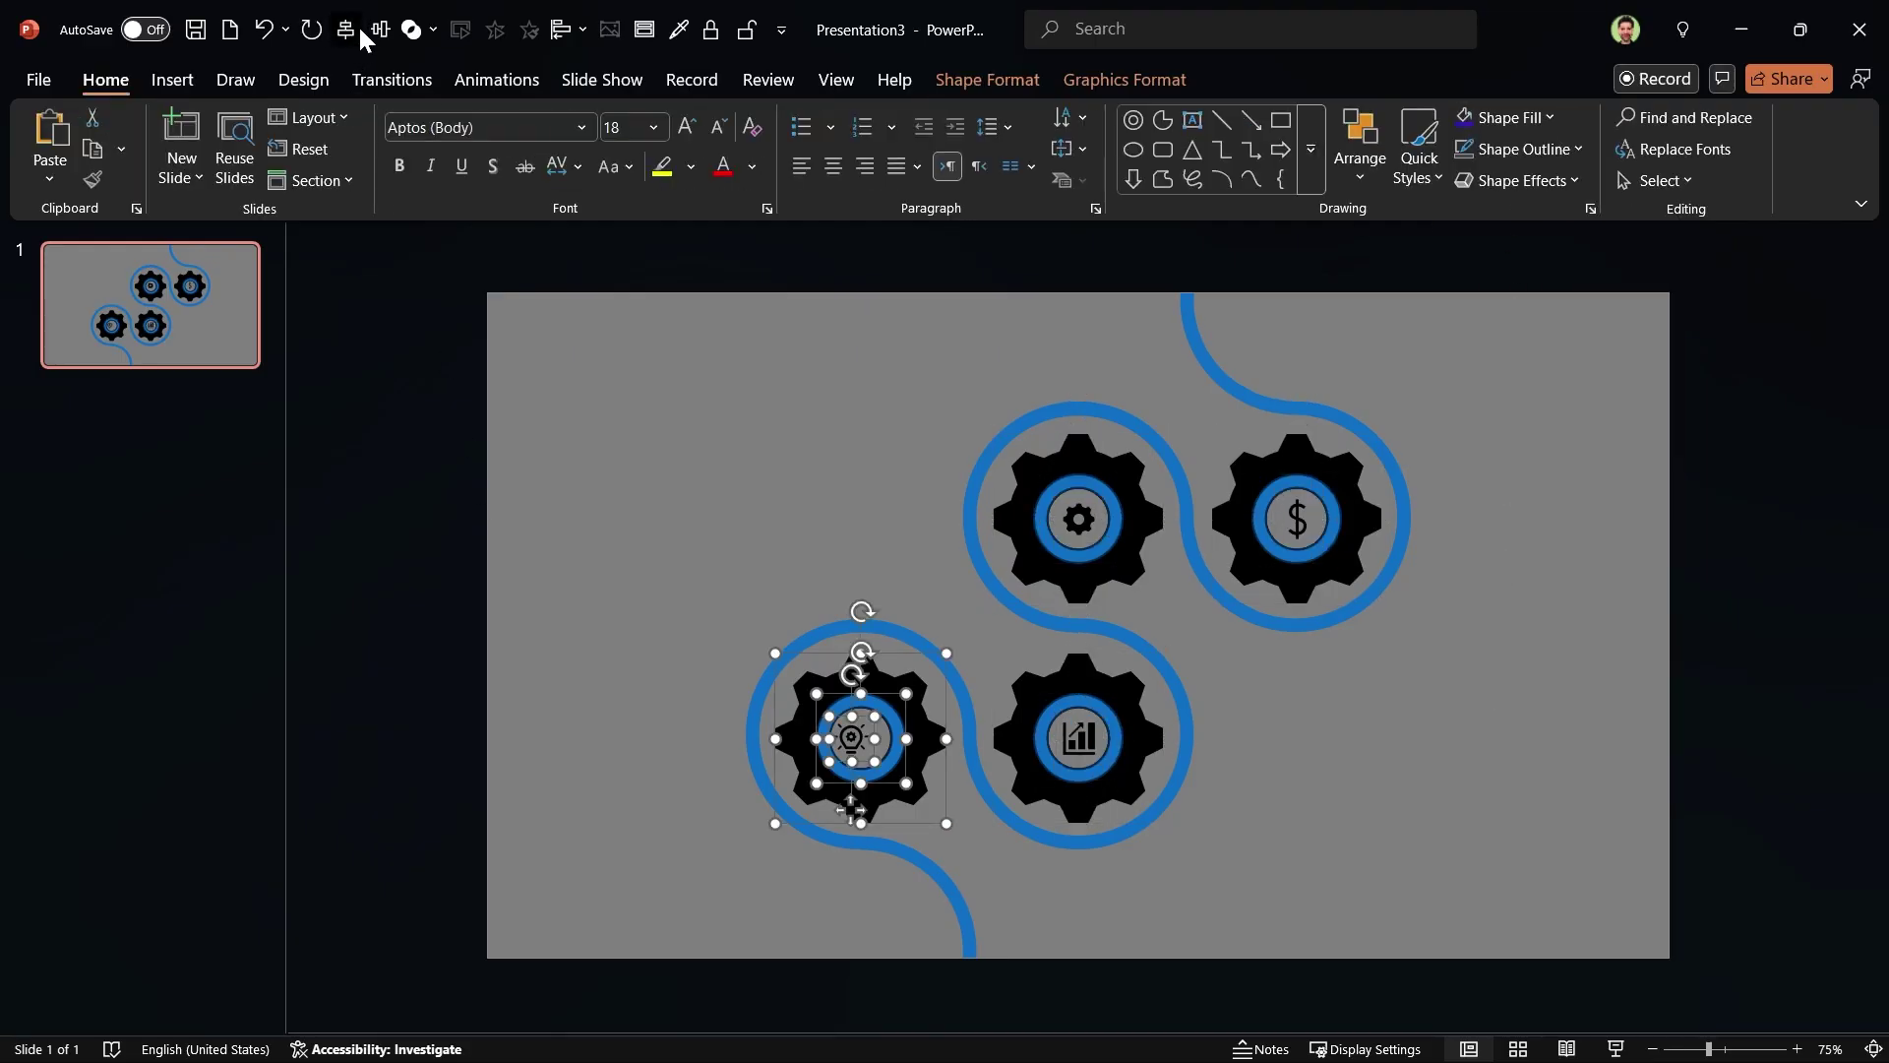
left_click(352, 30)
left_click(1102, 226)
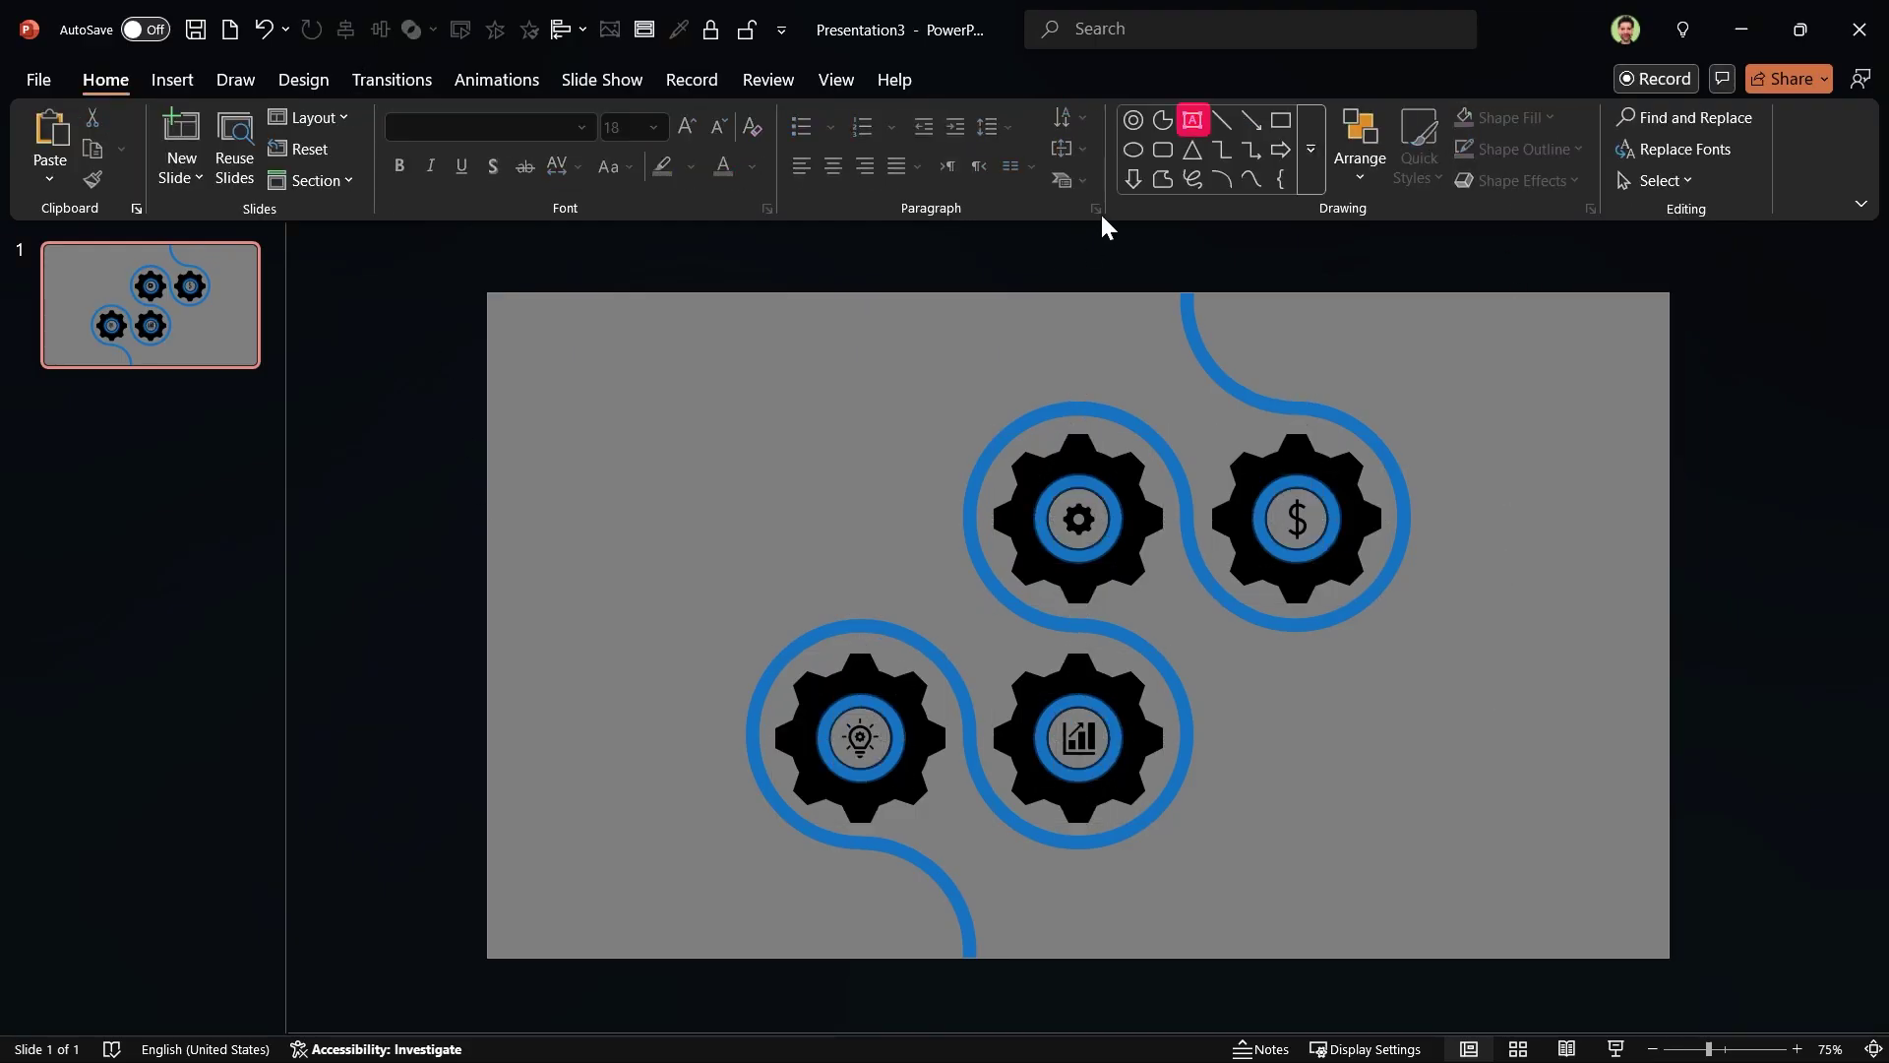
Step: Draw a label text box beside the gears
left_click(1202, 121)
left_click_drag(663, 443, 895, 570)
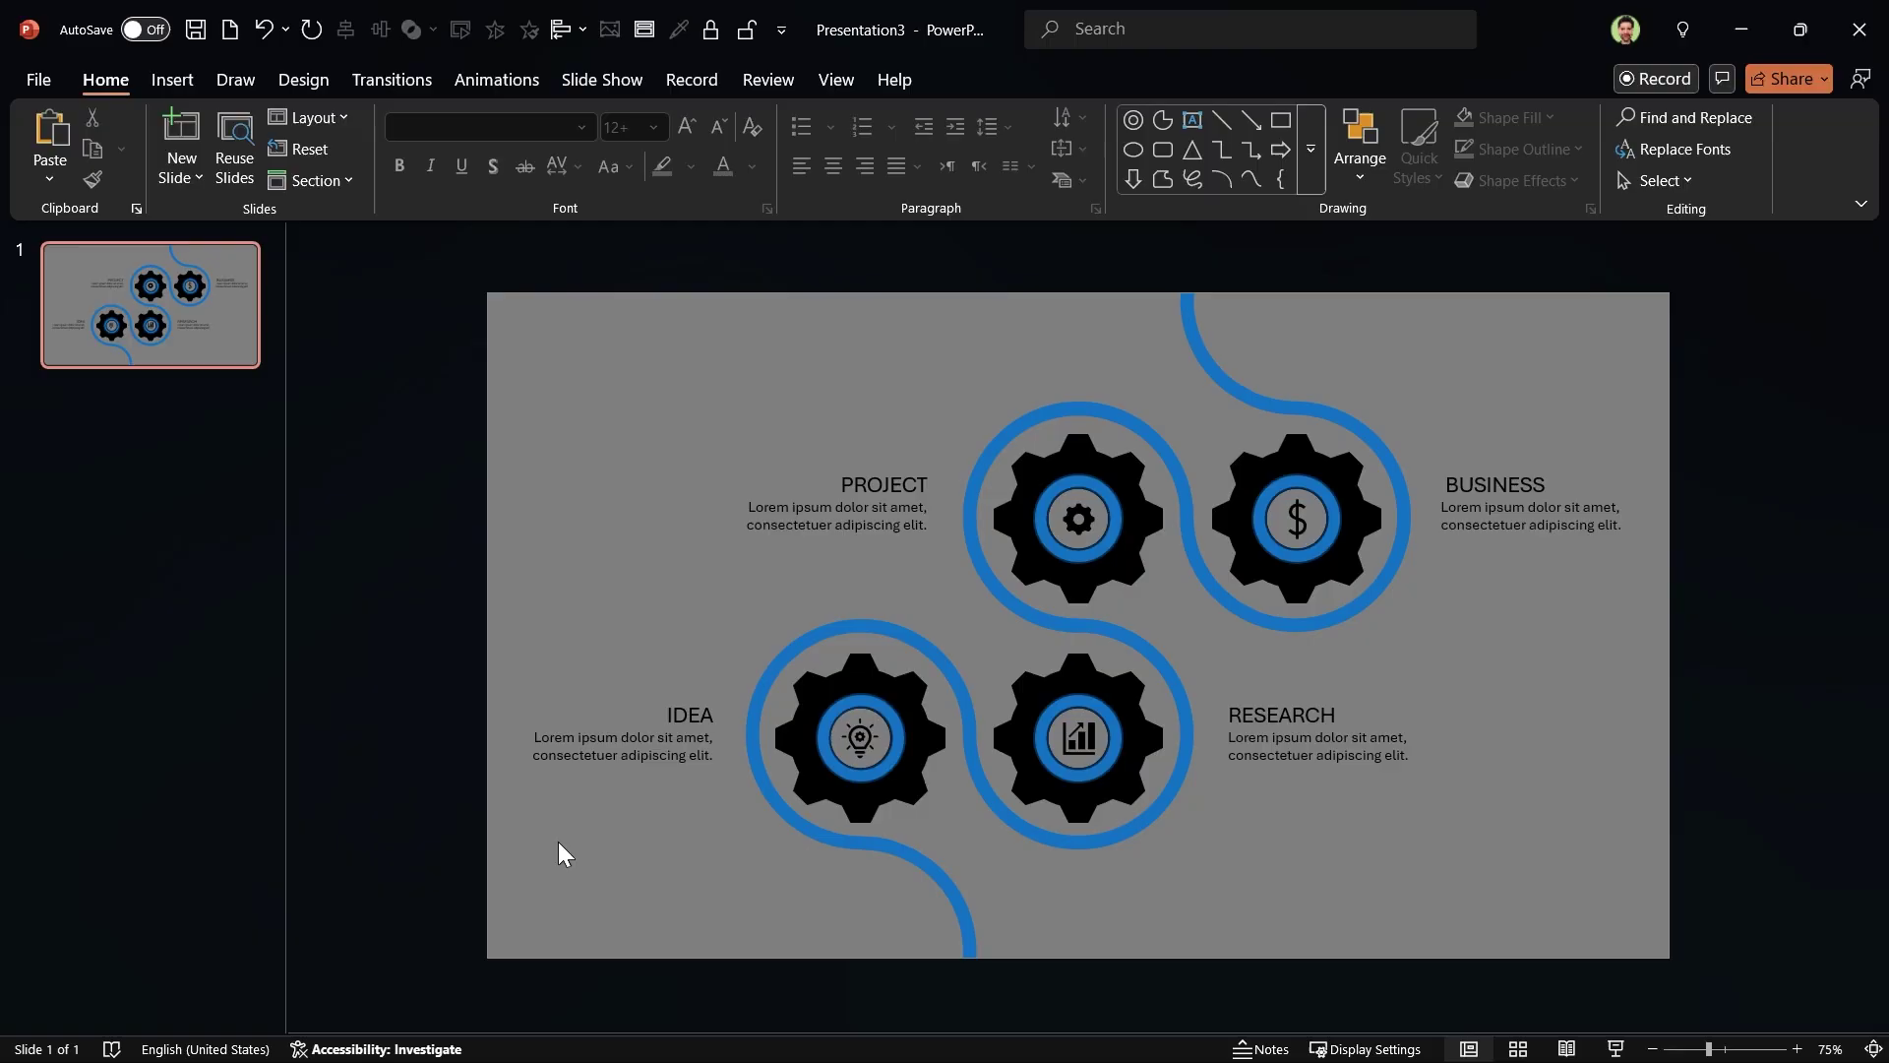
key("ctrl")
Step: Select the IDEA, RESEARCH, PROJECT and BUSINESS gears and open their formatting options
left_click(864, 813, "ctrl")
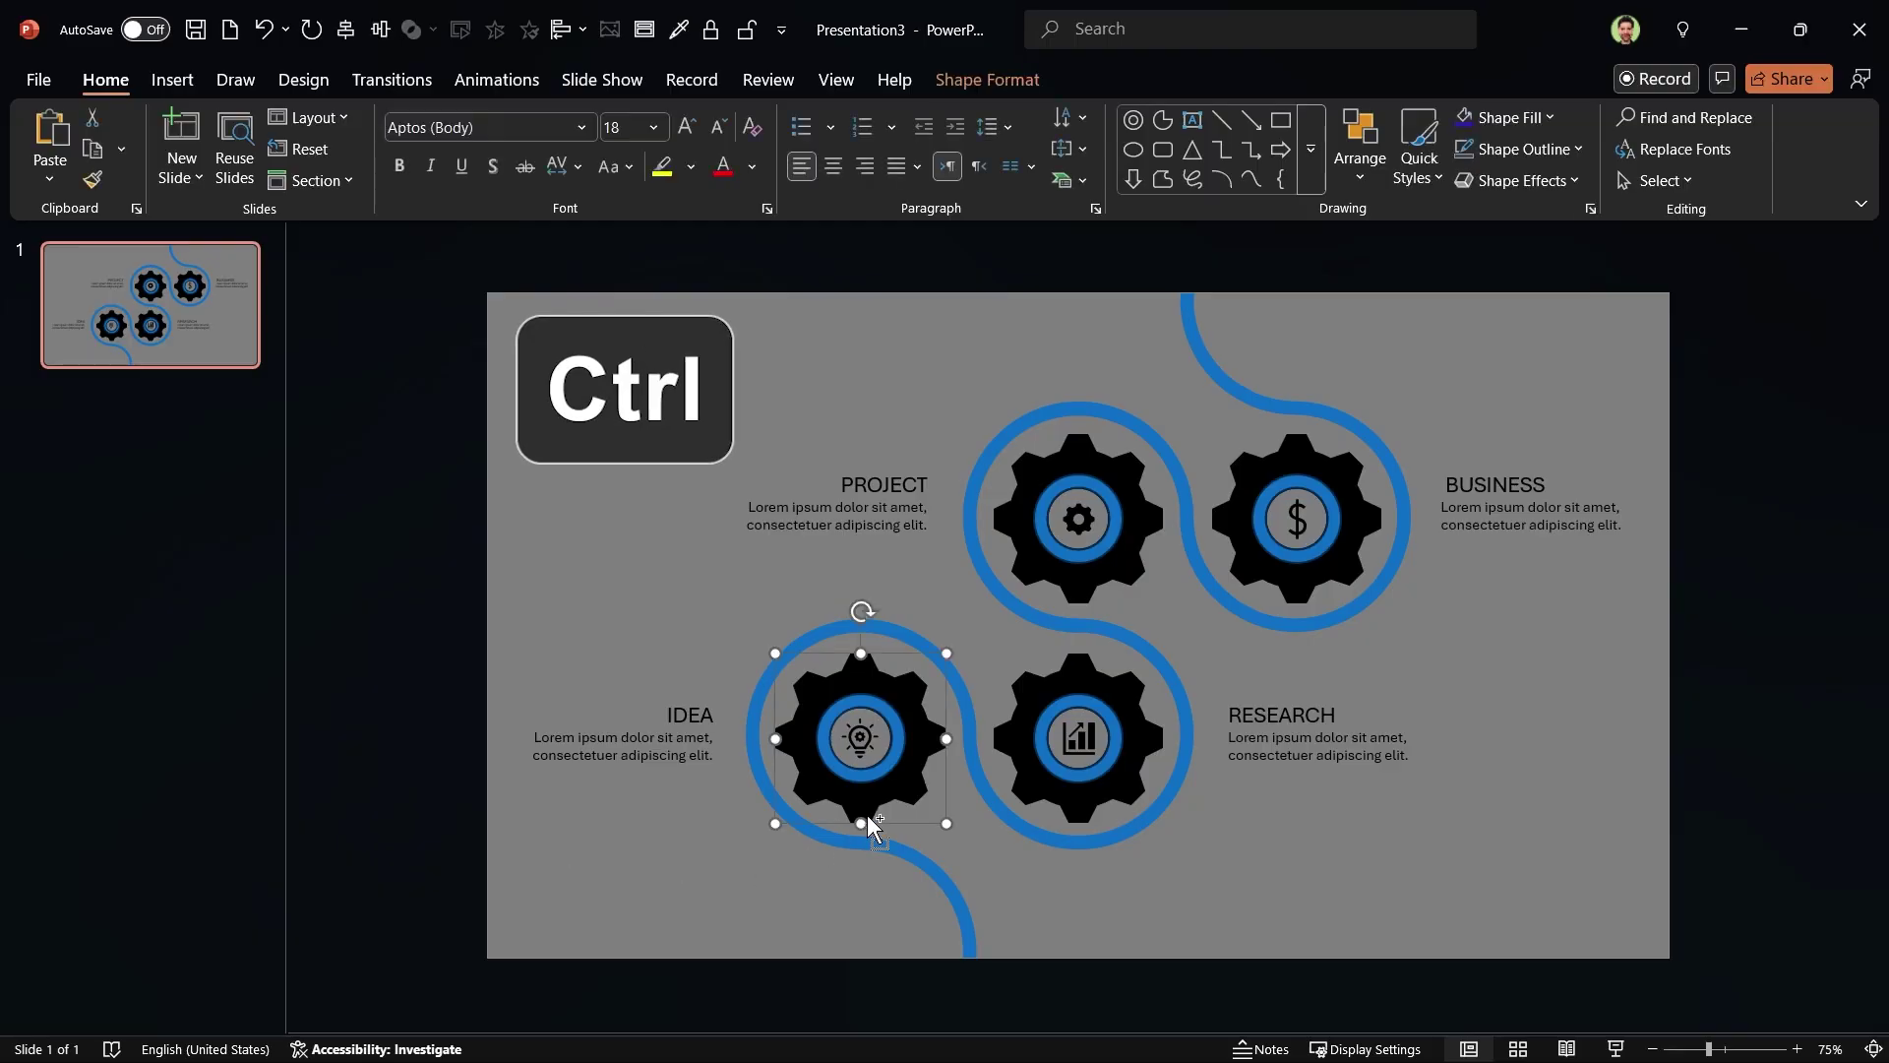
left_click(1094, 799, "ctrl")
left_click(1133, 564, "ctrl")
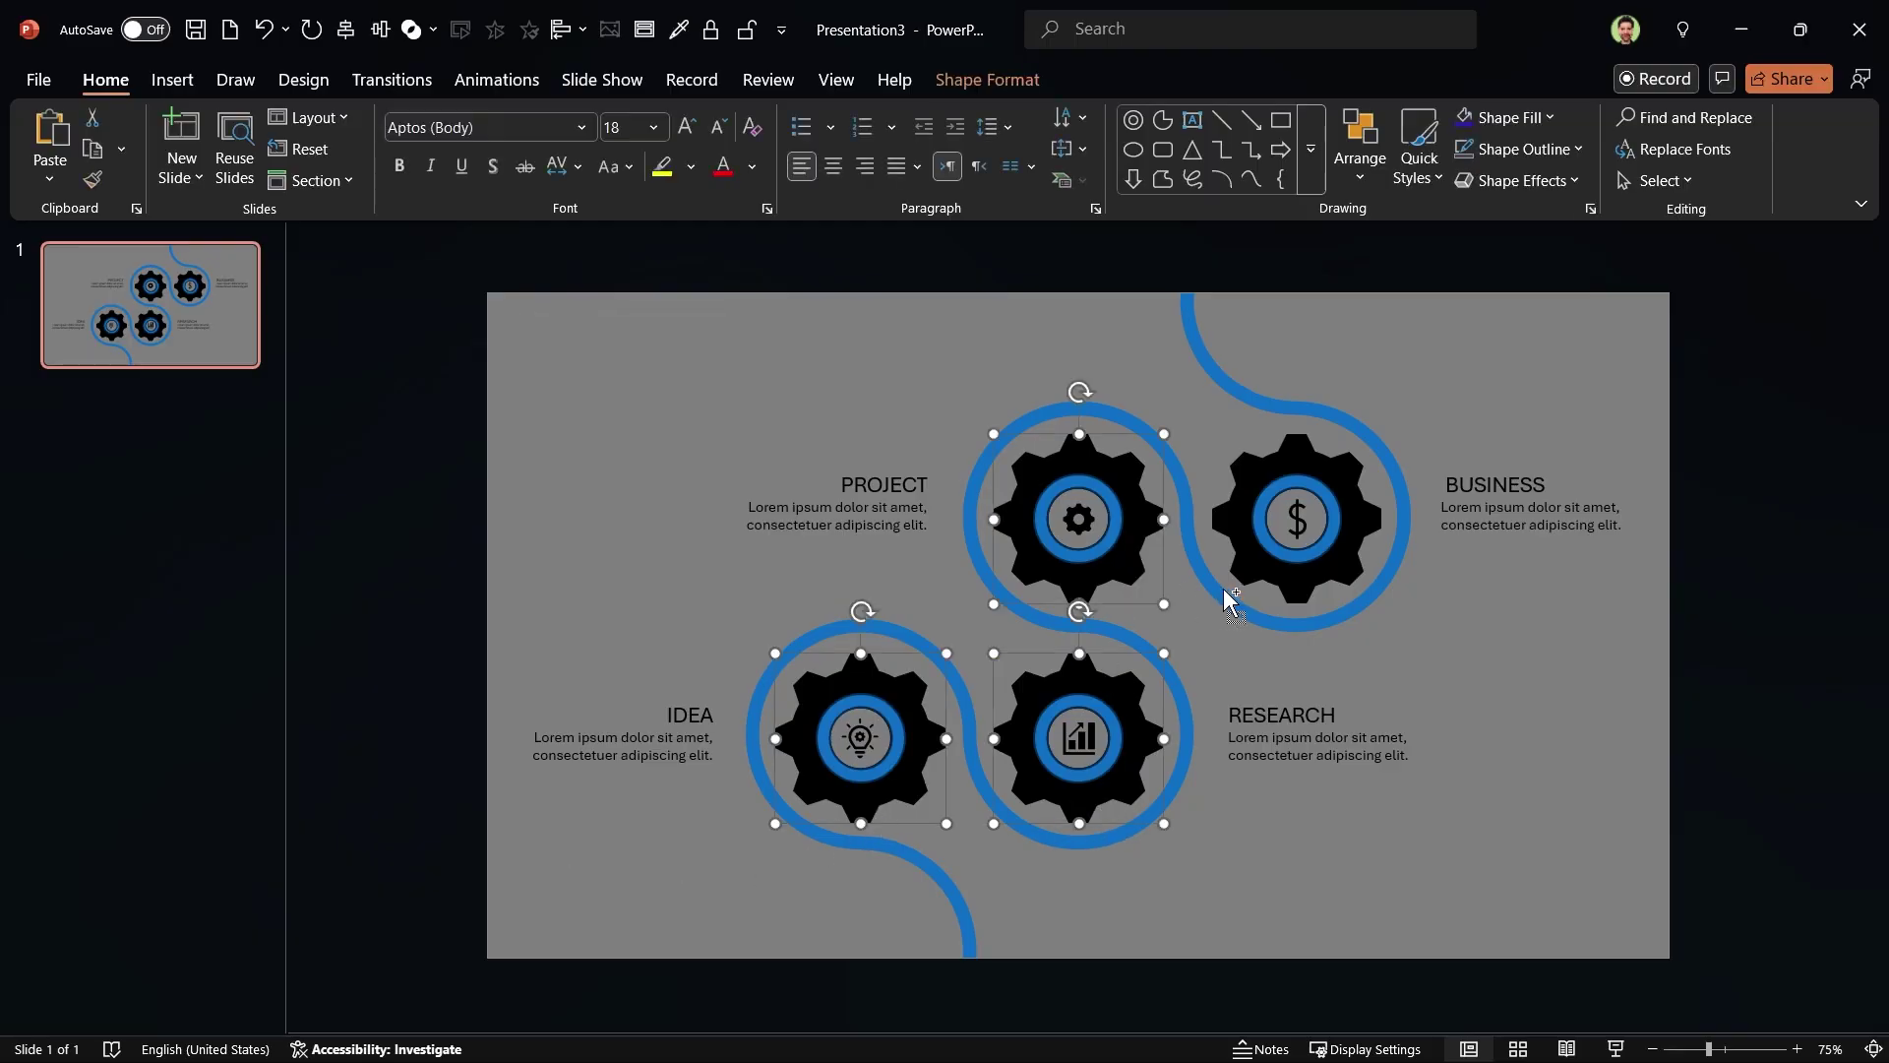
left_click(1303, 581, "ctrl")
right_click(1094, 799)
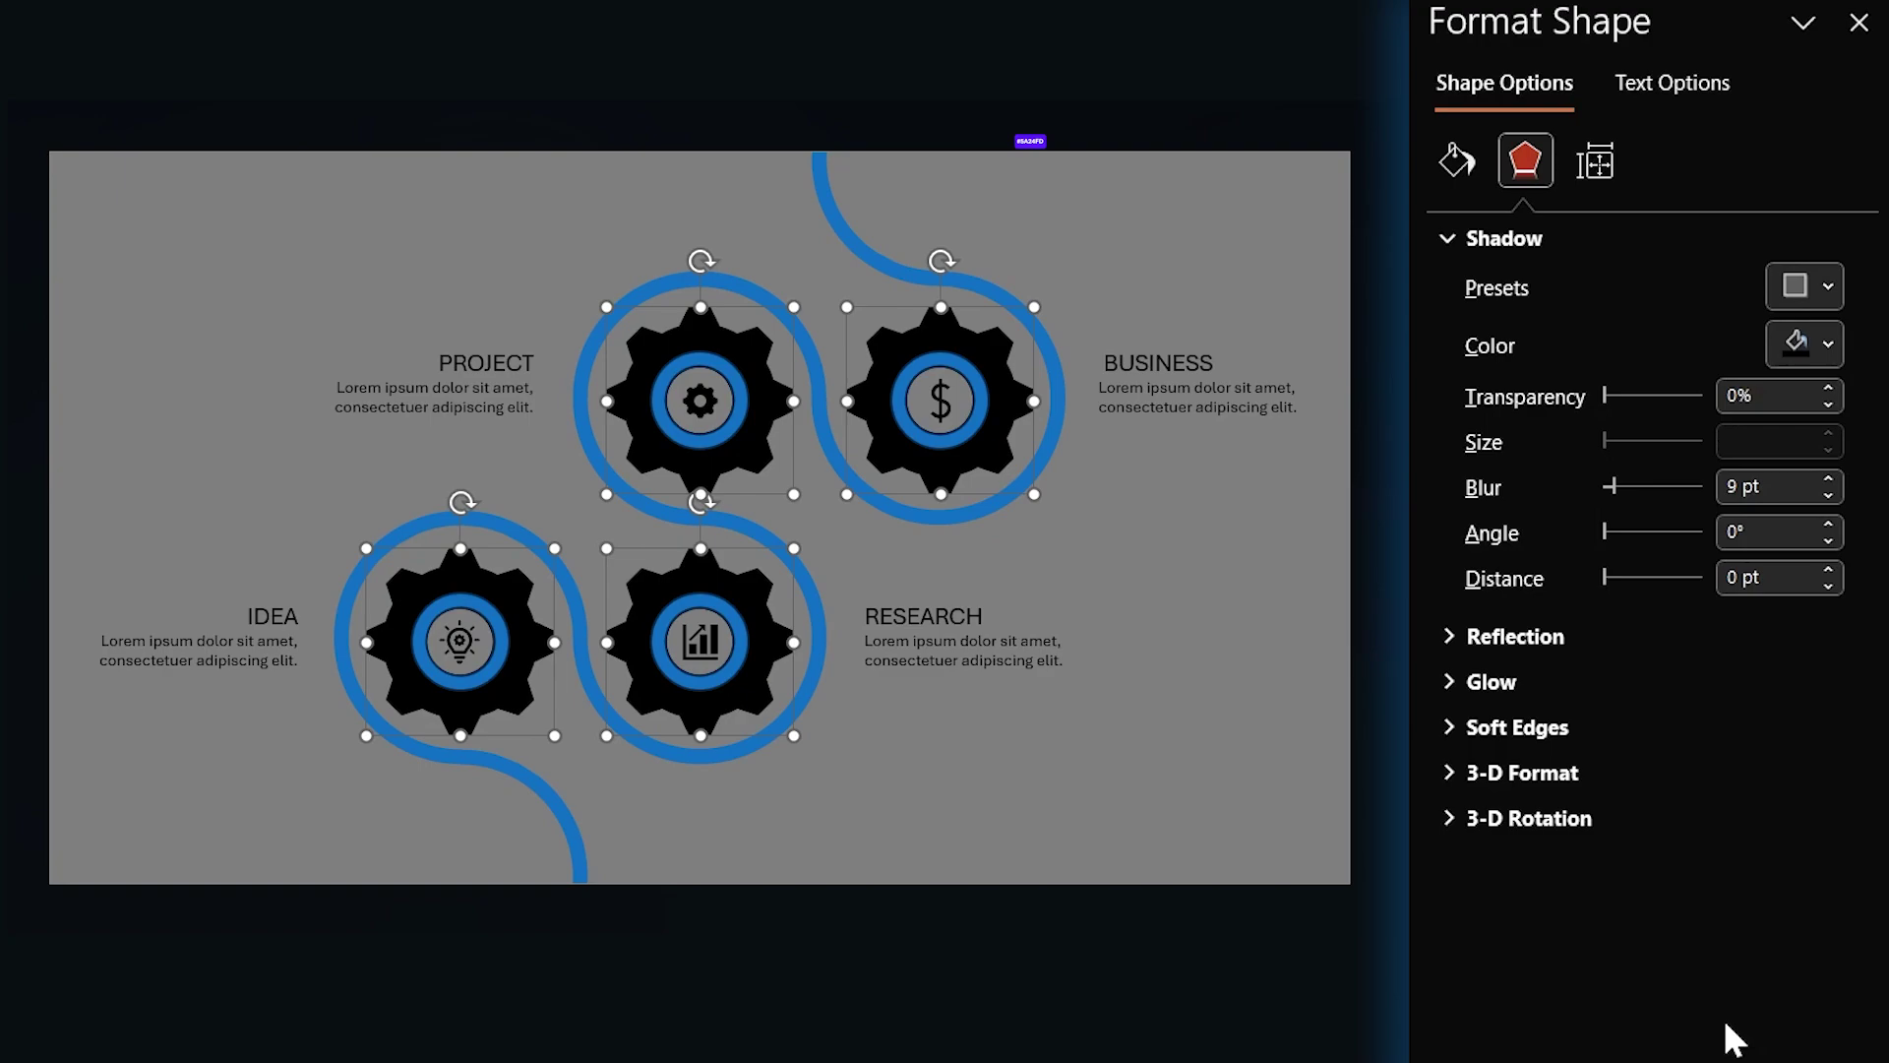
Step: Give the gears a #5A24FD purple shadow with blur 37
left_click(1815, 347)
left_click(1521, 930)
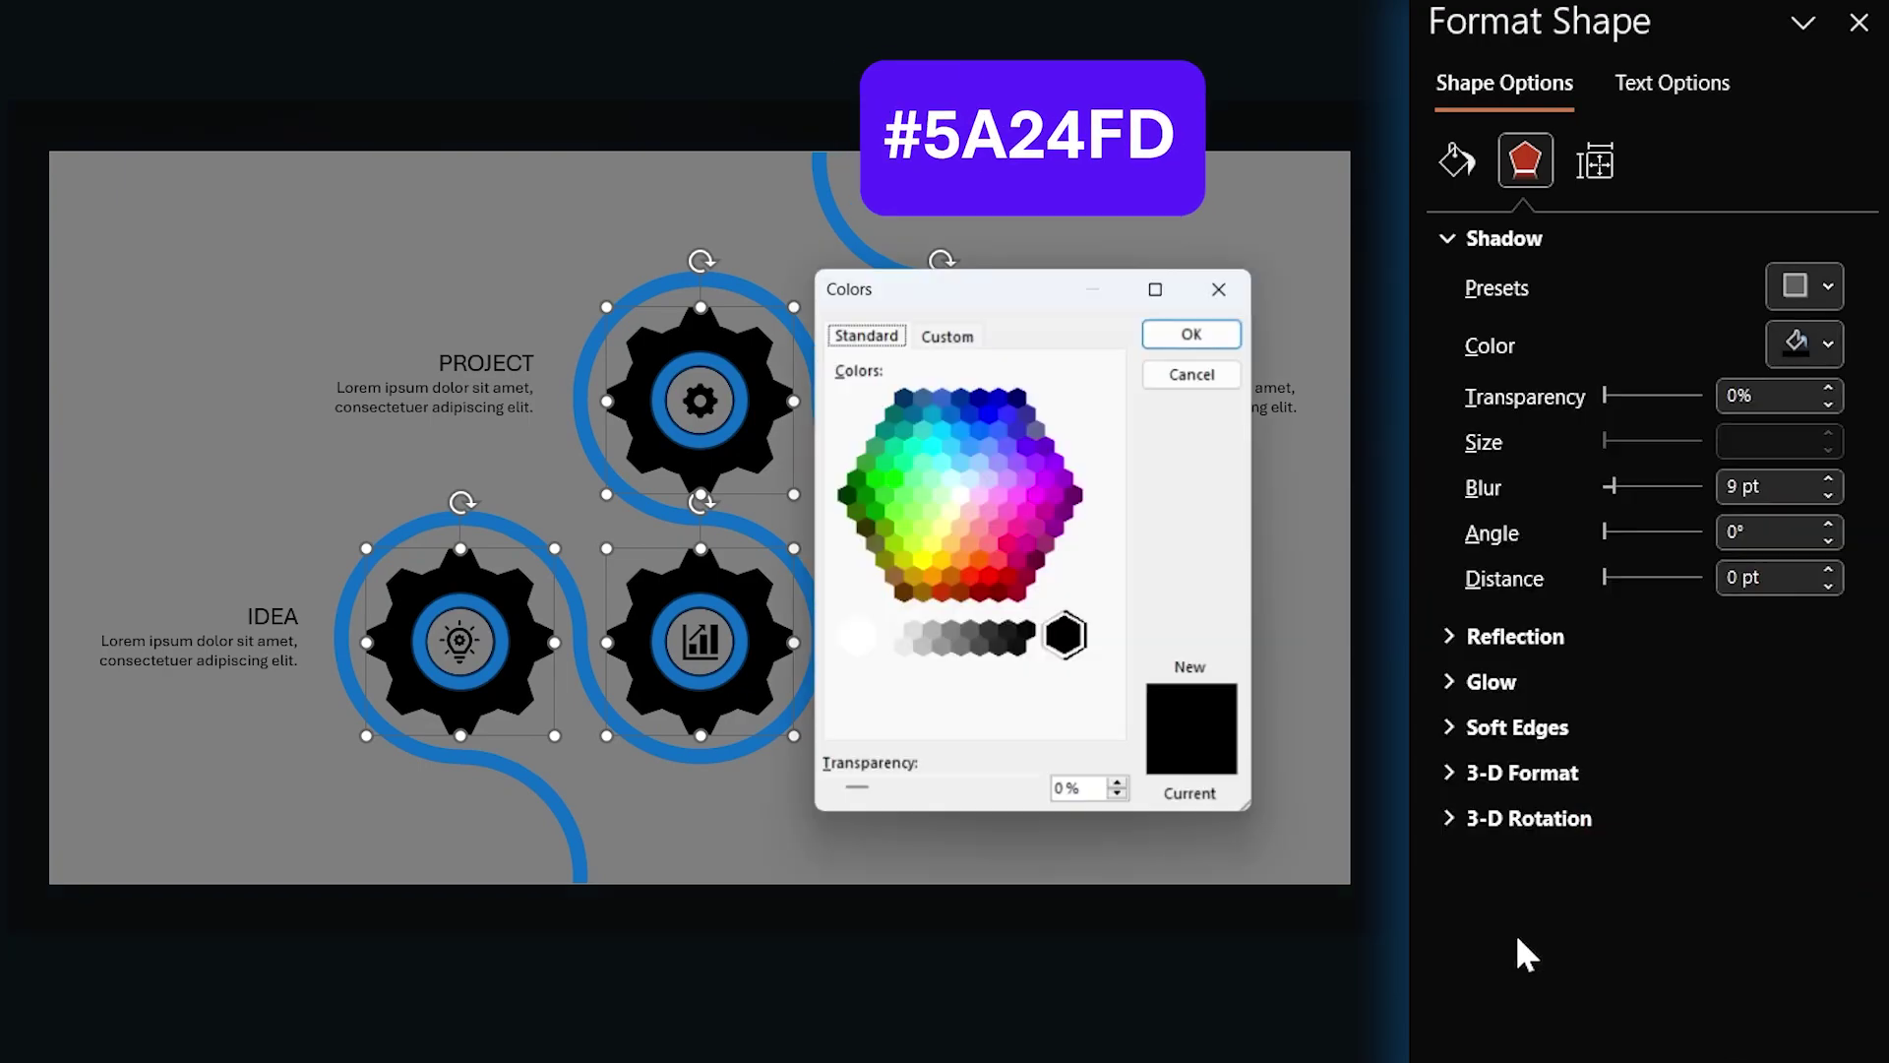
left_click(948, 336)
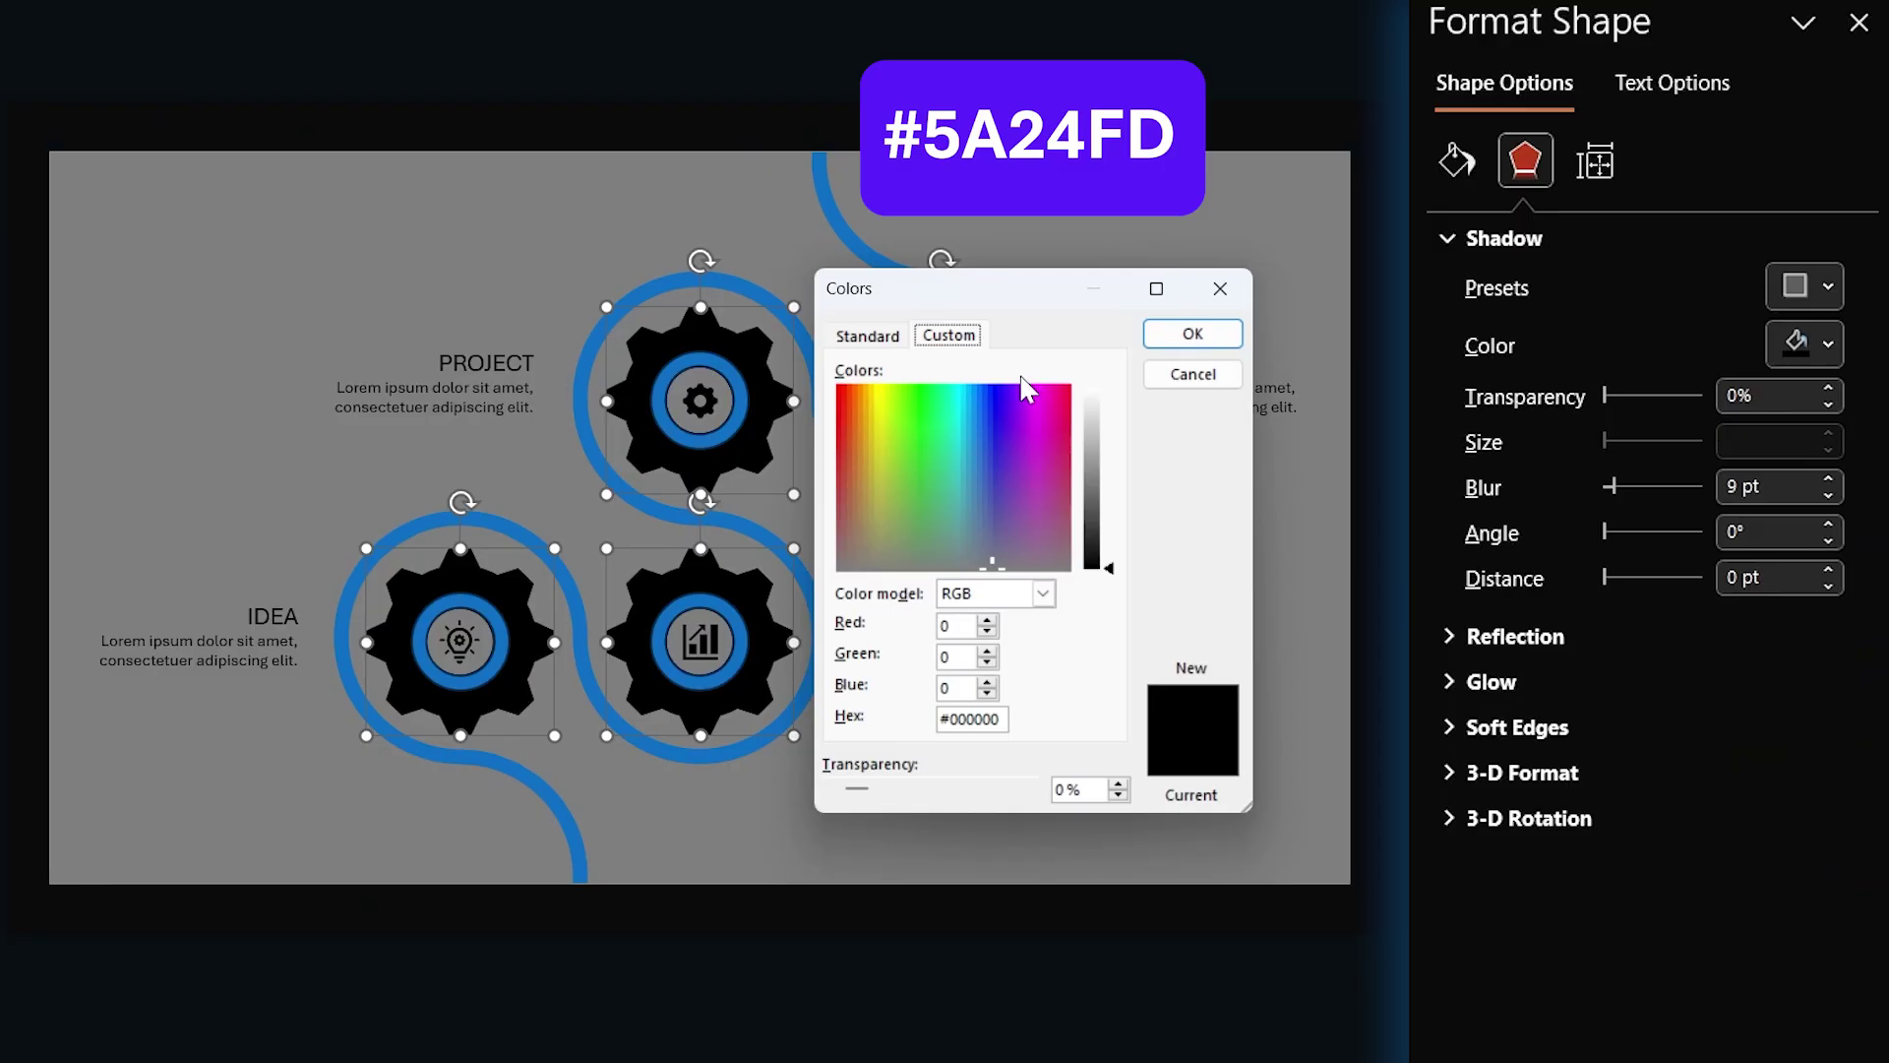
left_click(981, 717)
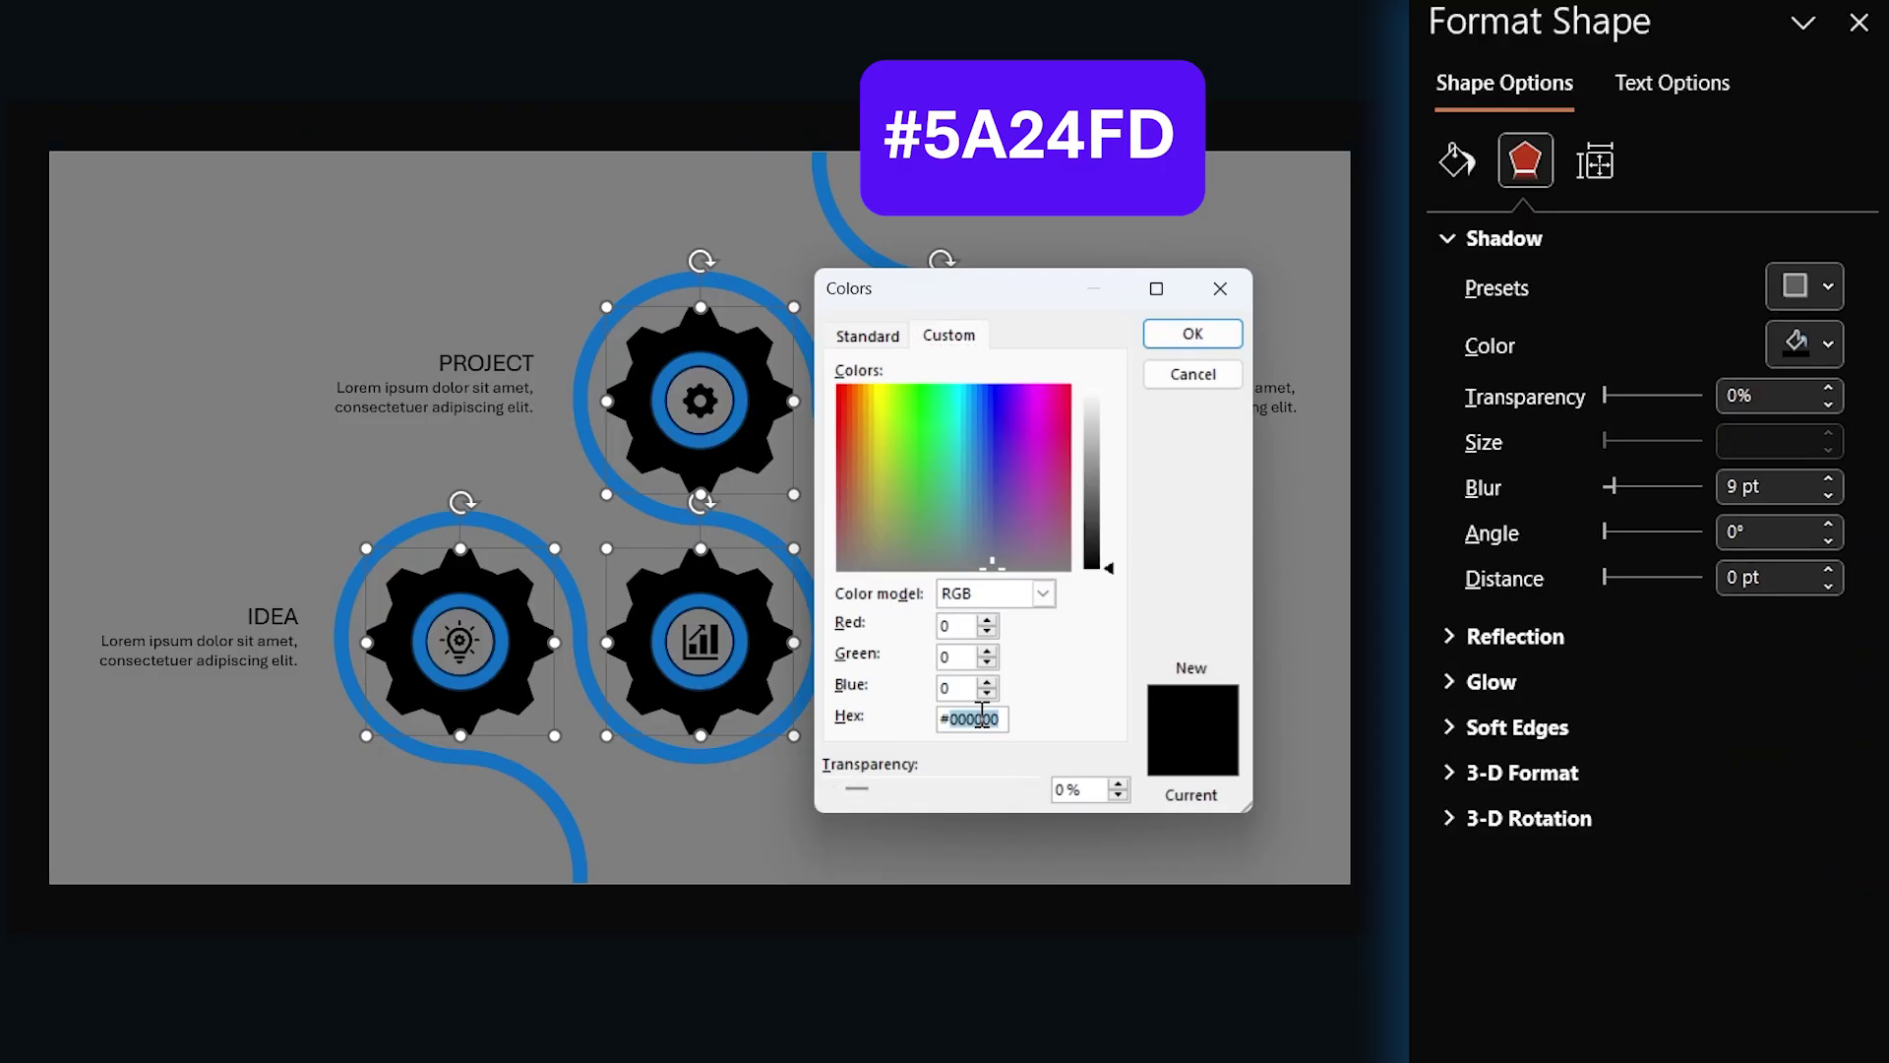
type("5A24FD")
left_click(1193, 334)
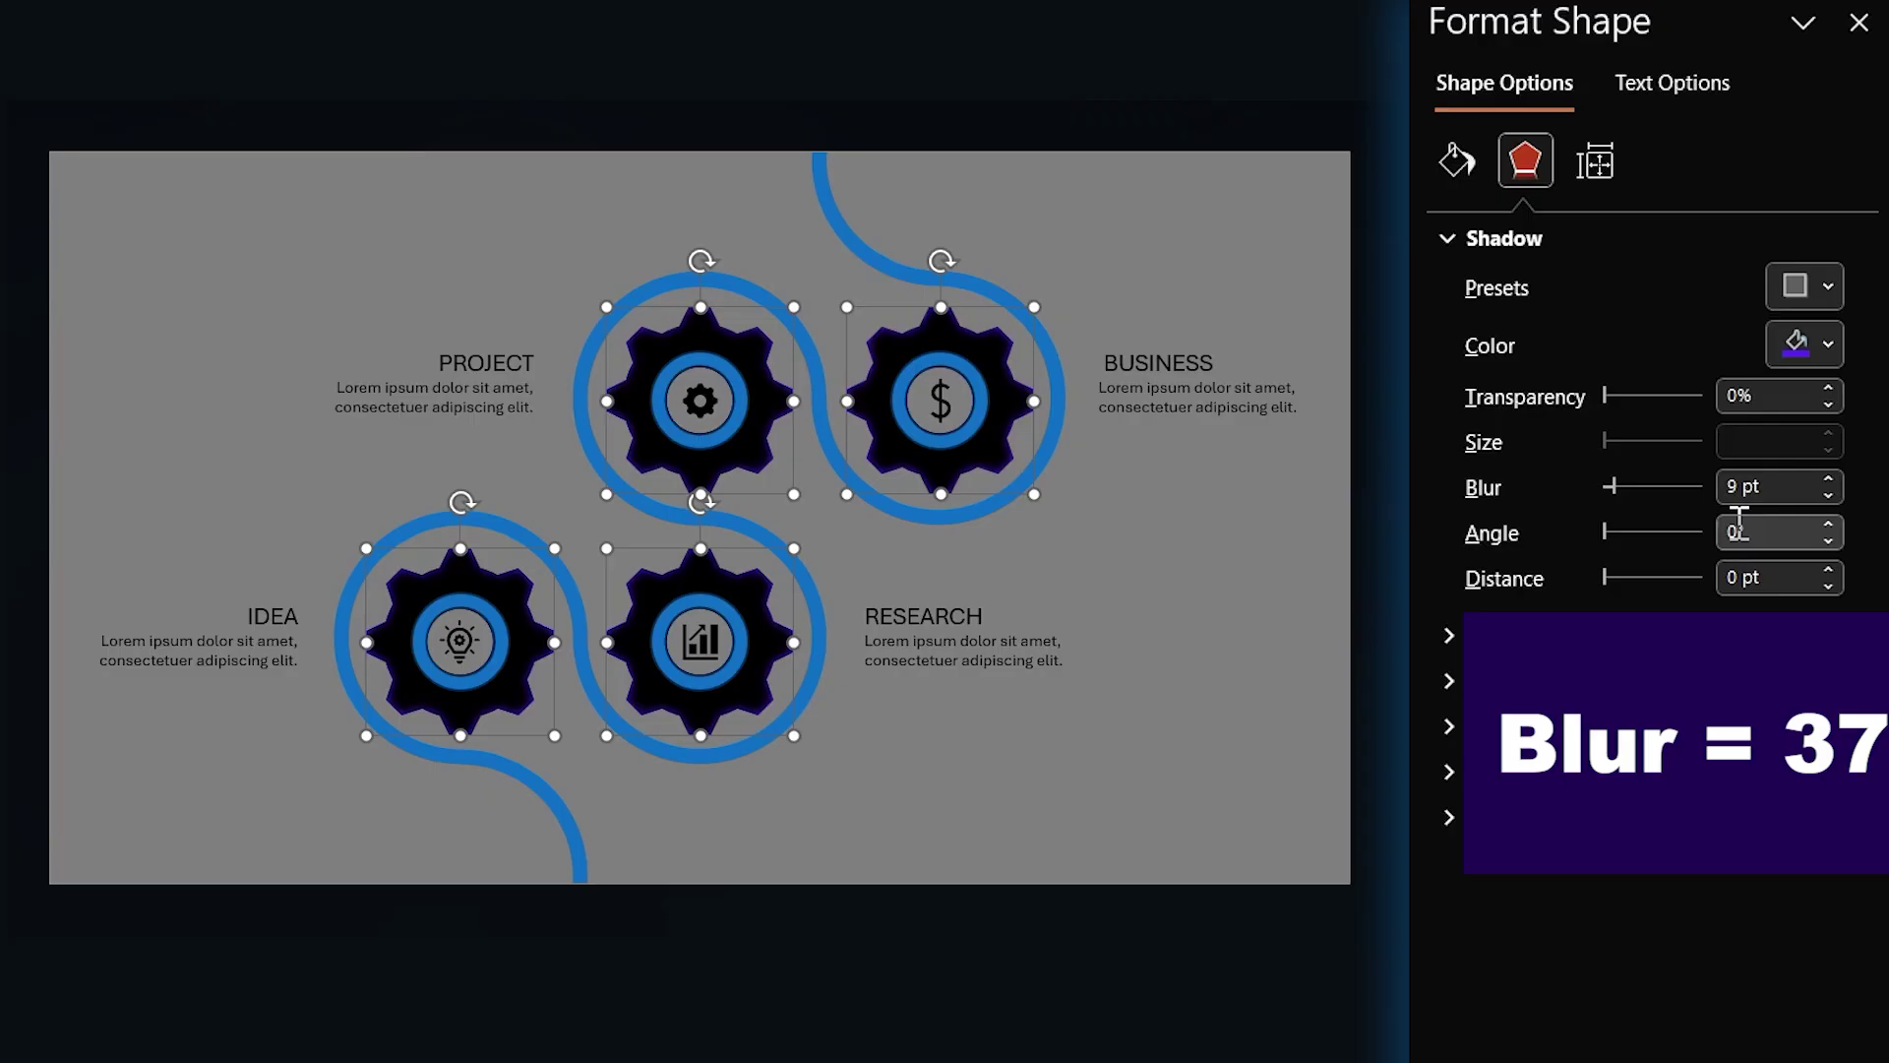
left_click_drag(1767, 486, 1723, 486)
type("37")
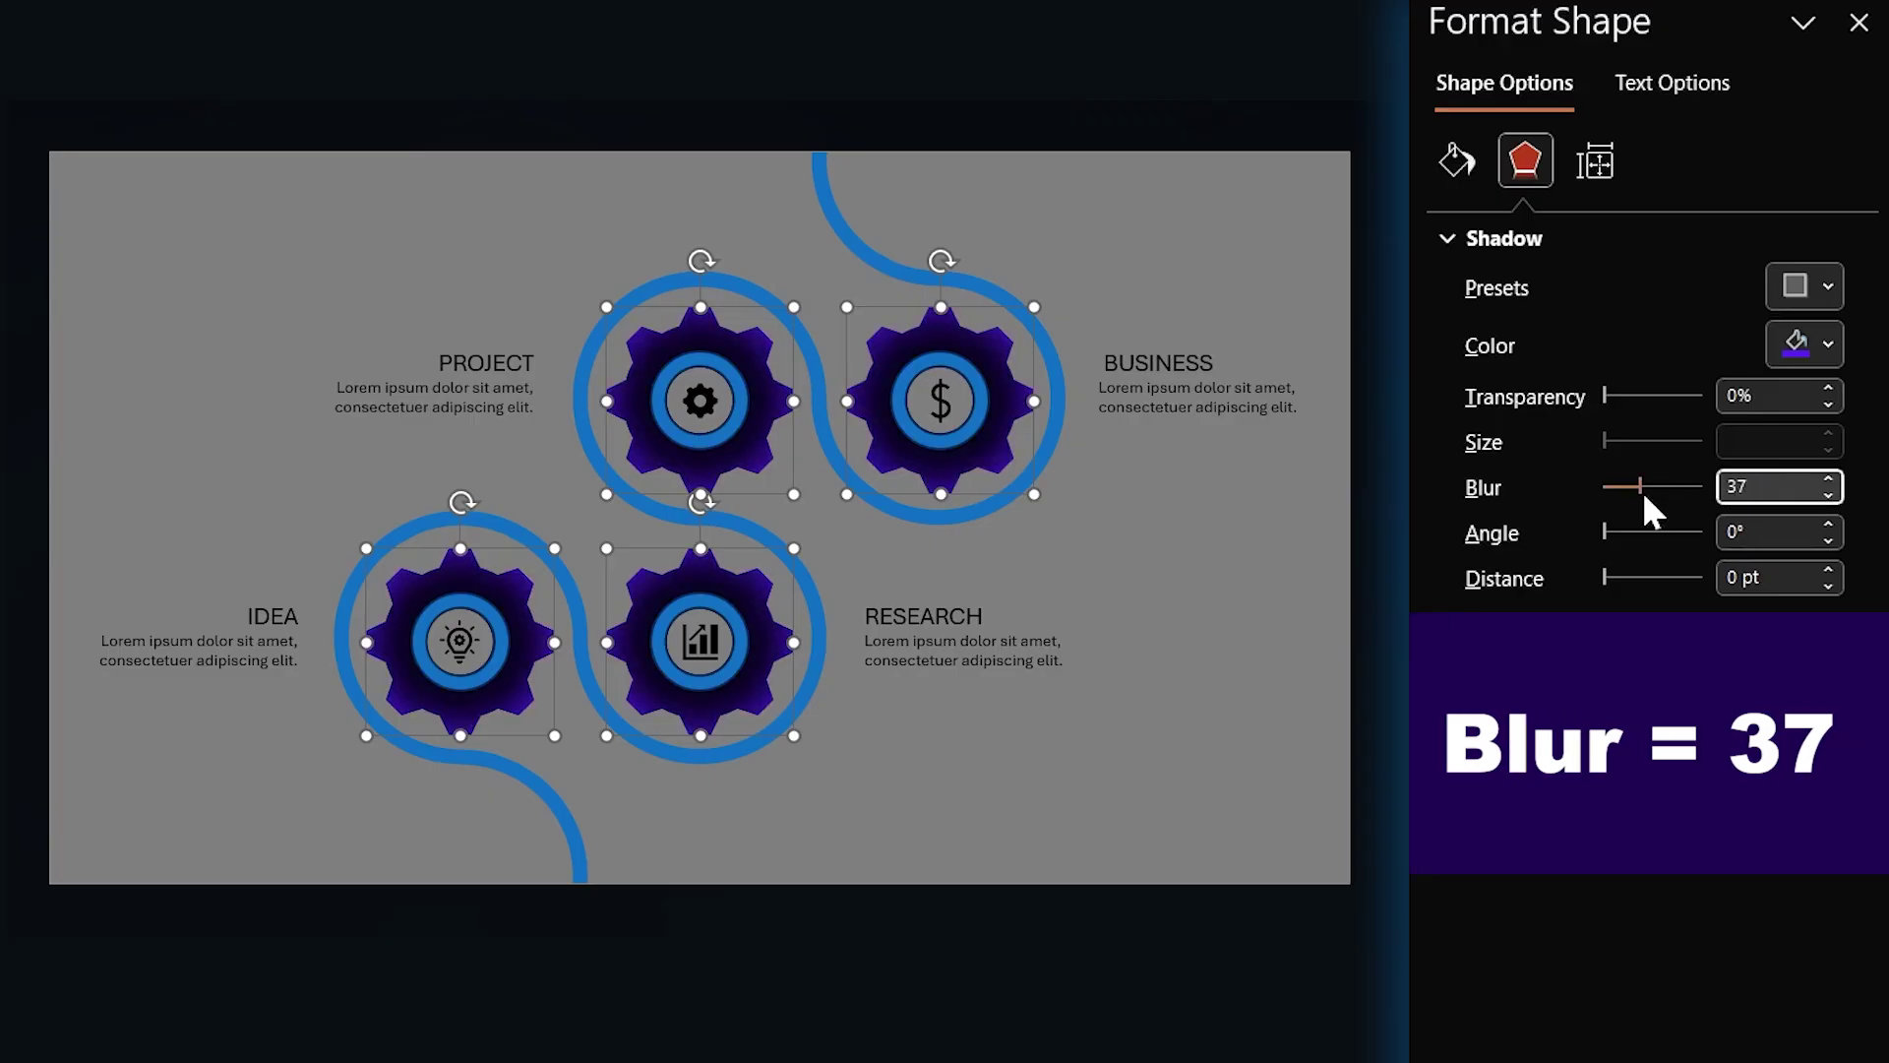
left_click(1859, 22)
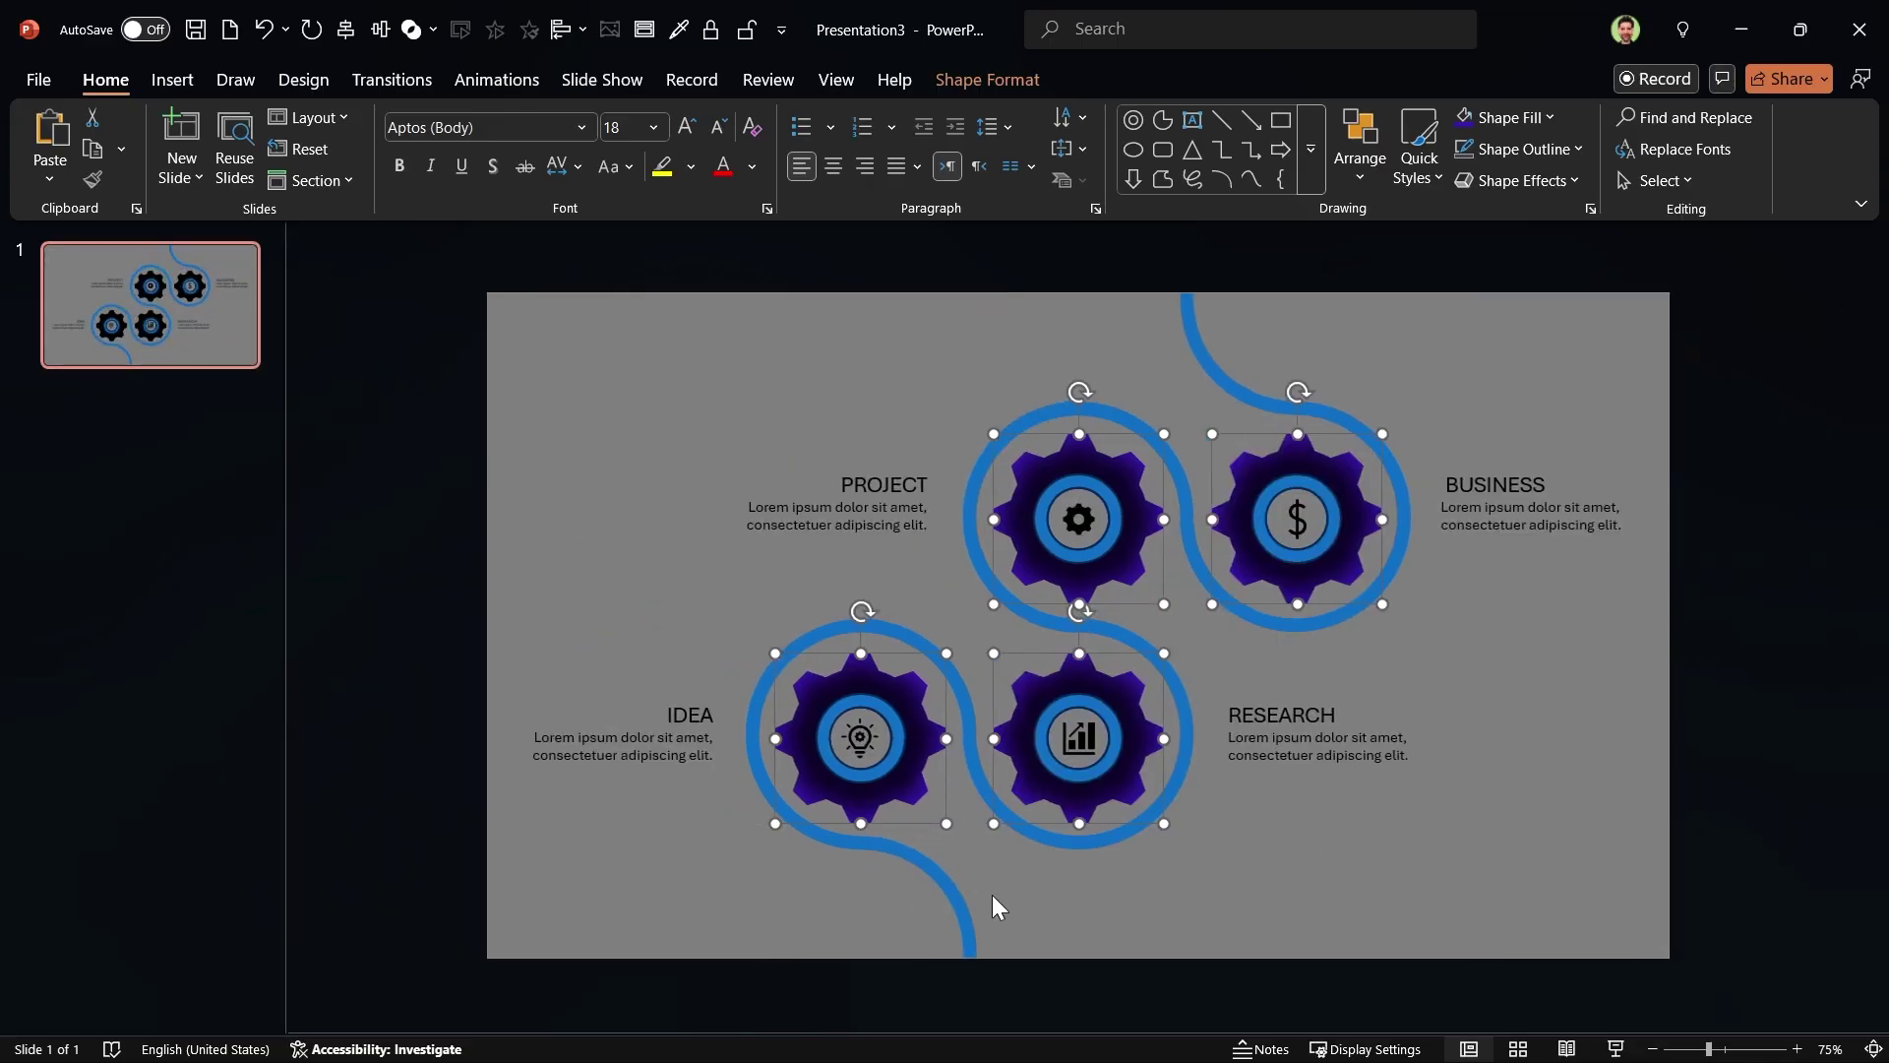
Step: Format-paint the IDEA gear's purple styling onto the rings and curves
left_click(994, 897)
left_click(925, 807)
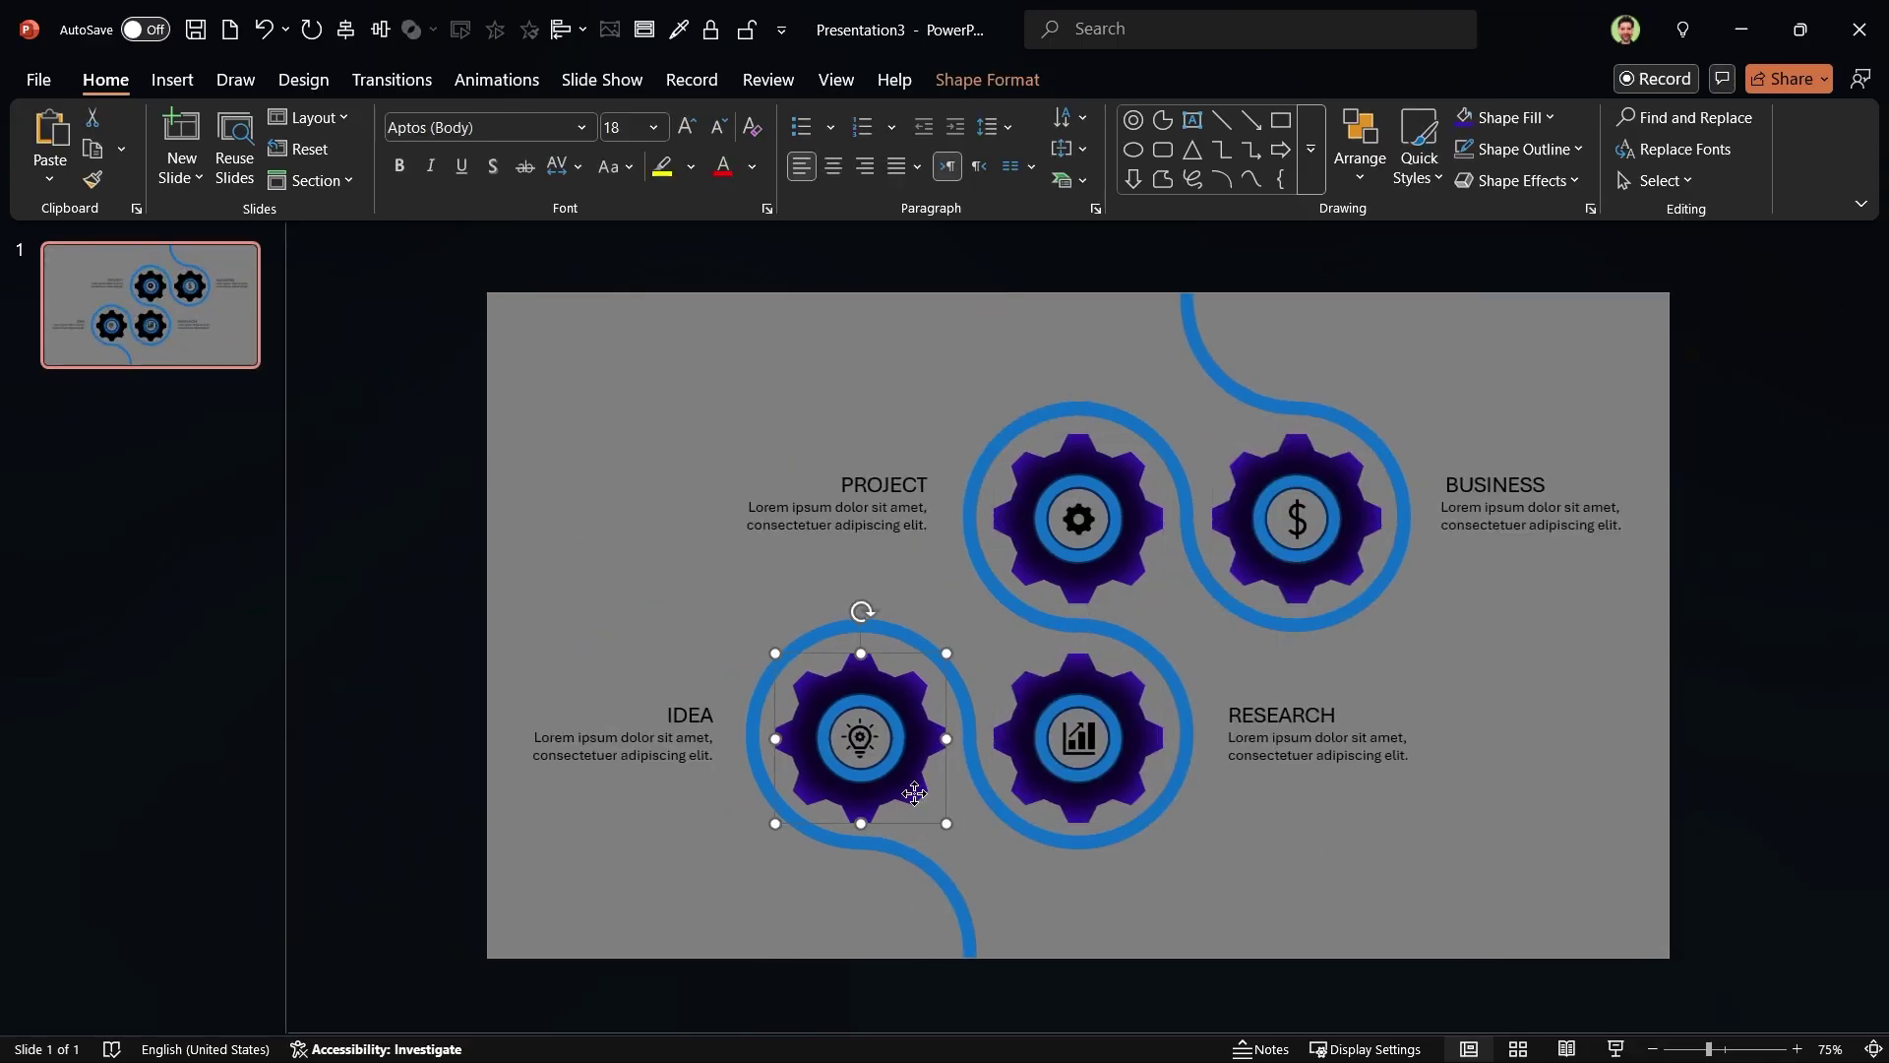
left_click(92, 181)
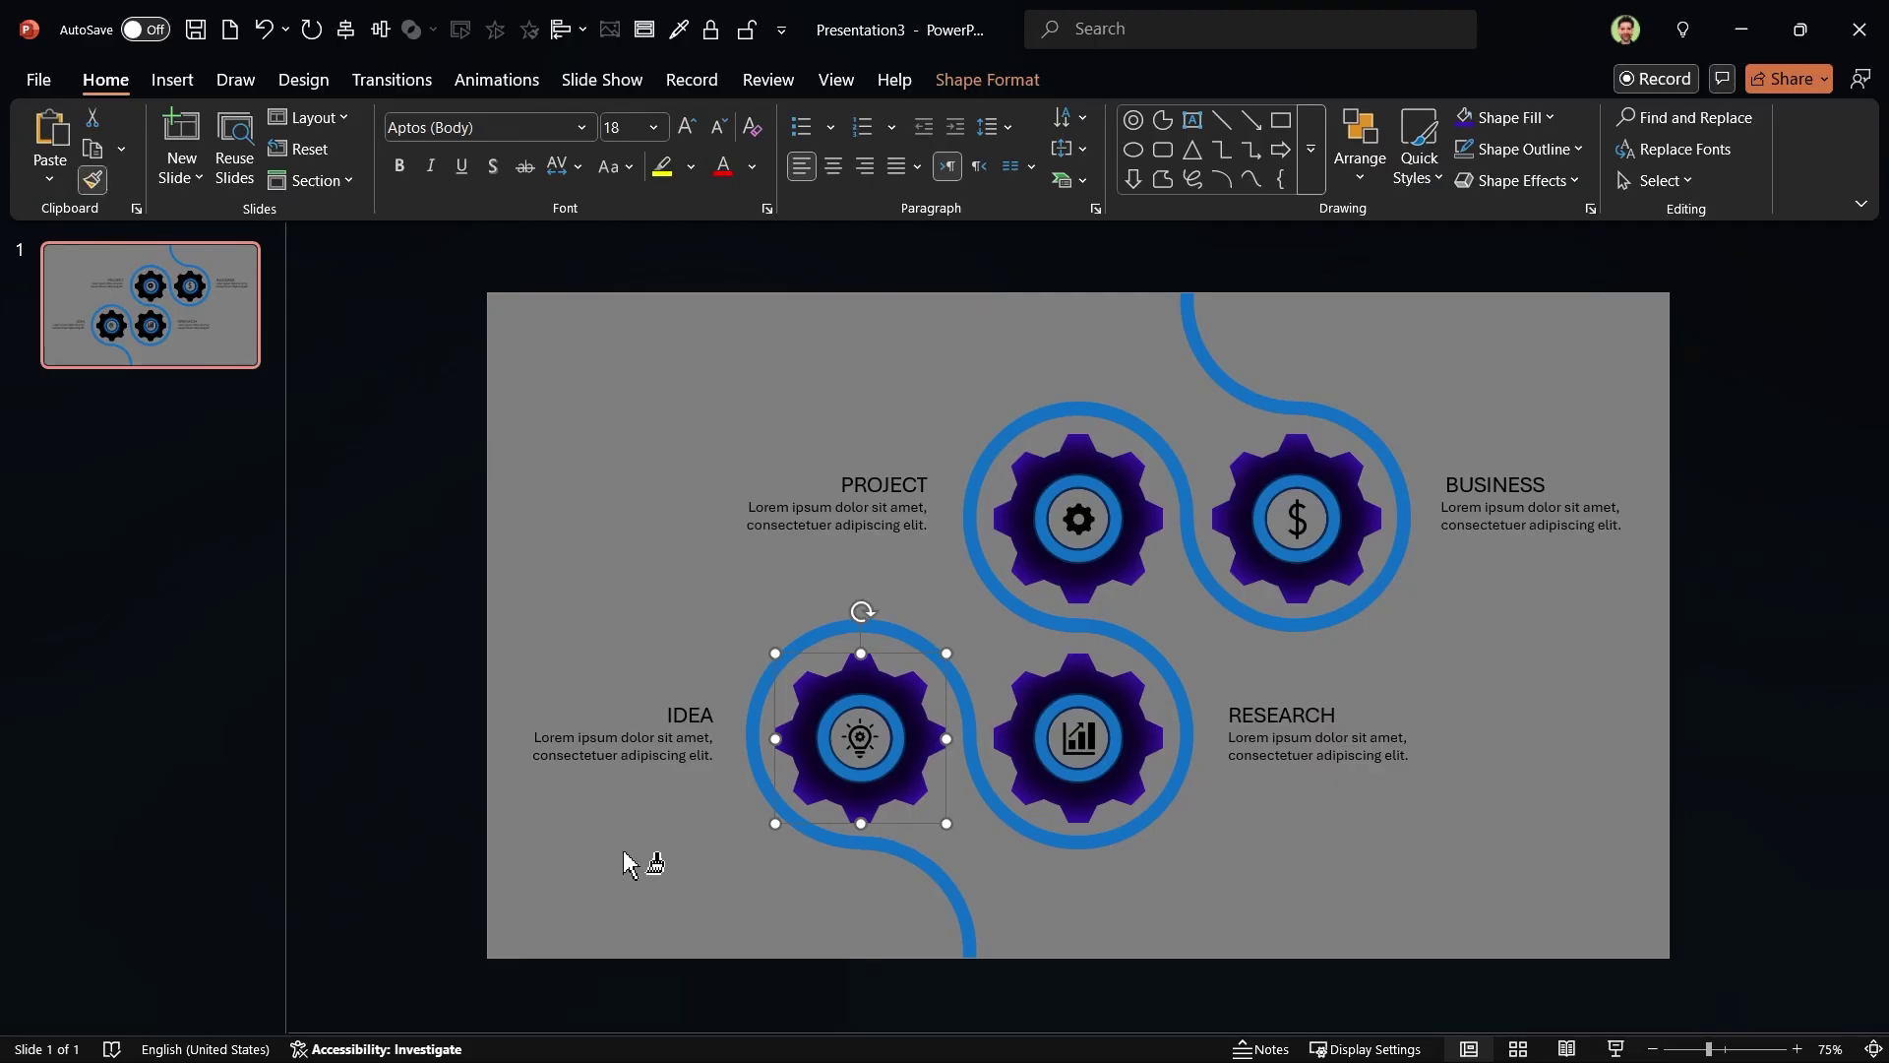
left_click(963, 911)
Step: Fill the icon circles and icons with white and remove their outline
left_click(683, 927)
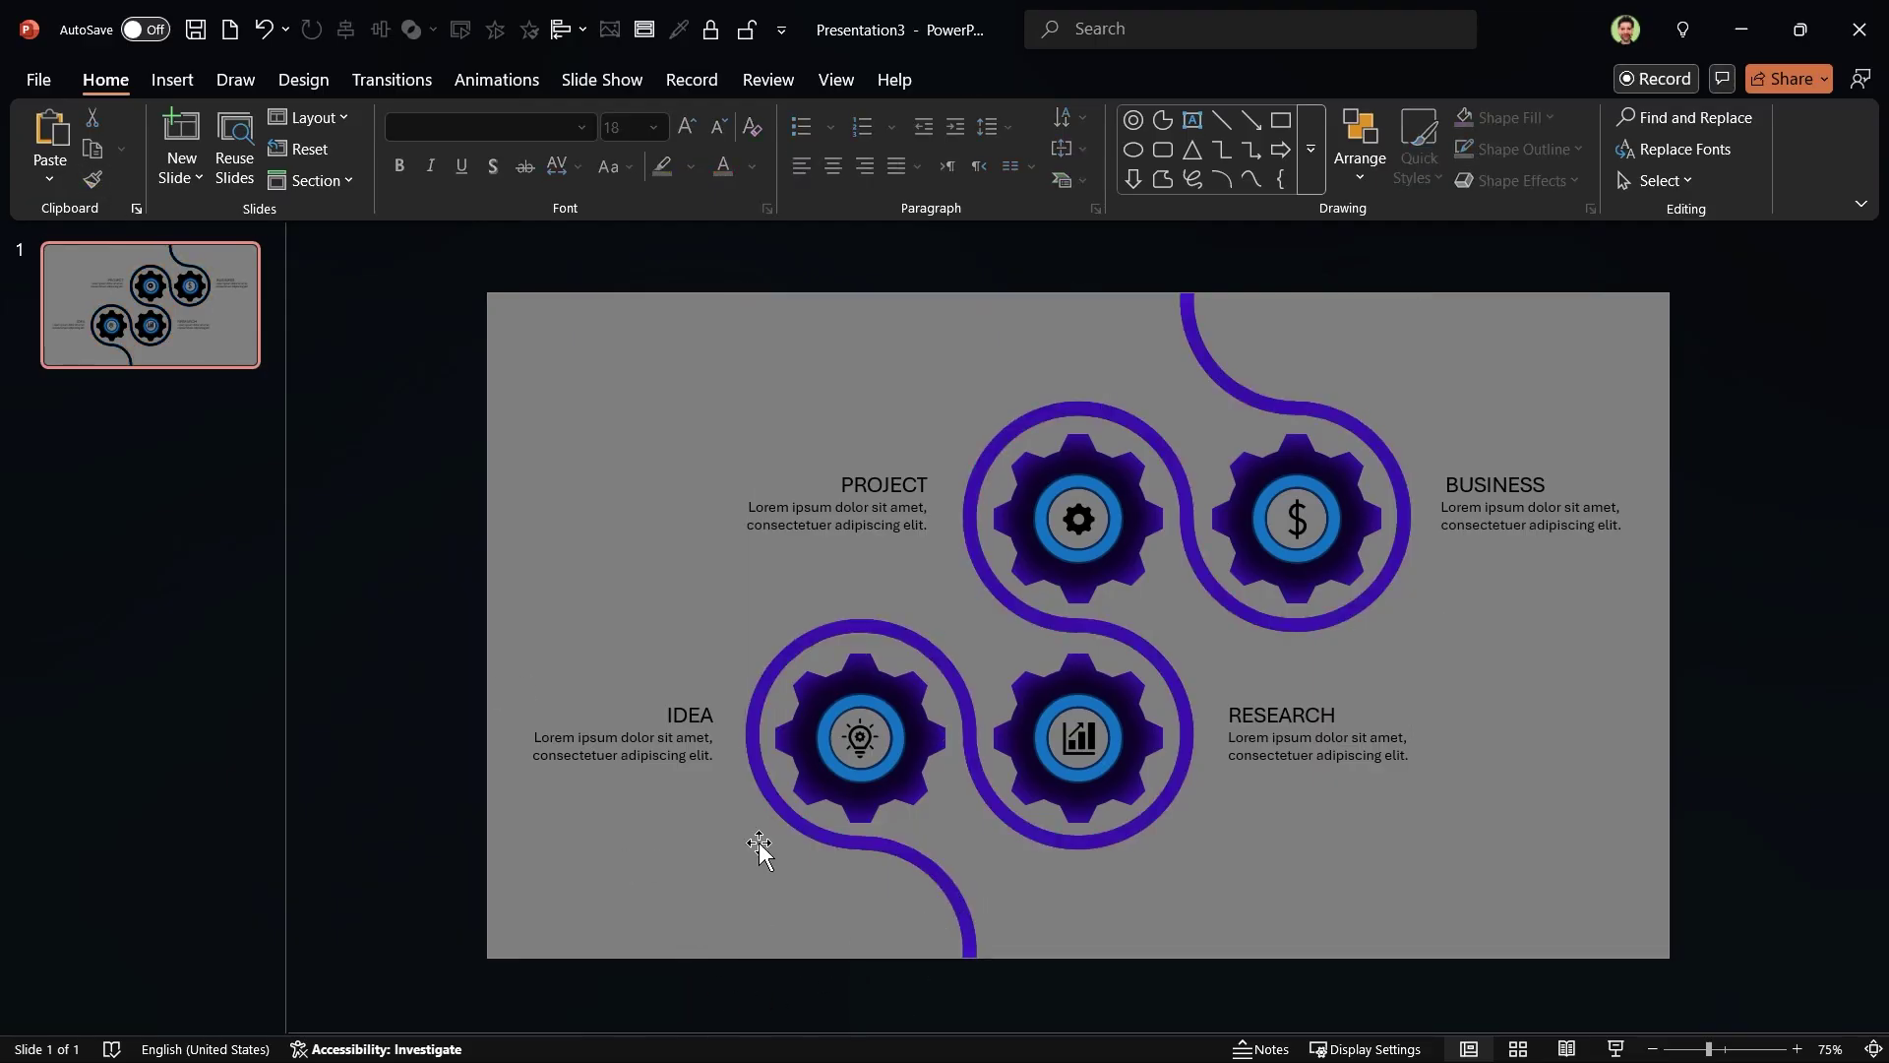
left_click(860, 741)
left_click(860, 741, "shift")
left_click(1068, 757, "shift")
left_click(1071, 753, "shift")
left_click(1083, 534, "shift")
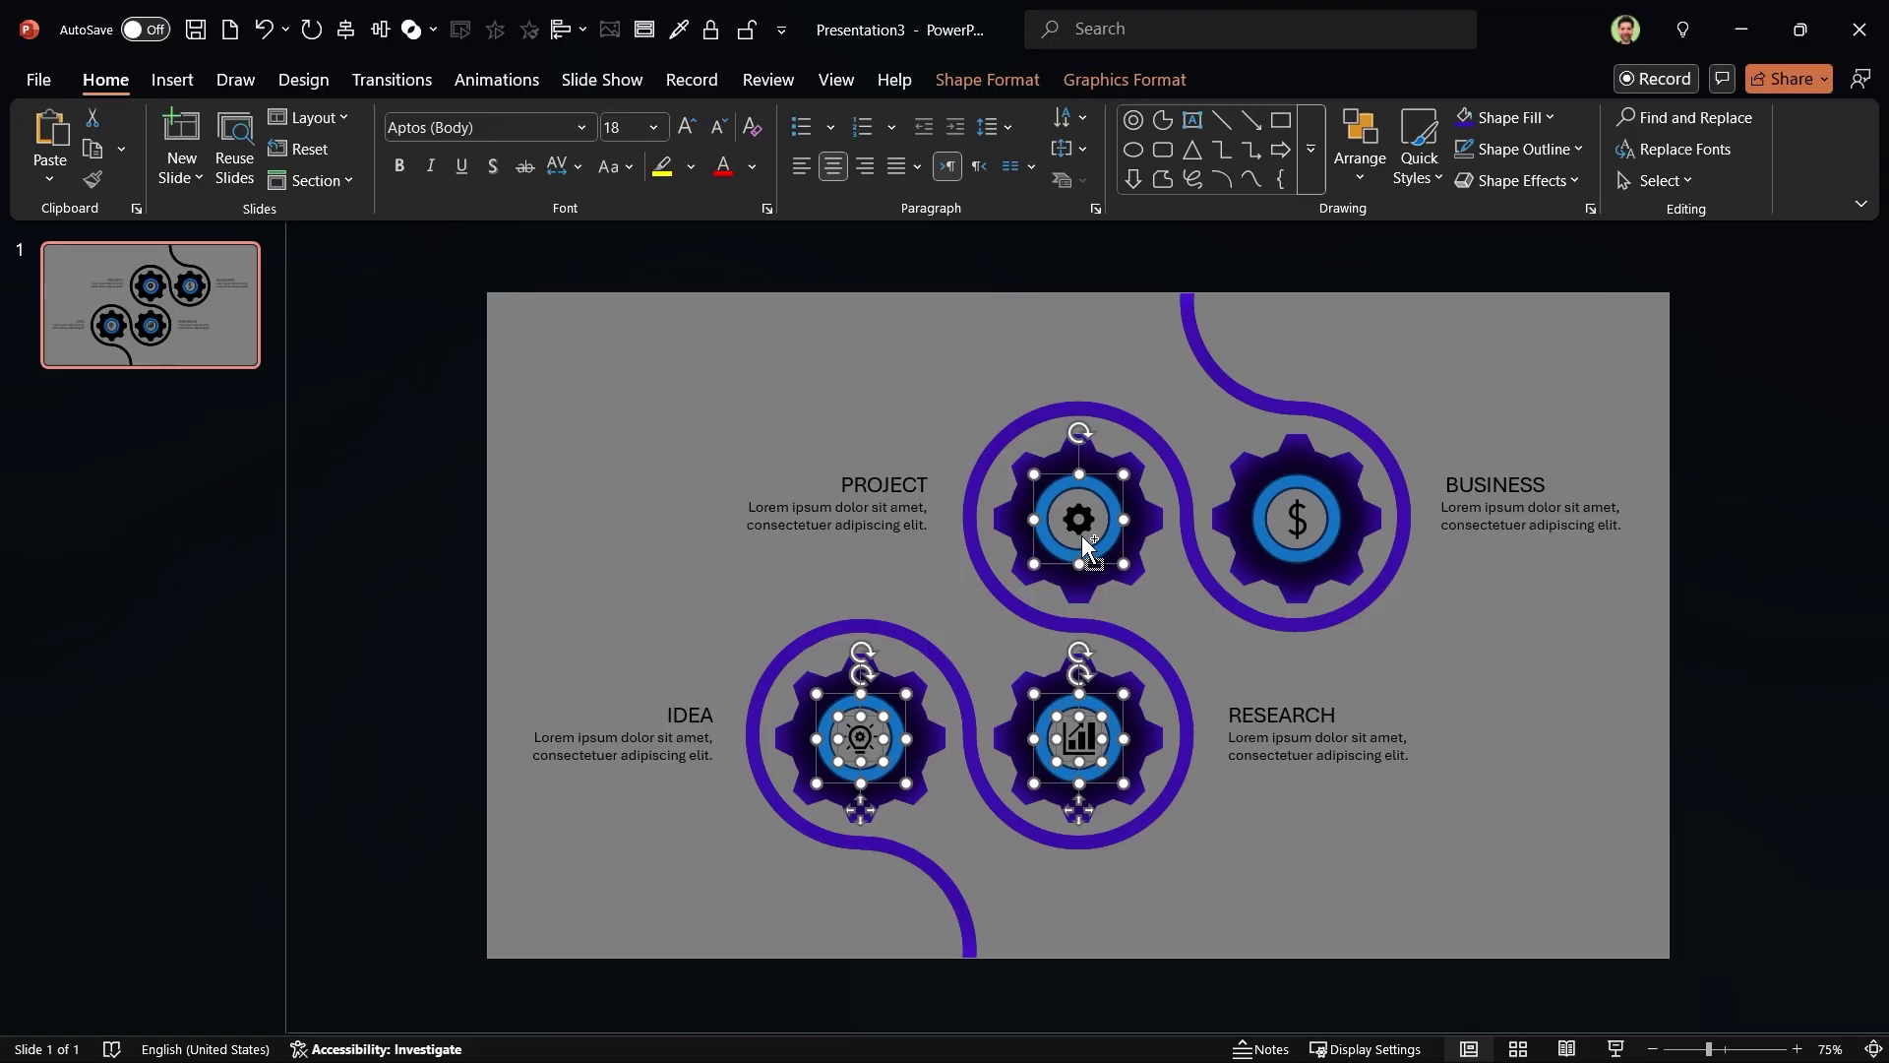
left_click(1083, 534, "shift")
left_click(1297, 516, "shift")
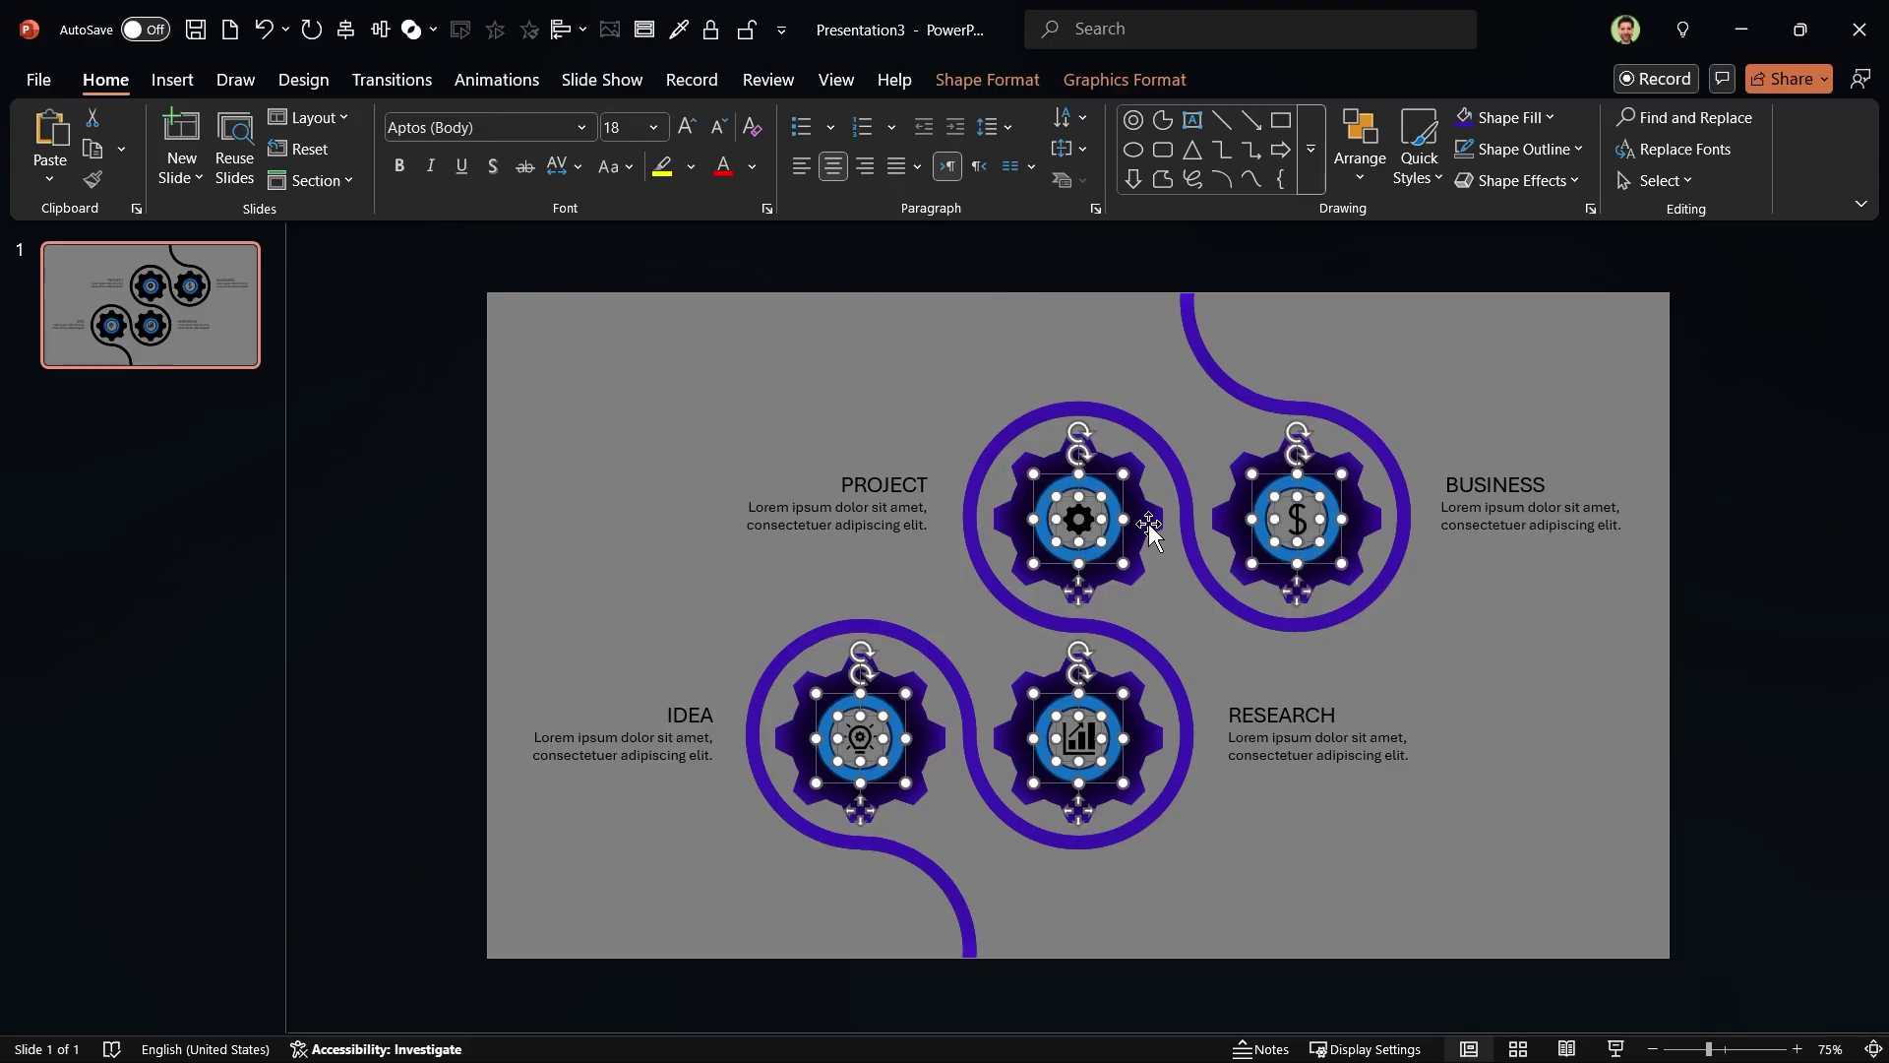
left_click(989, 79)
left_click(706, 117)
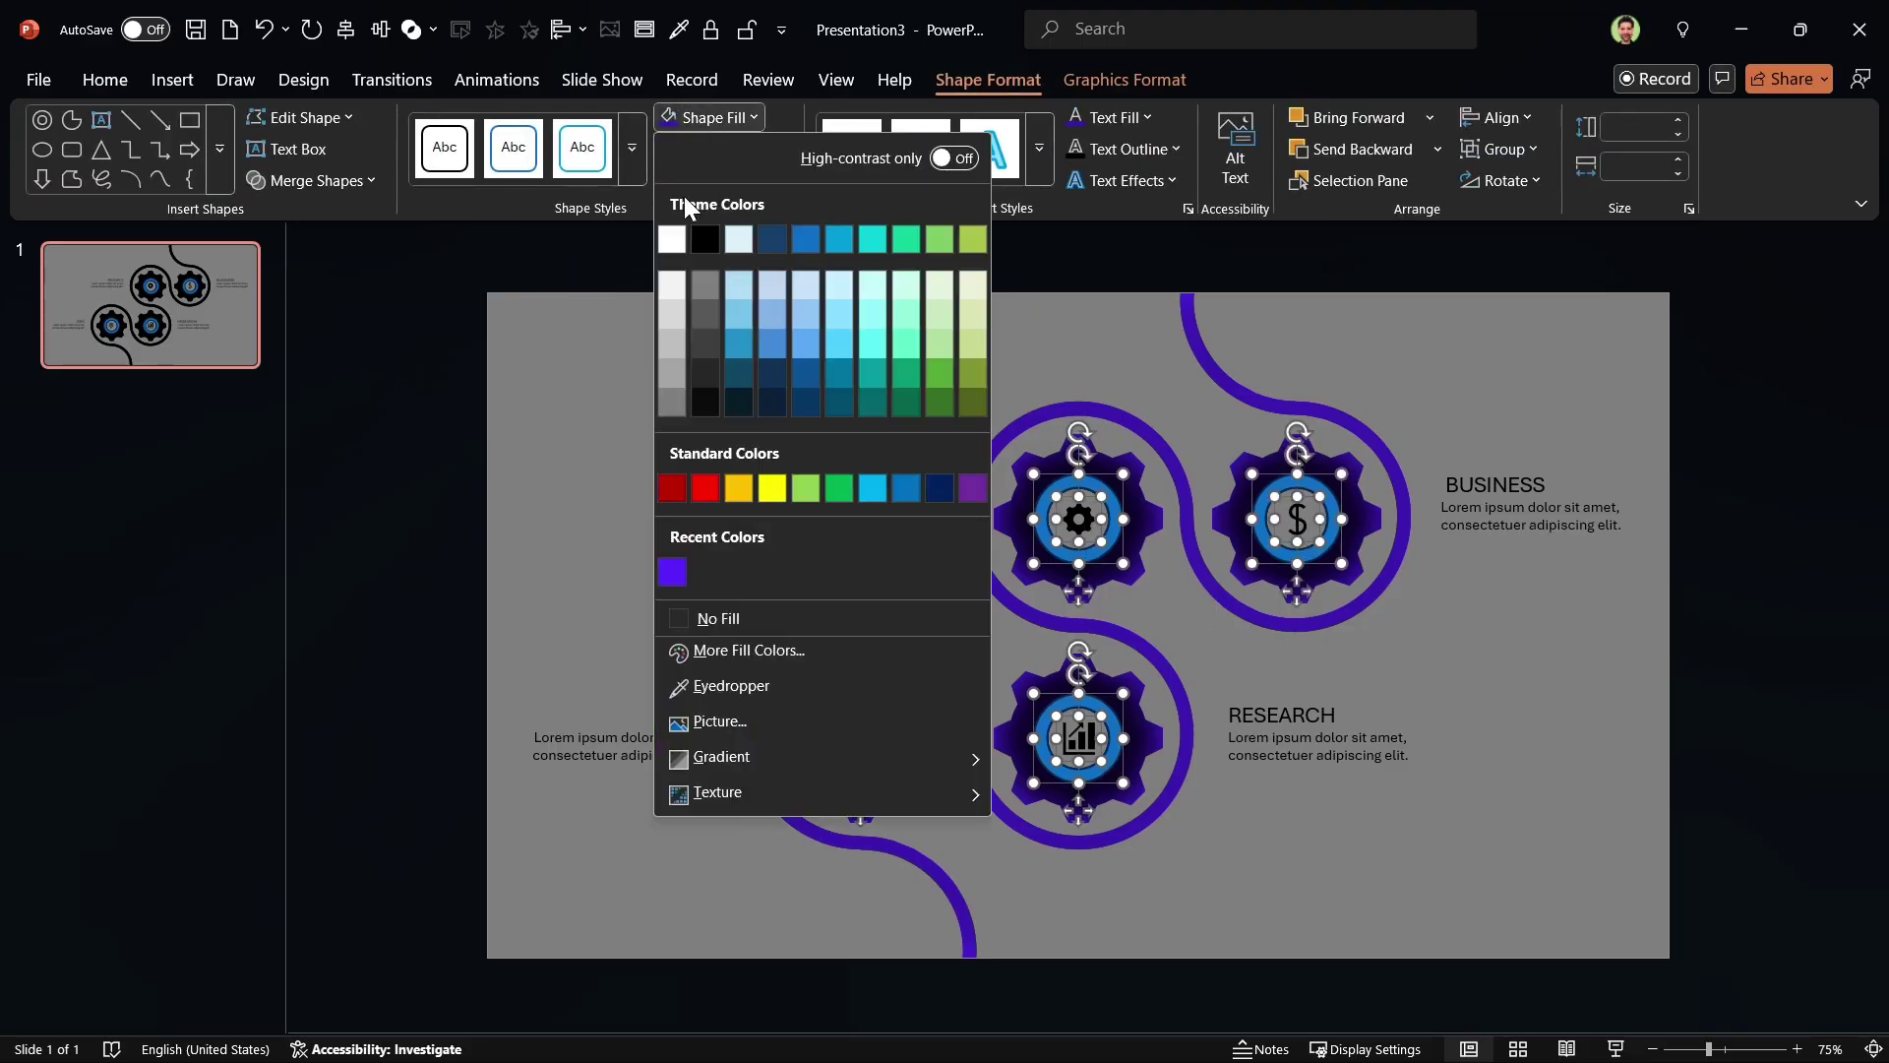
left_click(666, 248)
left_click(728, 149)
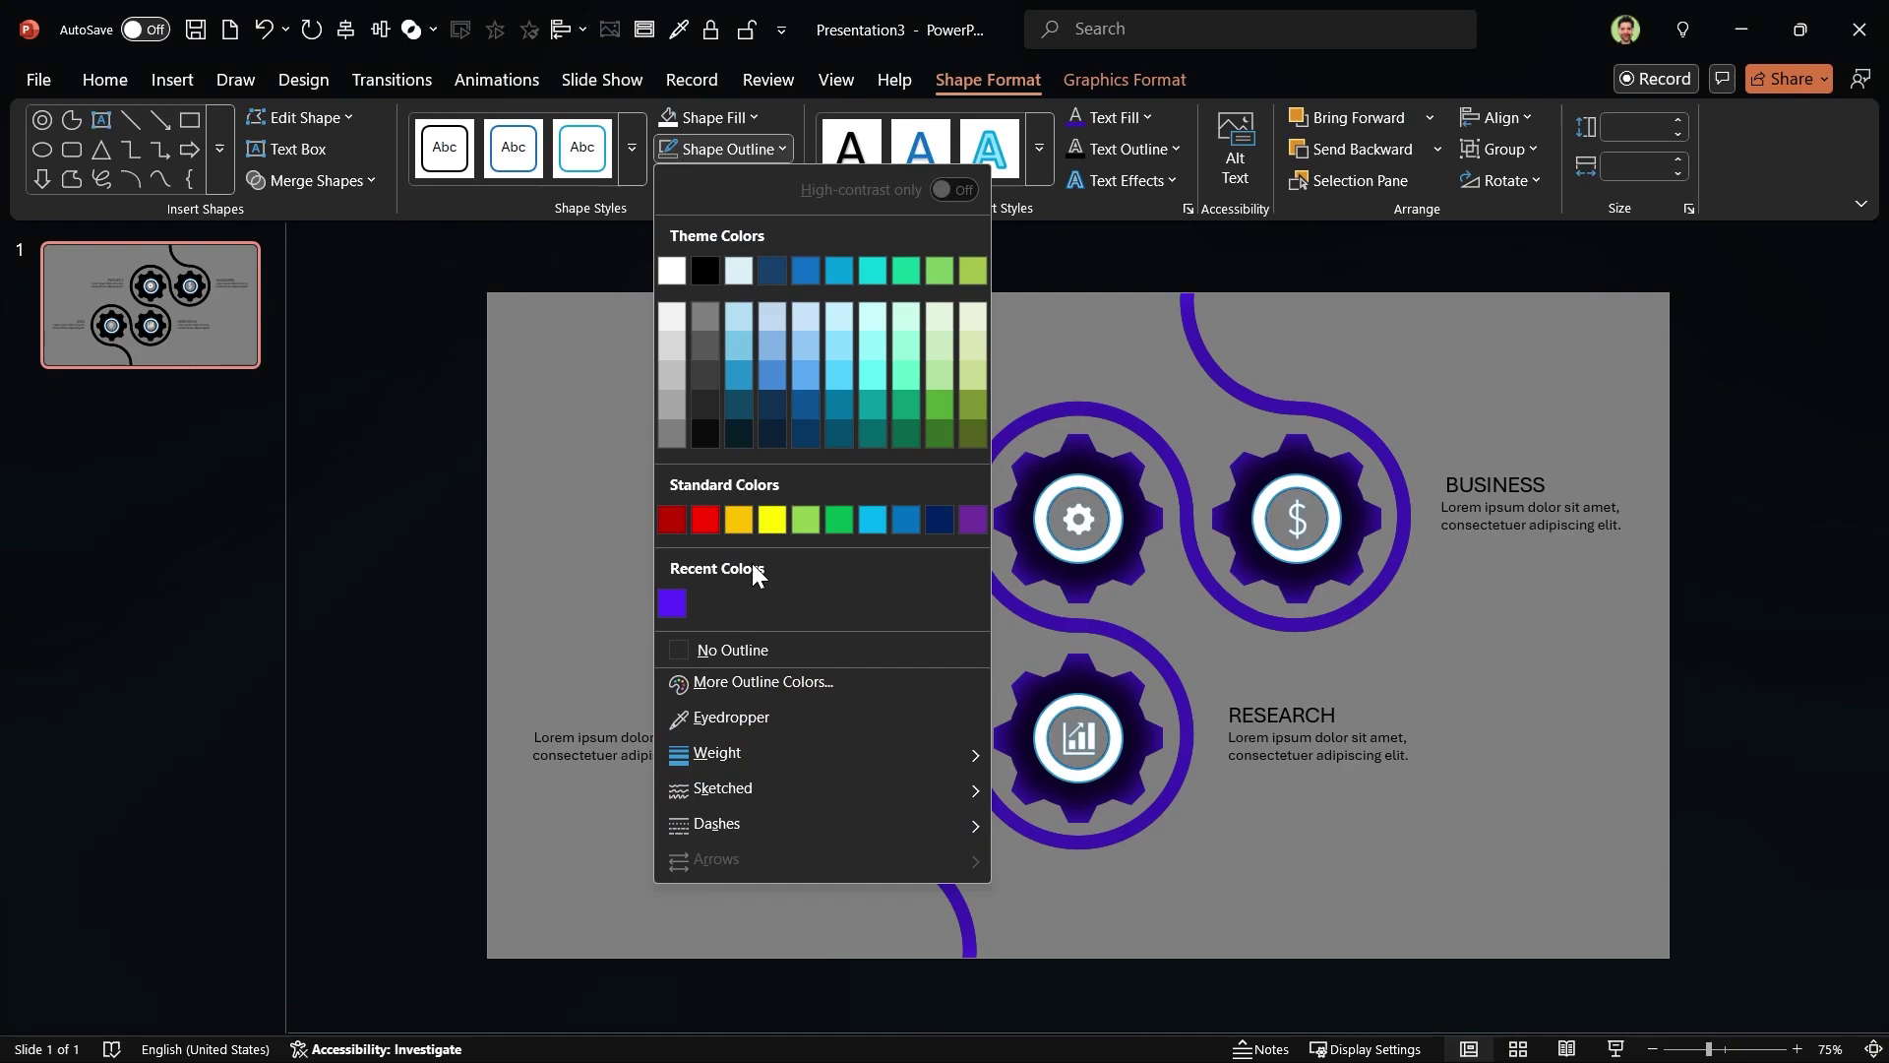
left_click(751, 655)
Step: Make the PROJECT, IDEA, RESEARCH and BUSINESS label text purple
left_click(787, 560)
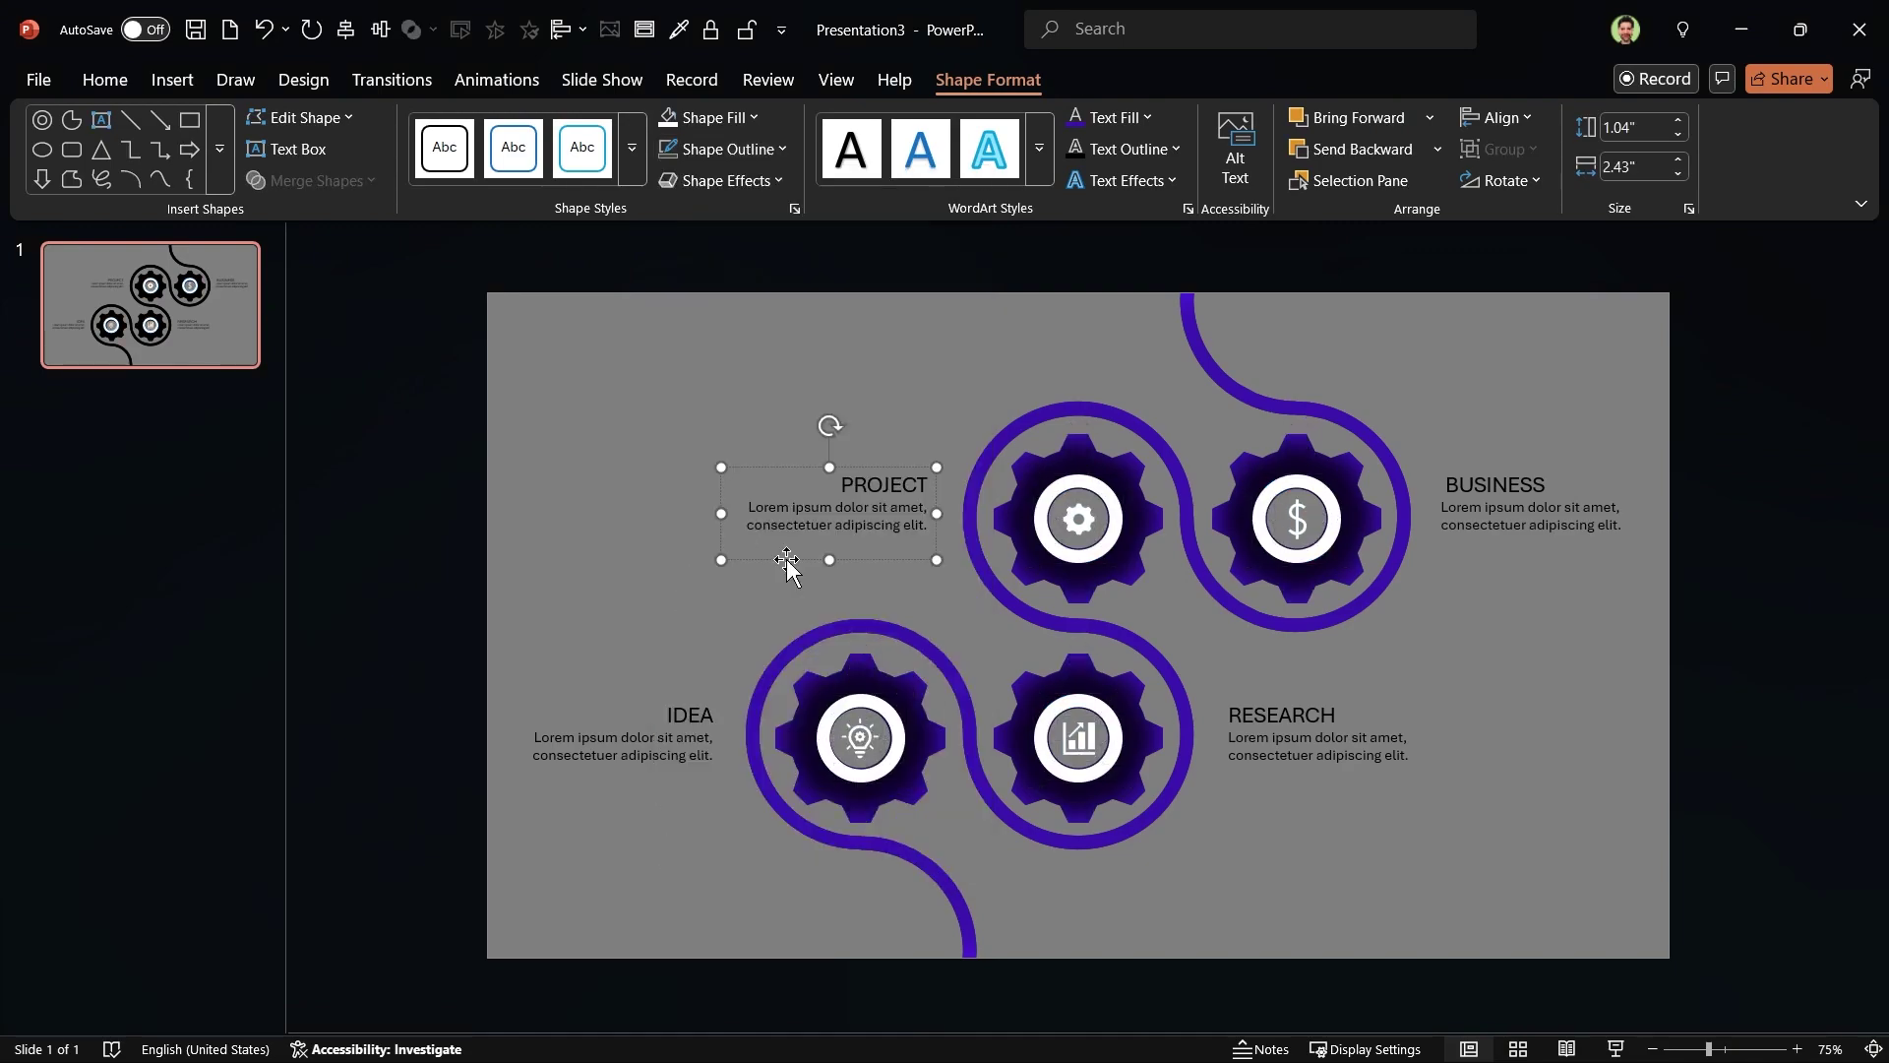
left_click(623, 745, "shift")
left_click(1318, 745, "shift")
left_click(1500, 509, "shift")
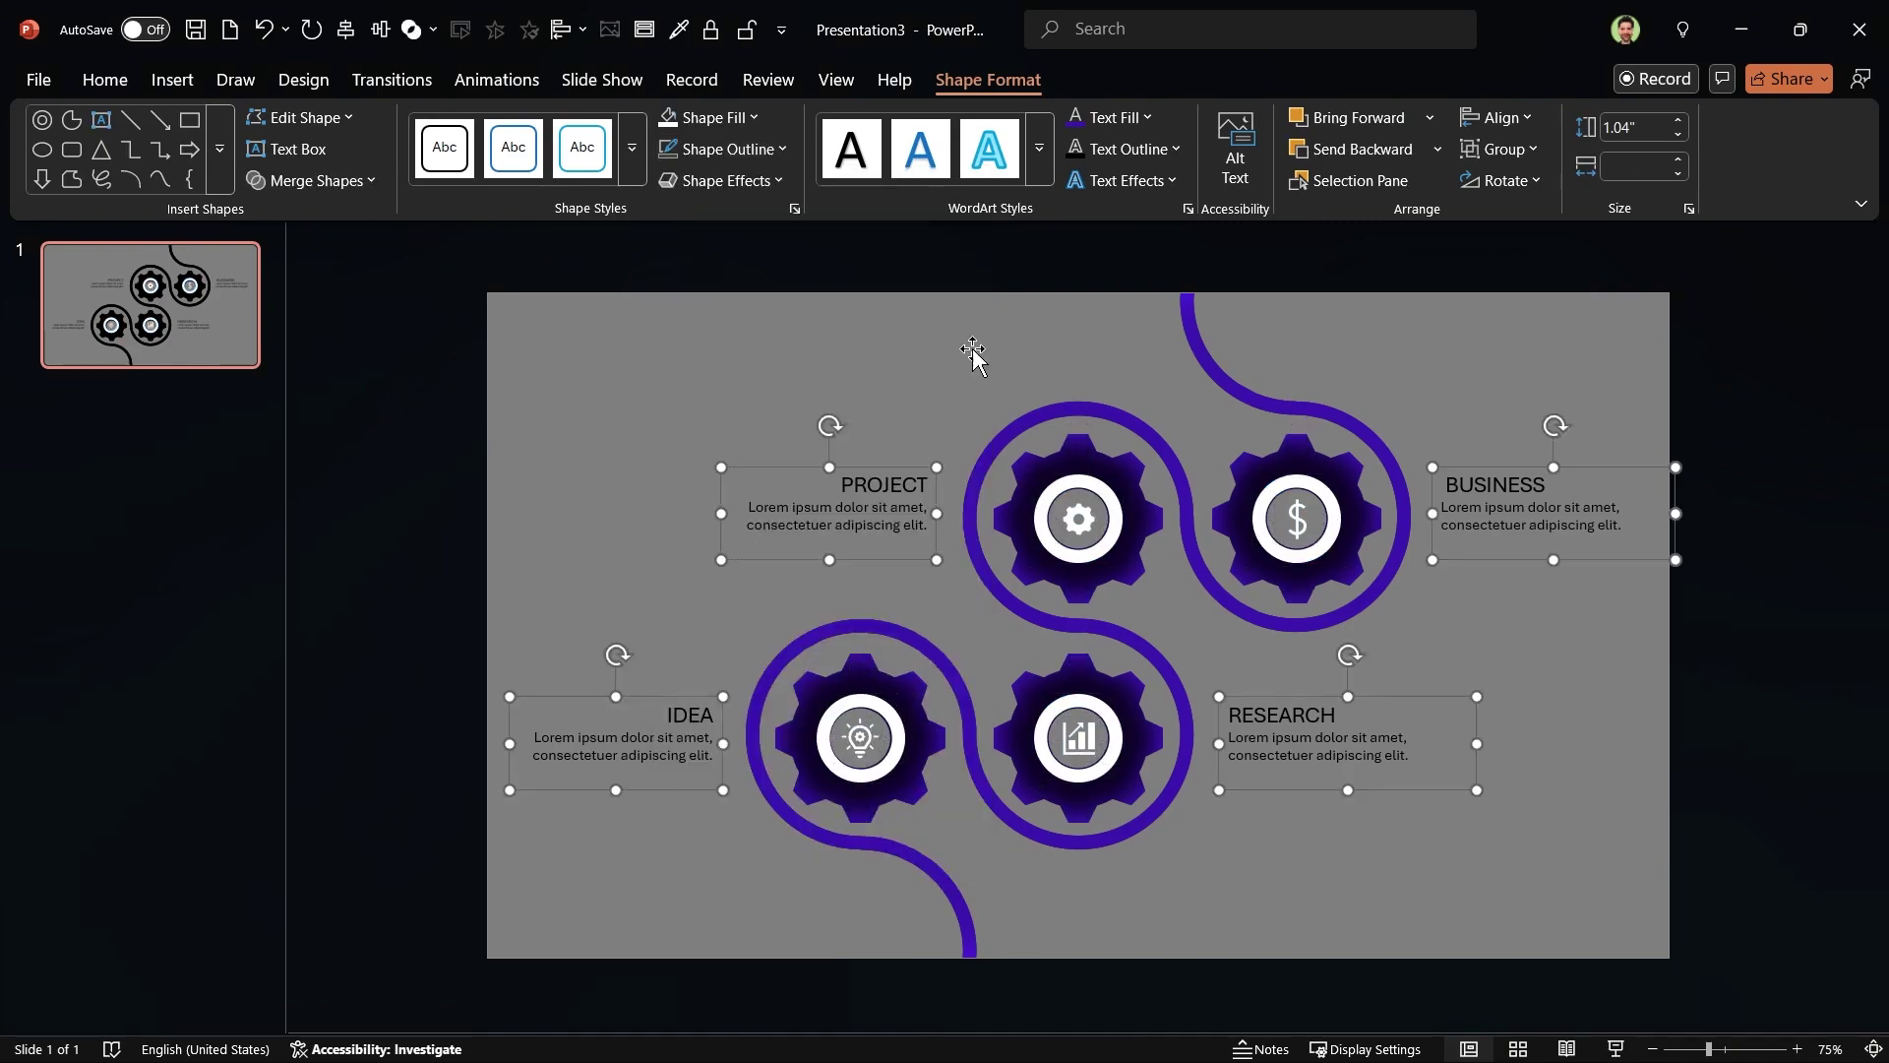
left_click(1132, 121)
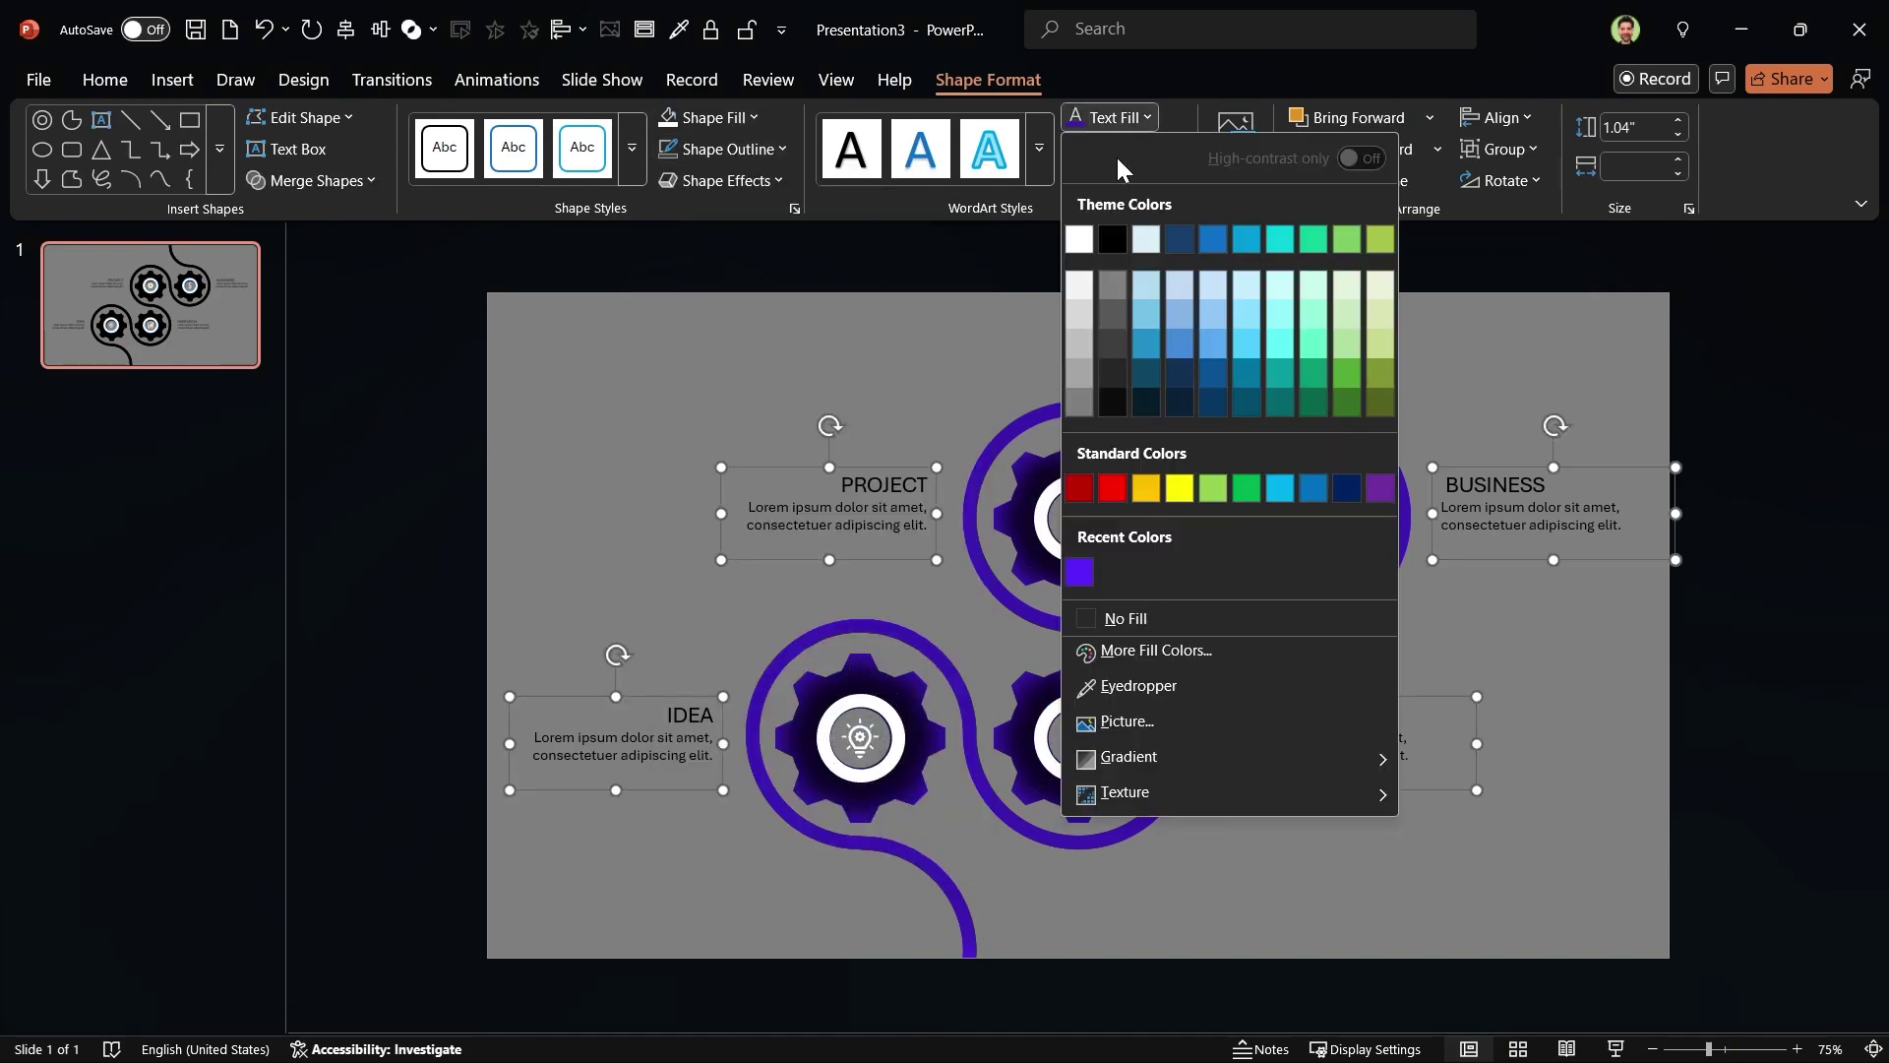
left_click(1079, 572)
Step: Set the slide background to a solid black fill
left_click(593, 868)
right_click(592, 874)
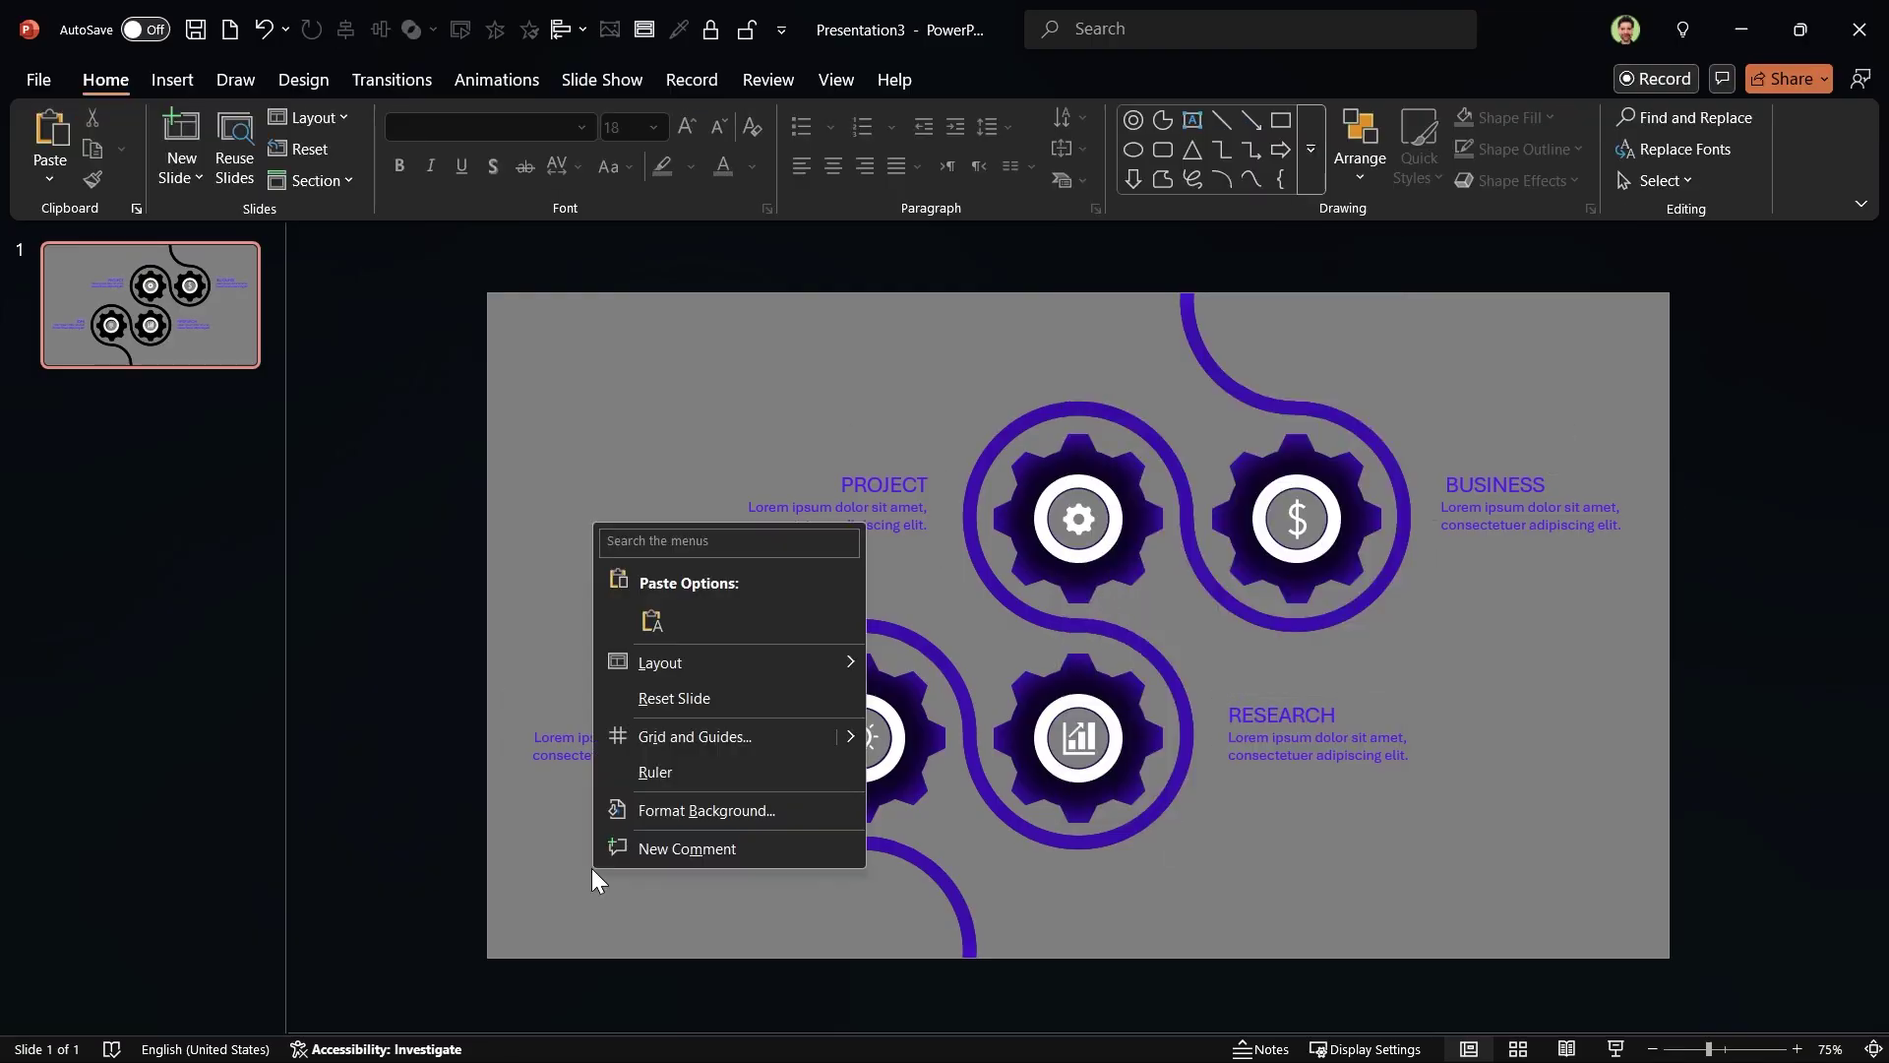
left_click(664, 820)
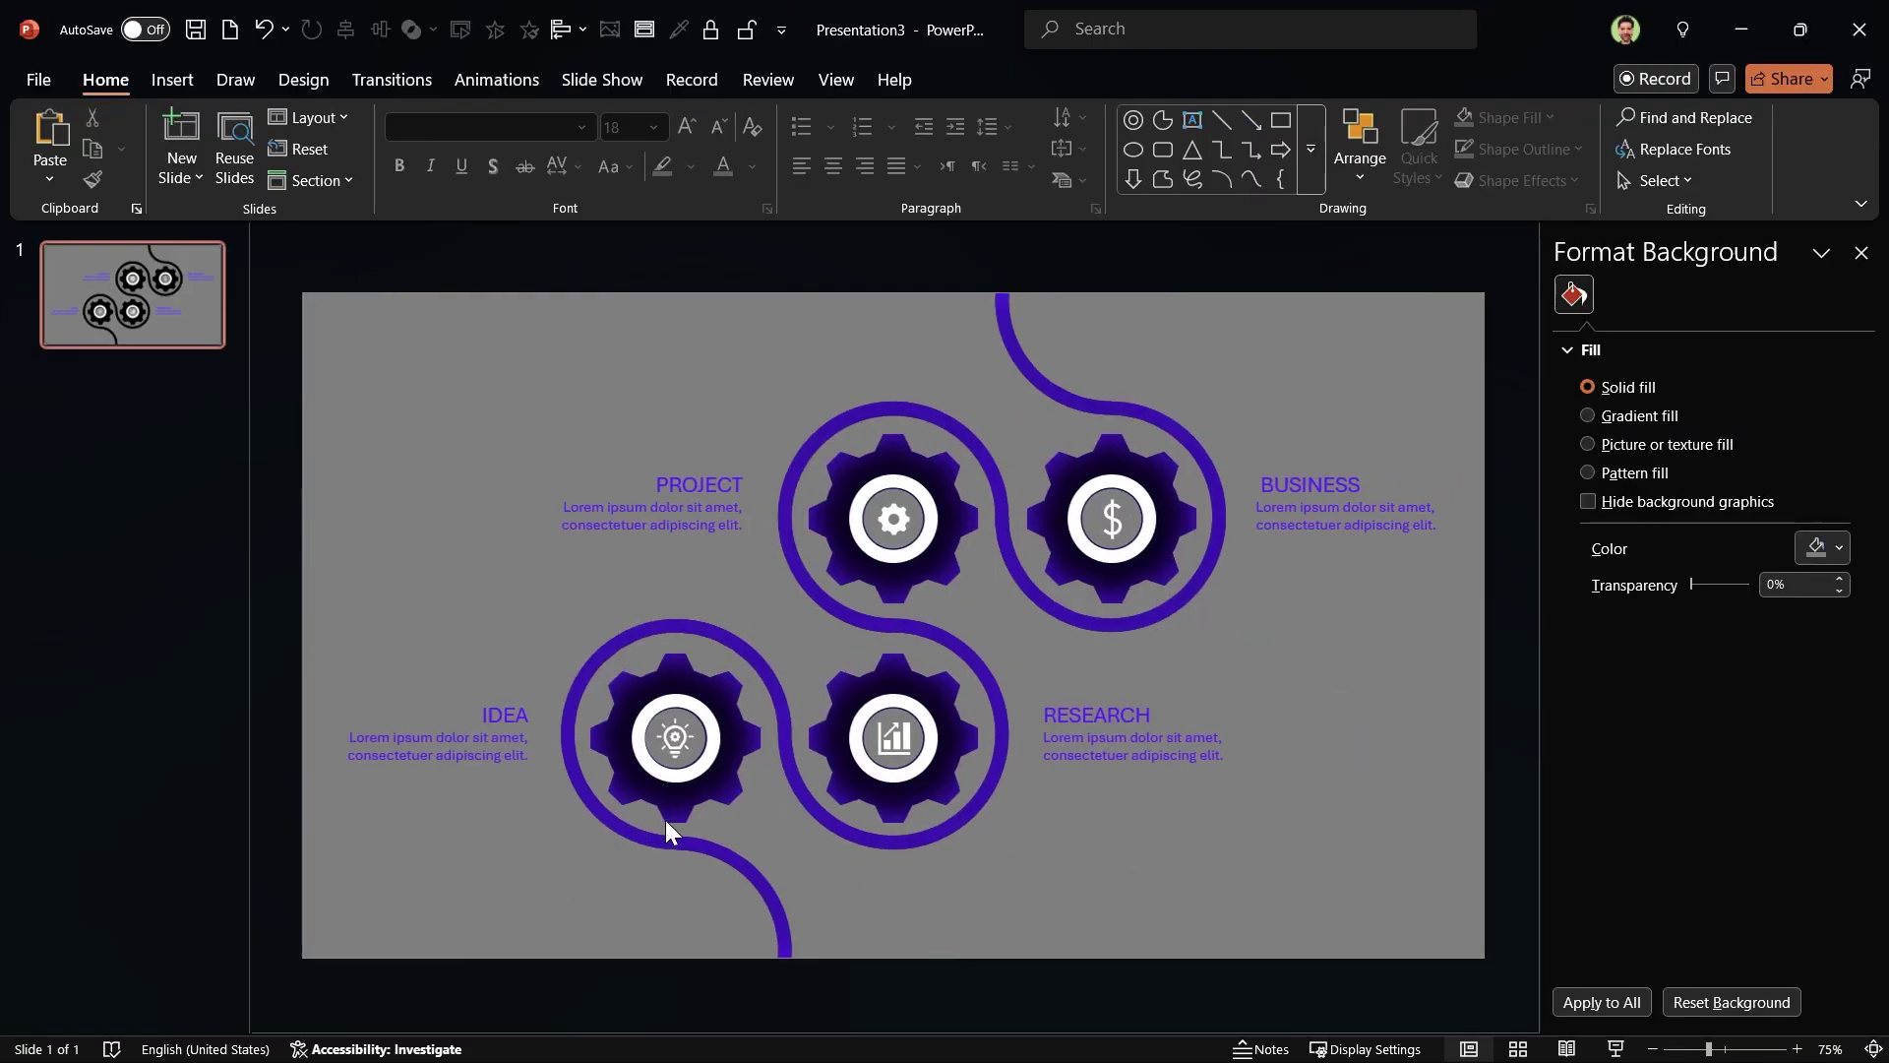
left_click(1840, 548)
left_click(1585, 143)
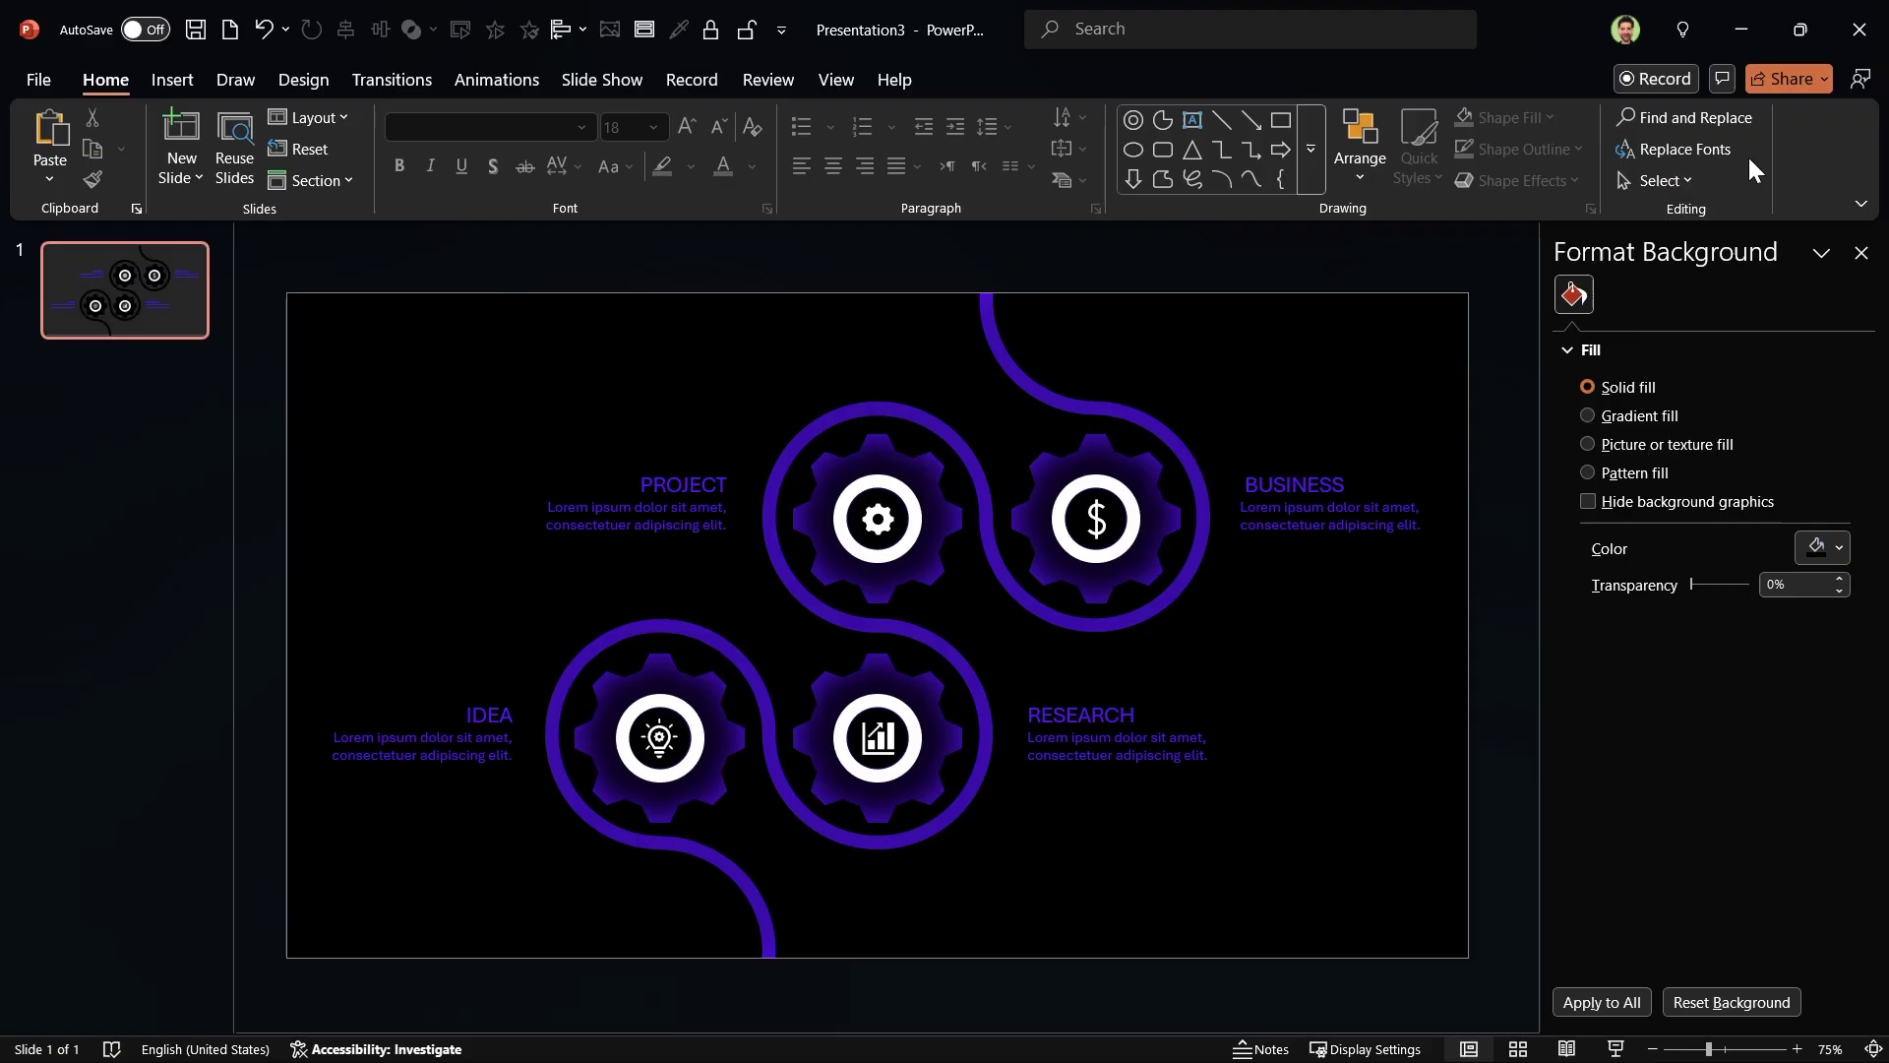
left_click(1858, 254)
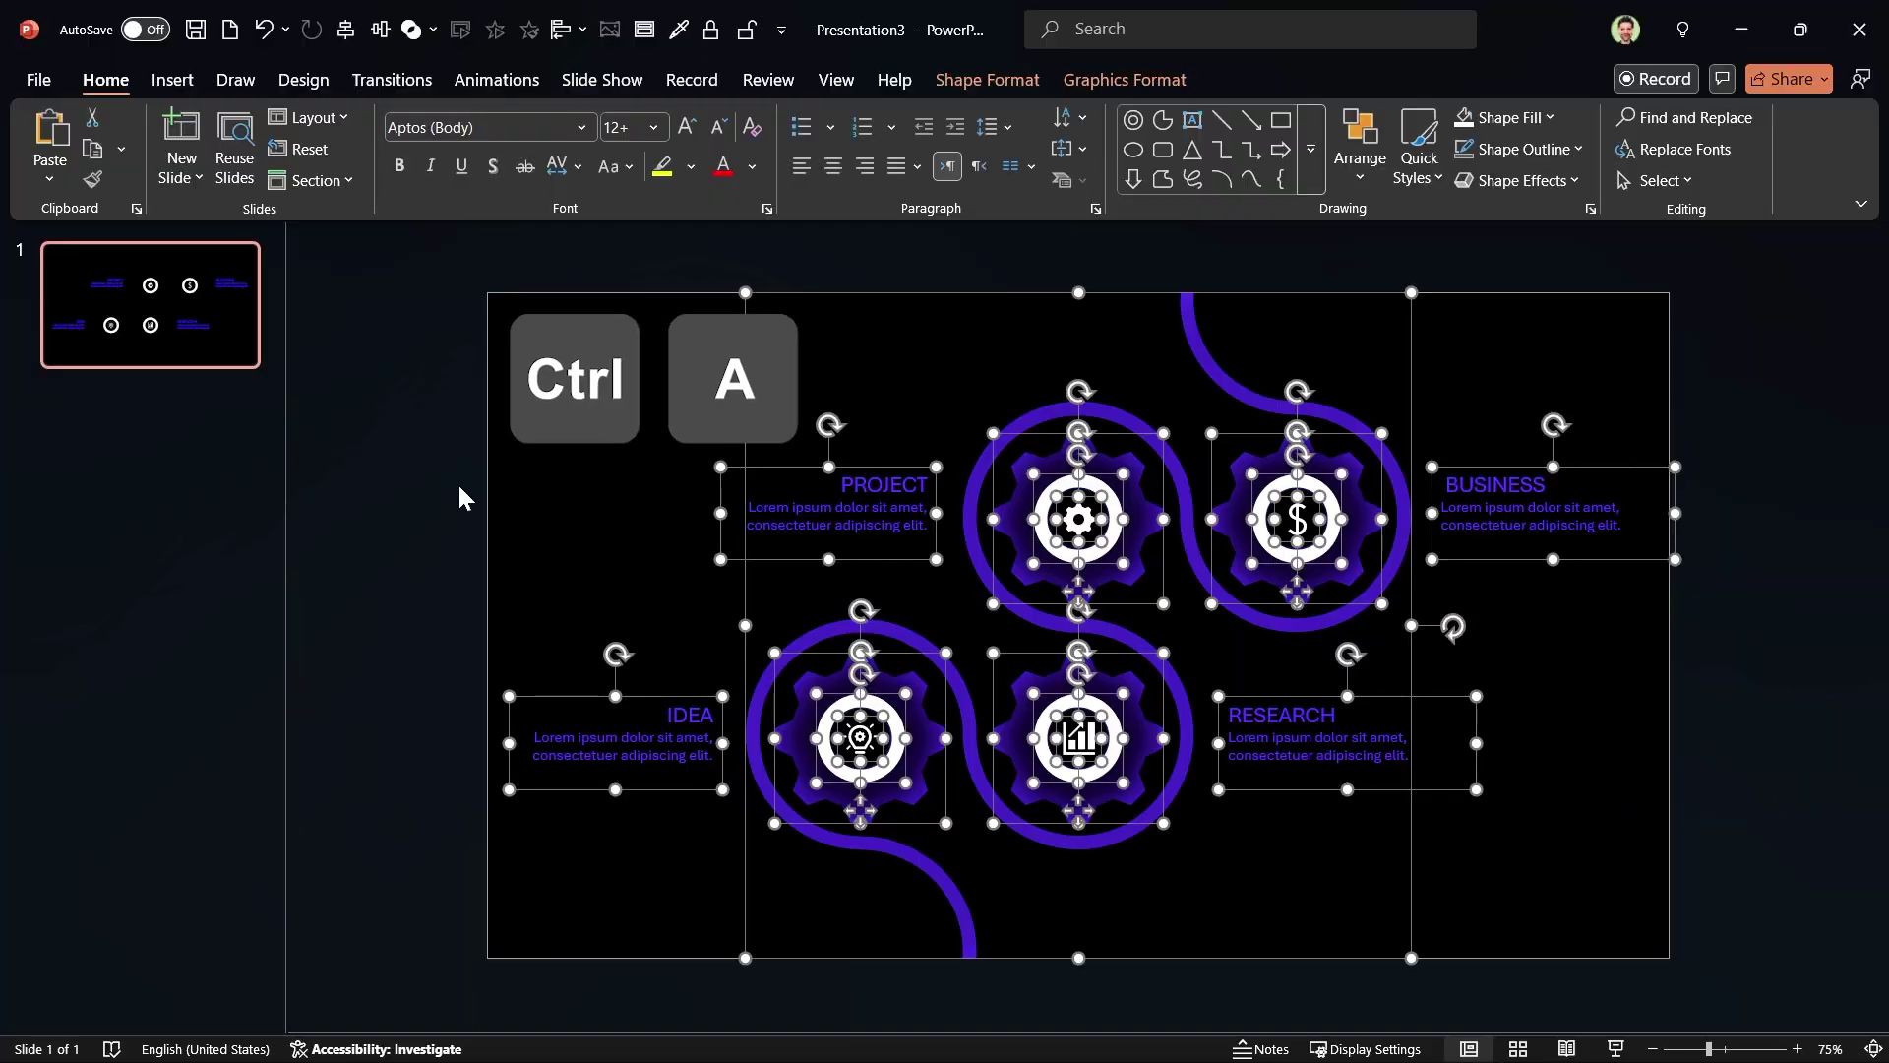
Step: Apply a Fade entrance to all selected objects so they play together as step 1
left_click(474, 83)
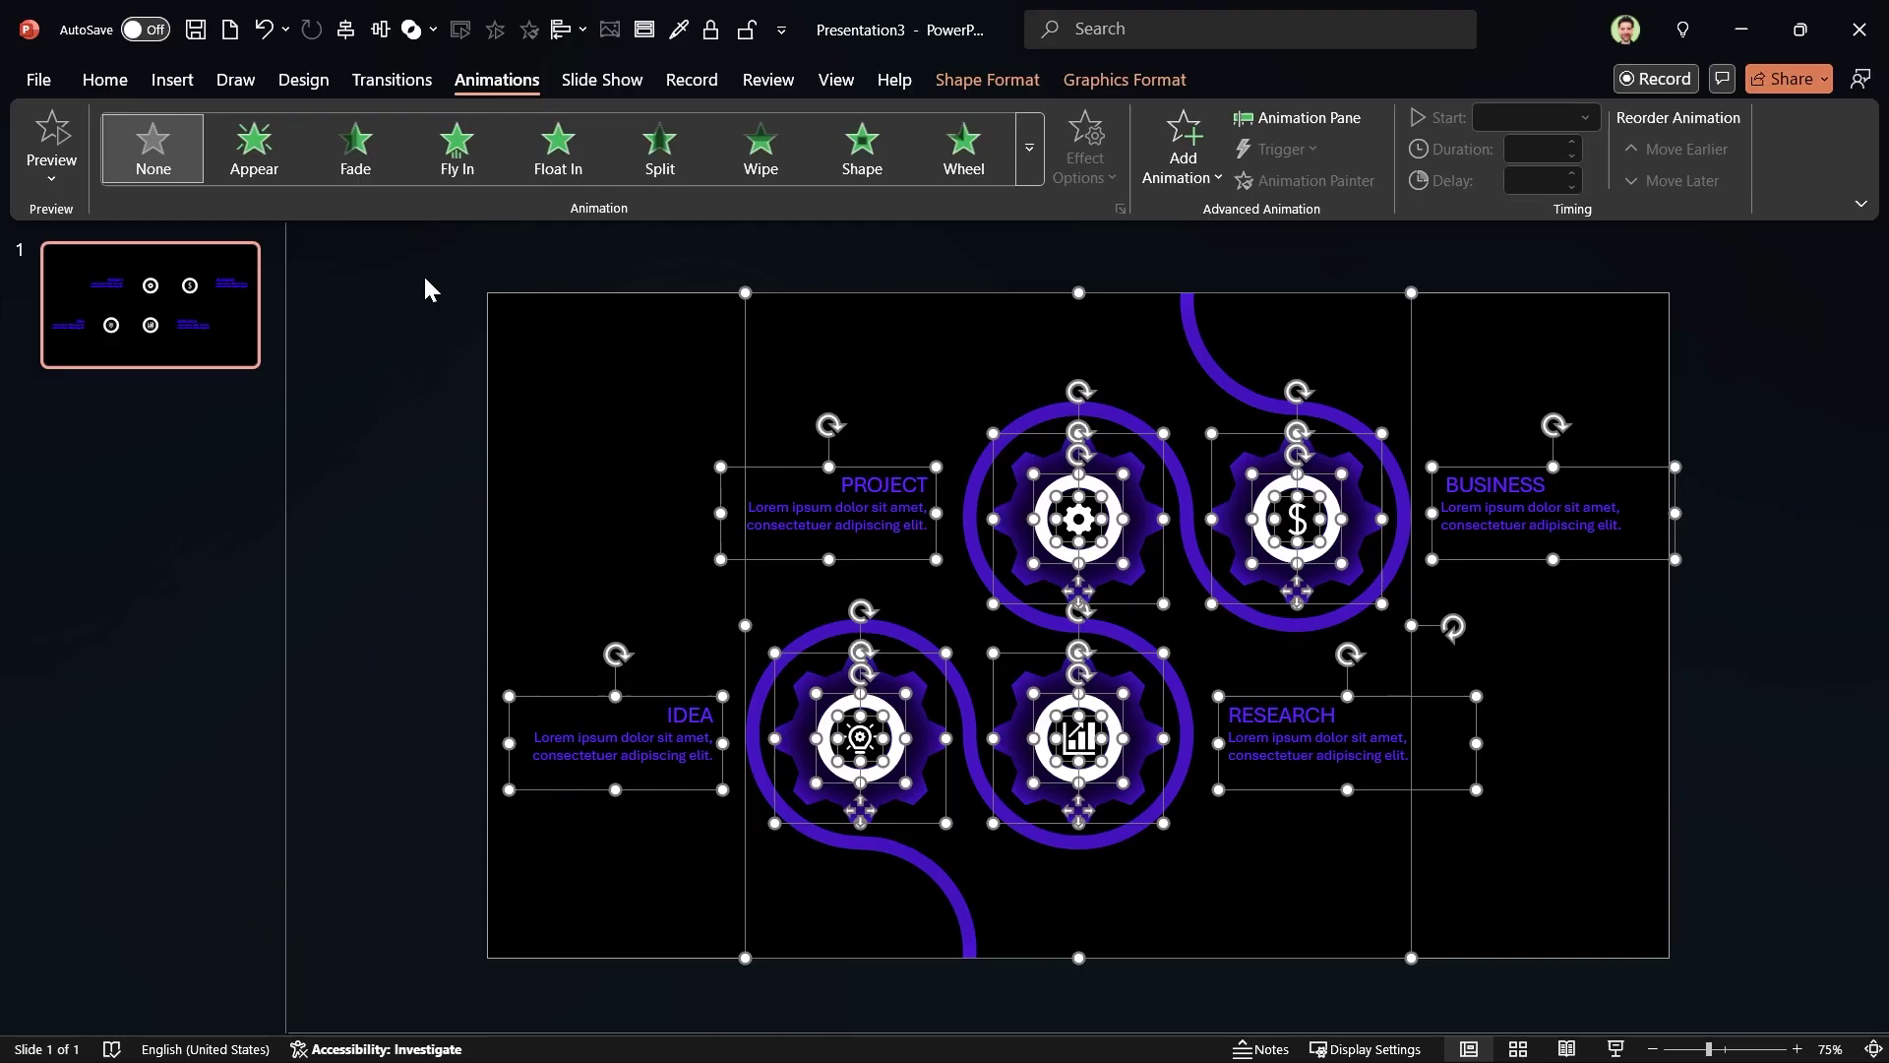
left_click(346, 168)
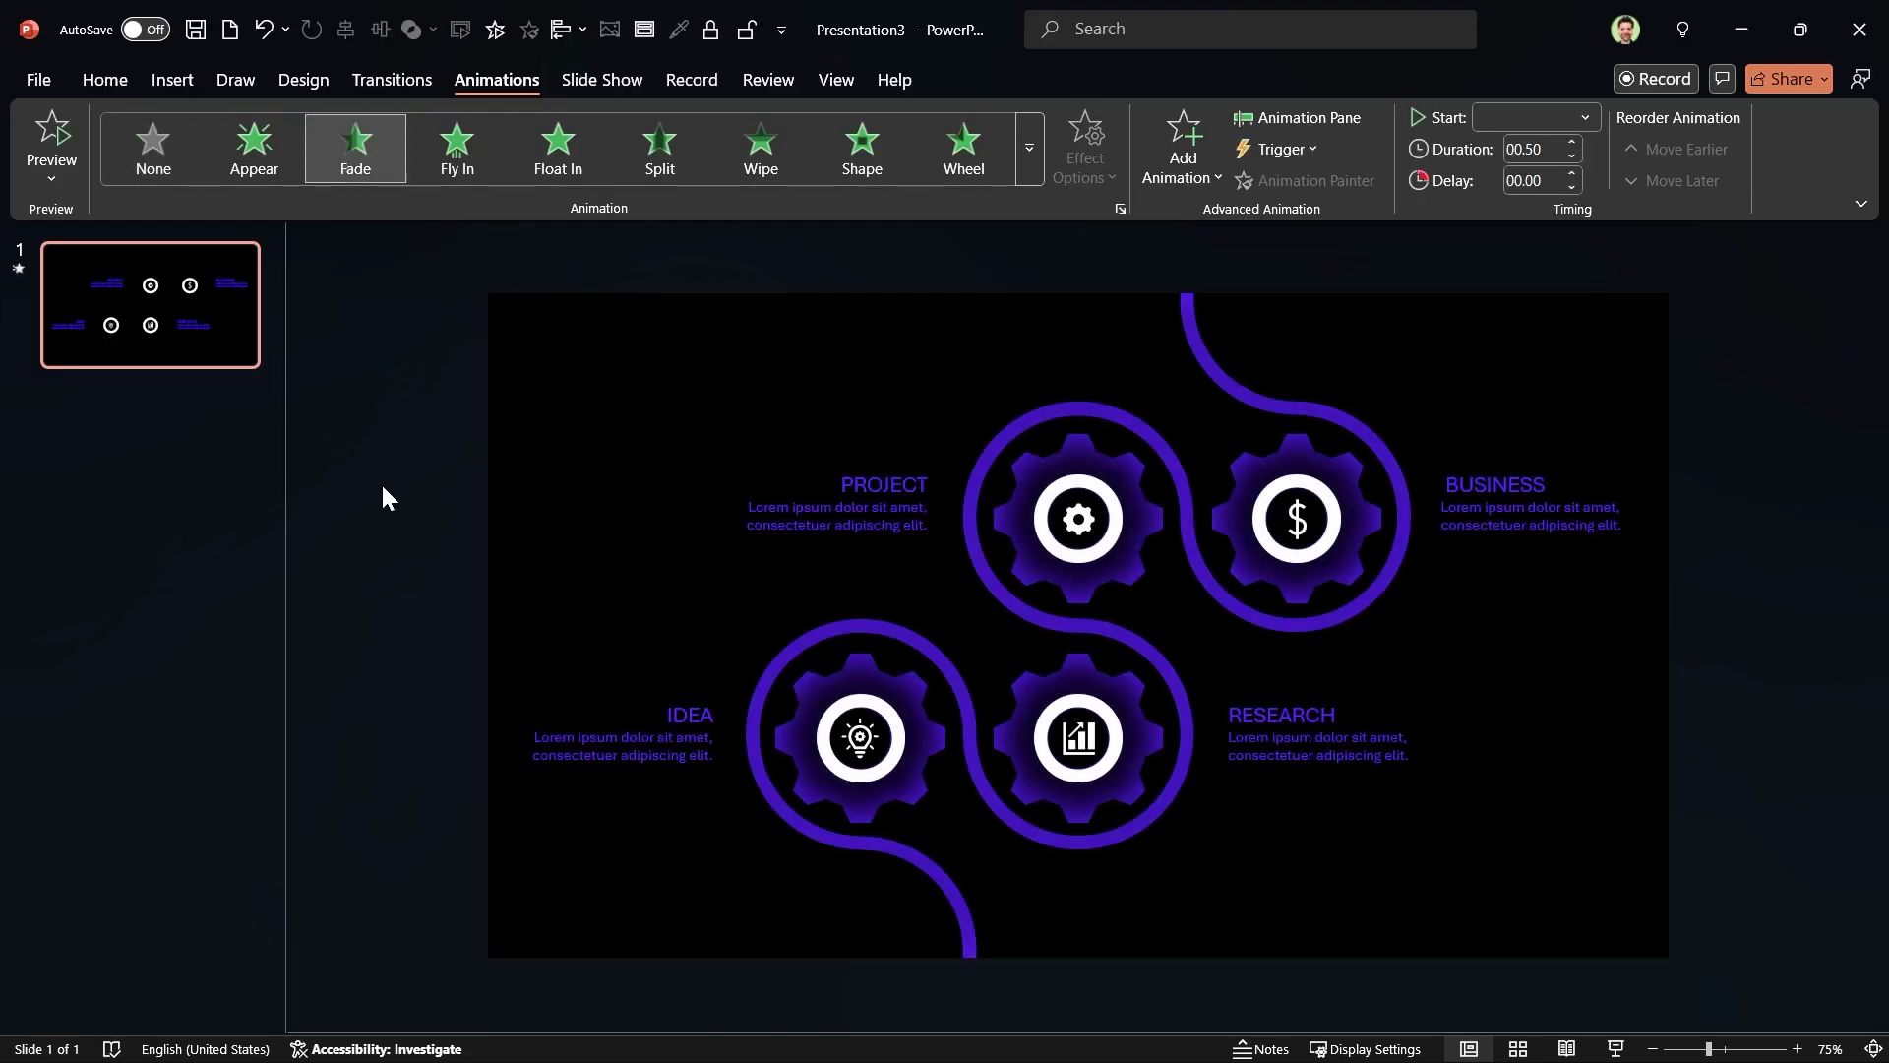
left_click(380, 482)
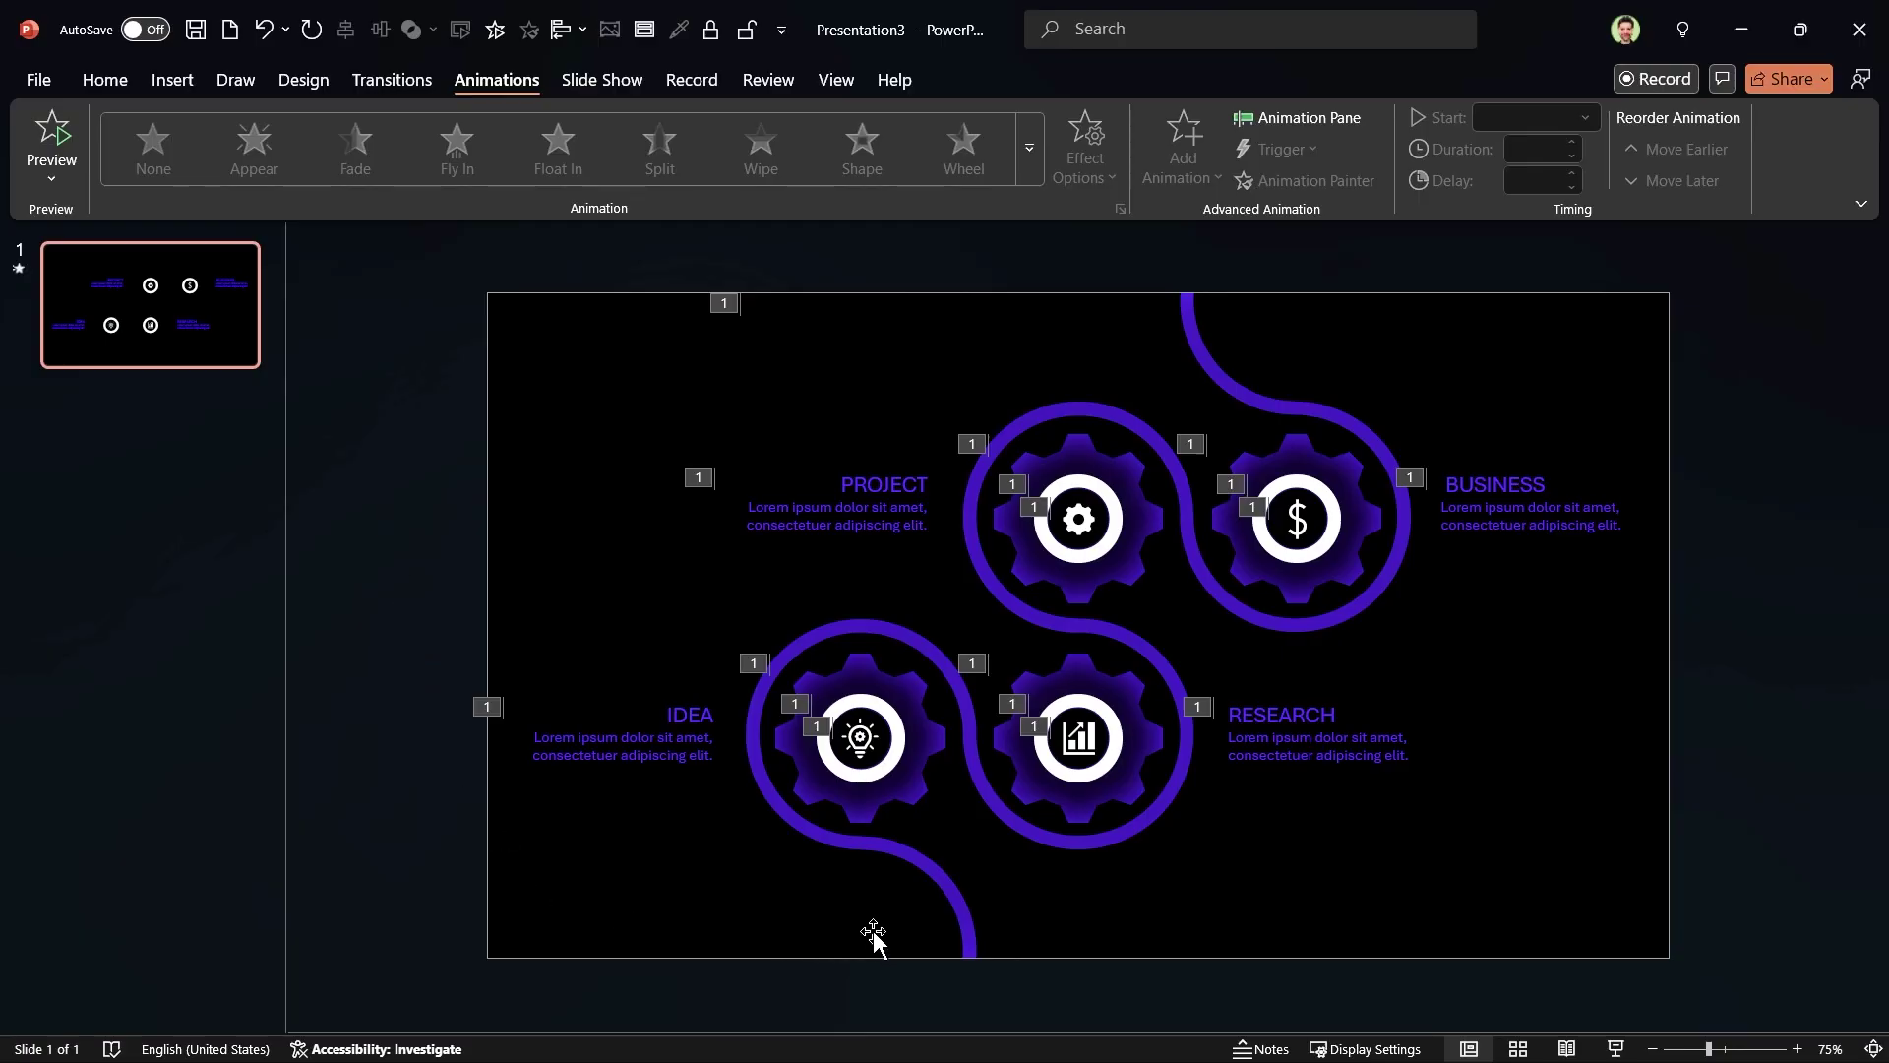
Step: Give the large curved line a Wipe entrance and the four text blocks a Fly In entrance
left_click(930, 879)
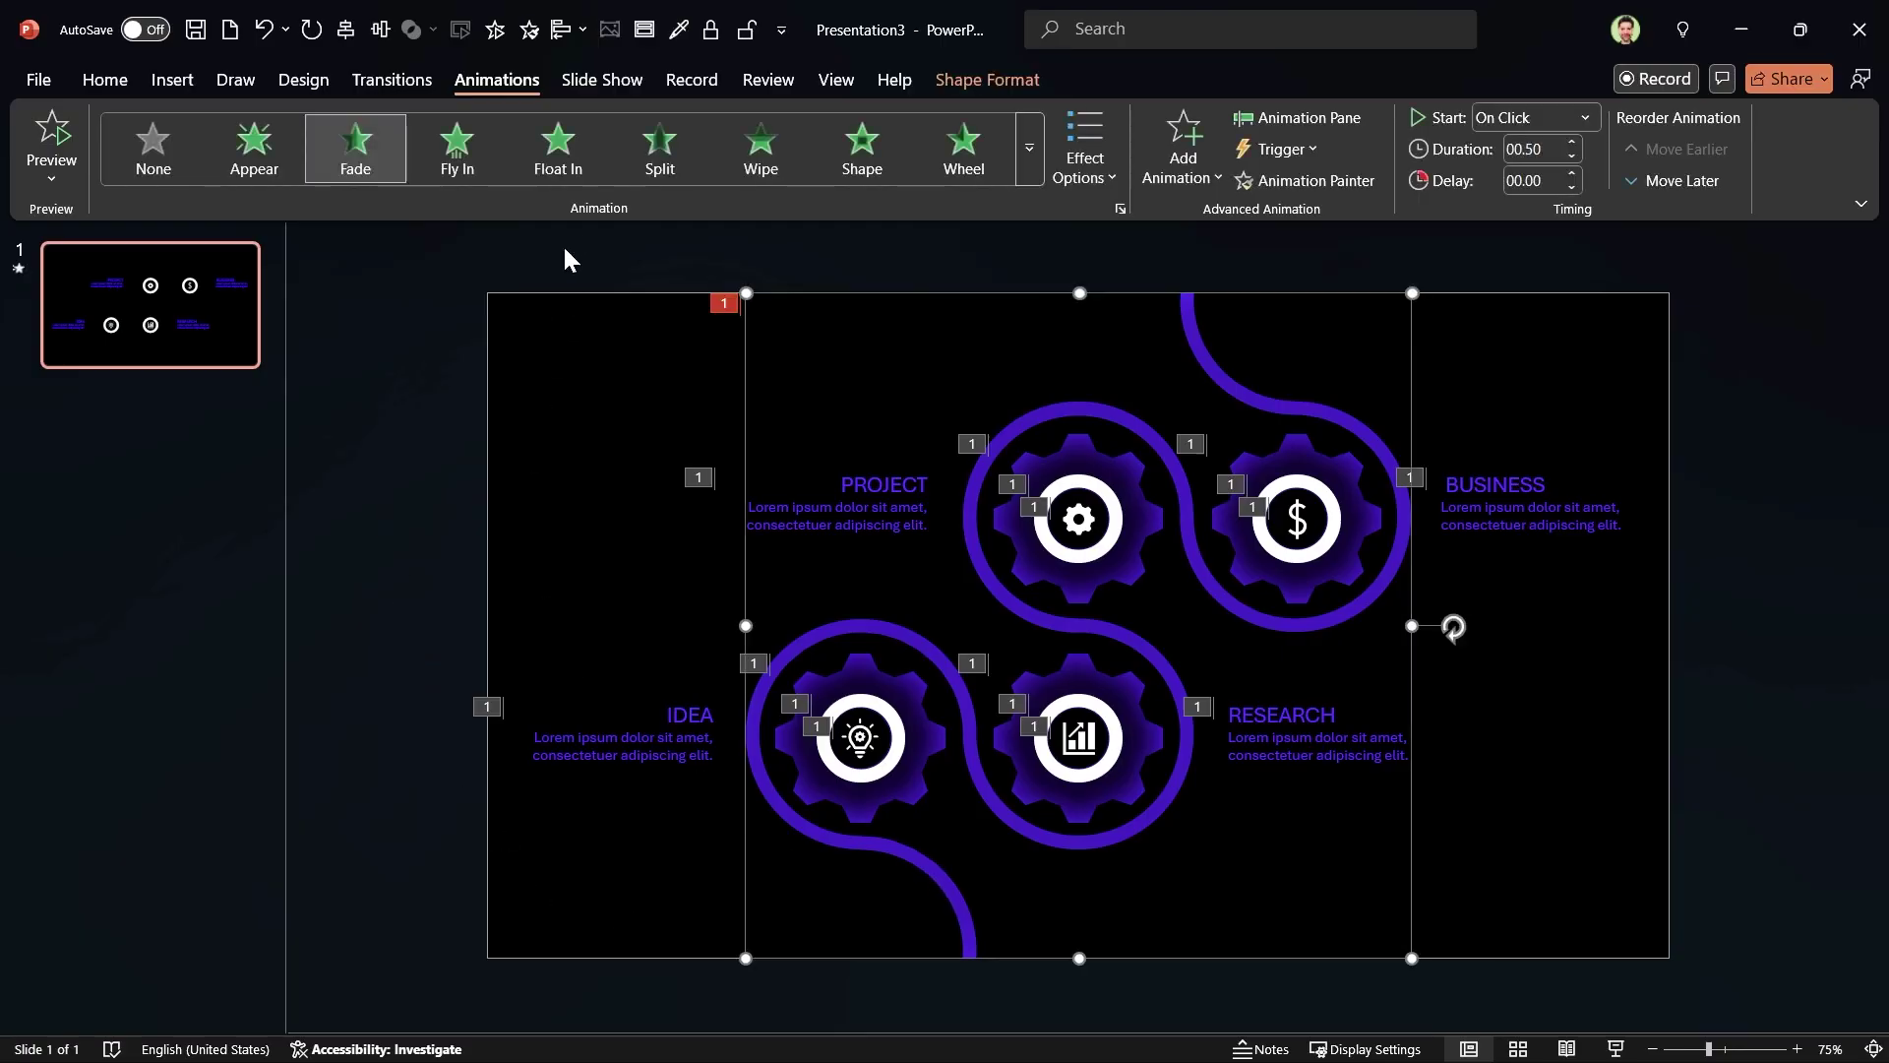
left_click(758, 175)
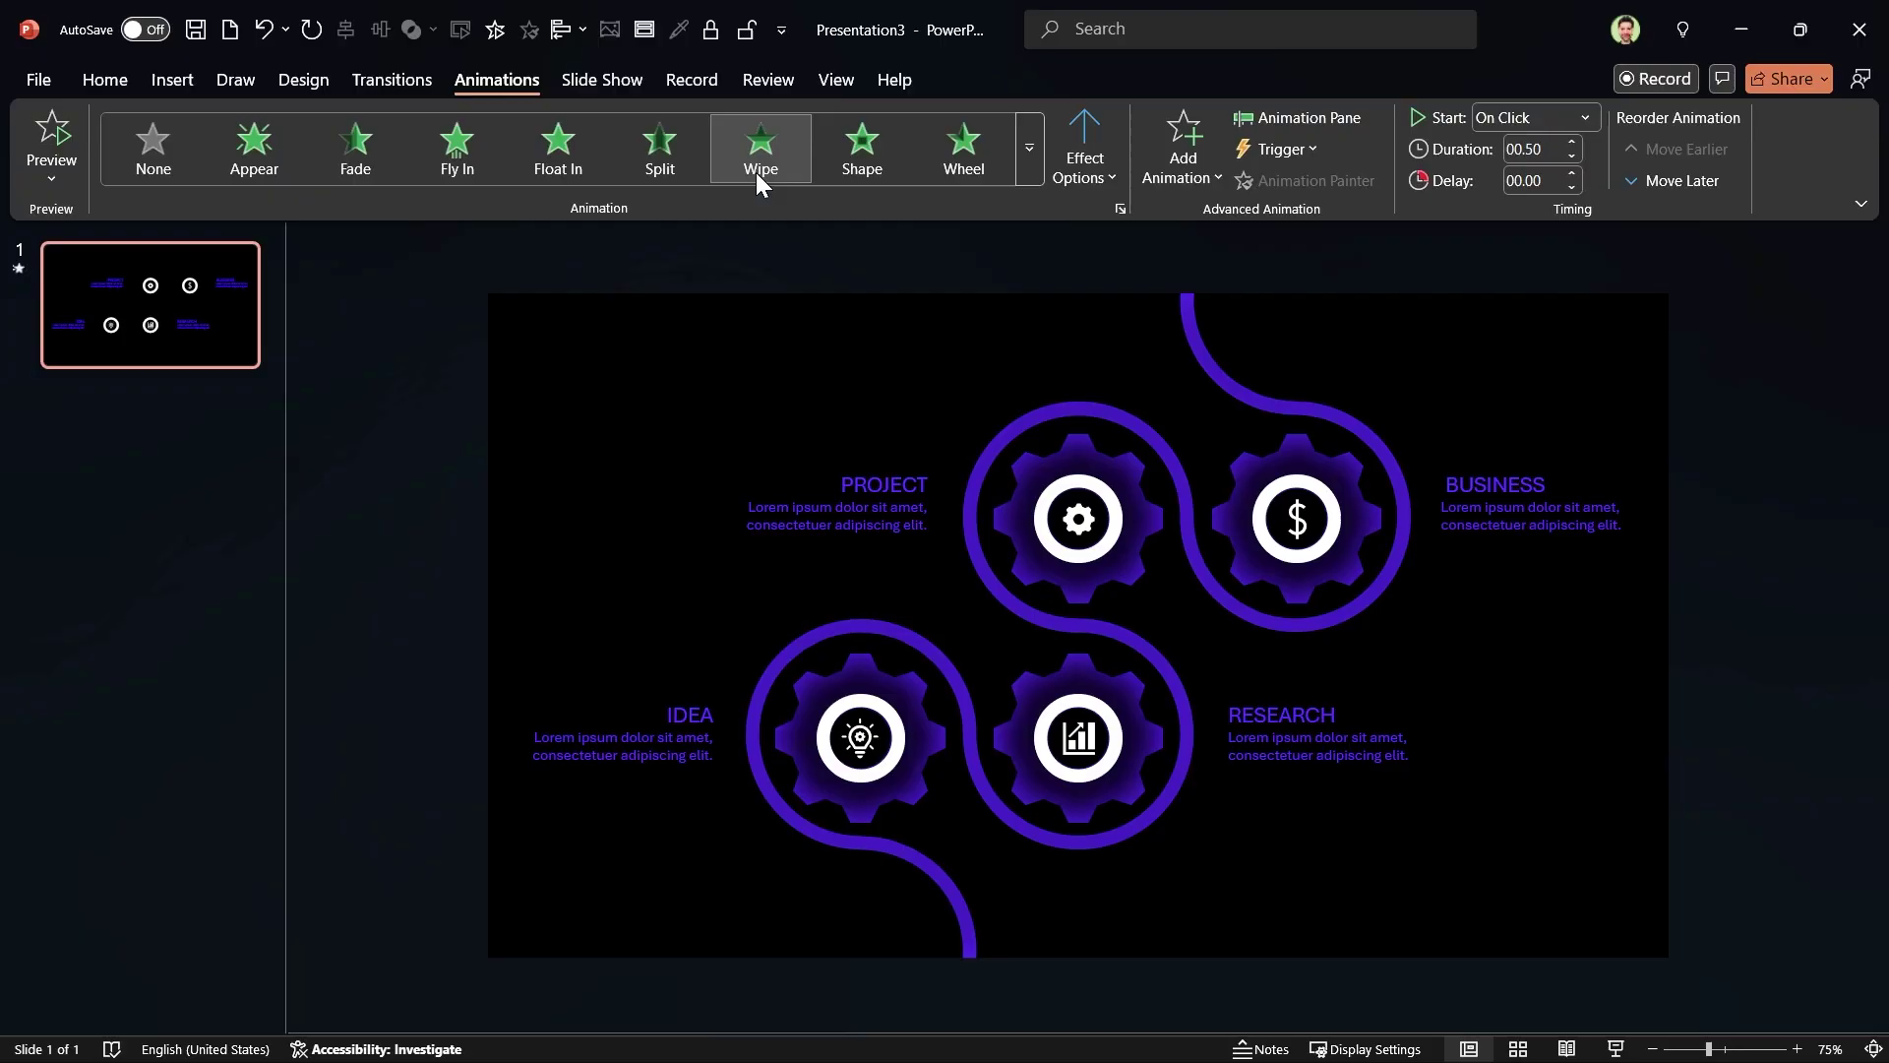
key("ctrl")
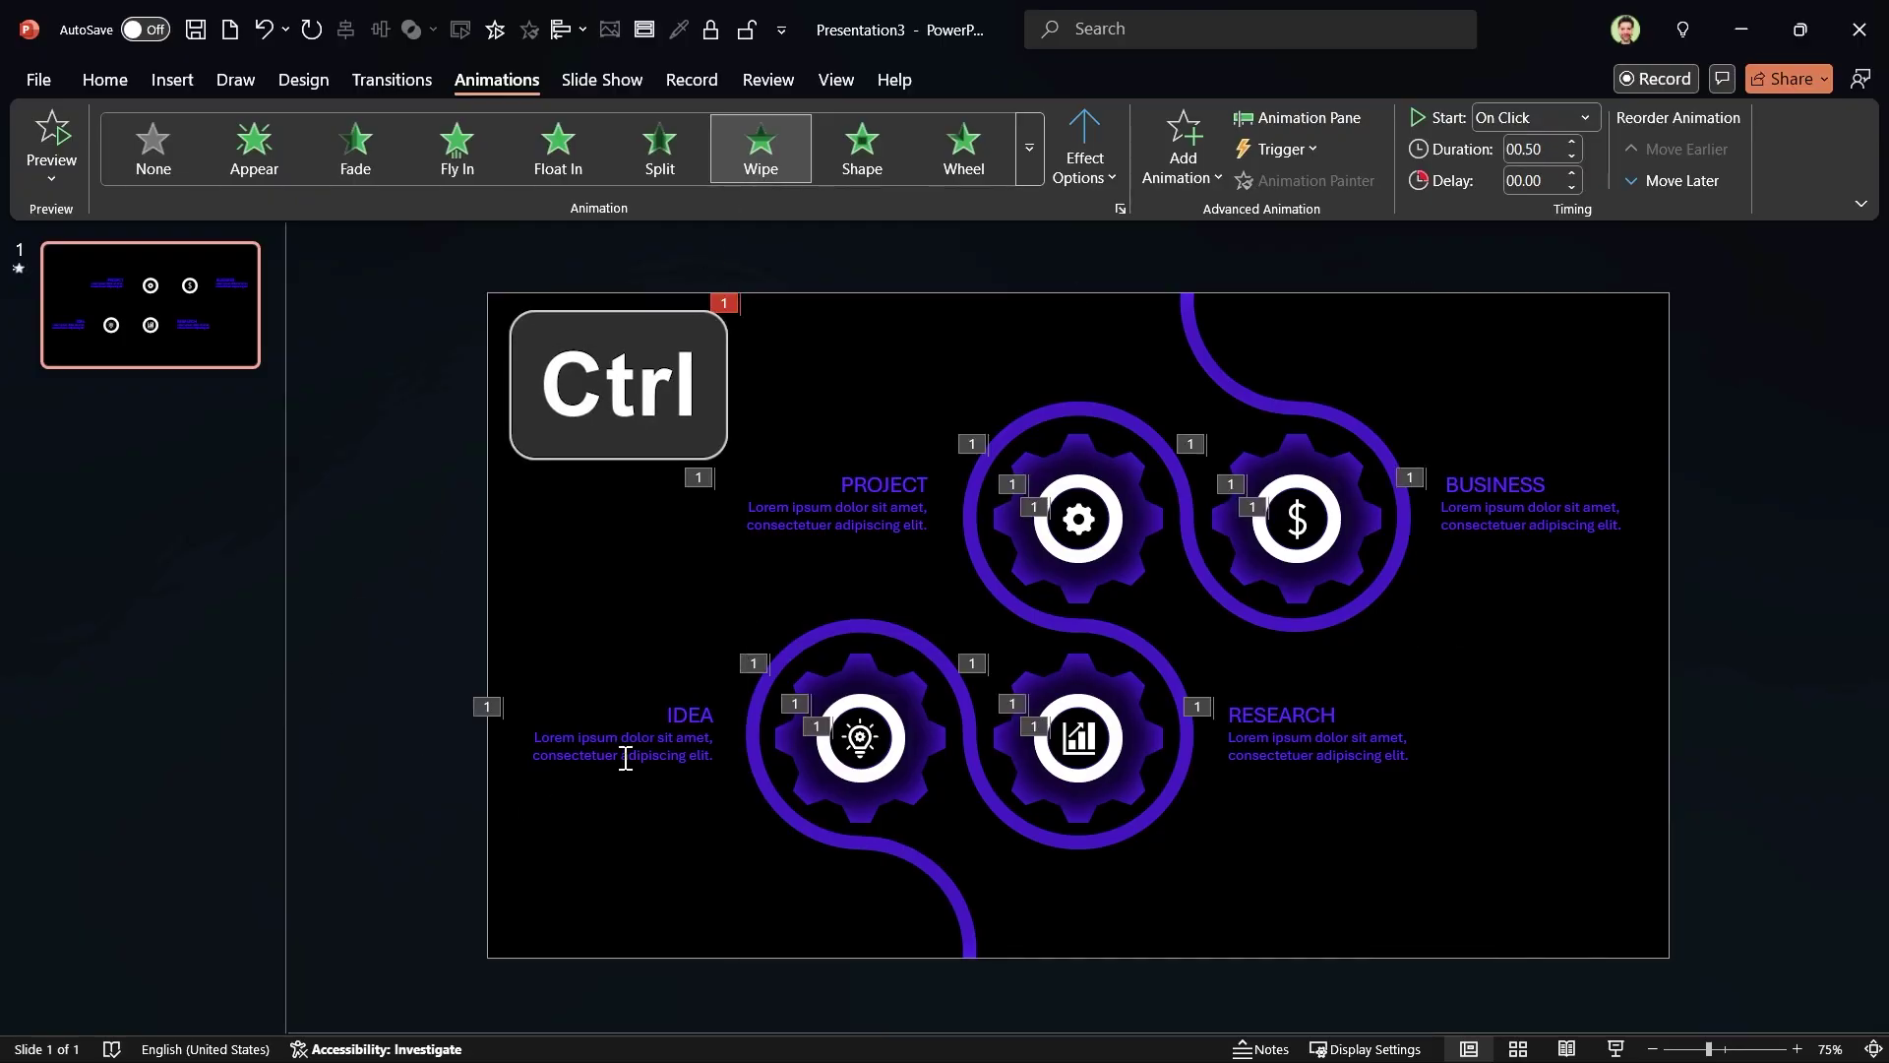
left_click(625, 757)
left_click(807, 509, "ctrl")
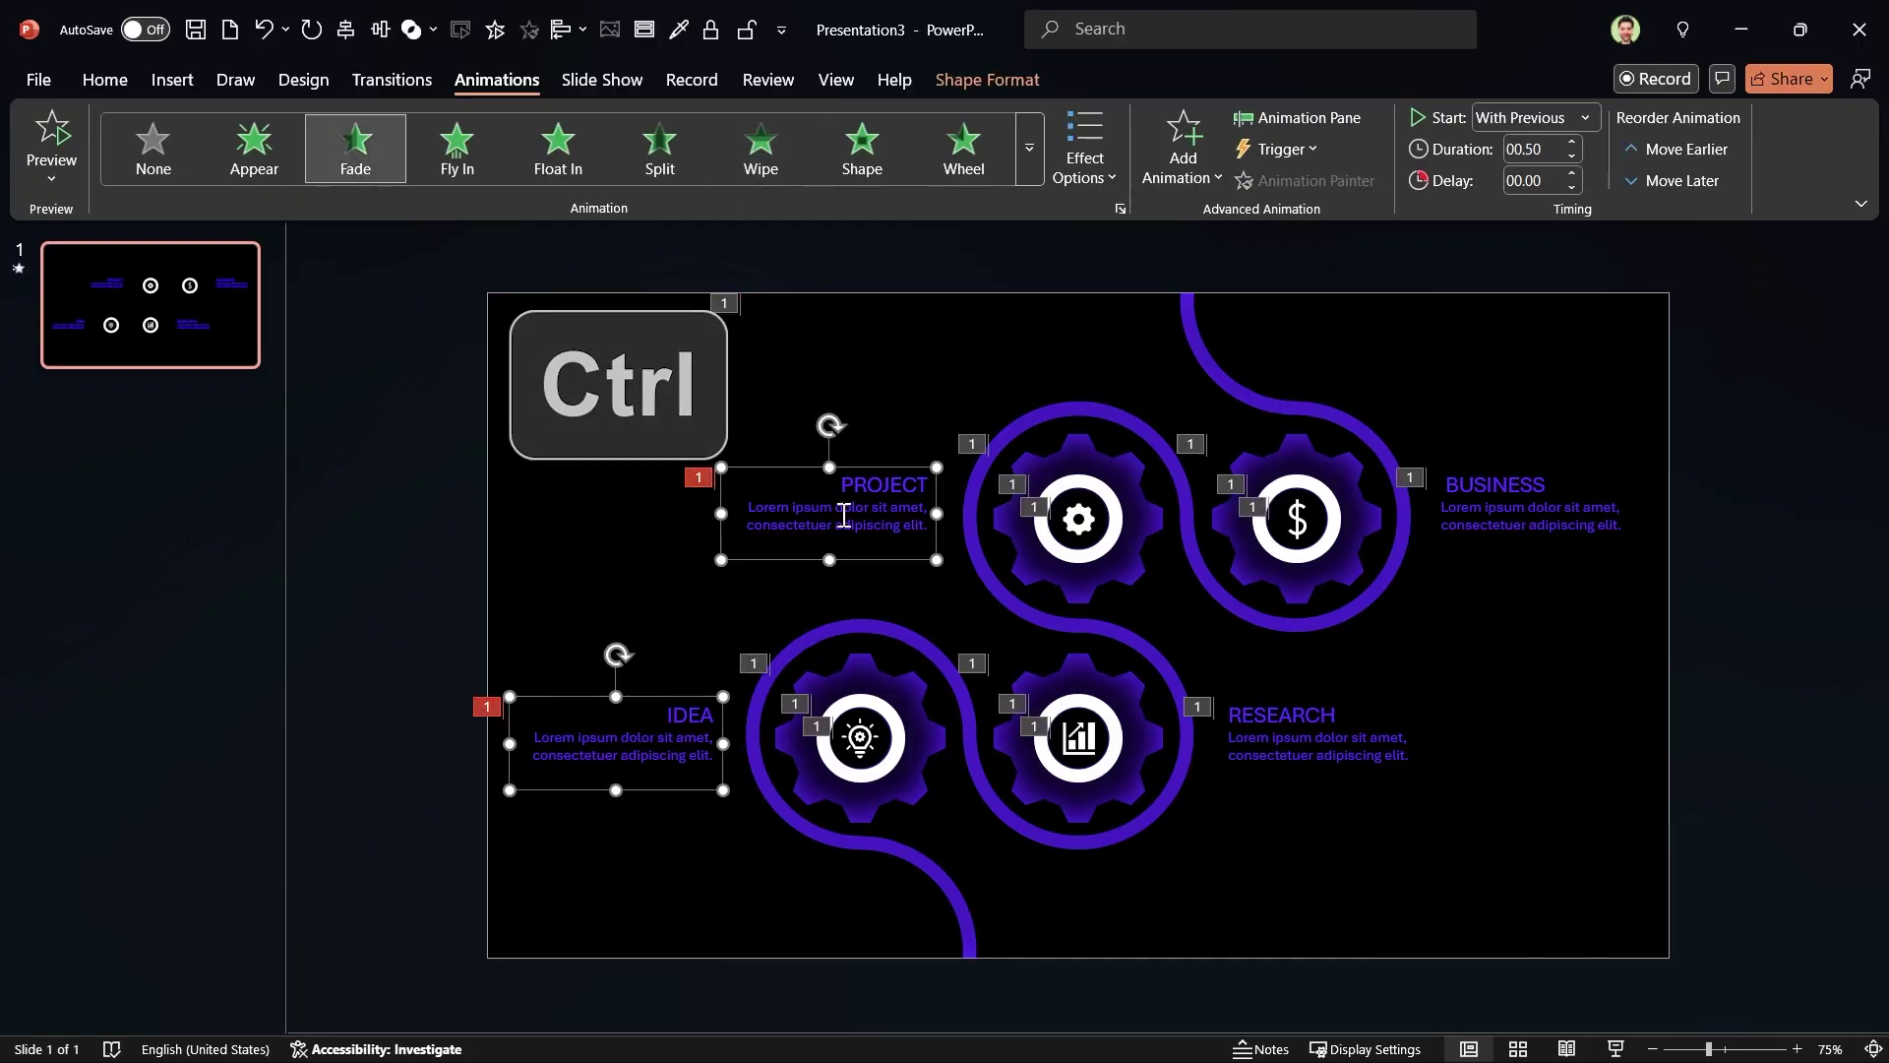
left_click(1483, 529, "ctrl")
left_click(1320, 728, "ctrl")
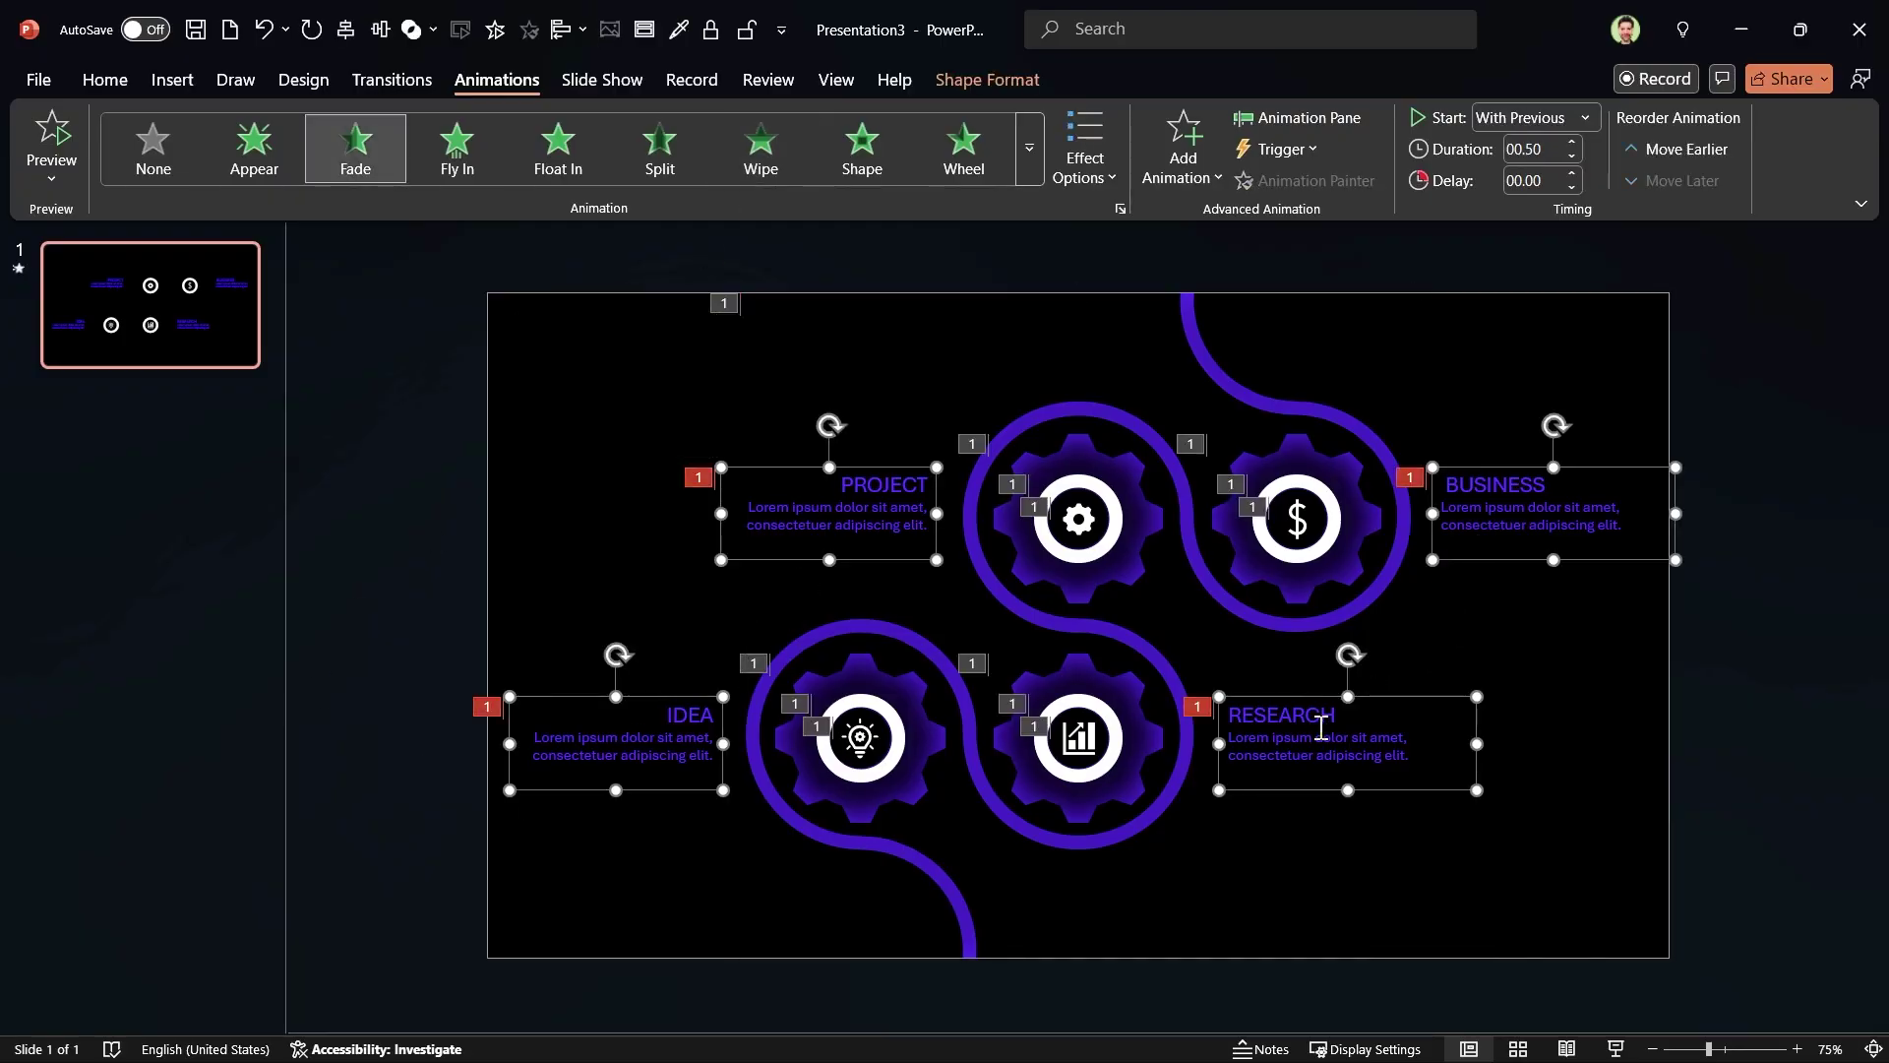
left_click(470, 162)
Step: Set IDEA and PROJECT to fly in From Left, RESEARCH and BUSINESS From Right
left_click(611, 759)
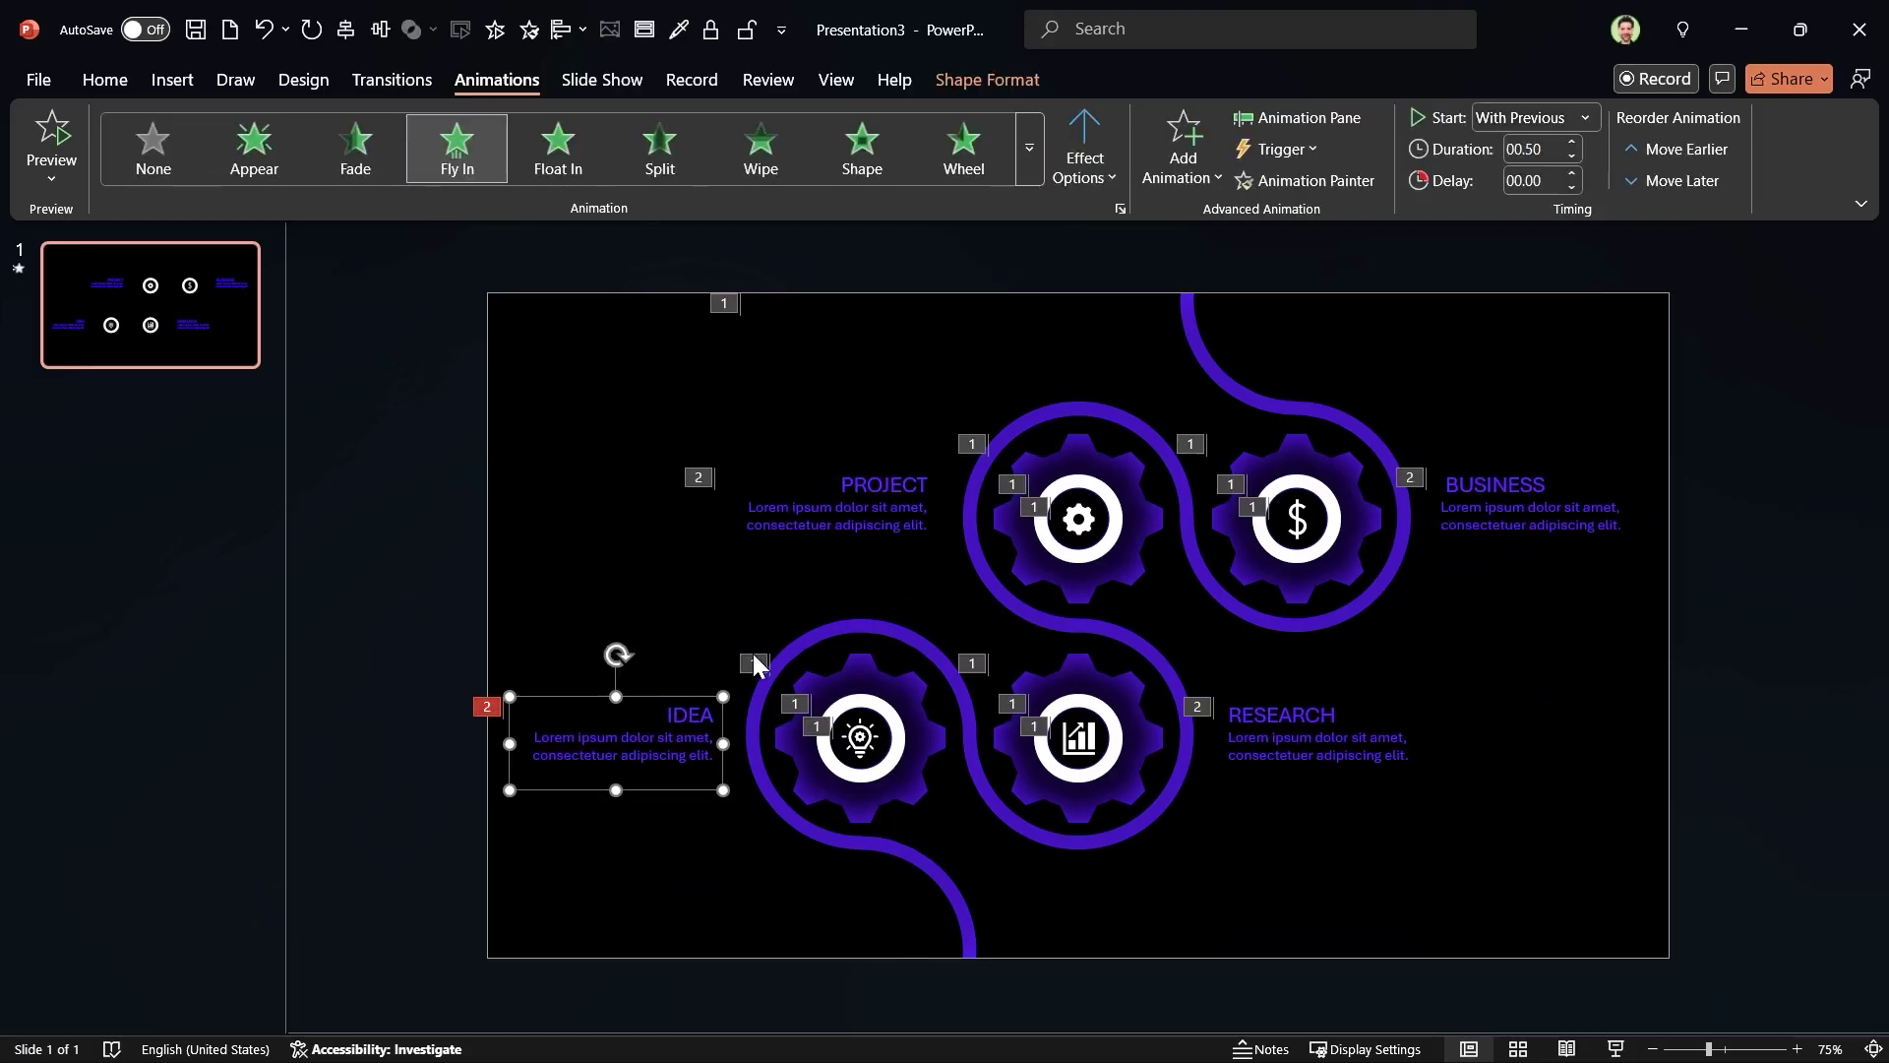
left_click(849, 497, "ctrl")
left_click(1084, 173)
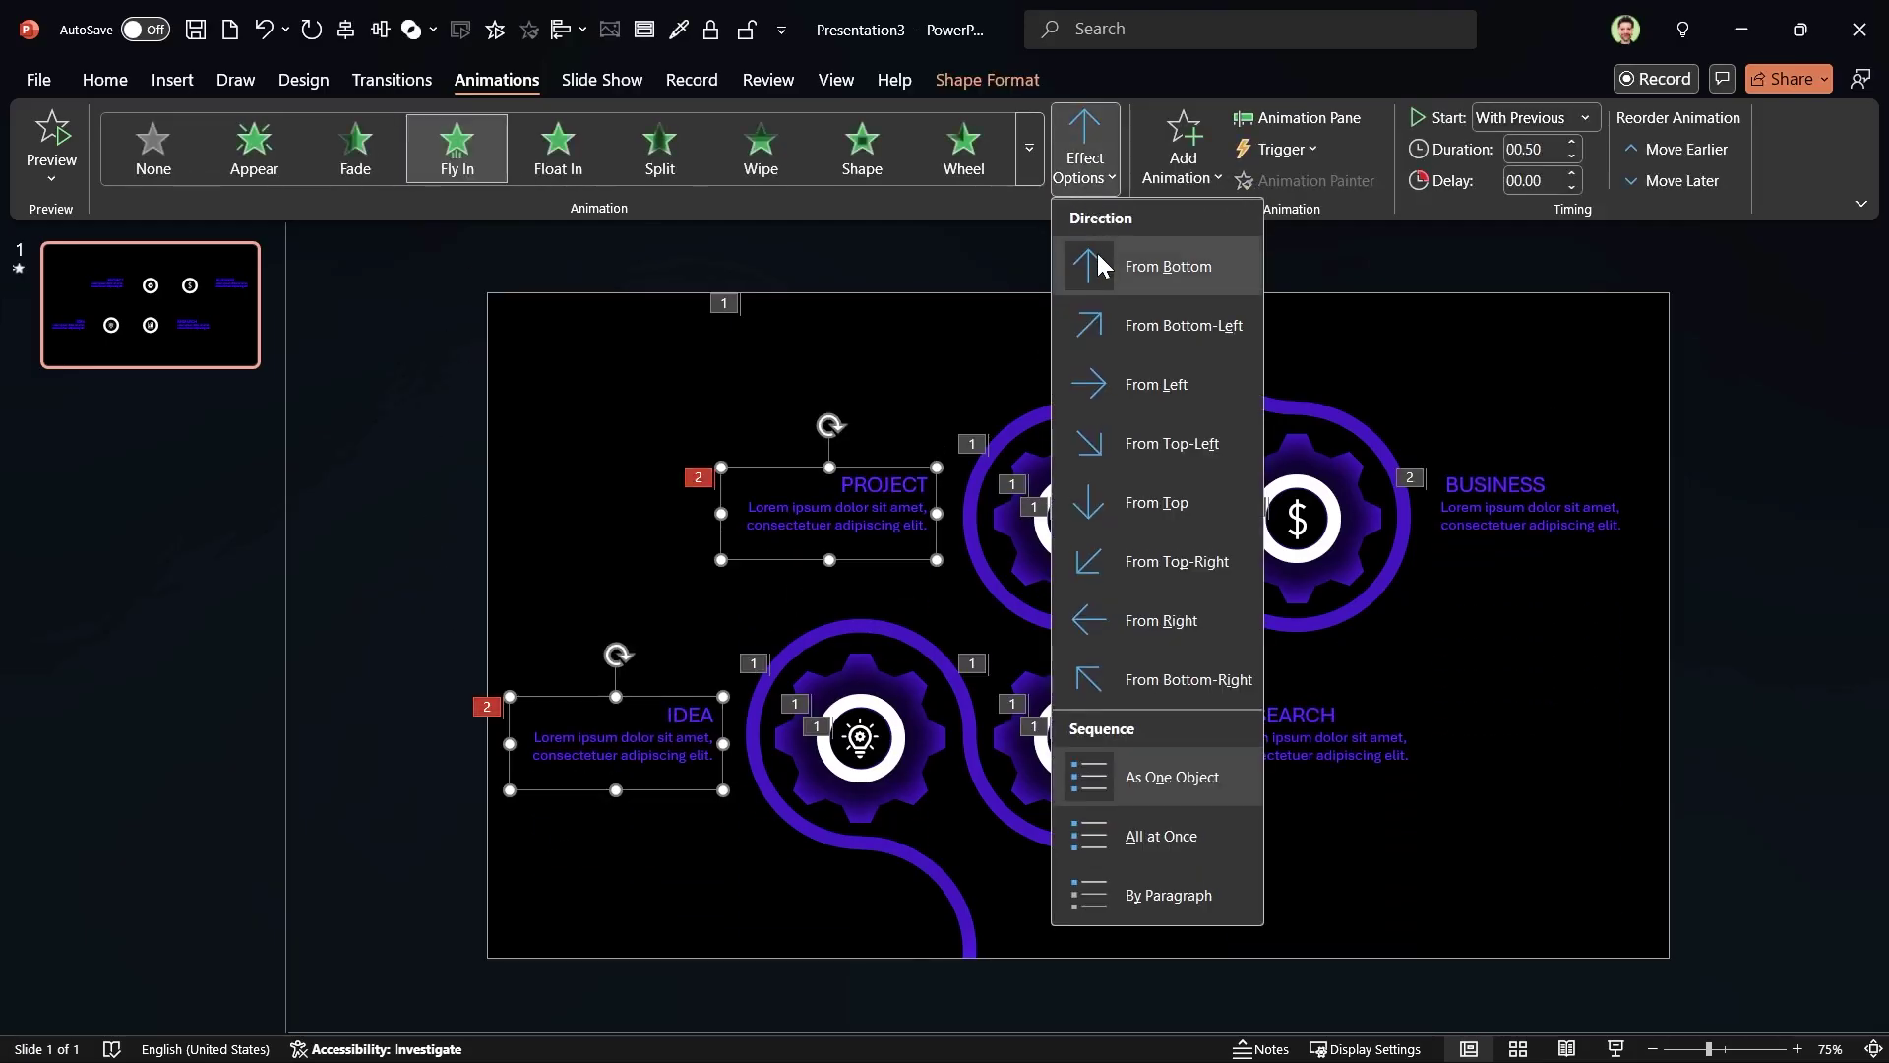
left_click(1124, 386)
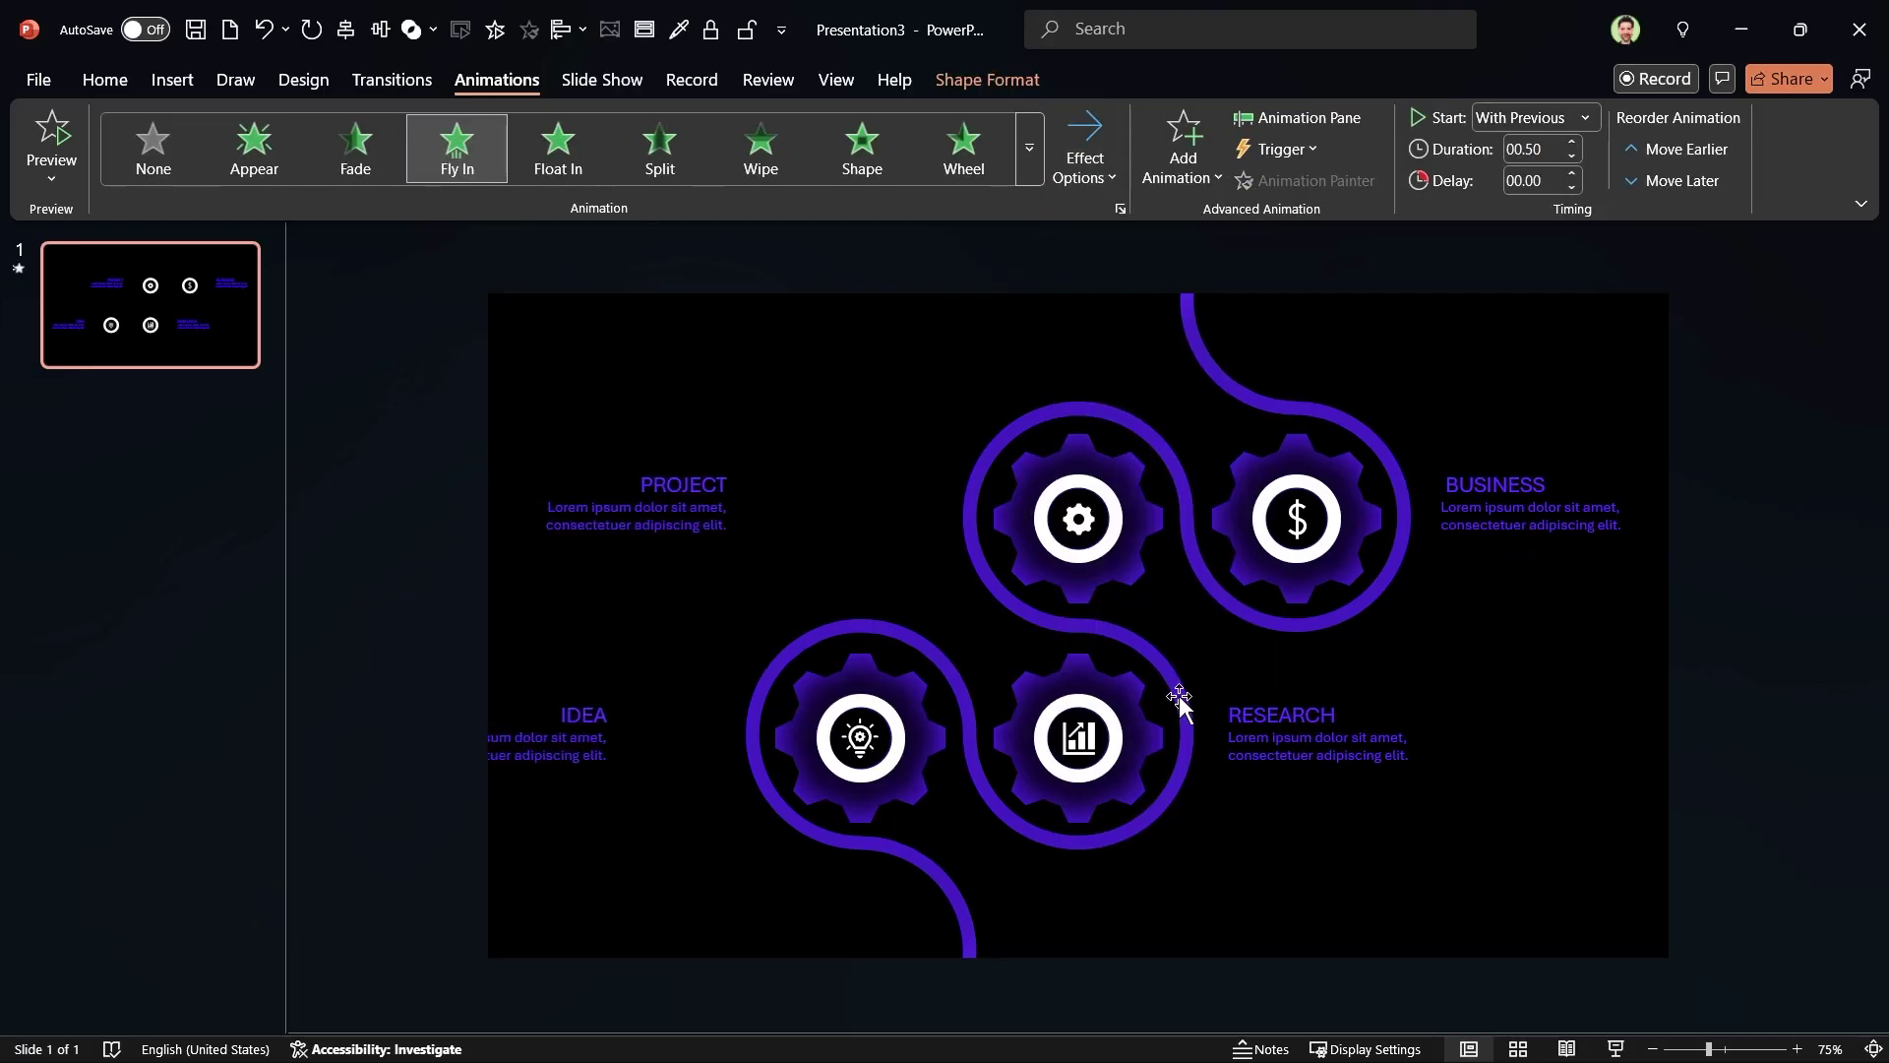
left_click(1290, 757)
left_click(1456, 497, "ctrl")
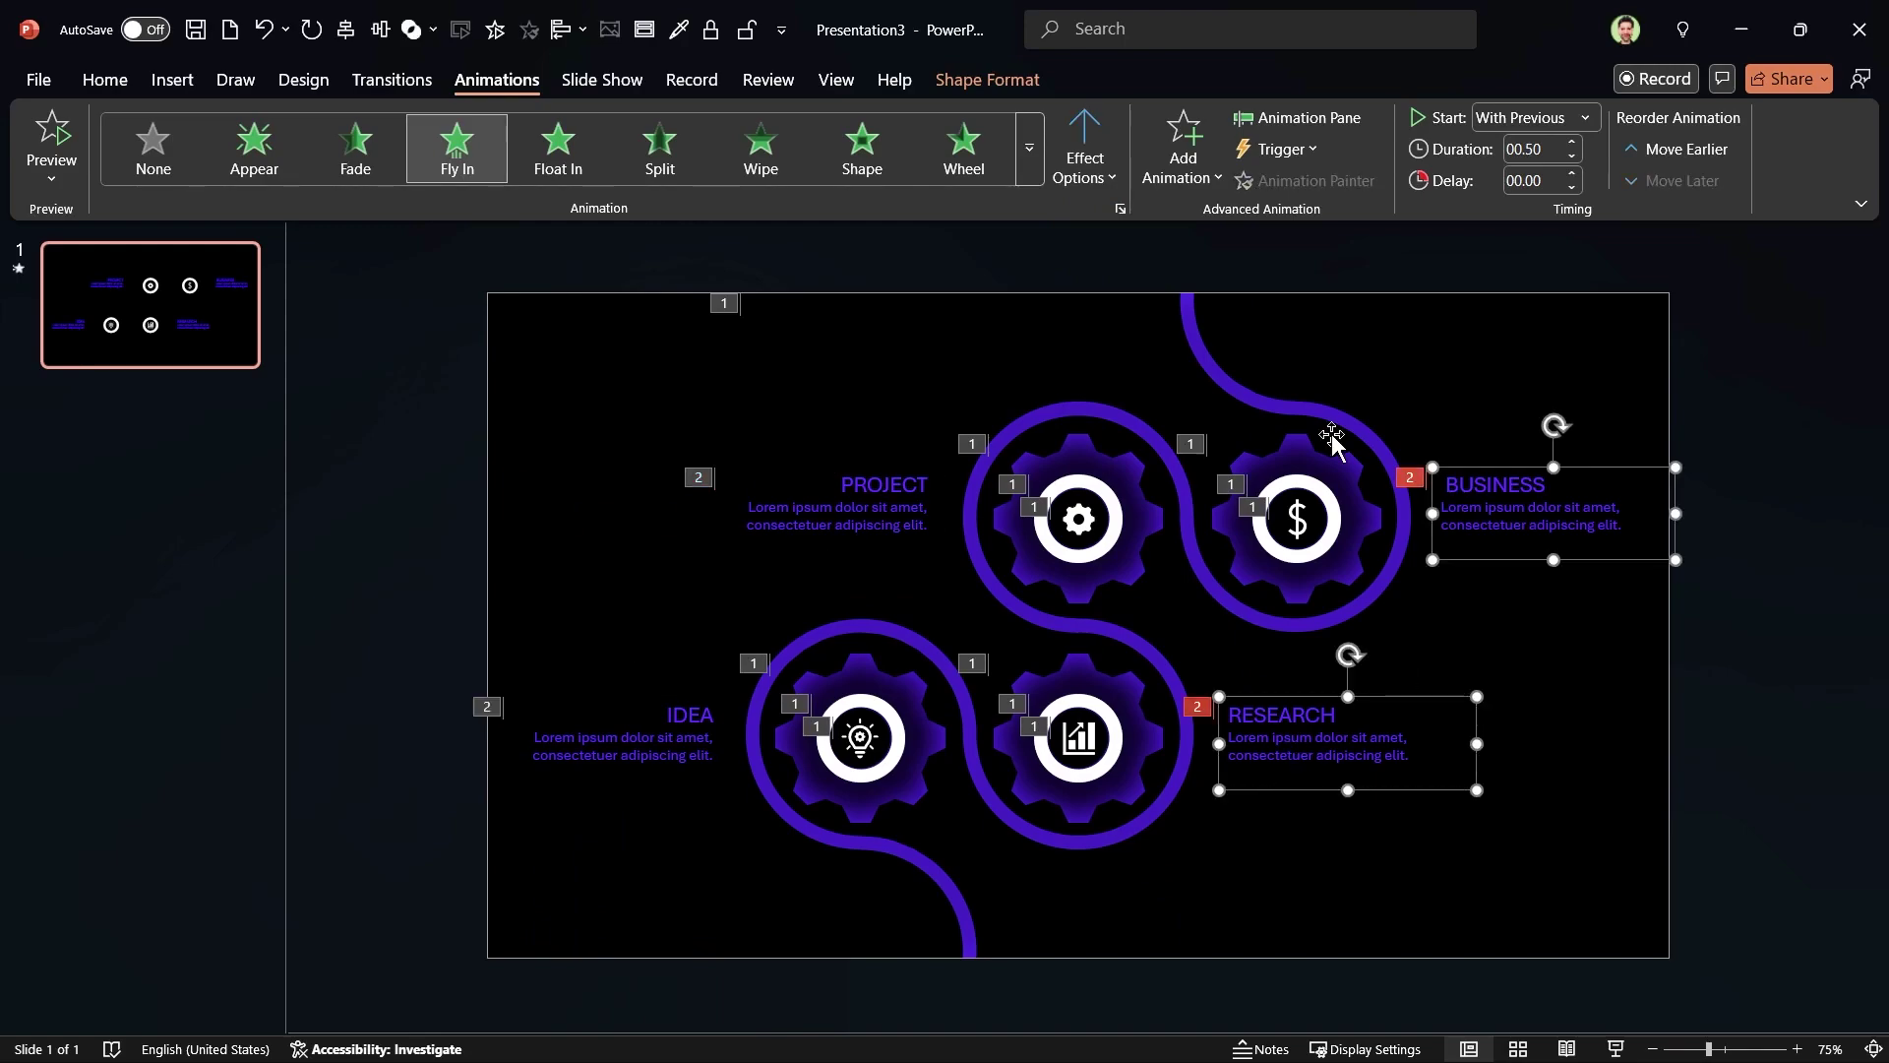
left_click(1085, 163)
left_click(1132, 617)
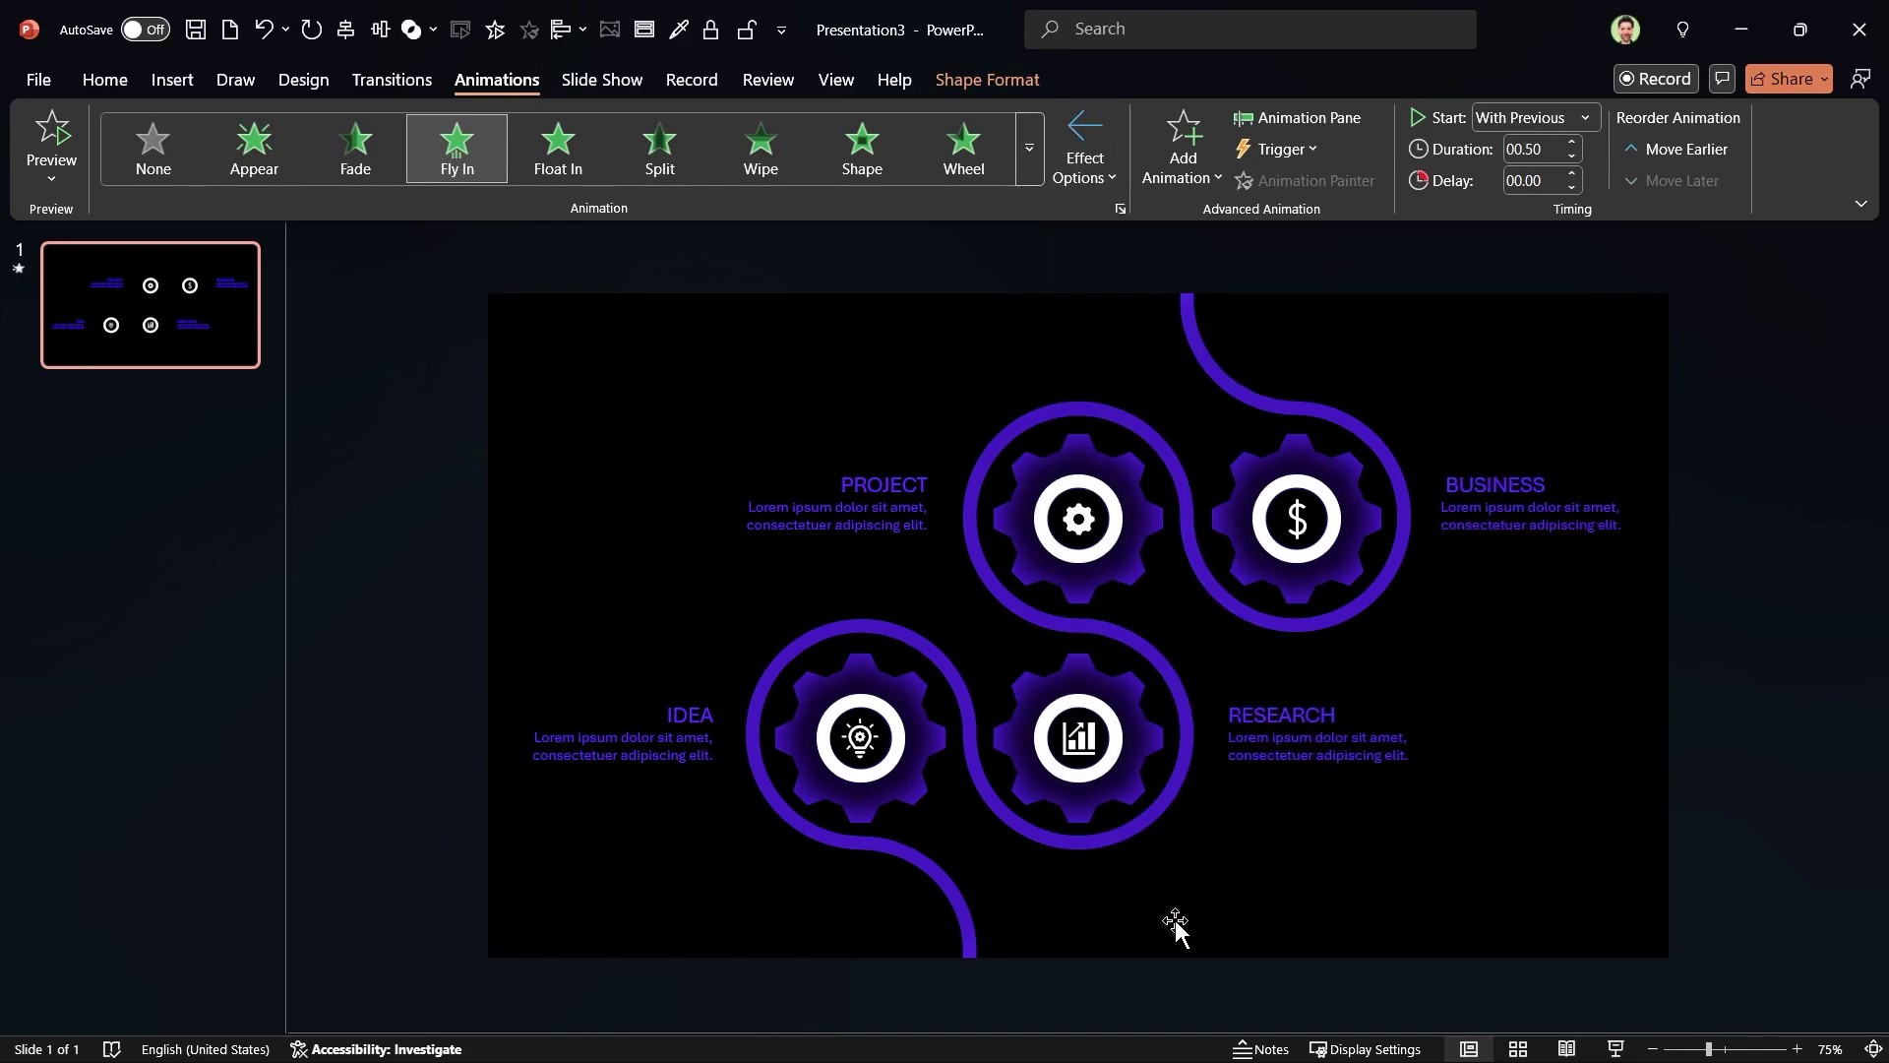
left_click(1661, 1002)
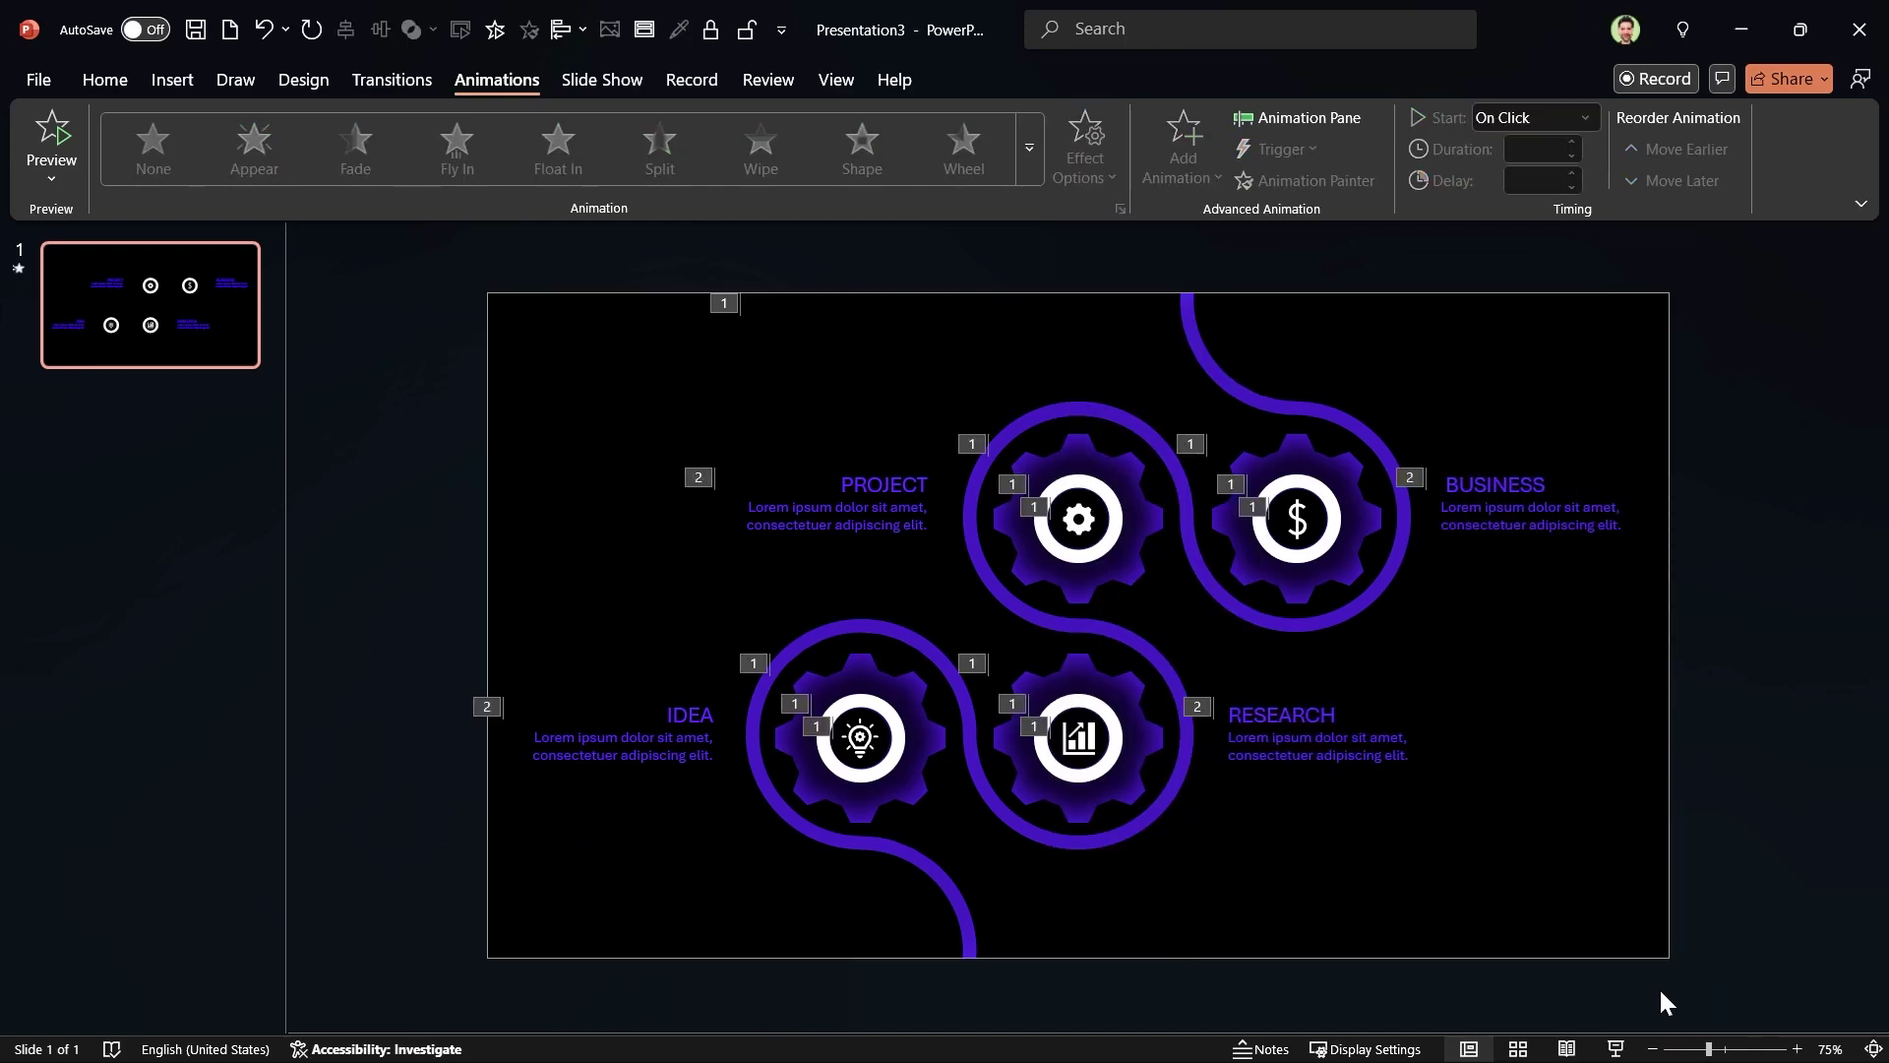
Step: In the Animation Pane, set every animation to start With Previous
left_click(1309, 117)
left_click(1583, 592)
left_click(1604, 638, "ctrl")
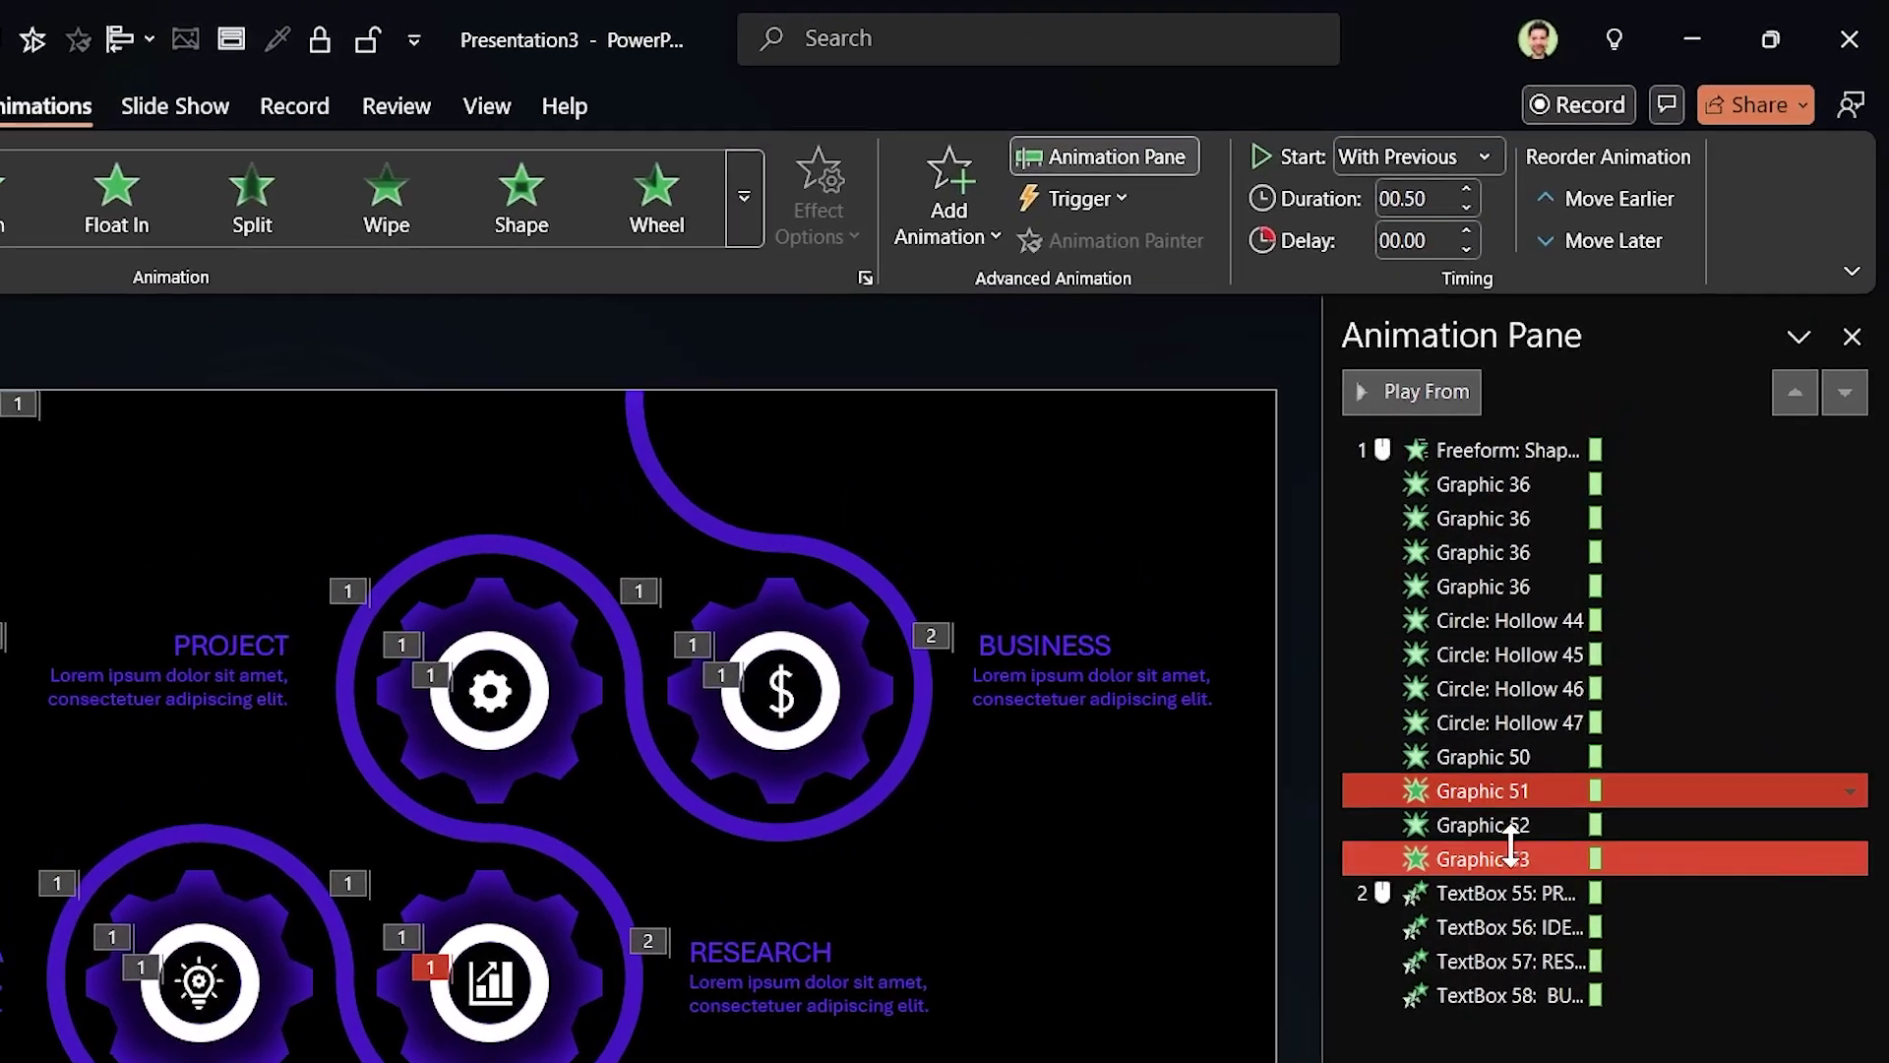
left_click(1491, 928)
key("ctrl+a")
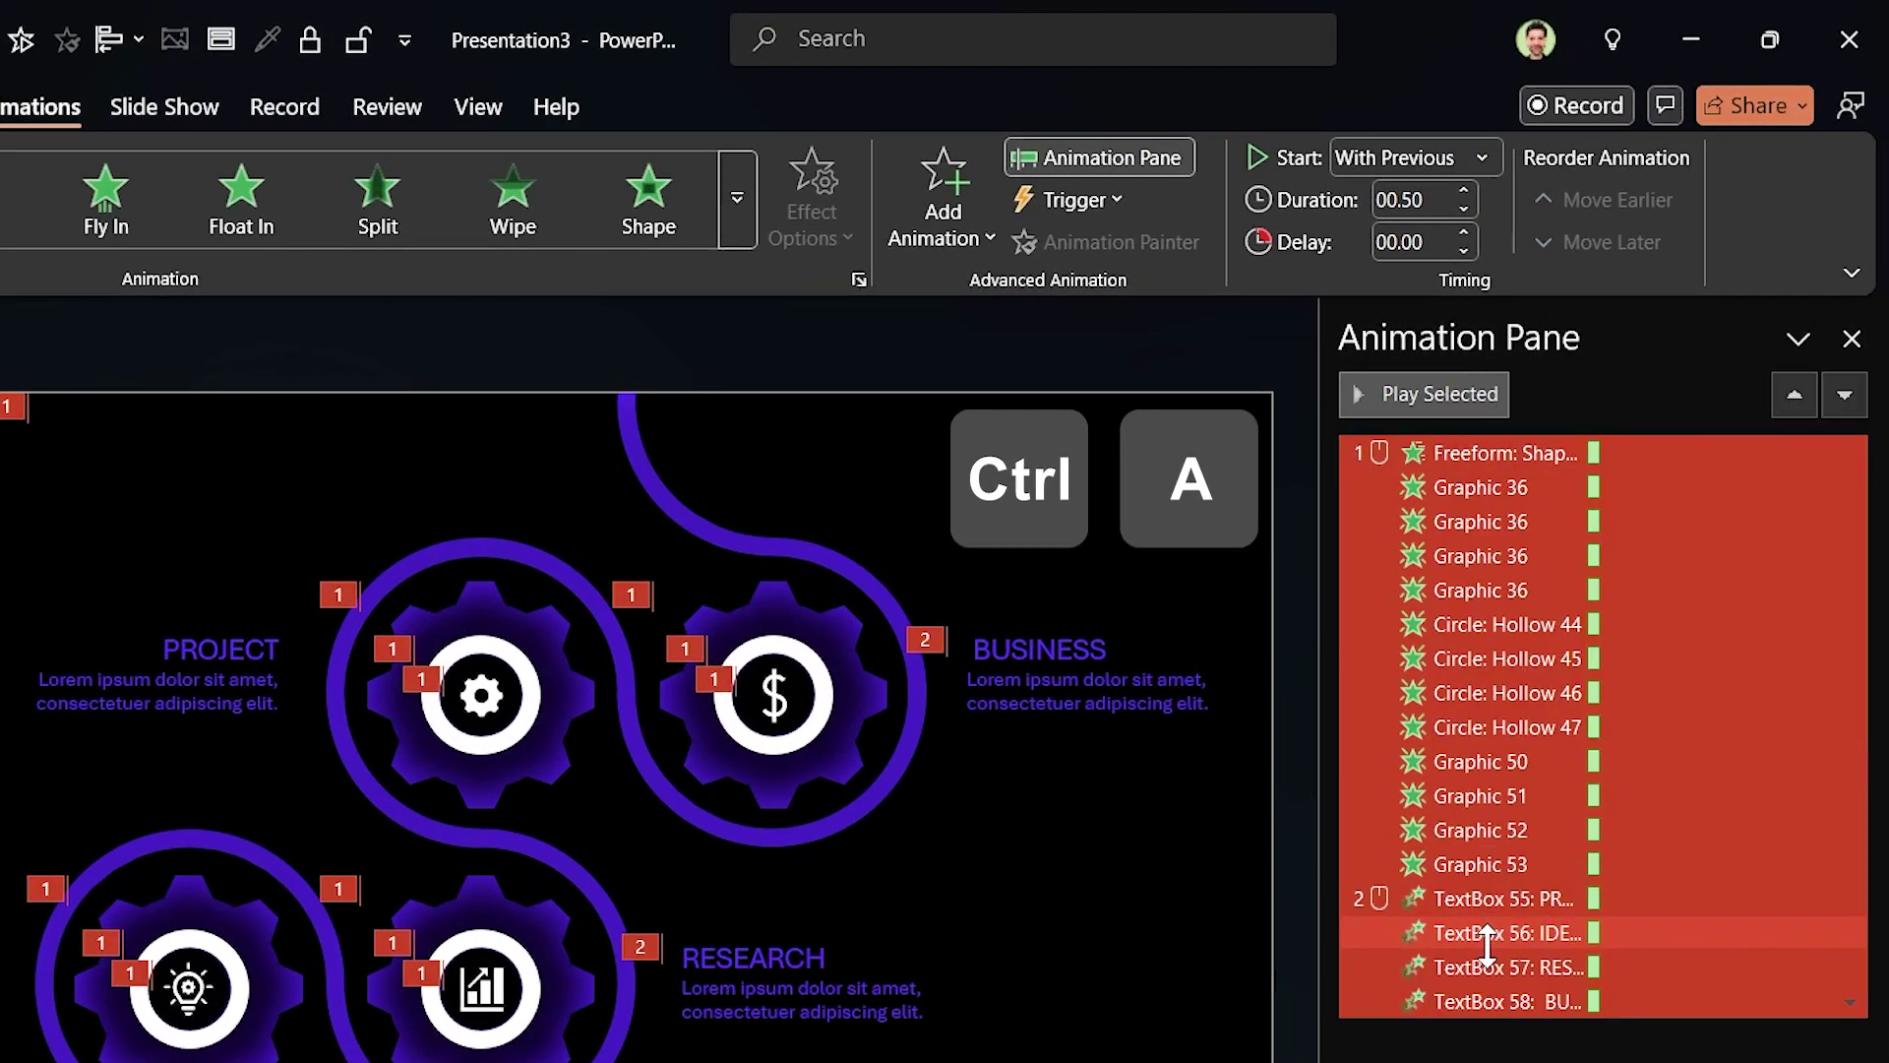
left_click(1413, 163)
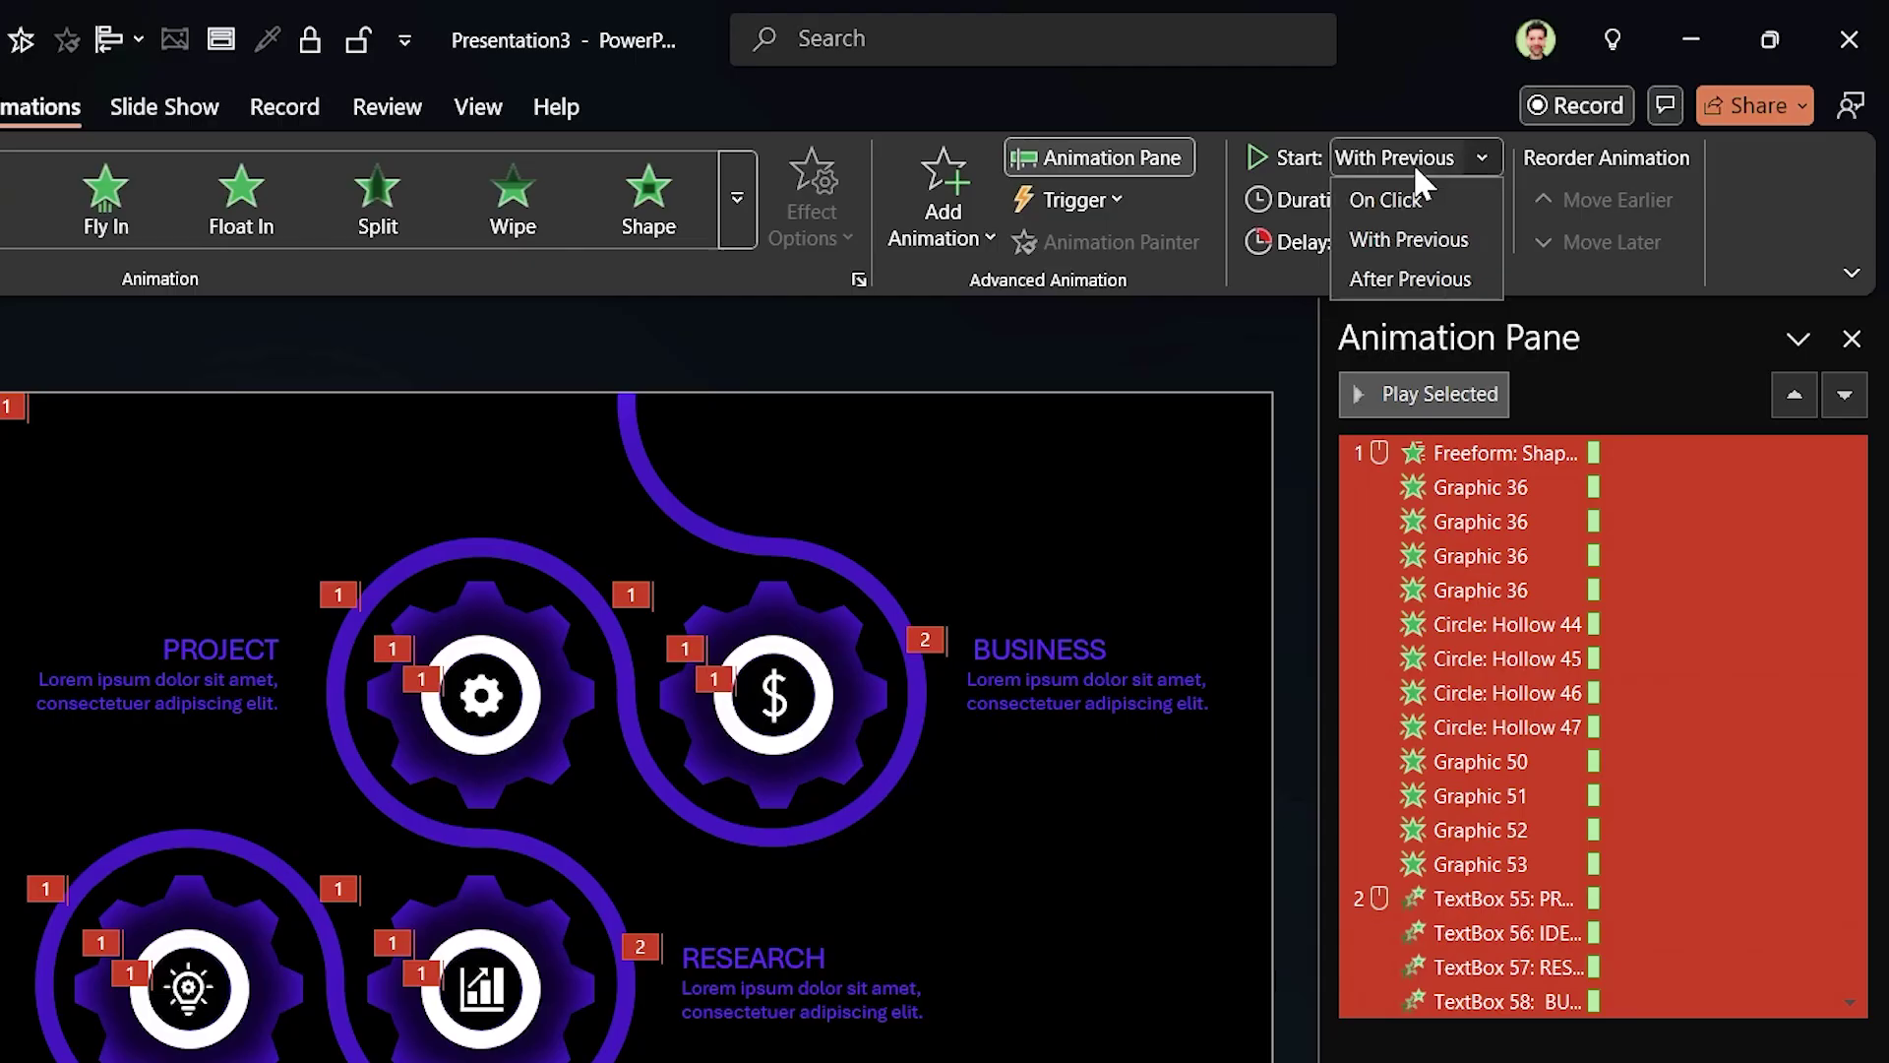
left_click(1408, 236)
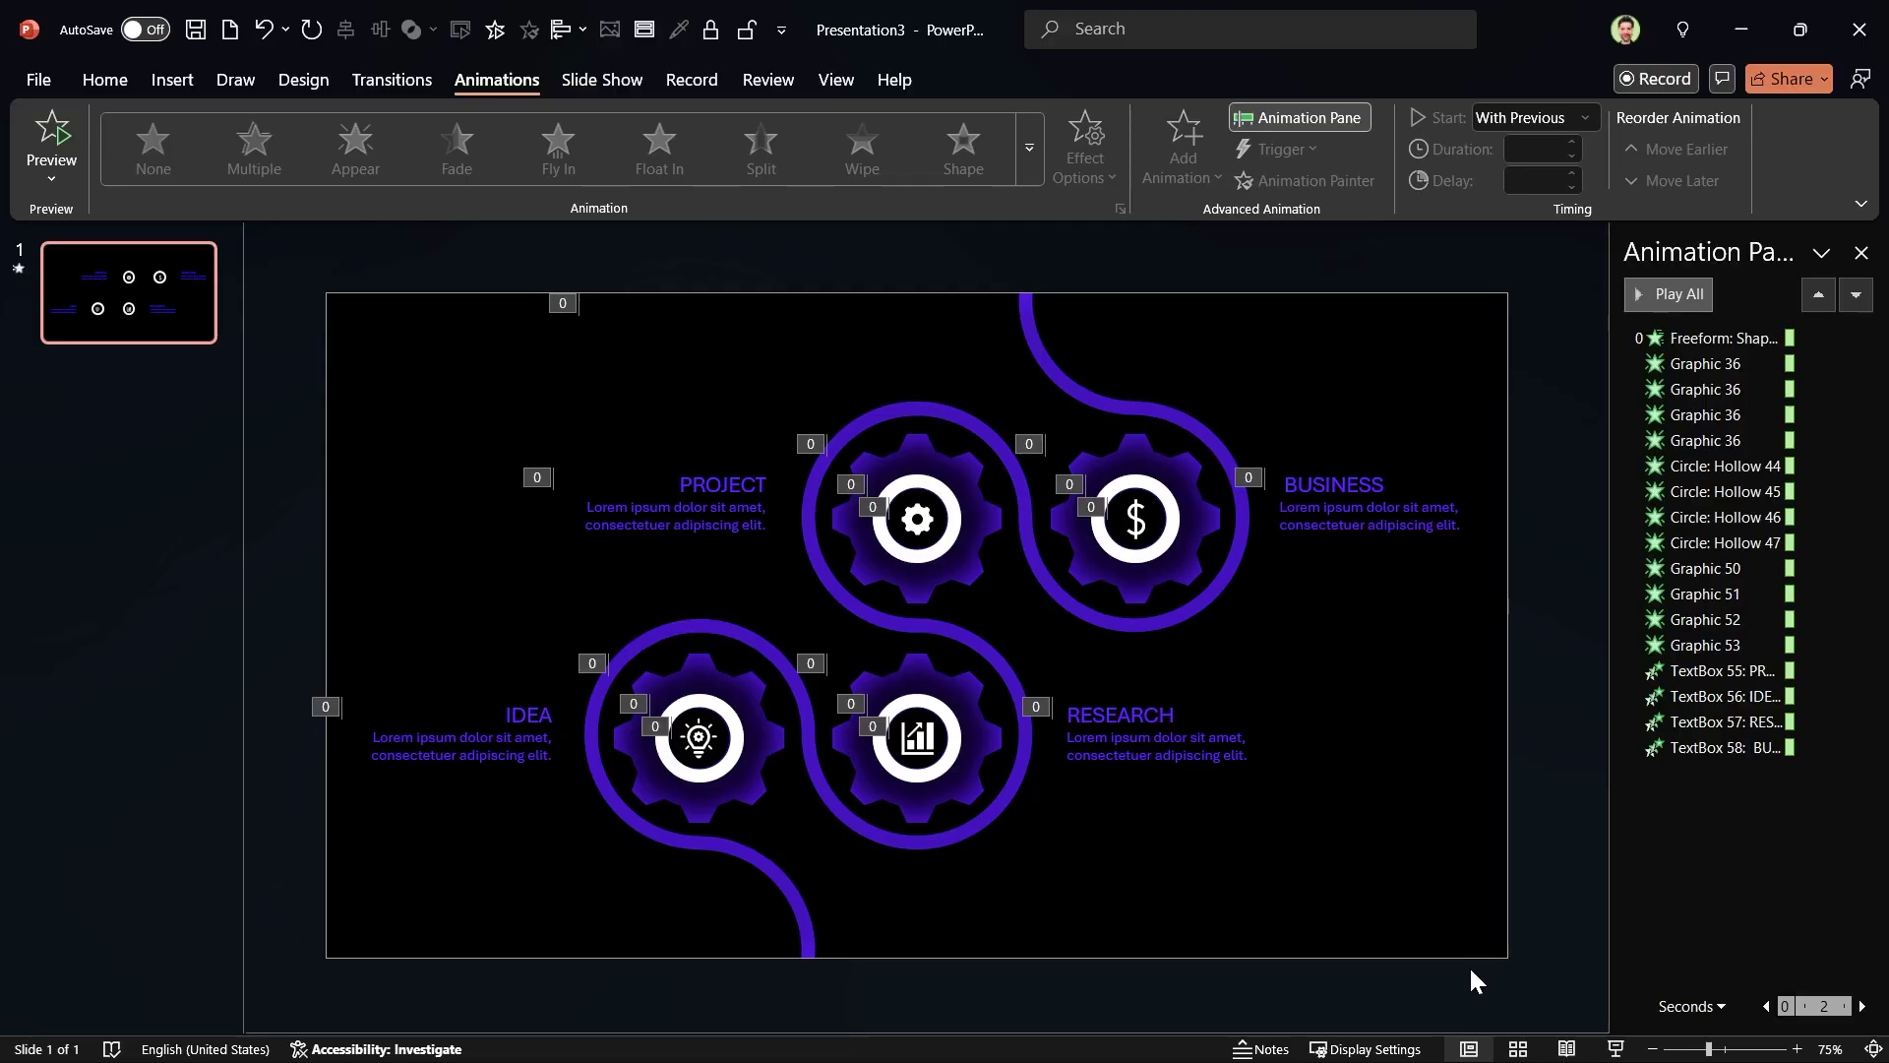
Step: Set the first Graphic 36 animation to start After Previous
left_click(1686, 364)
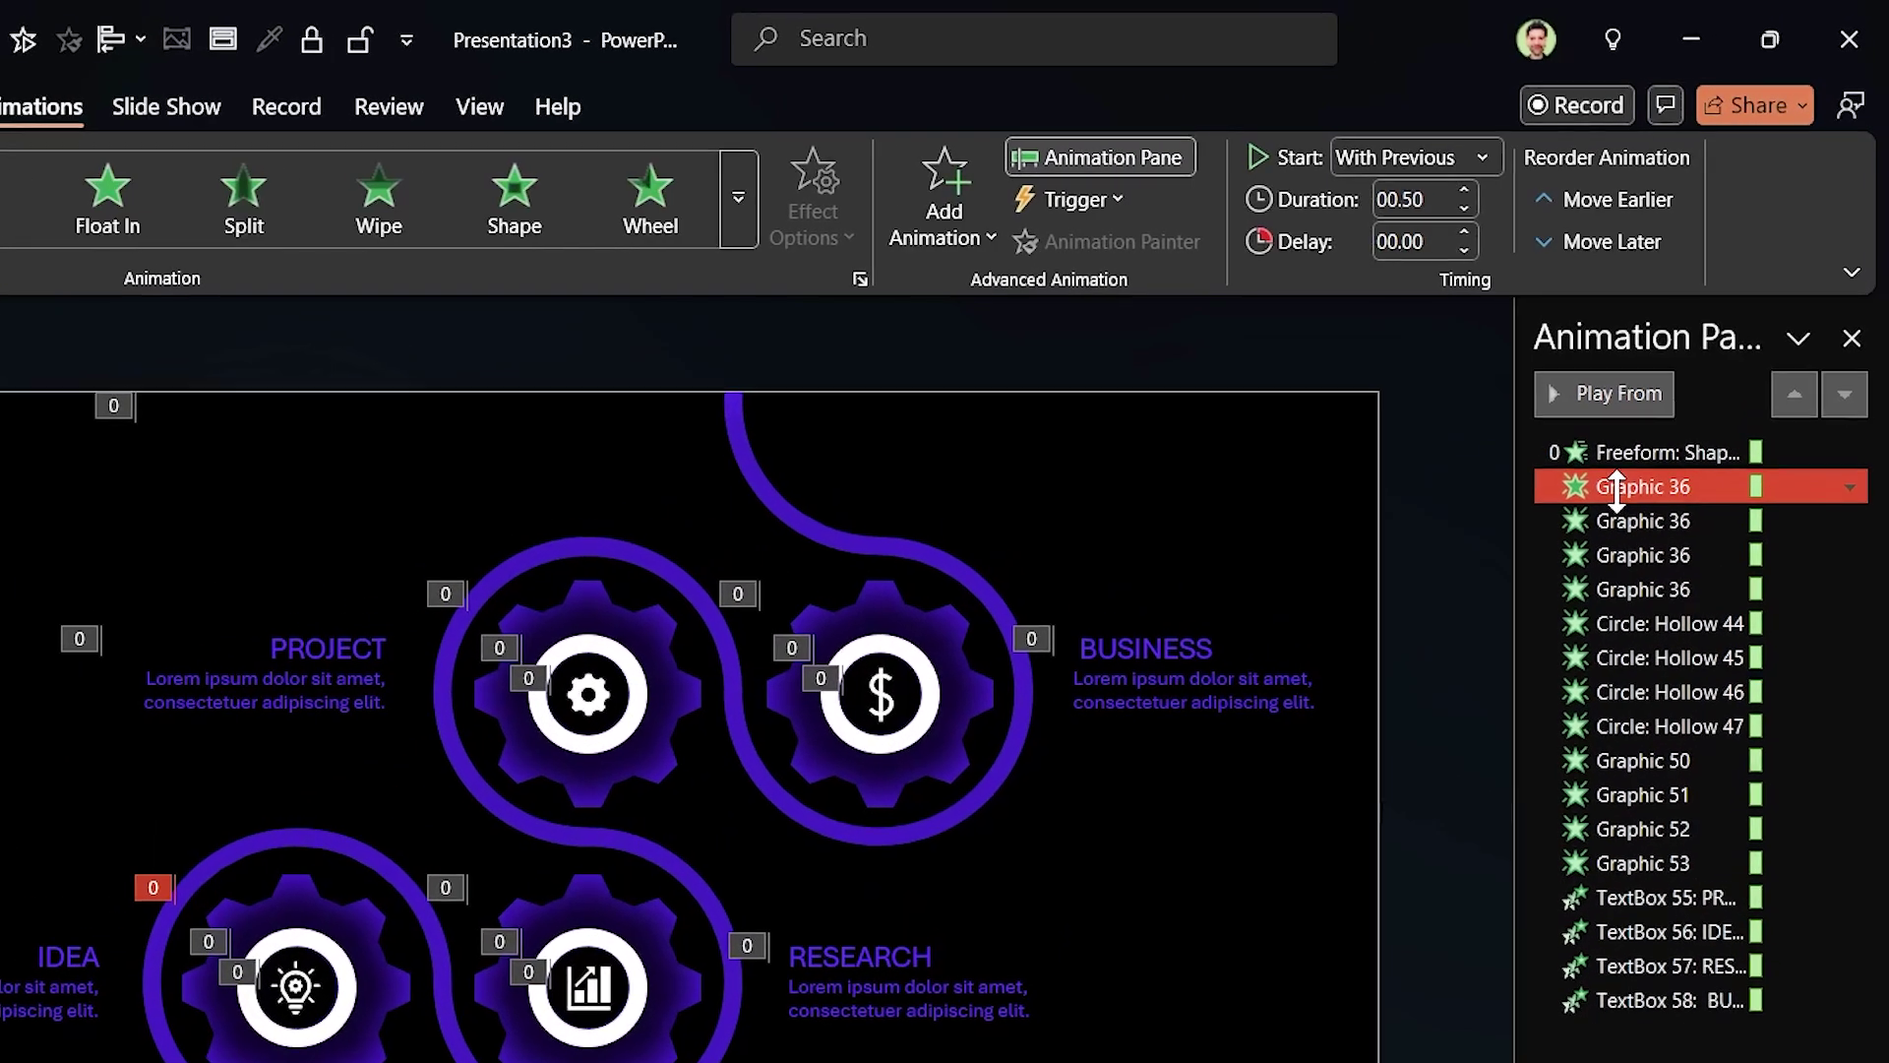
left_click(1413, 149)
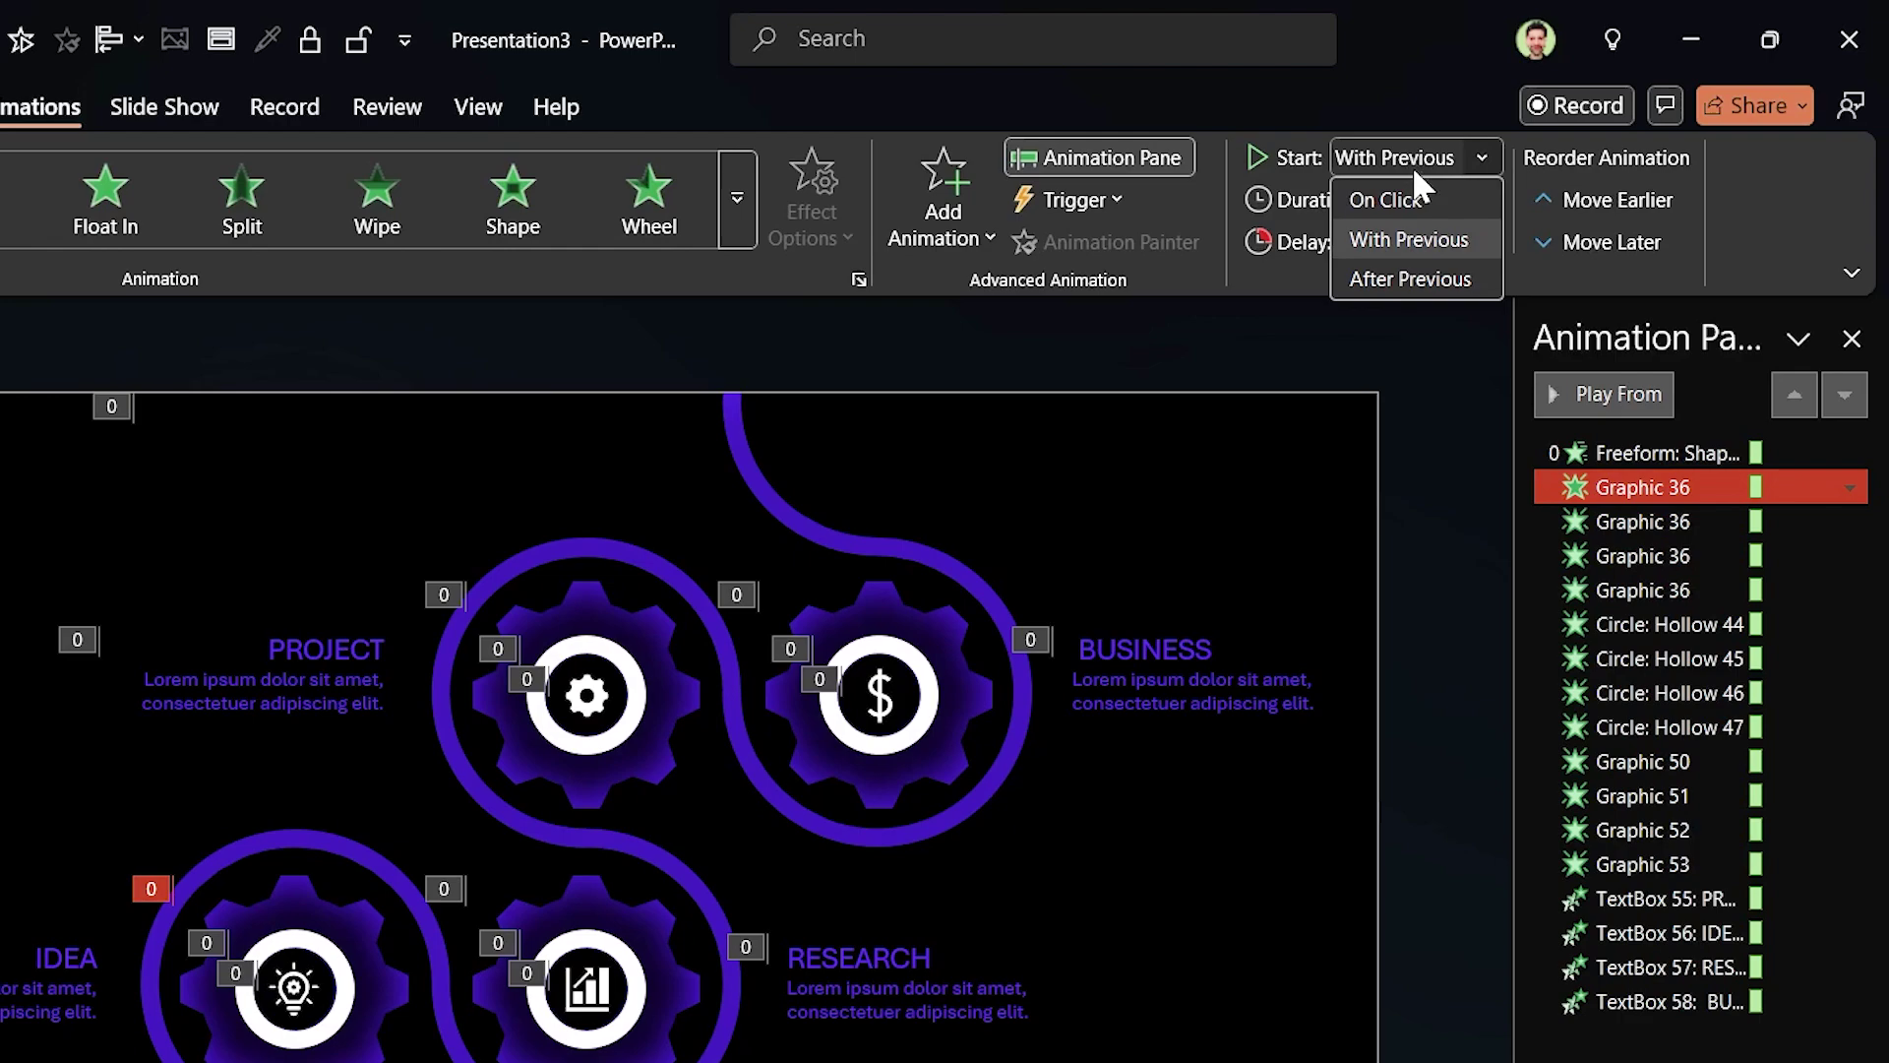
left_click(1411, 282)
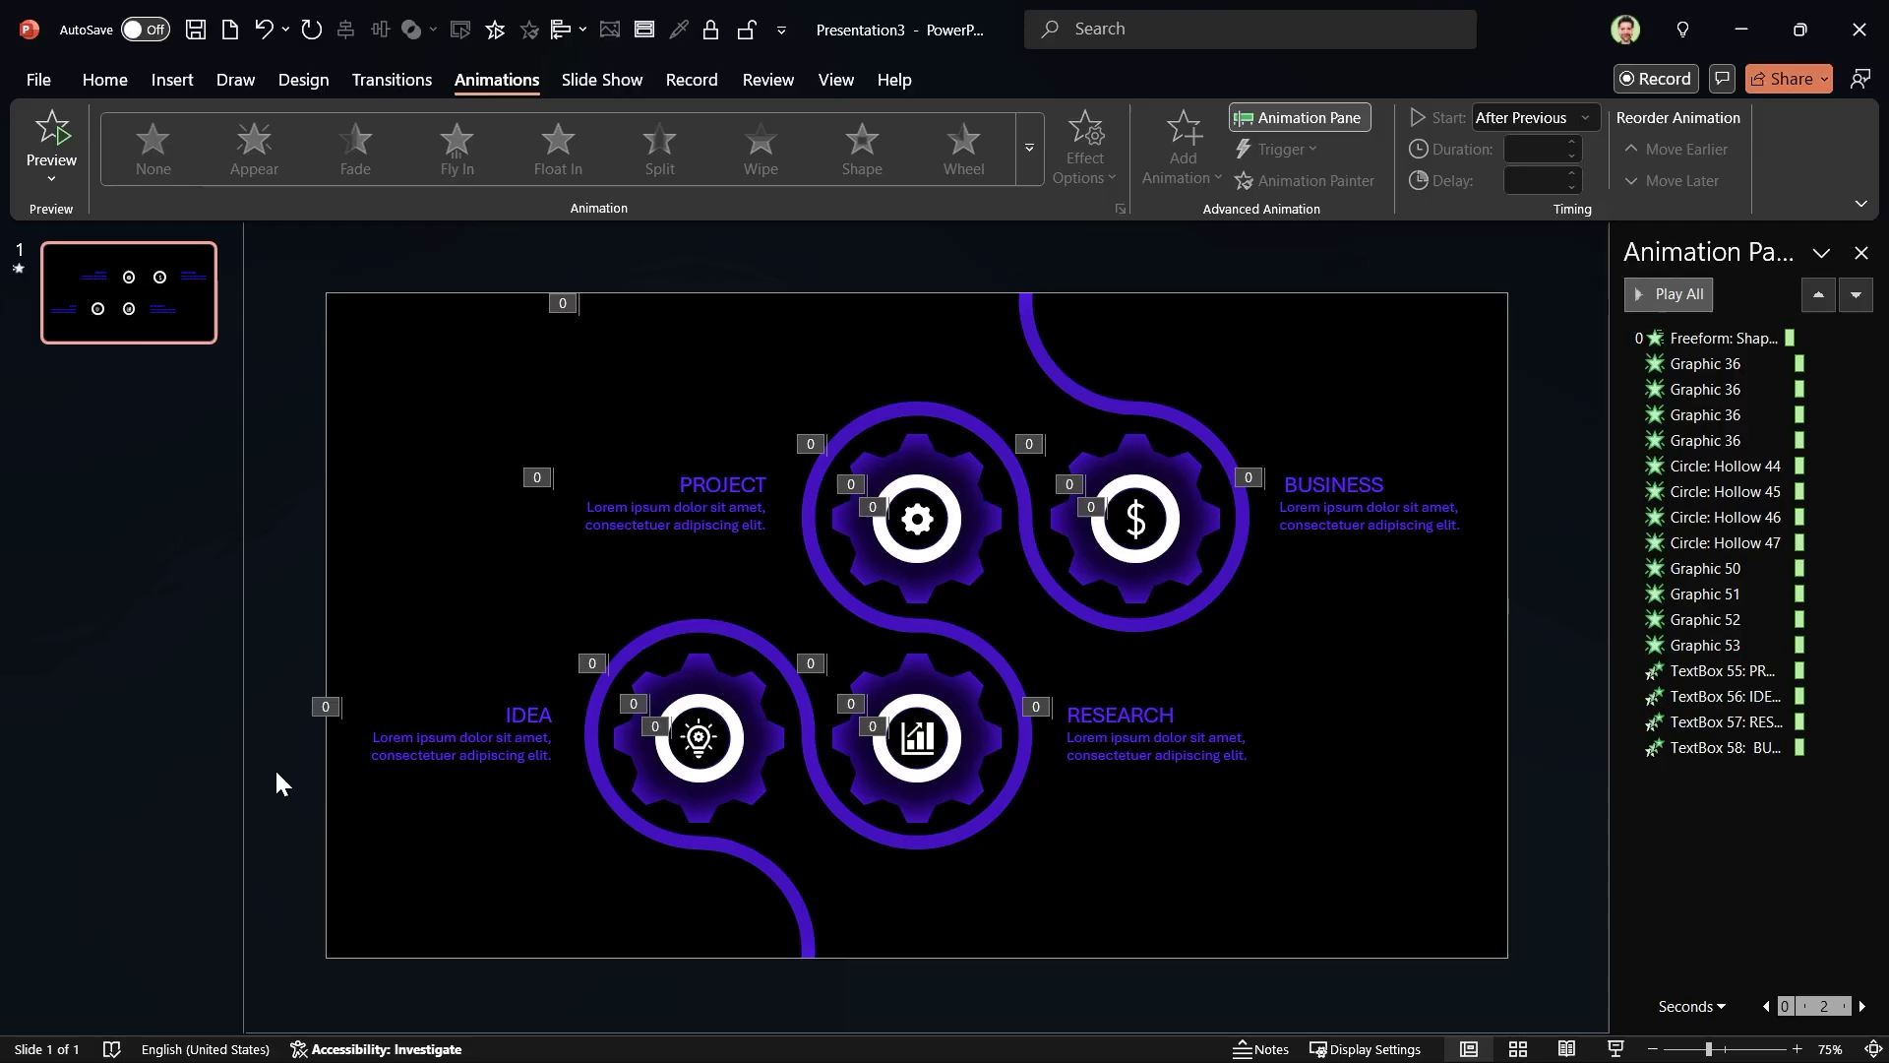
Step: Set the four text blocks' Fly In duration to 2.5 seconds
left_click(438, 780)
left_click(665, 546, "shift")
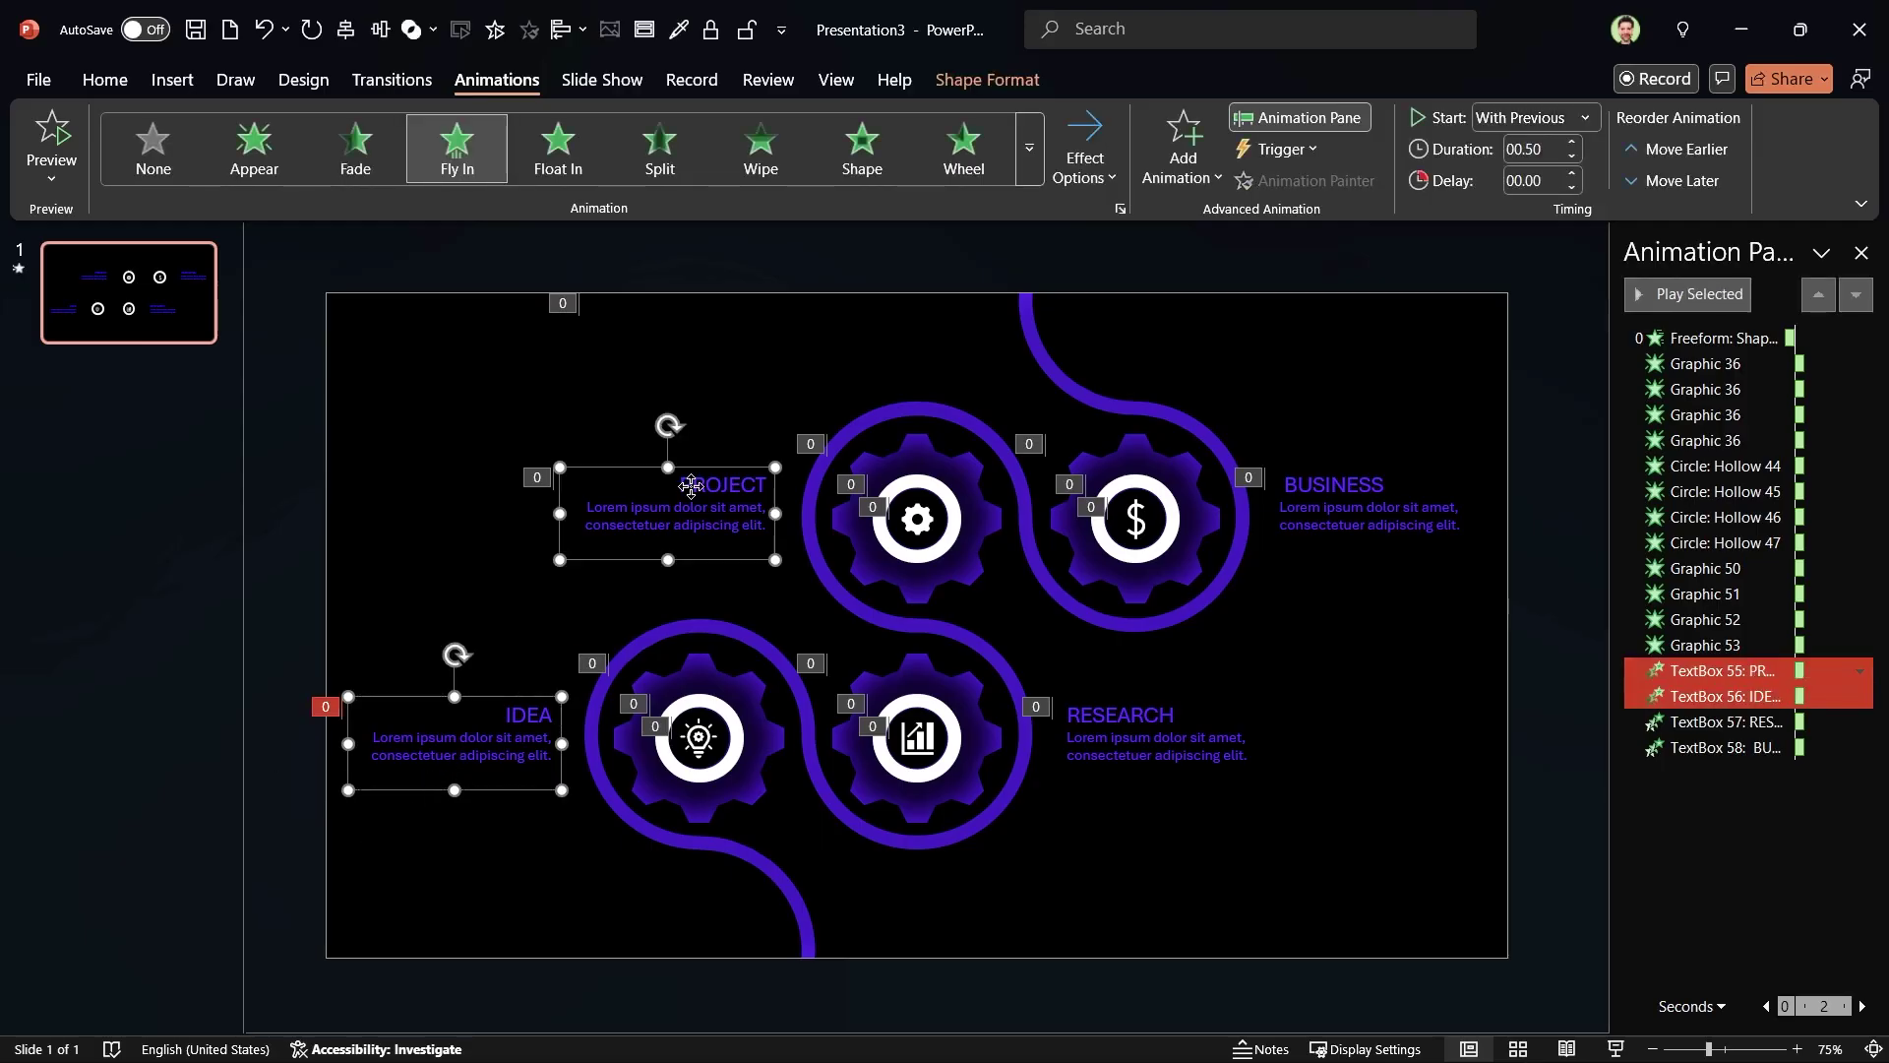
left_click(1344, 523, "shift")
left_click(1184, 724, "shift")
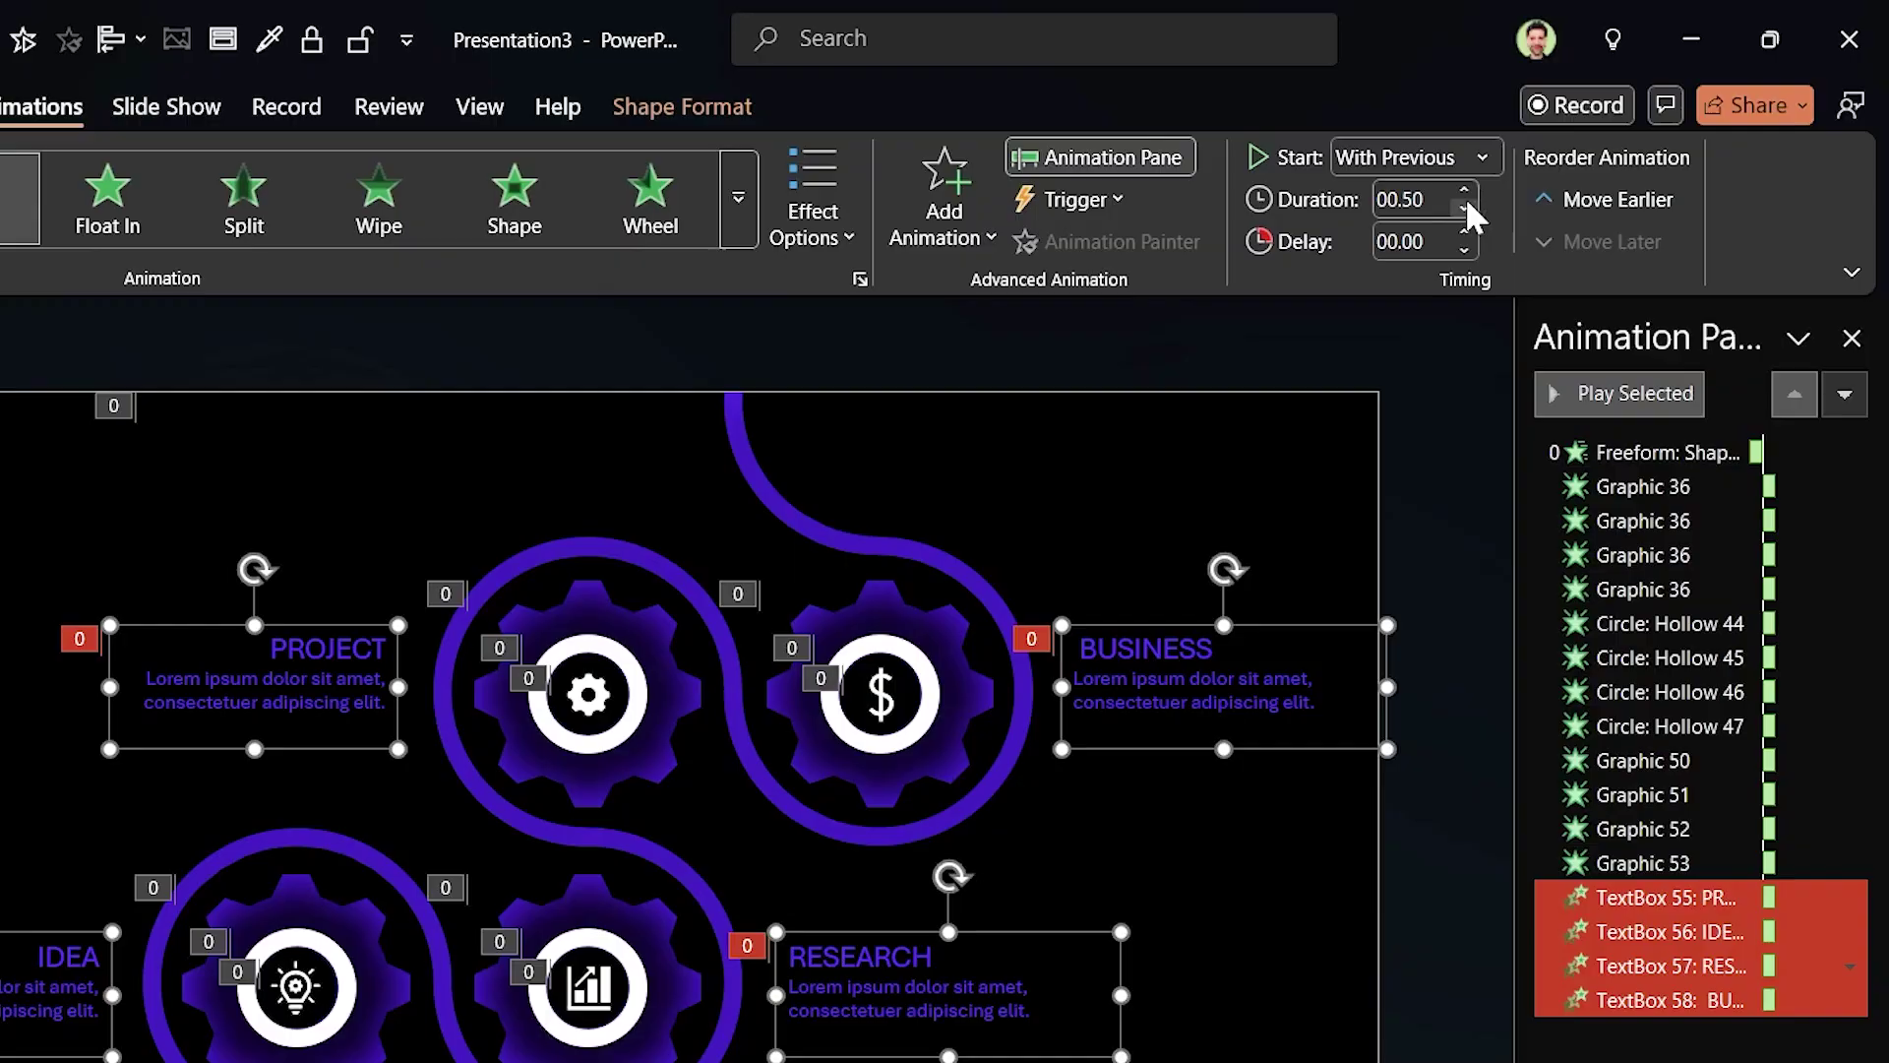
left_click(1439, 202)
type("2.5")
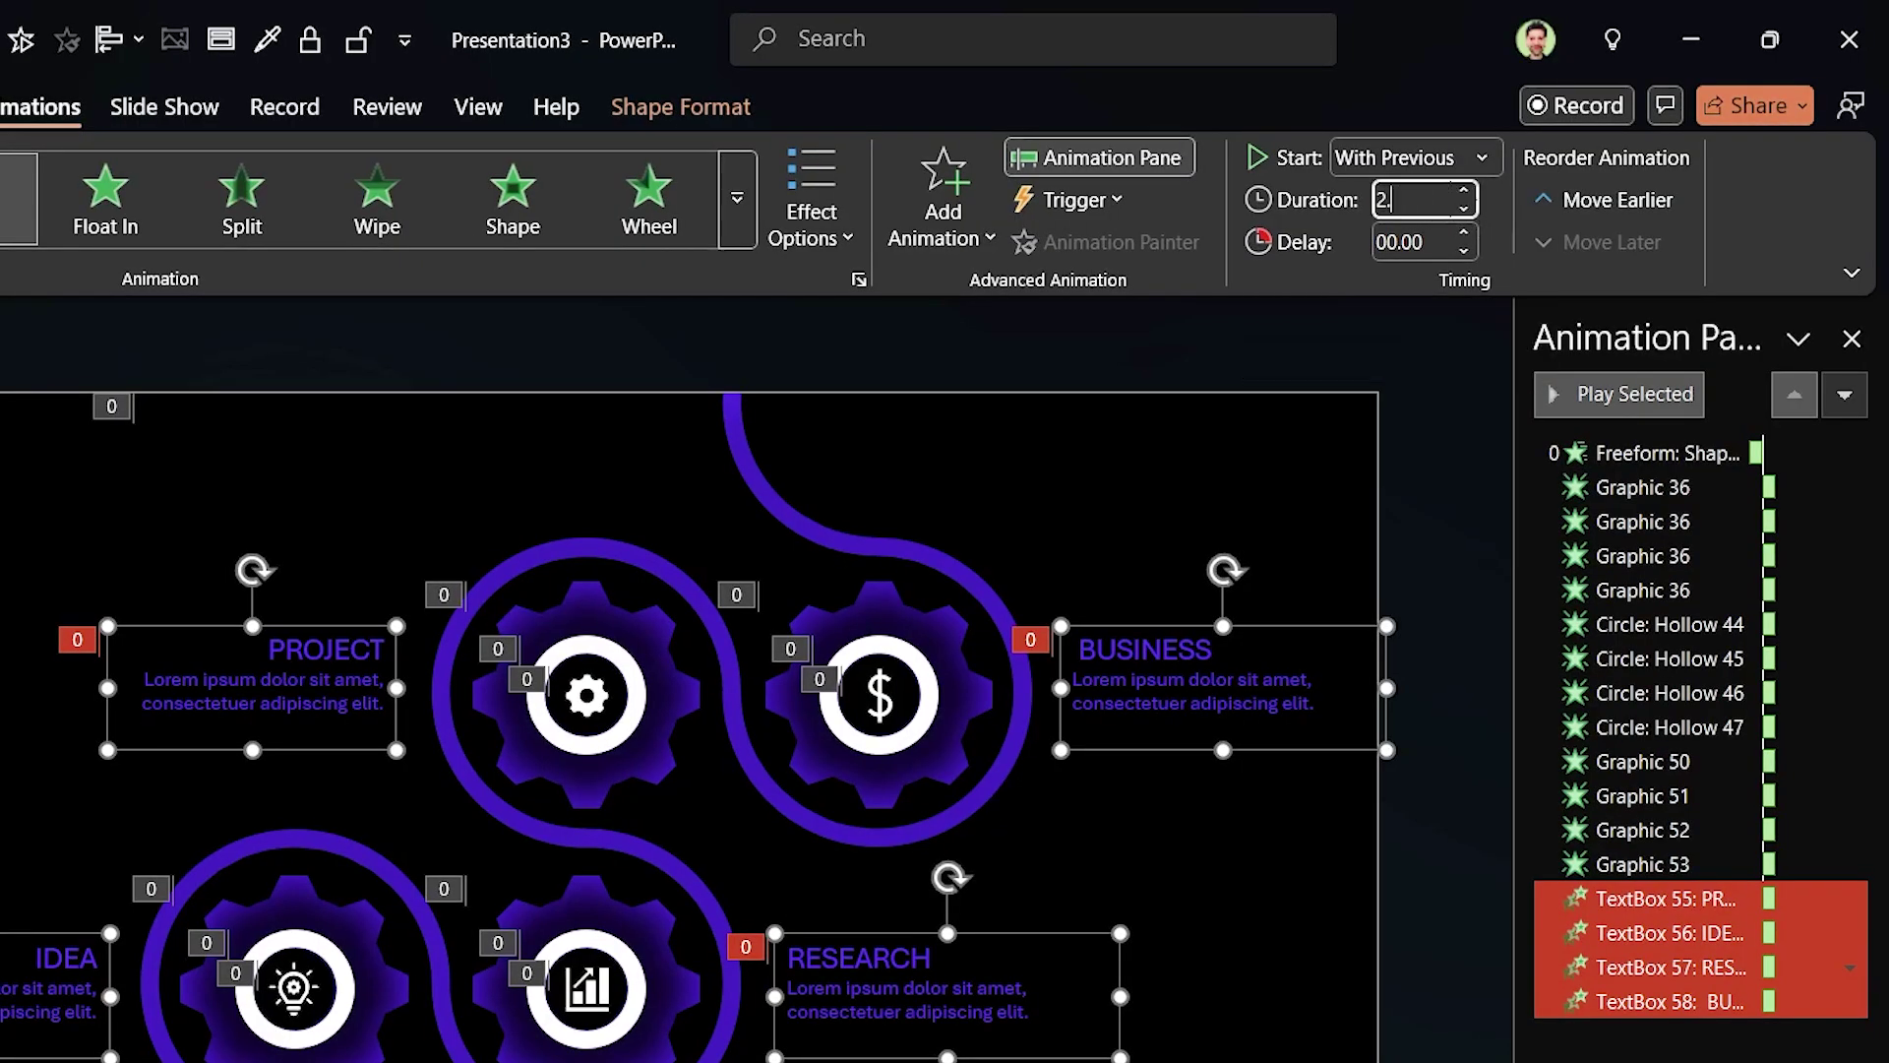
key("Return")
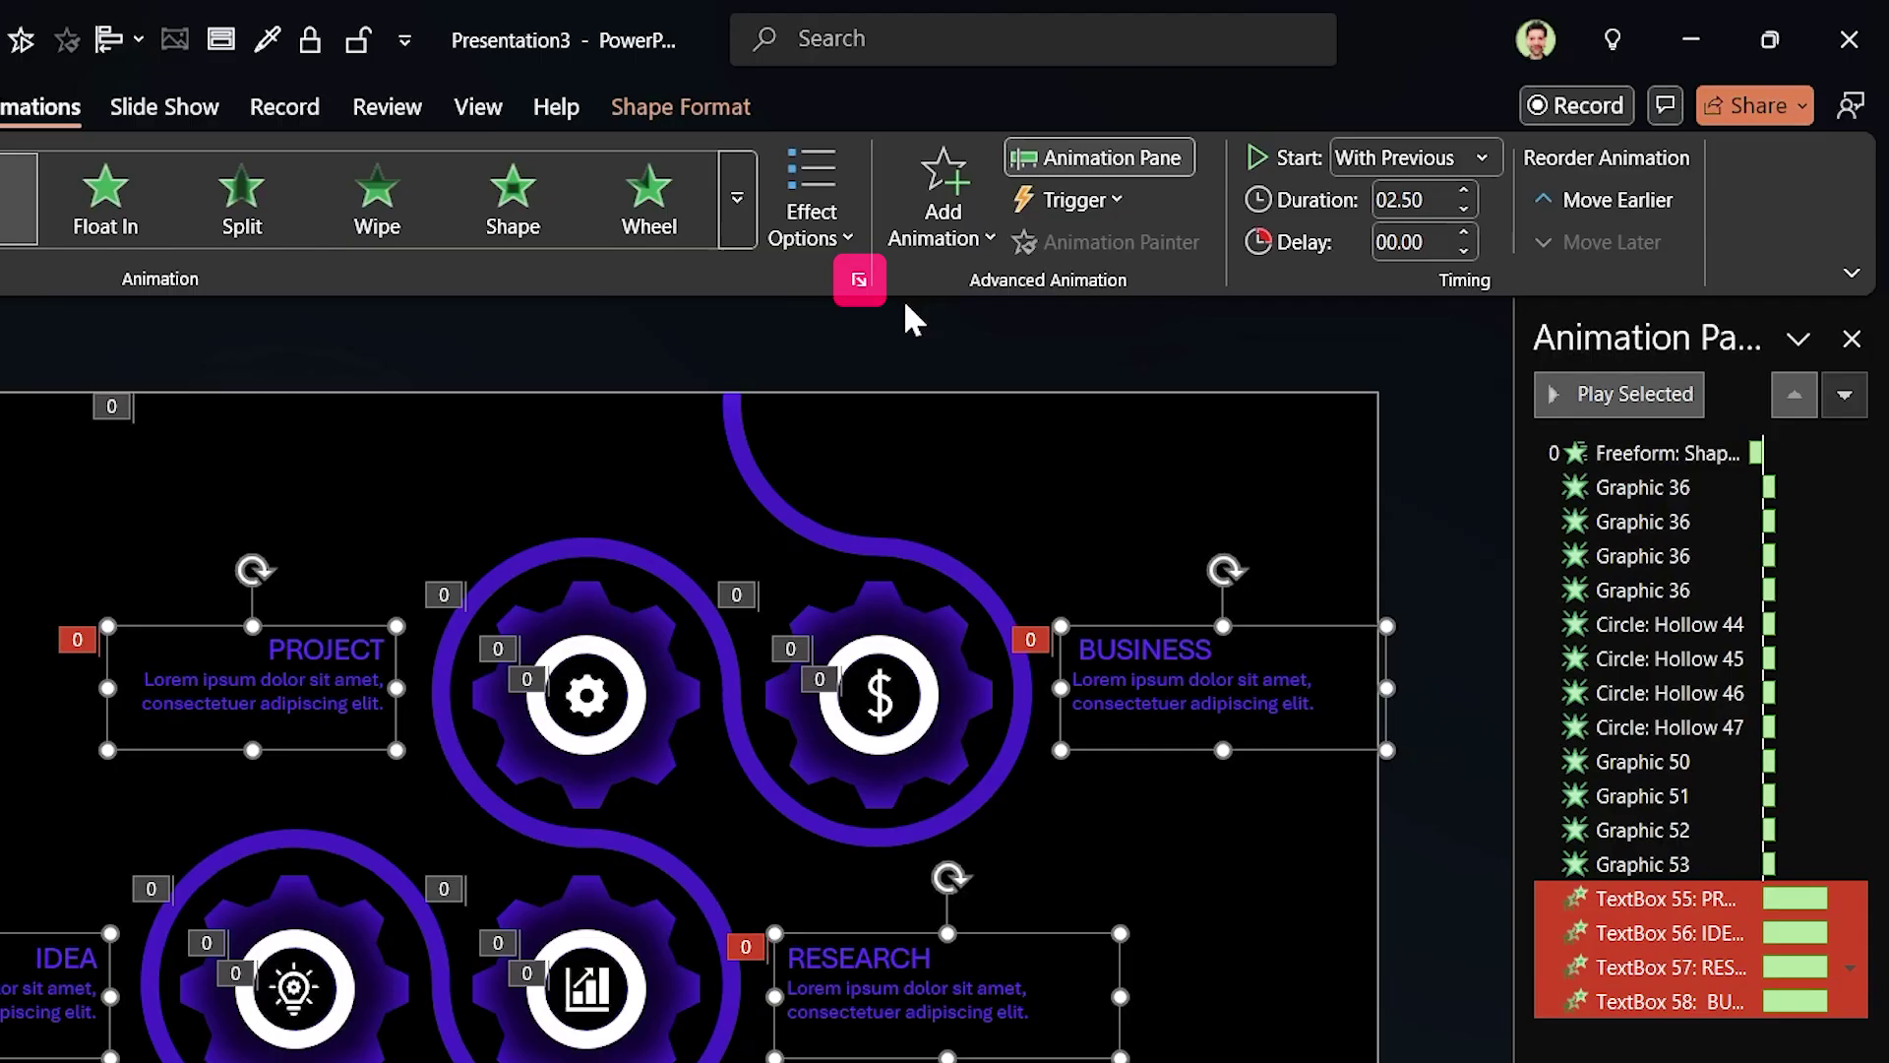
Step: Give the Fly In effect a 1.2-second bounce end
left_click(854, 287)
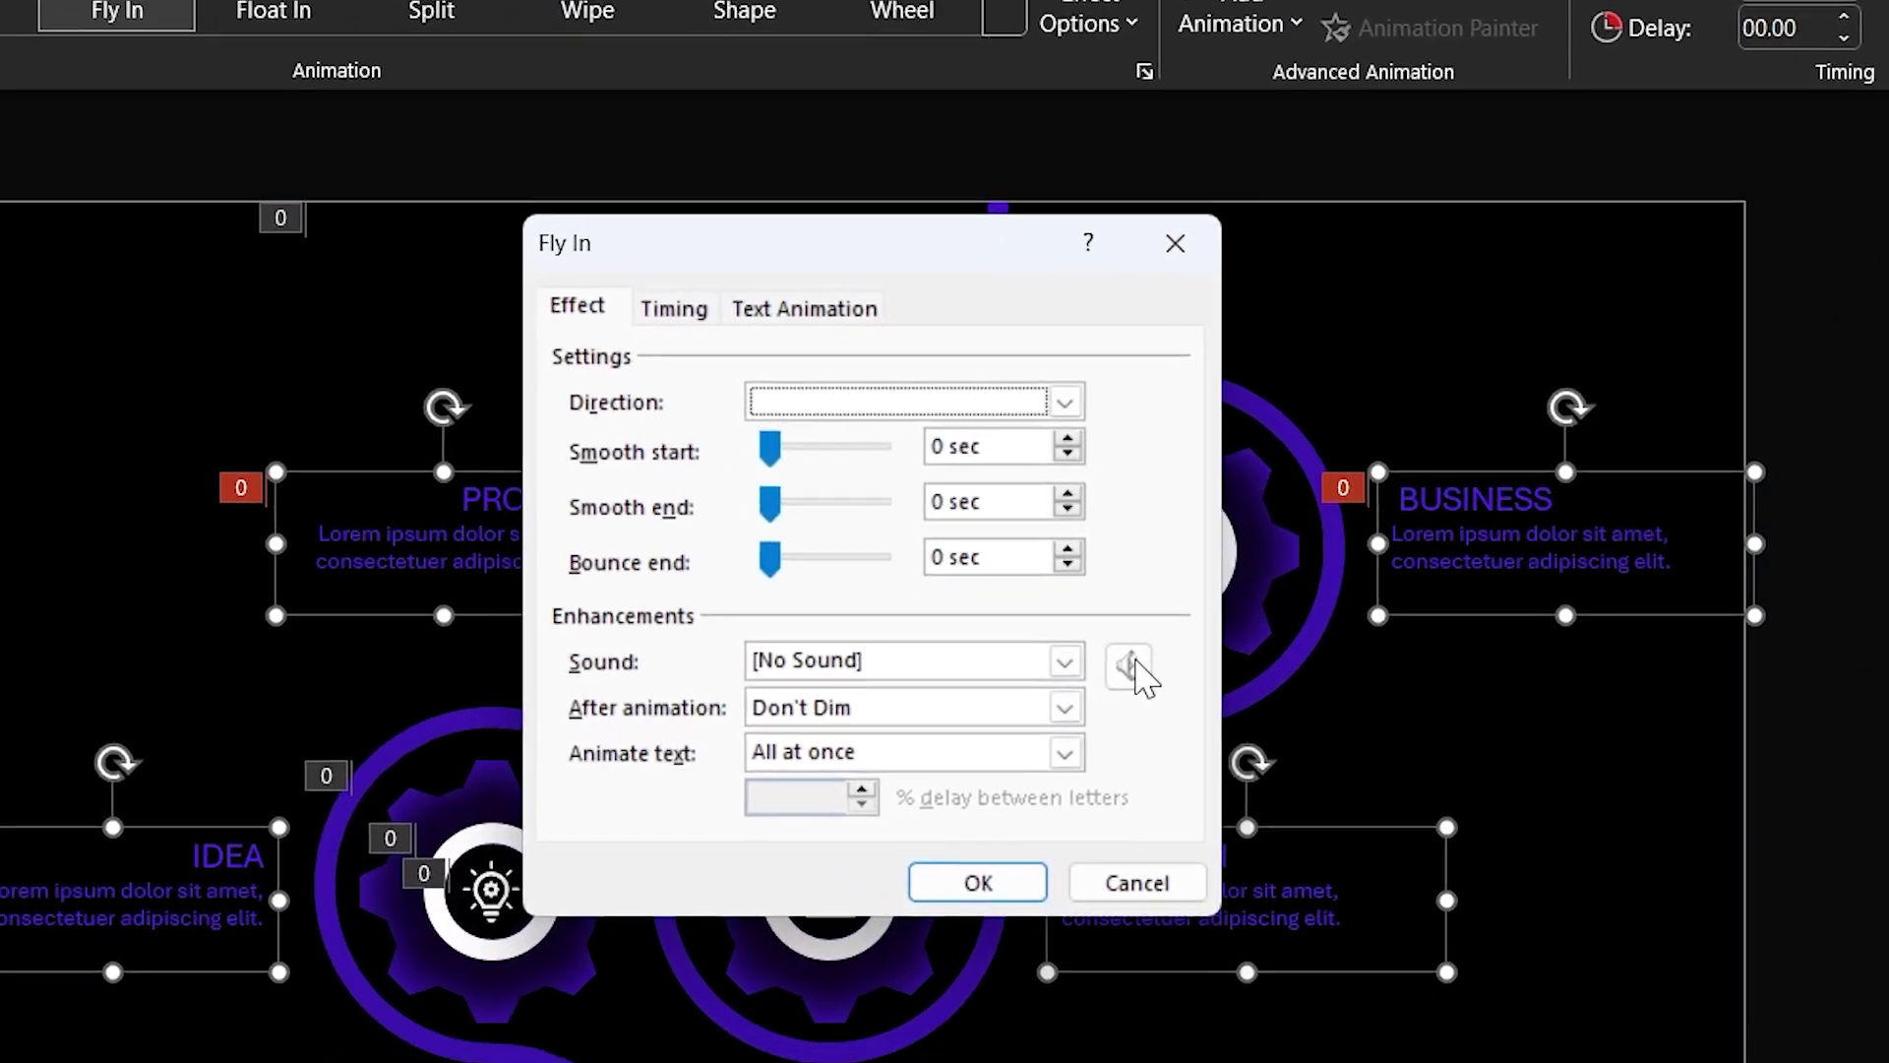
double_click(984, 557)
type("1.2")
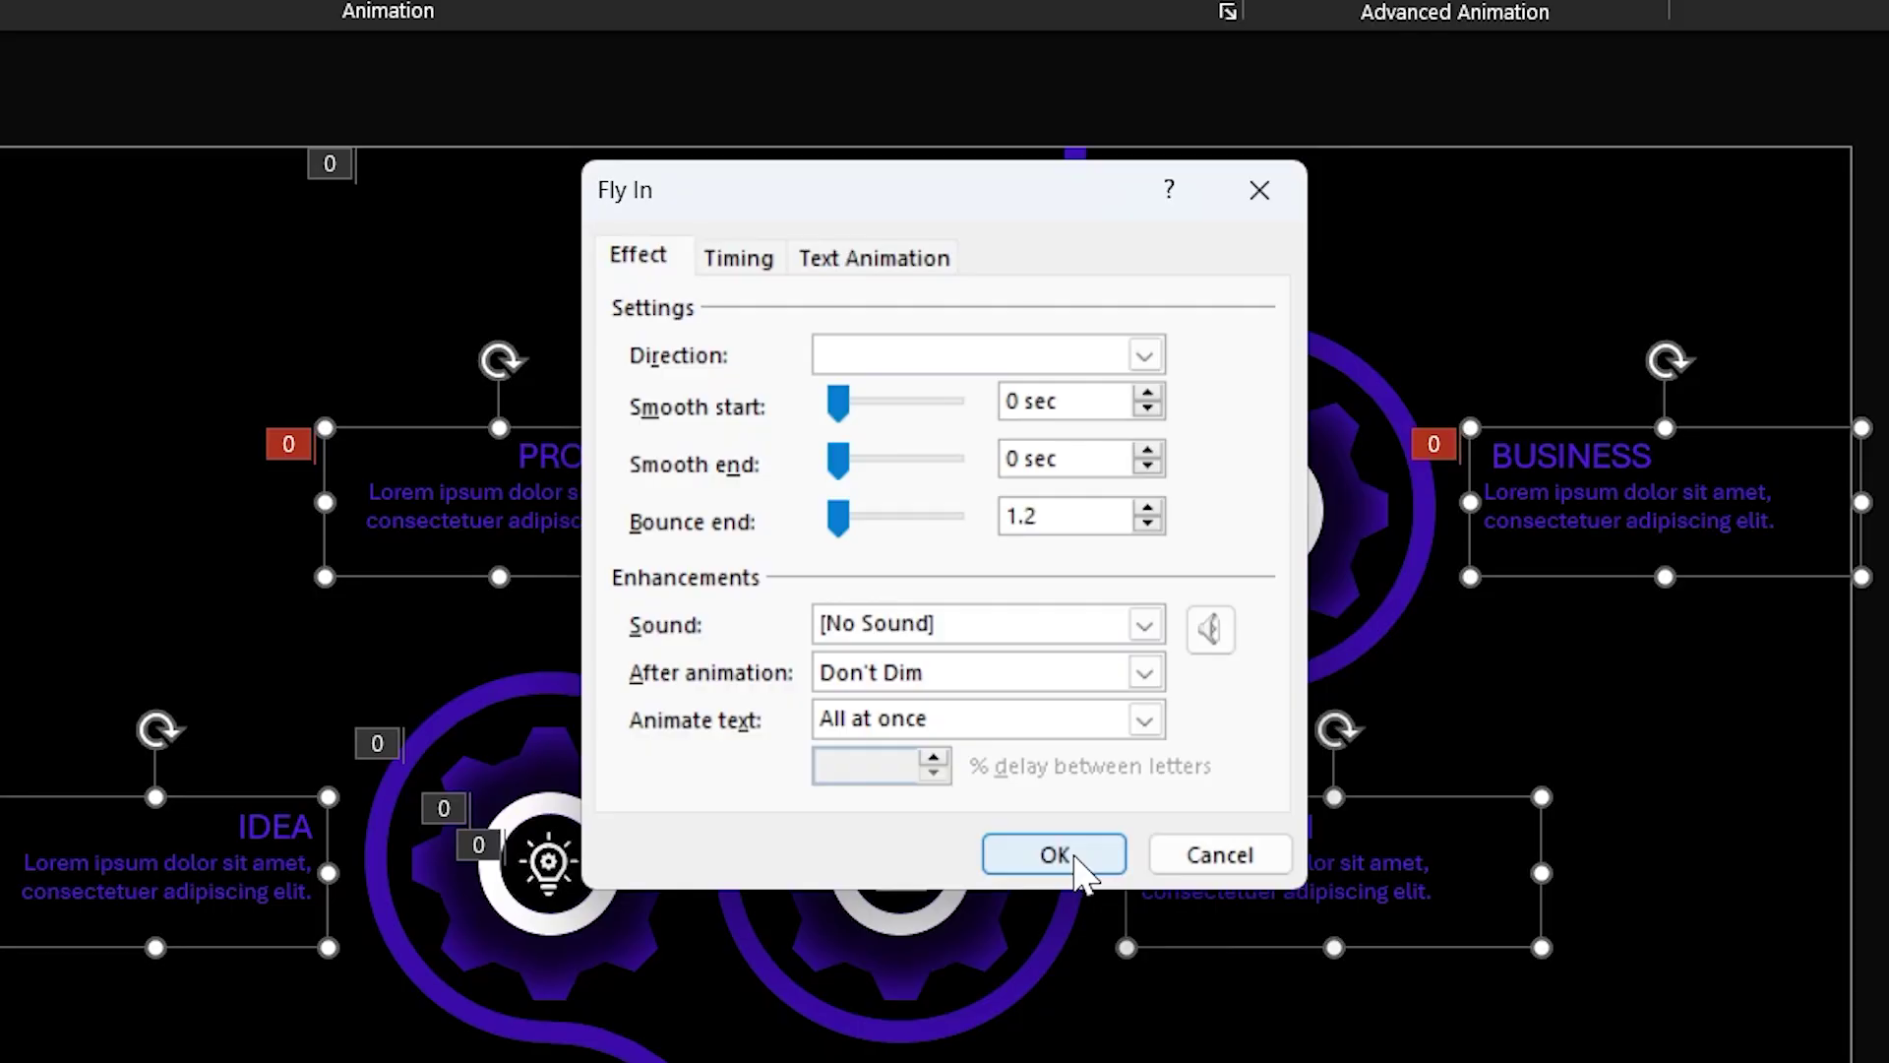
left_click(1054, 854)
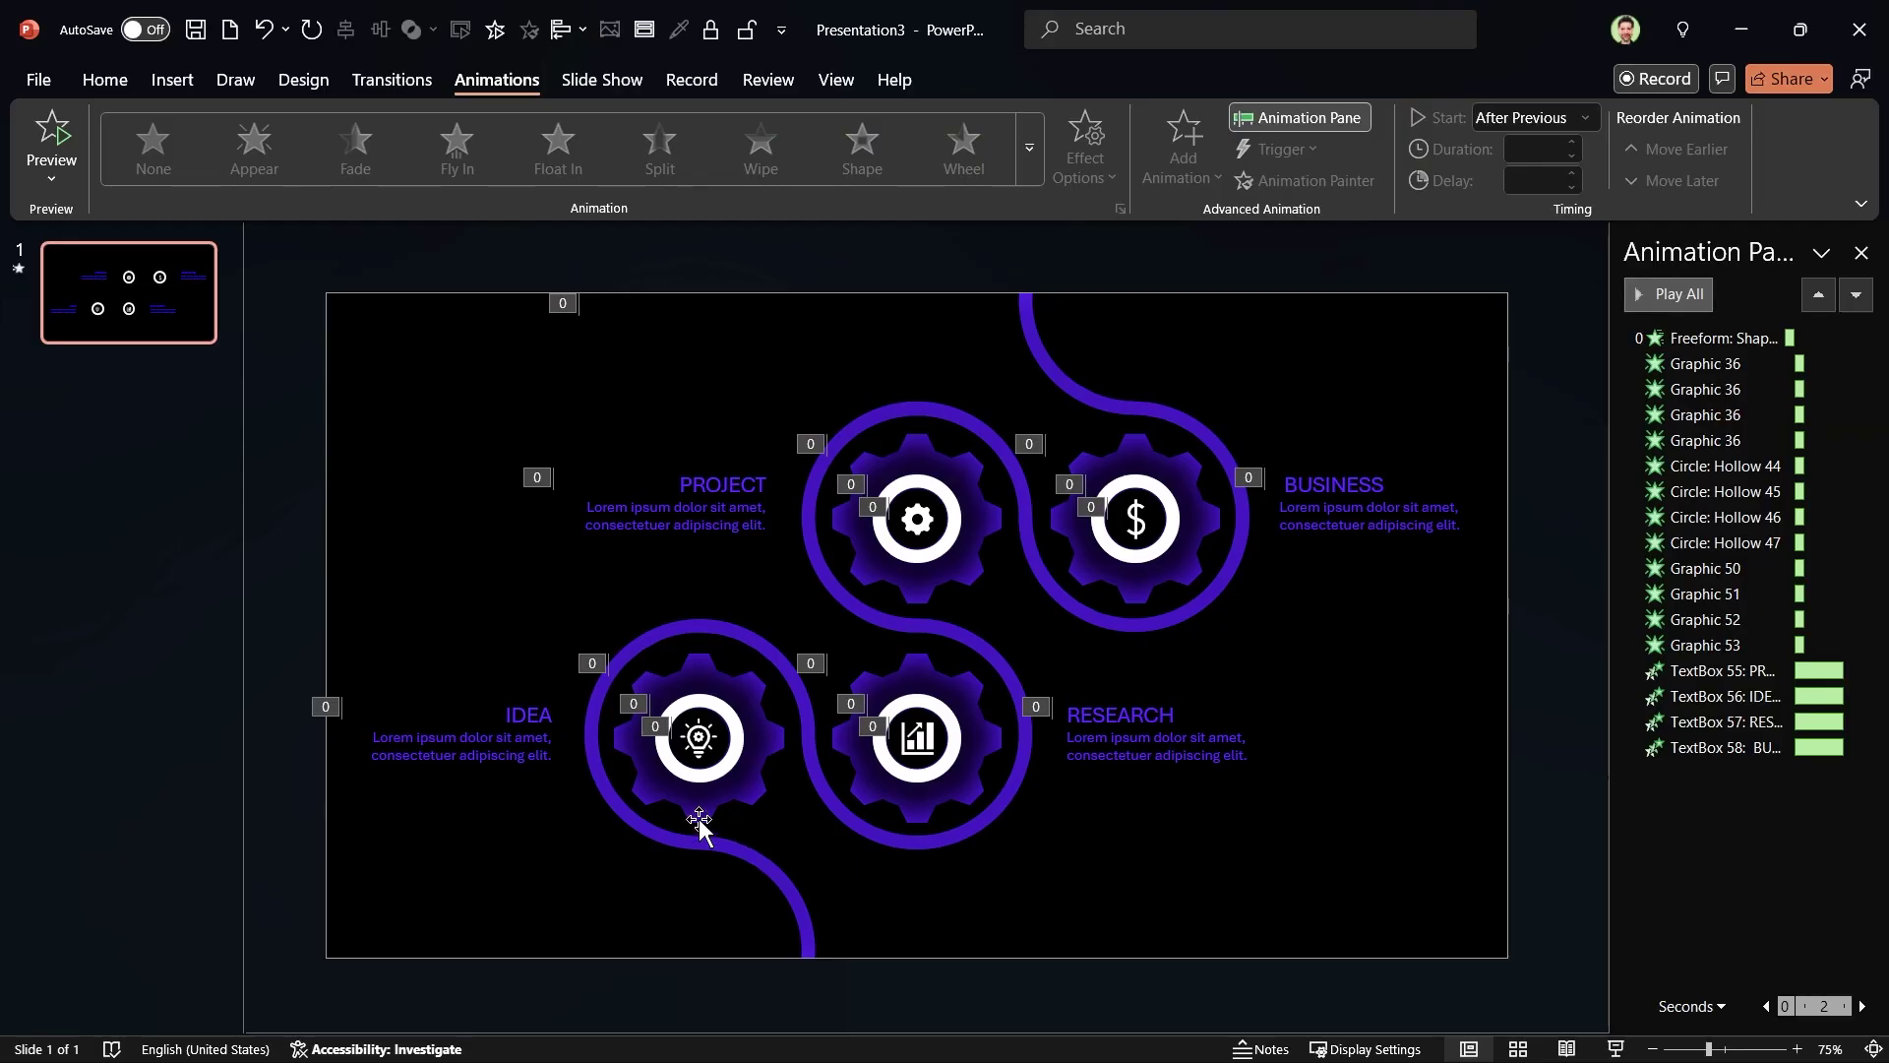
Step: Add a Spin emphasis to the four gears, starting With Previous, lasting 4.5 seconds
left_click(701, 825)
left_click(922, 825, "ctrl")
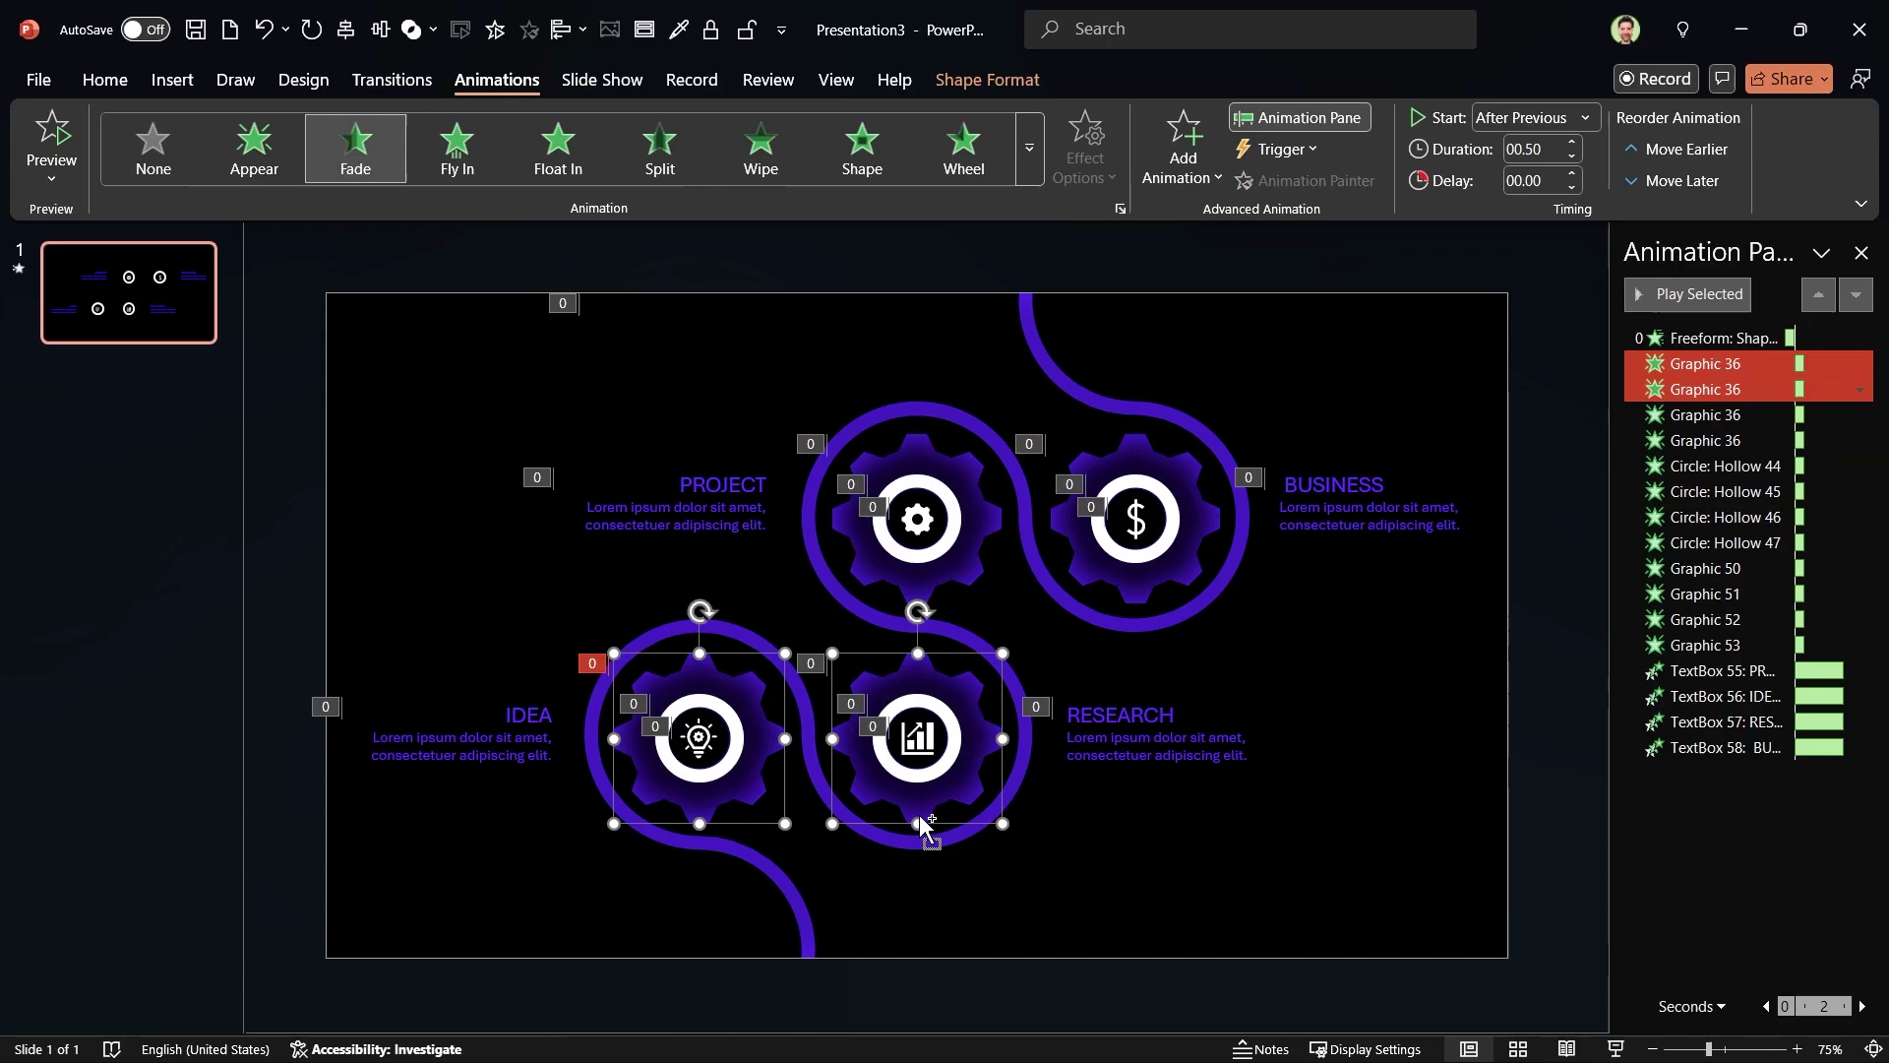
left_click(974, 583, "ctrl")
left_click(1139, 599, "ctrl")
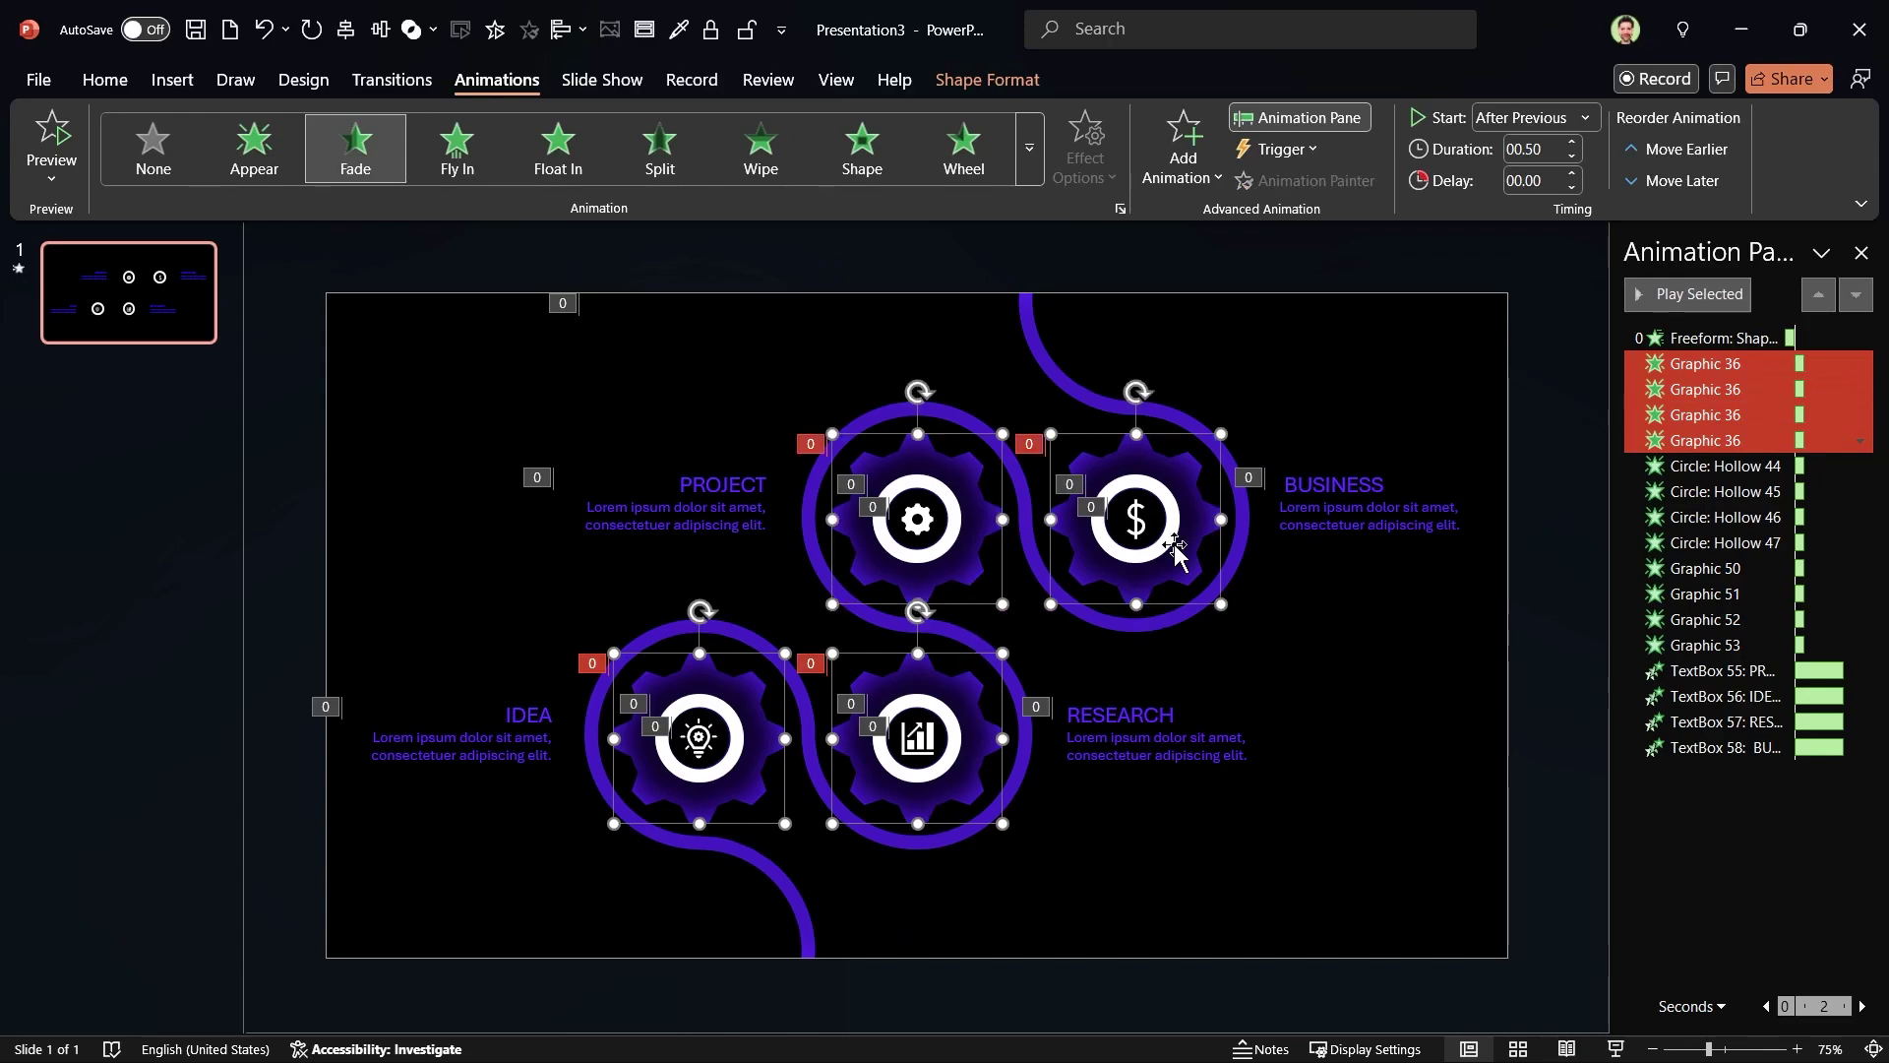
left_click(1191, 157)
left_click(1496, 527)
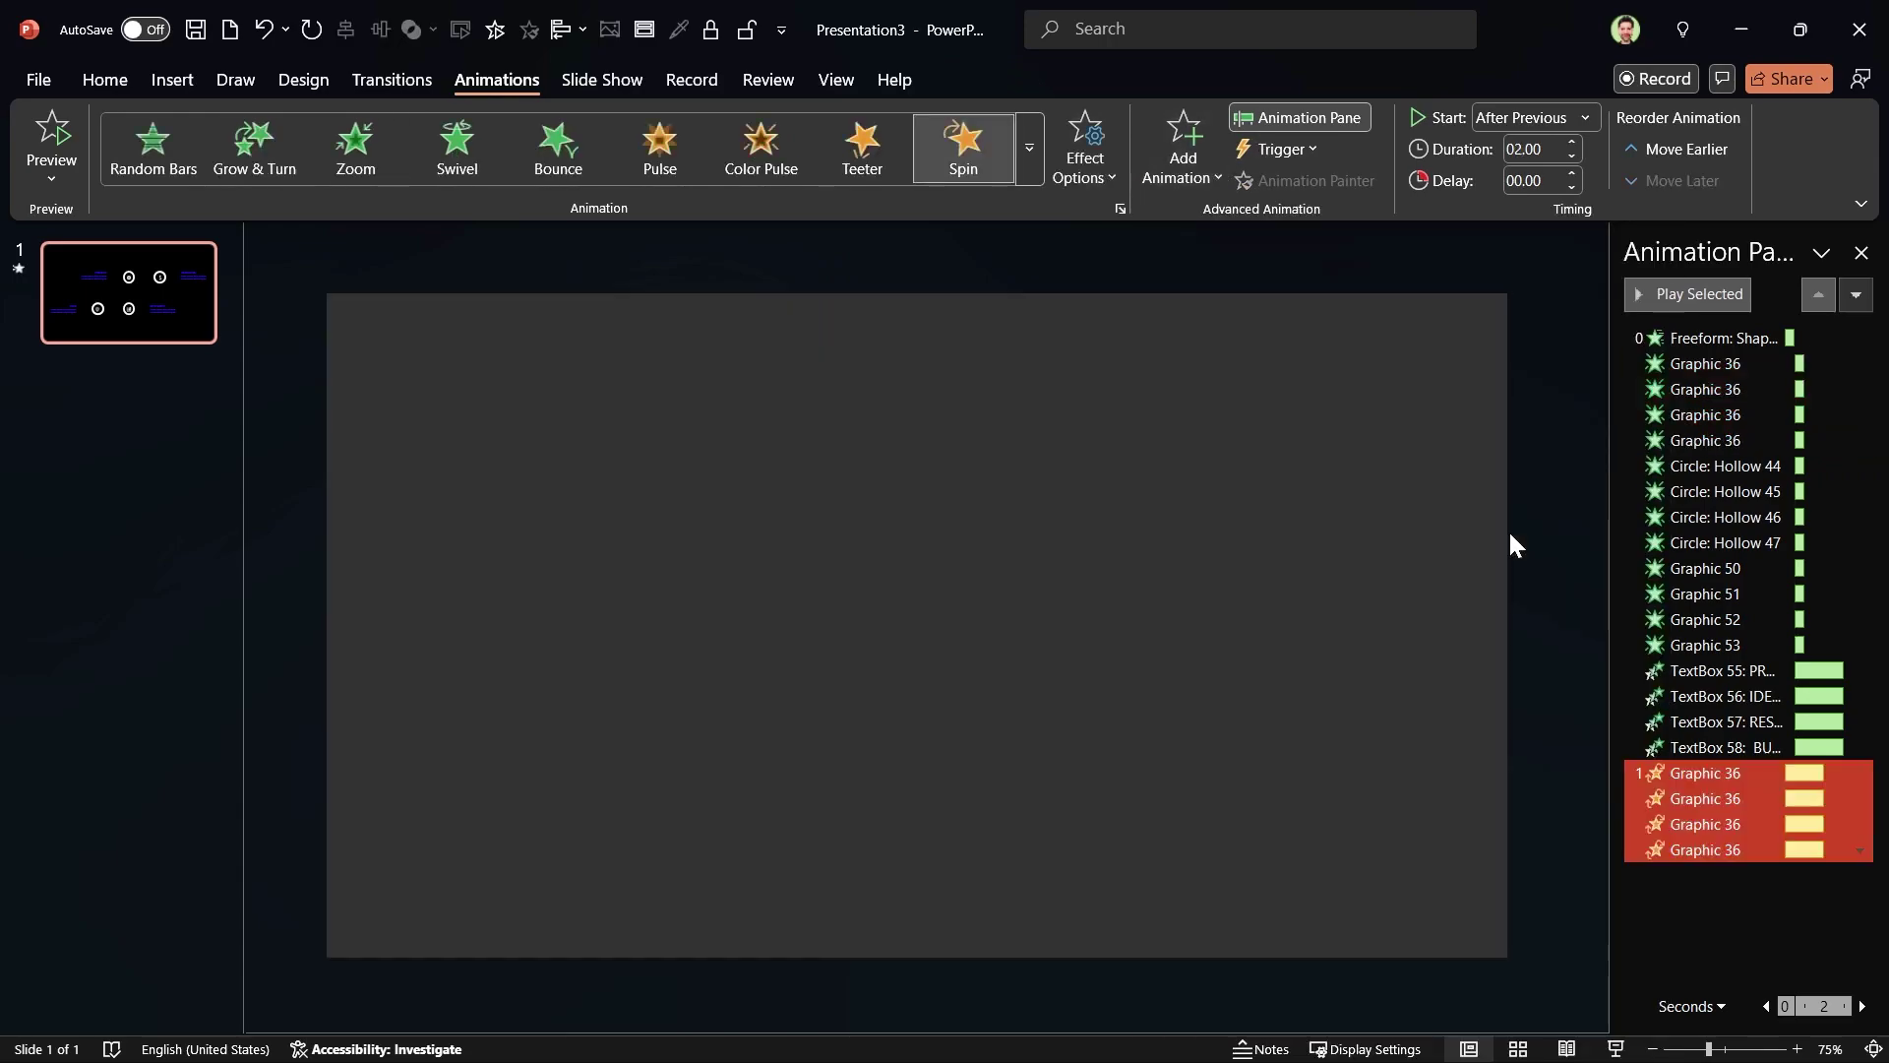
left_click(1535, 117)
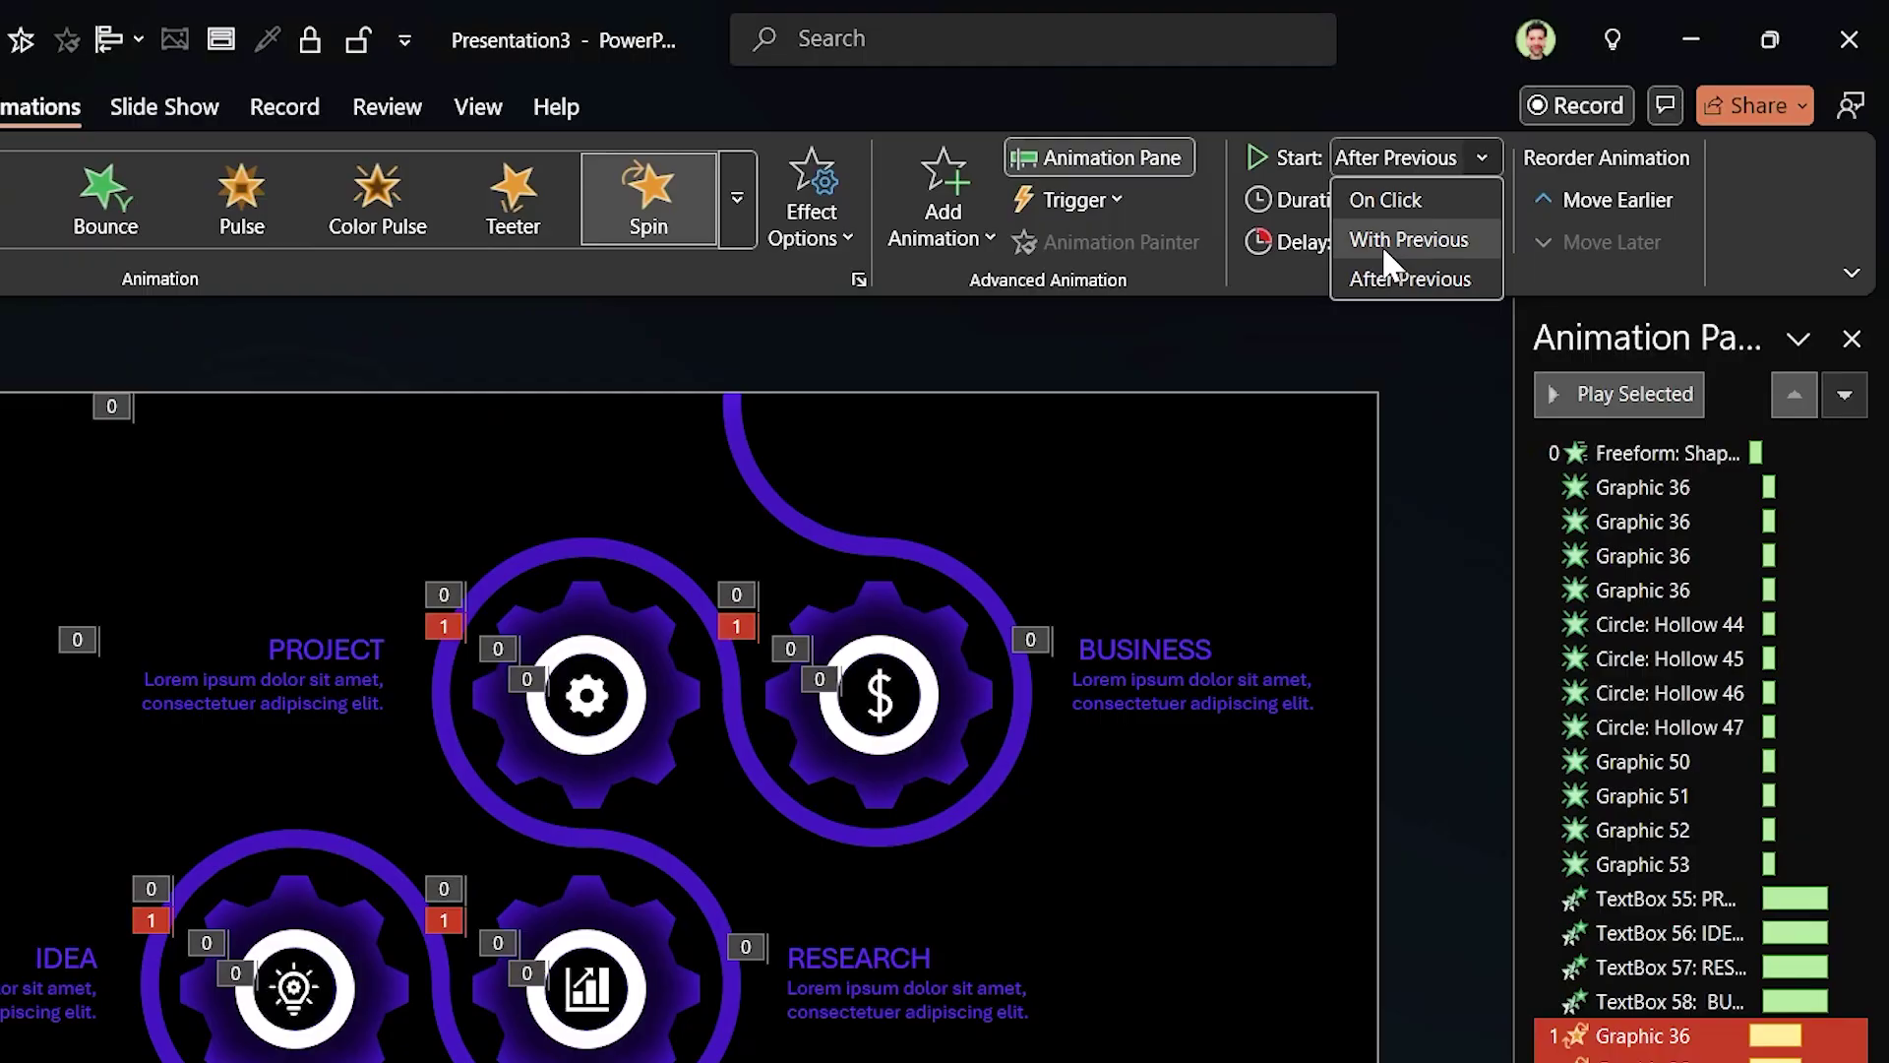
left_click(1382, 244)
left_click(1420, 210)
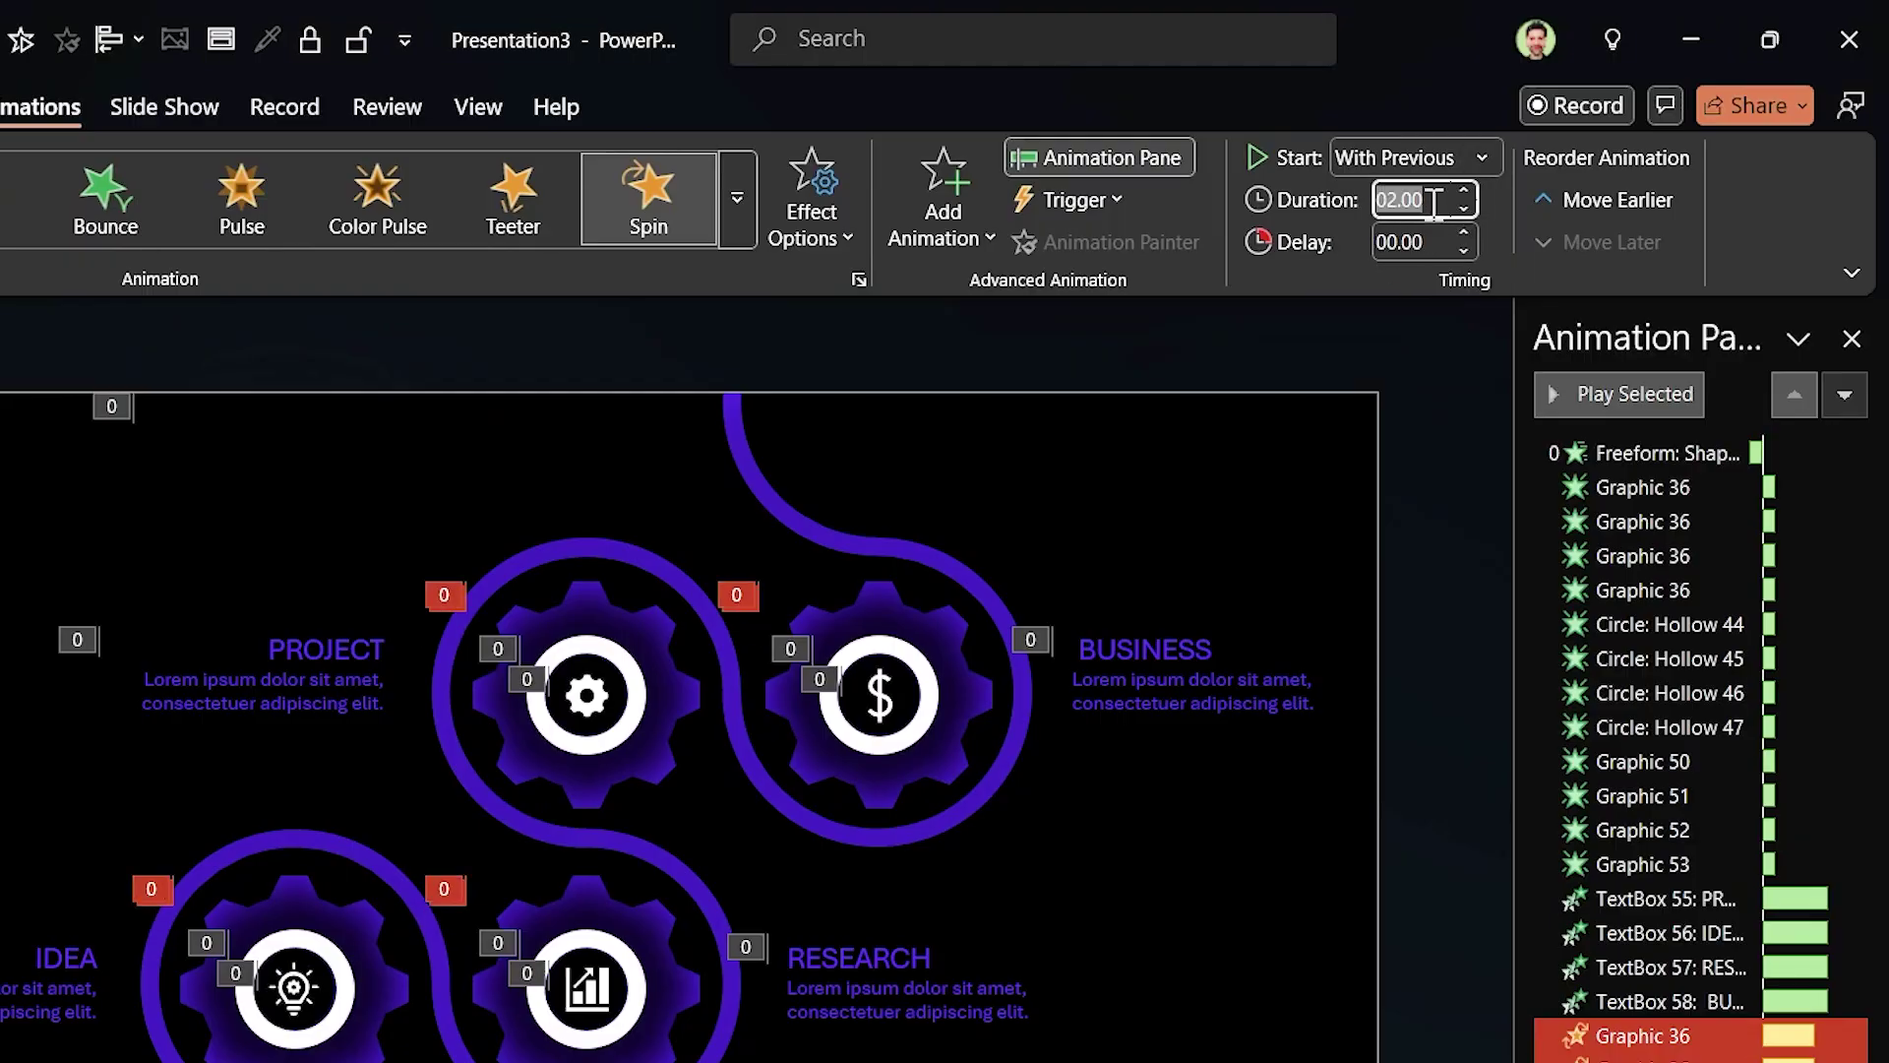
type("4.5")
key("Return")
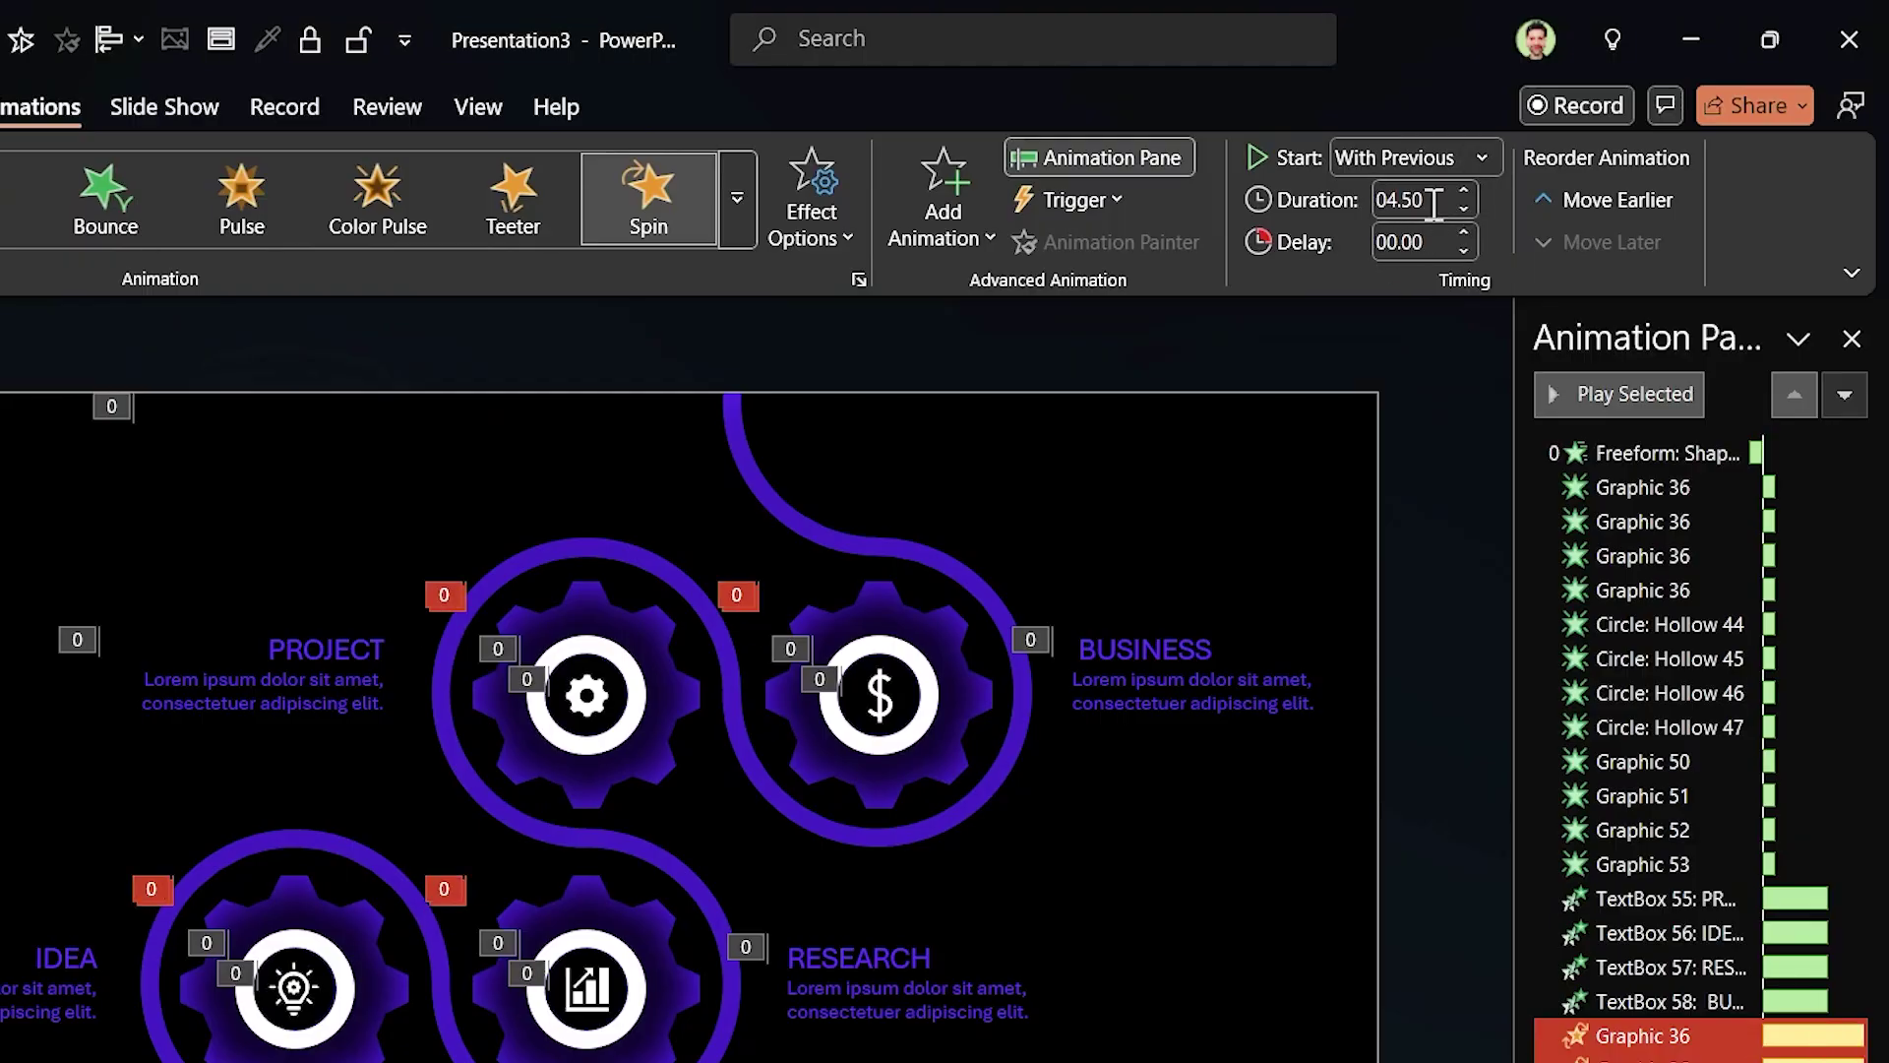
Step: Set the Spin to 540° clockwise with 0.5 s smooth start and 2.5 s smooth end
left_click(857, 280)
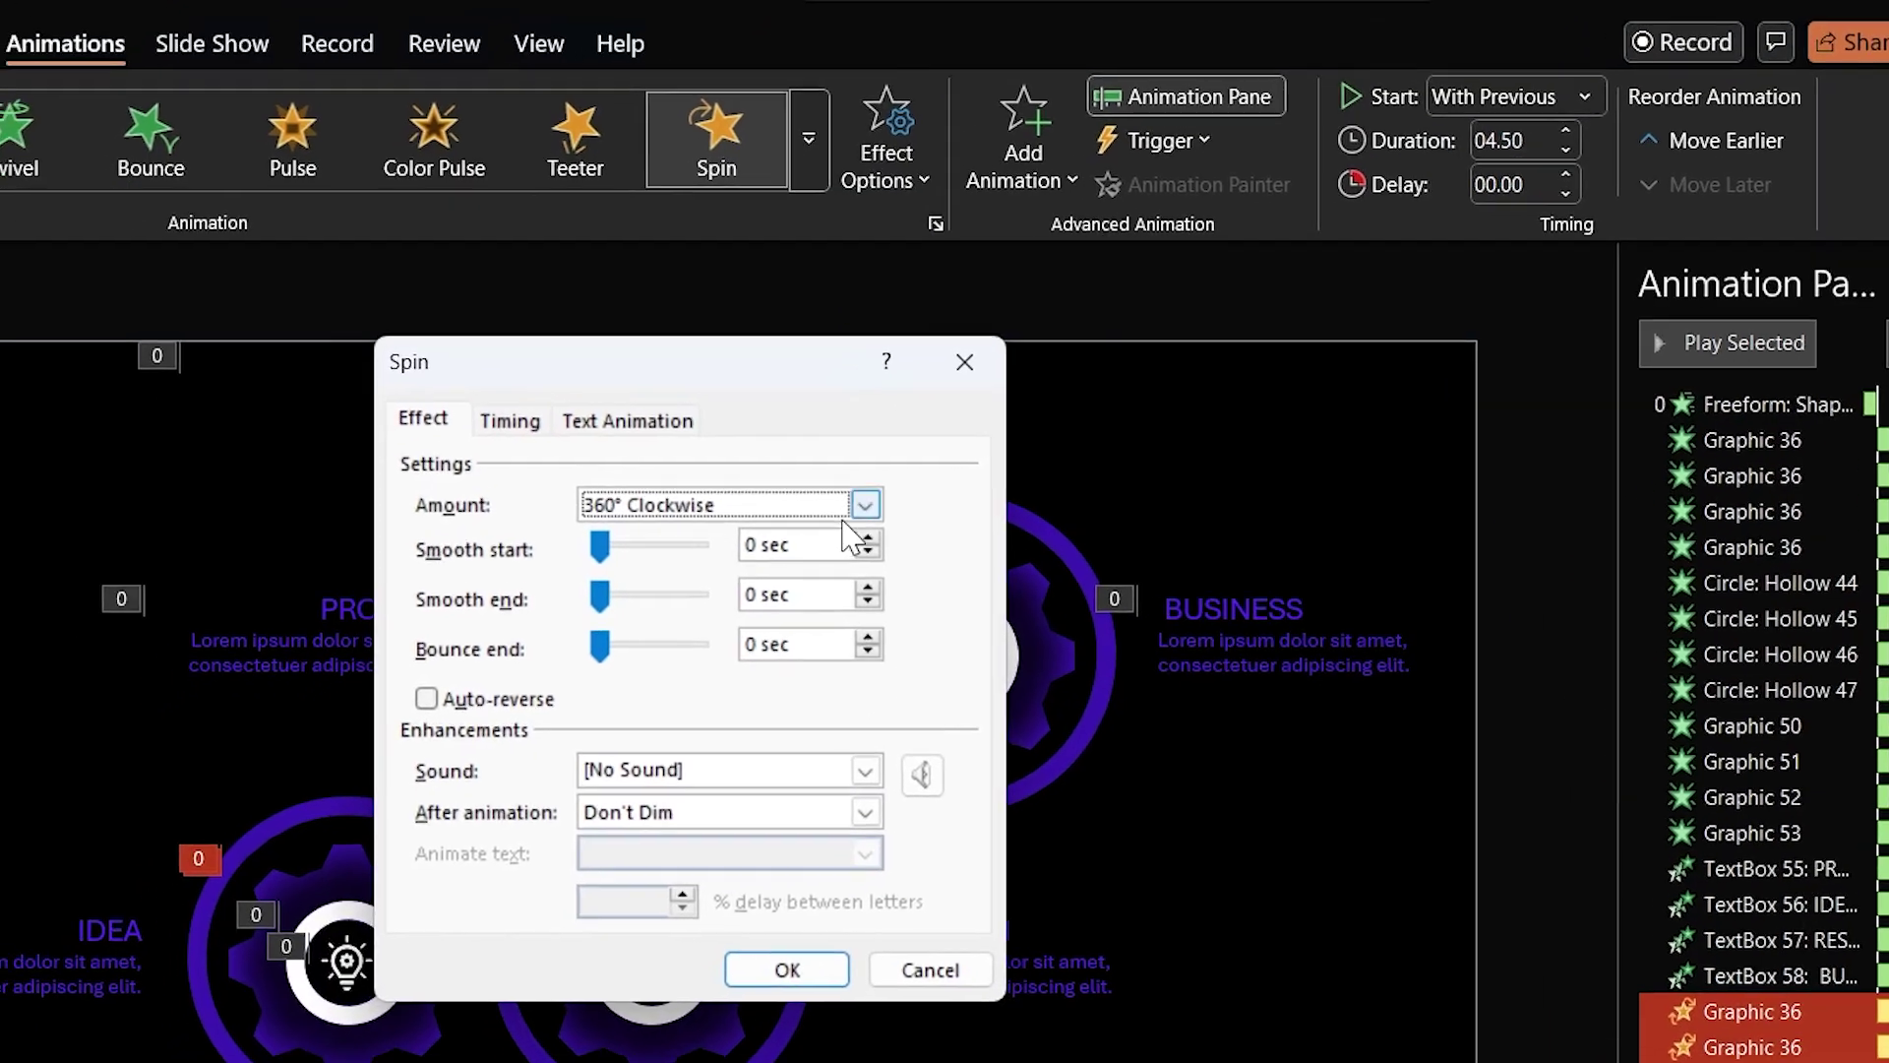
left_click(791, 549)
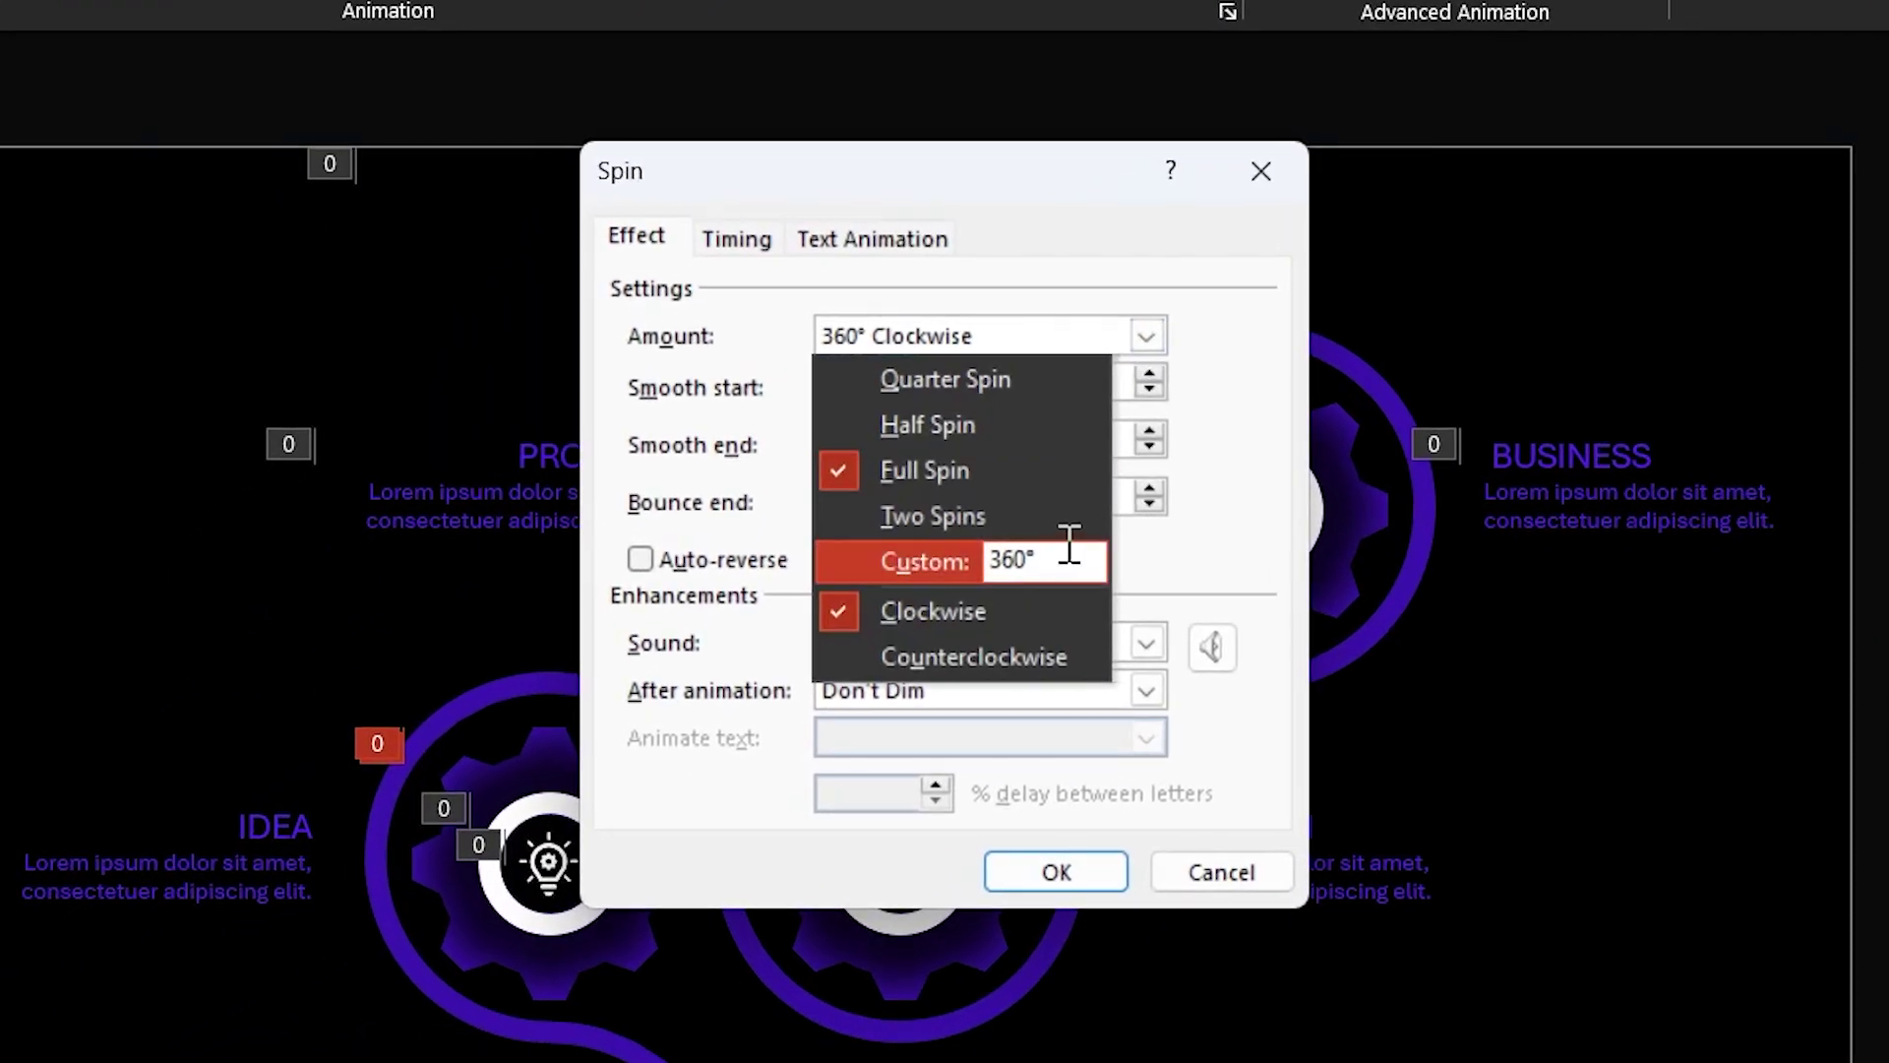
type("540")
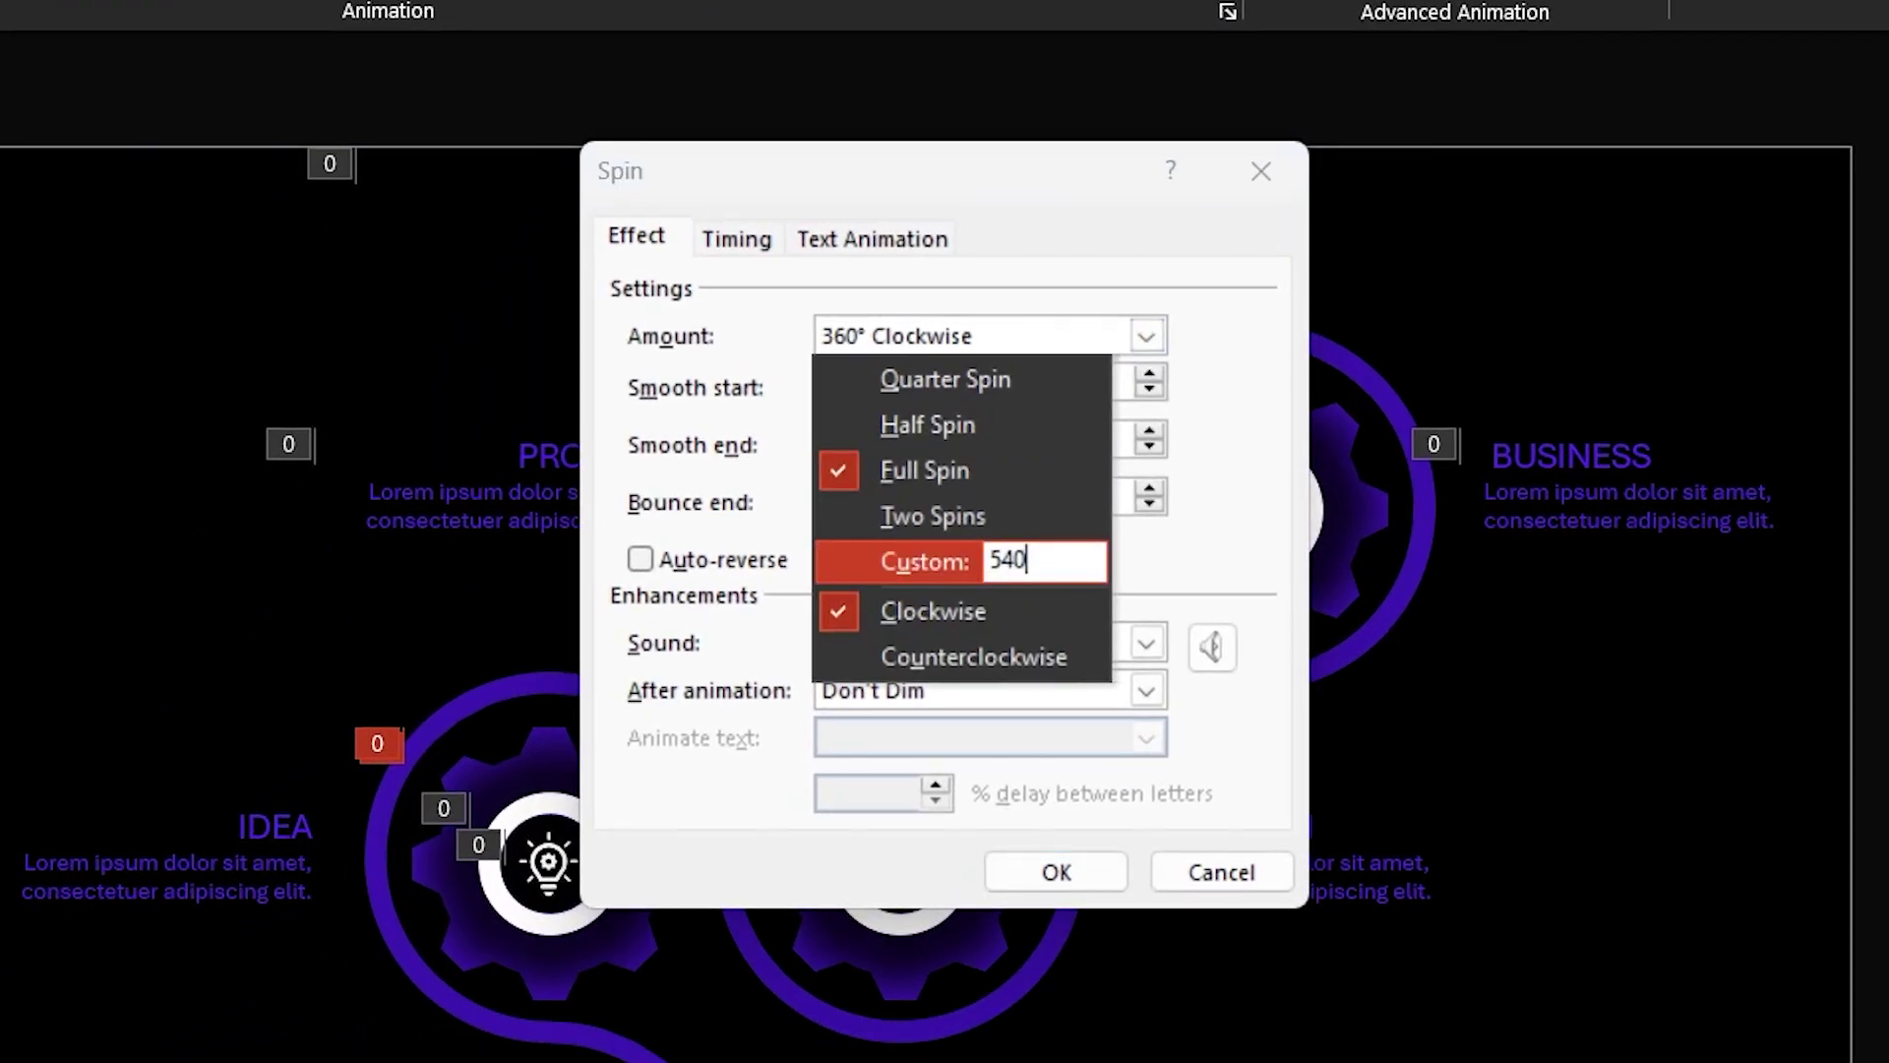
key("Return")
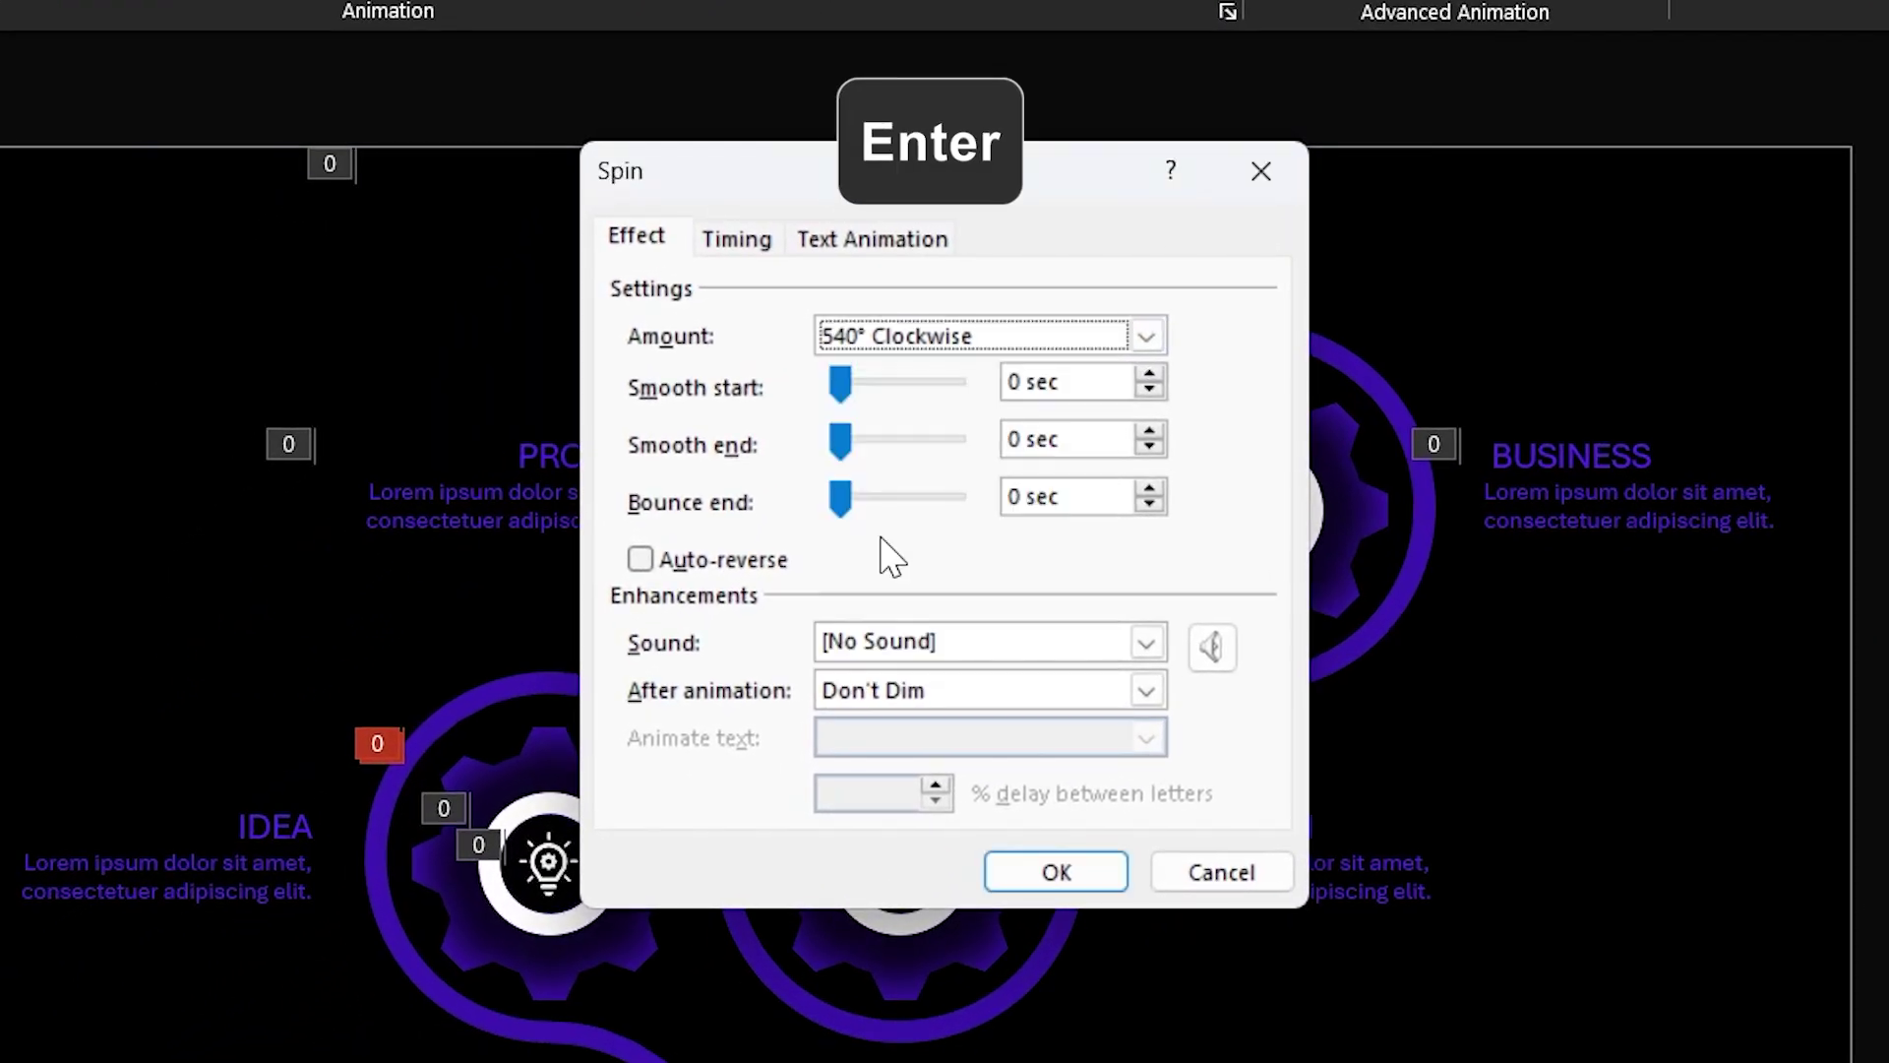
left_click(1072, 381)
type("0.5")
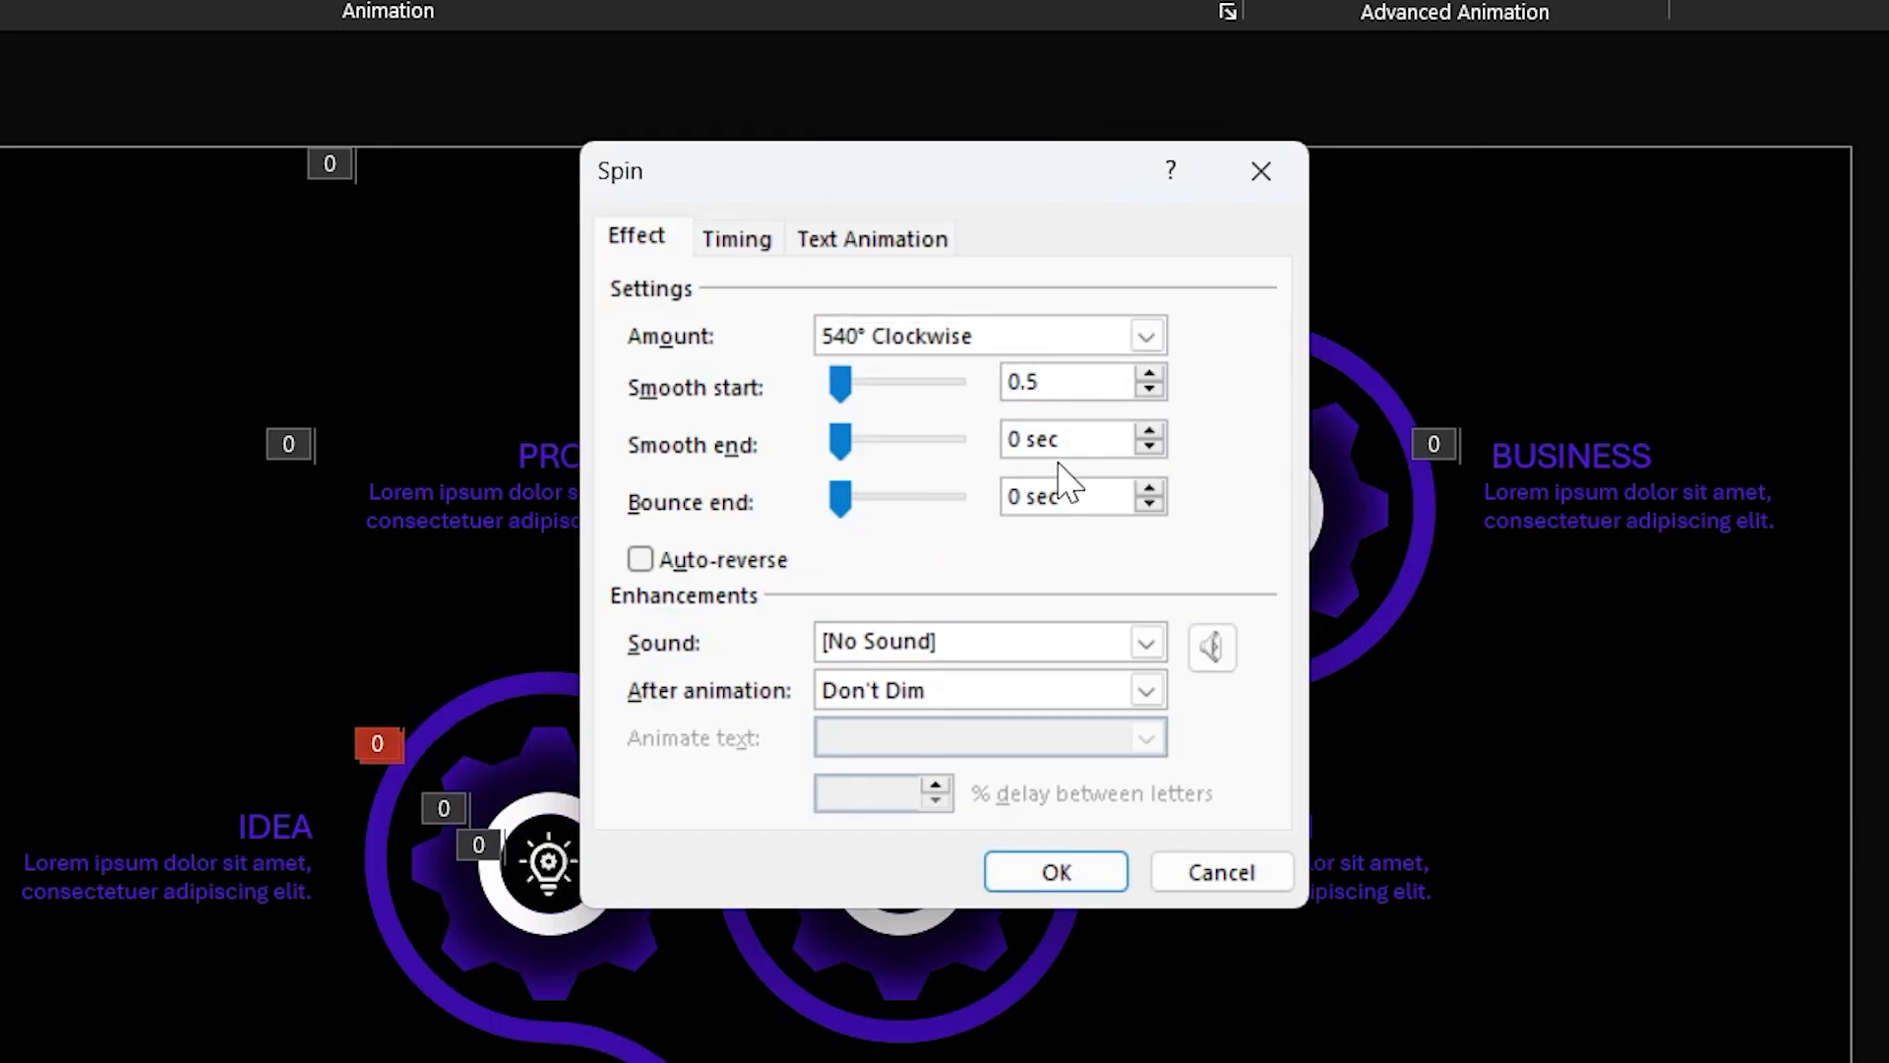
left_click(1094, 443)
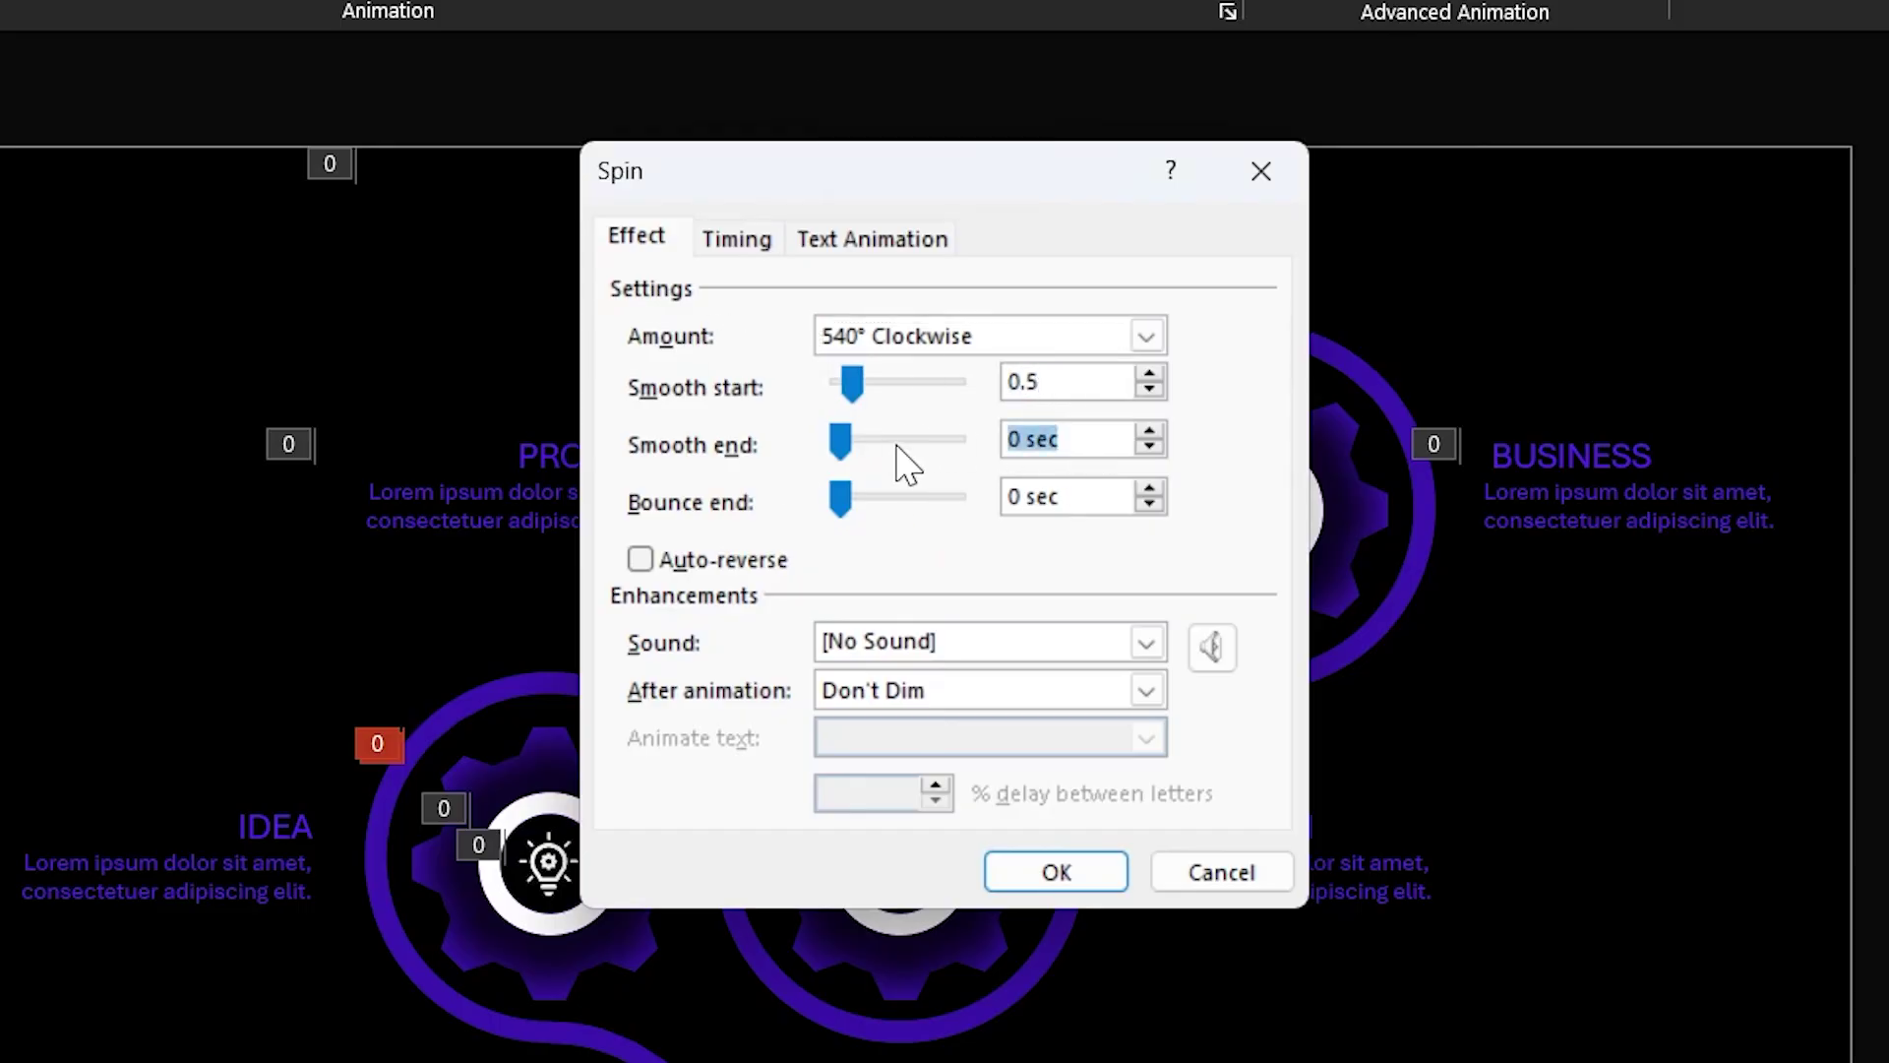
type("2")
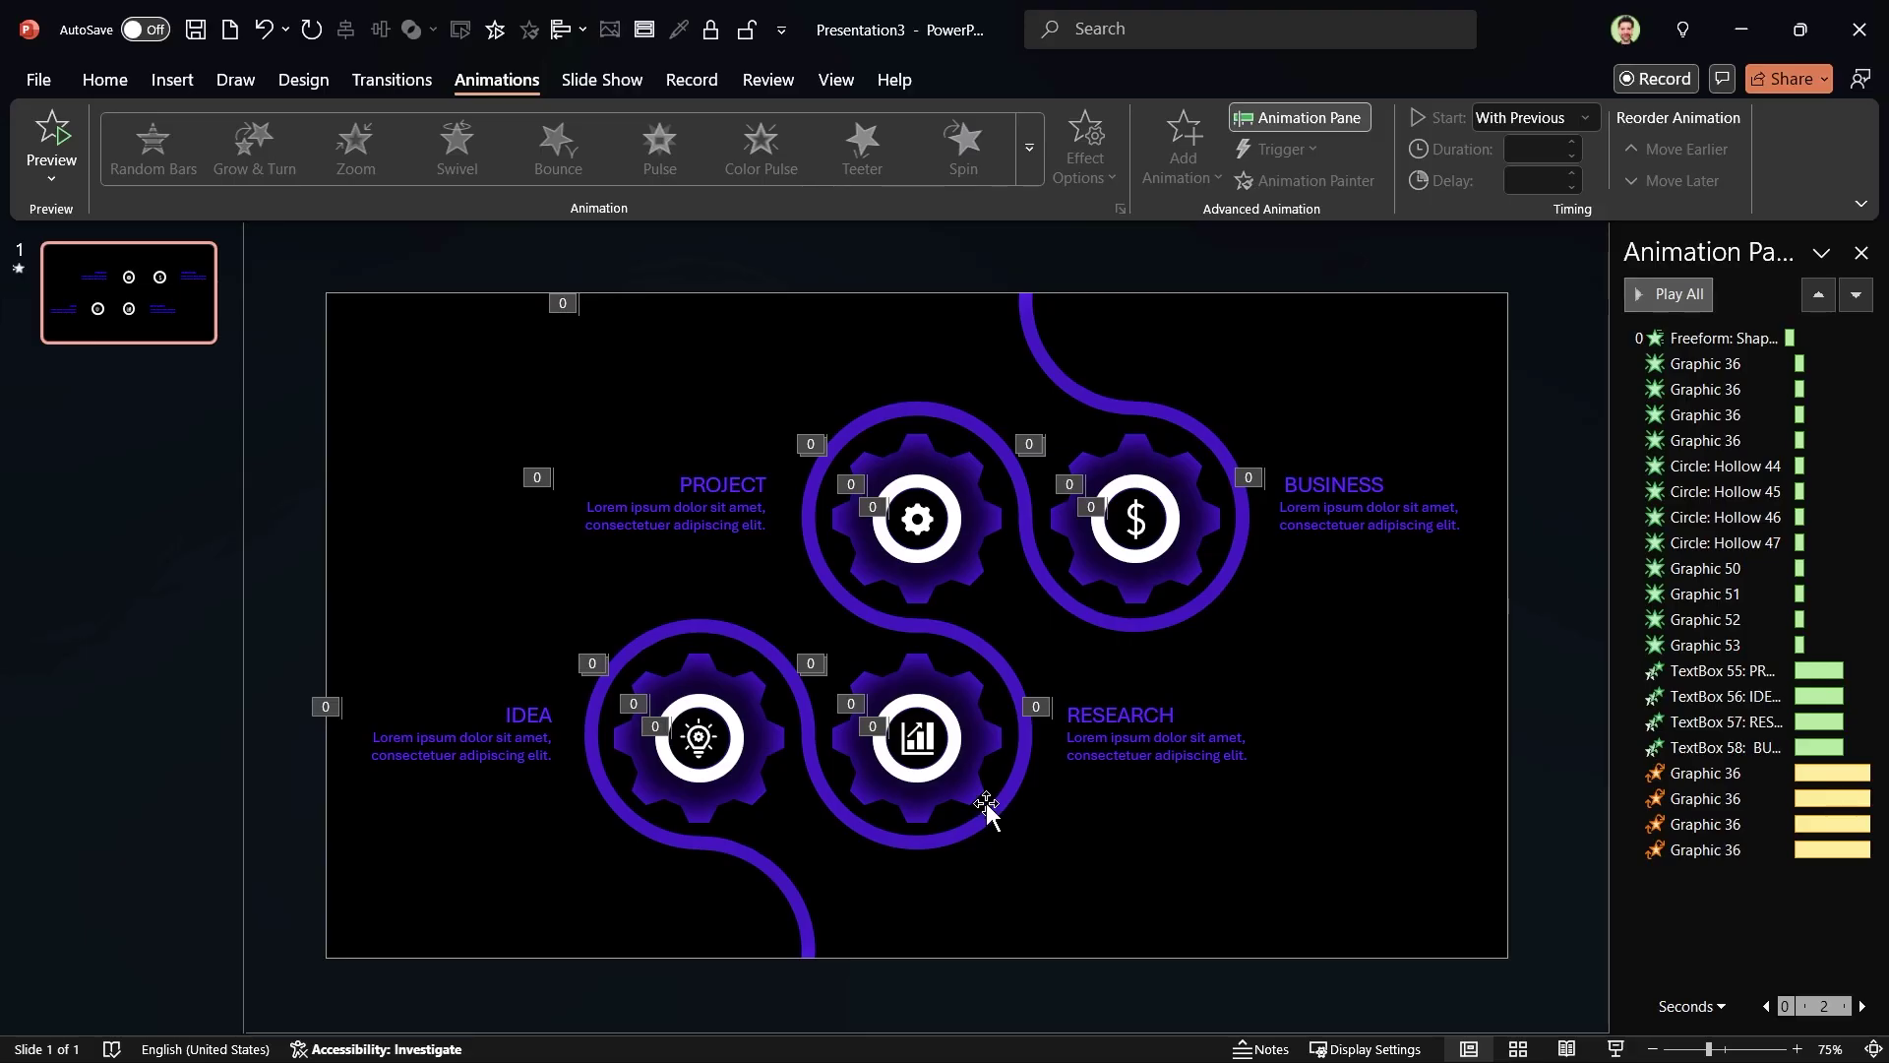
Step: Set the Research and Business gears' Spin animations to Counterclockwise
left_click(989, 805)
left_click(1117, 590, "shift")
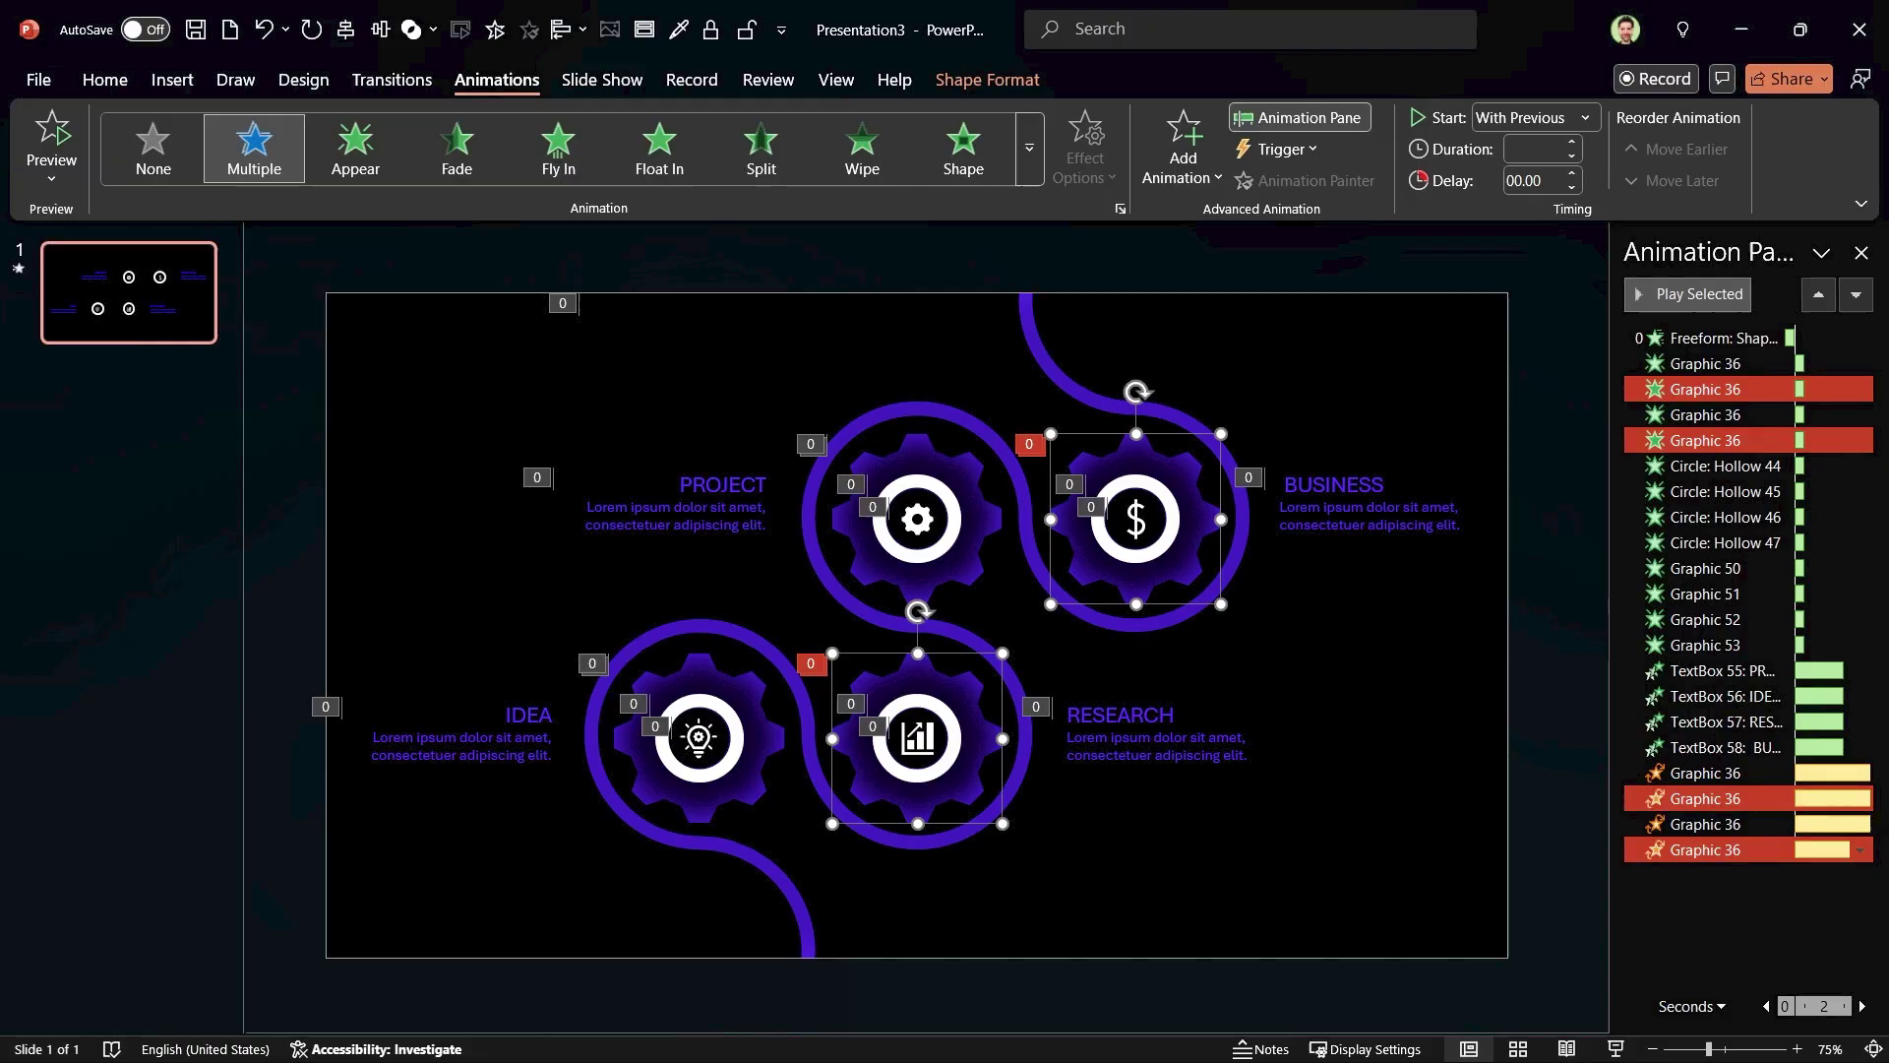
left_click(1702, 849)
left_click(1687, 798, "ctrl")
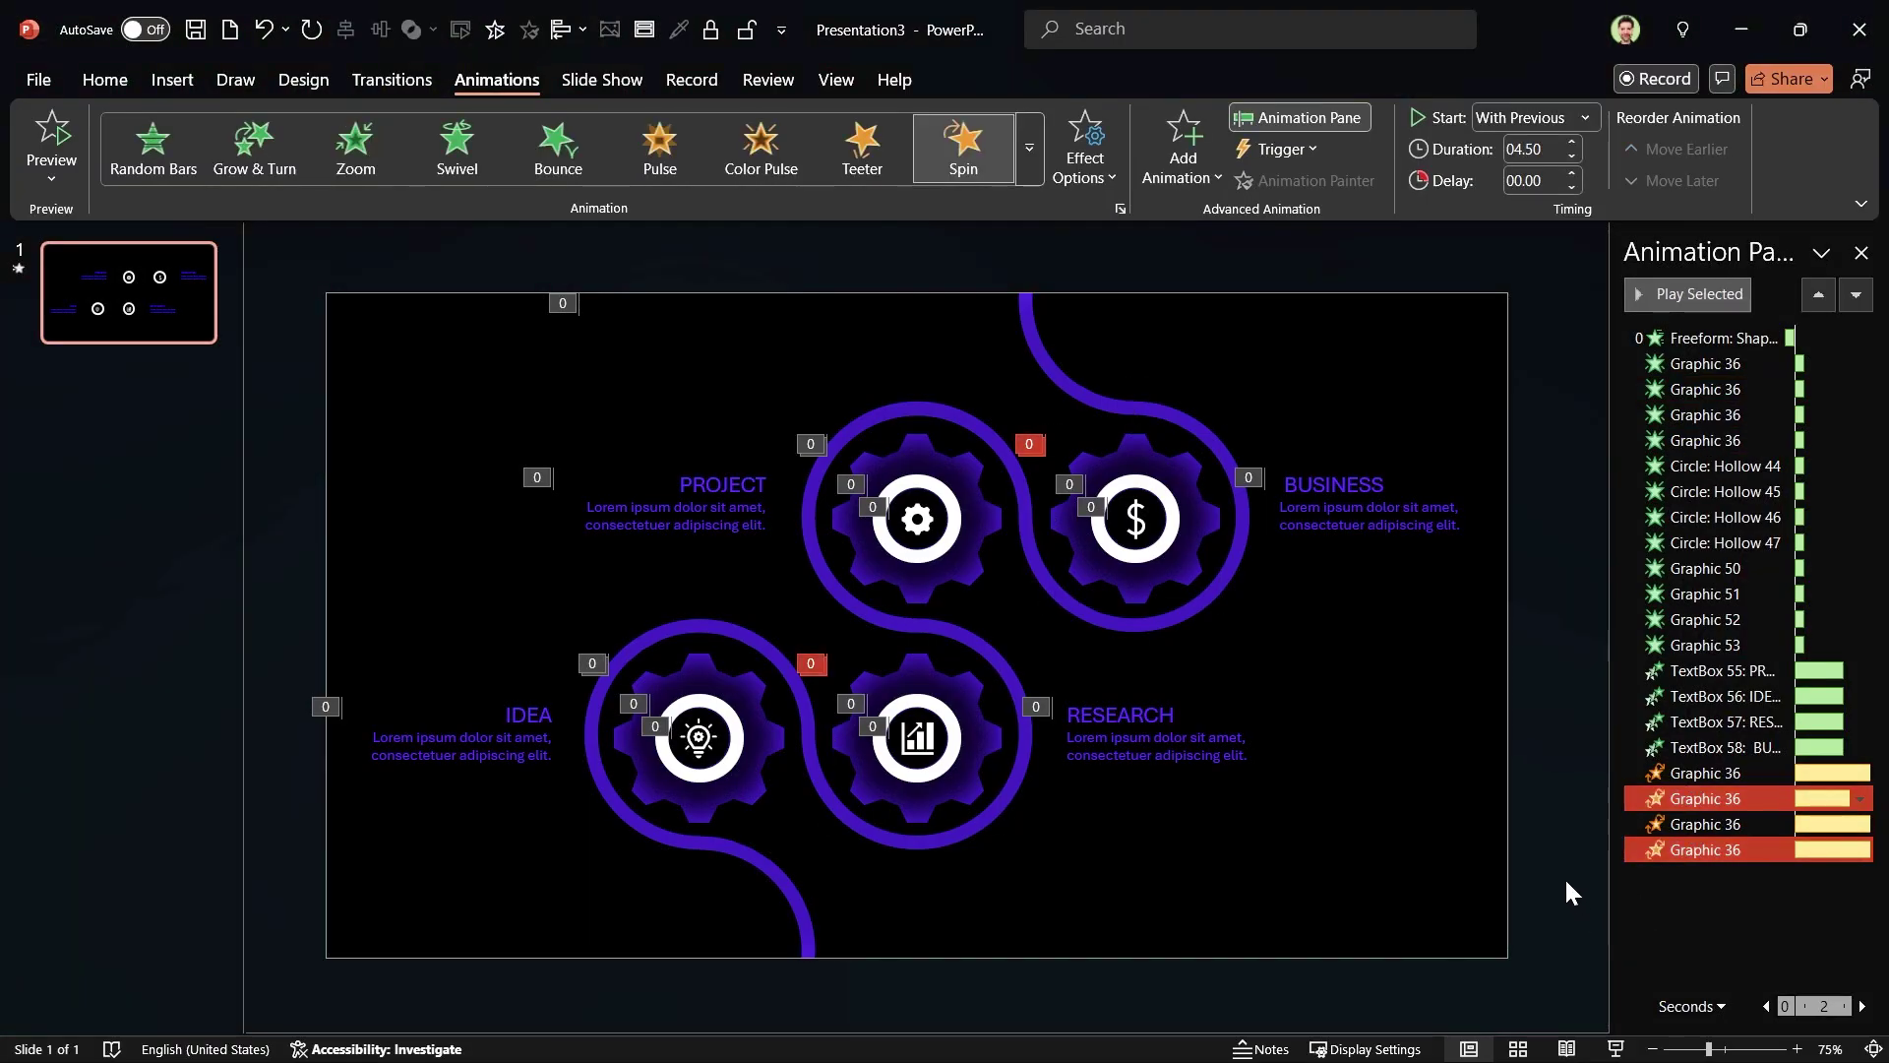
left_click(1087, 168)
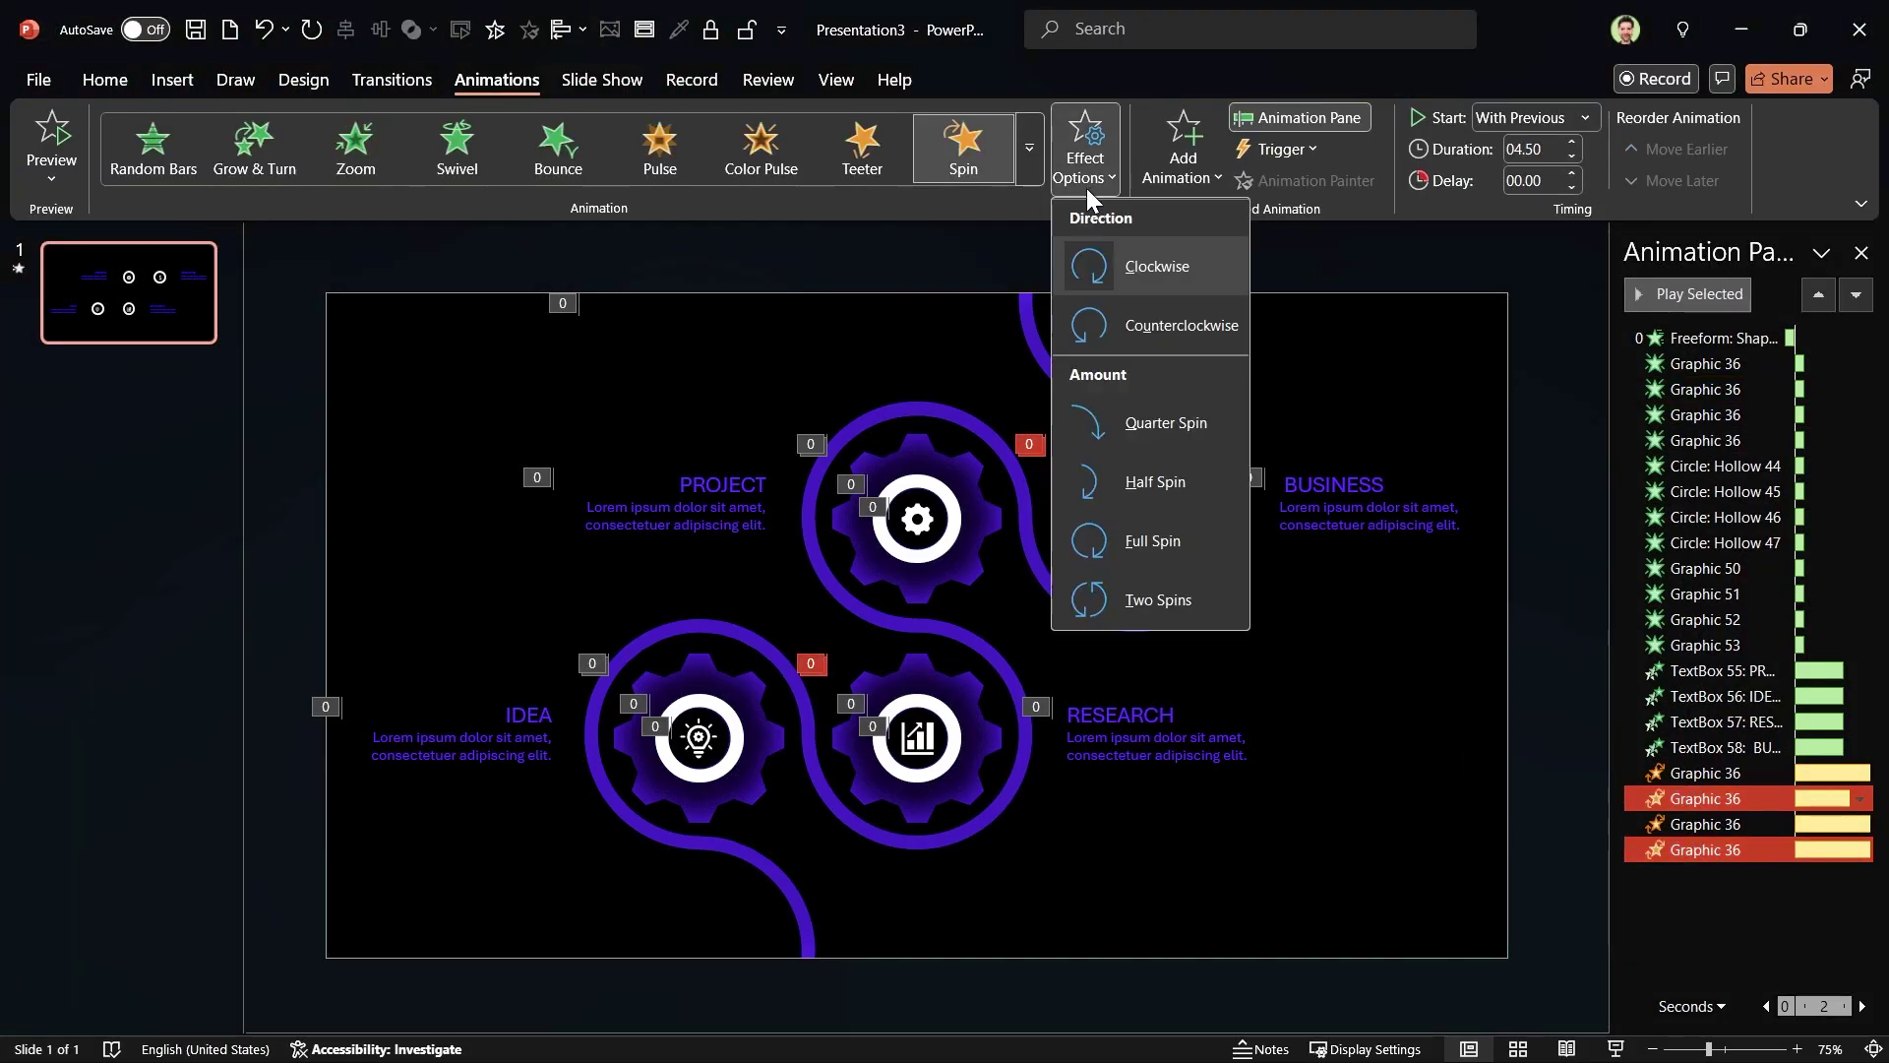
left_click(1142, 323)
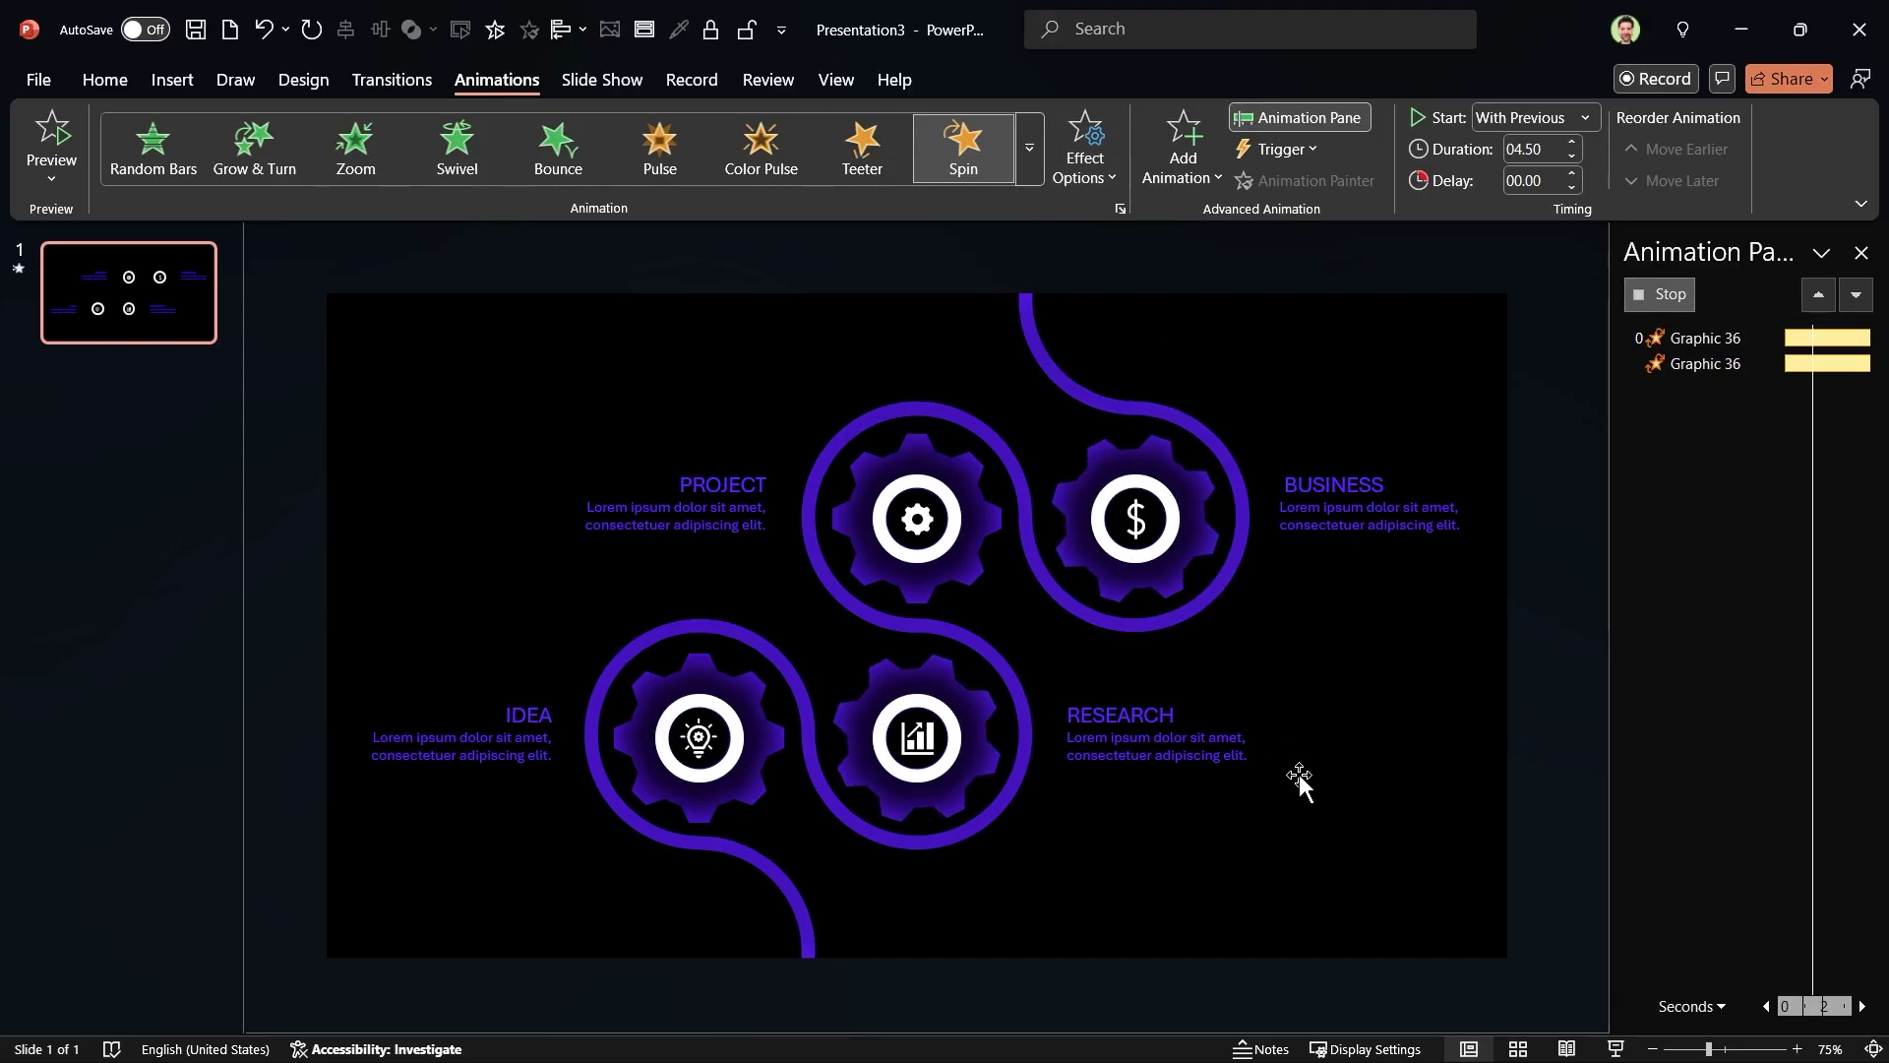
Step: Add a white Fill Color emphasis, With Previous, to the four gears and maze curve
left_click(1540, 873)
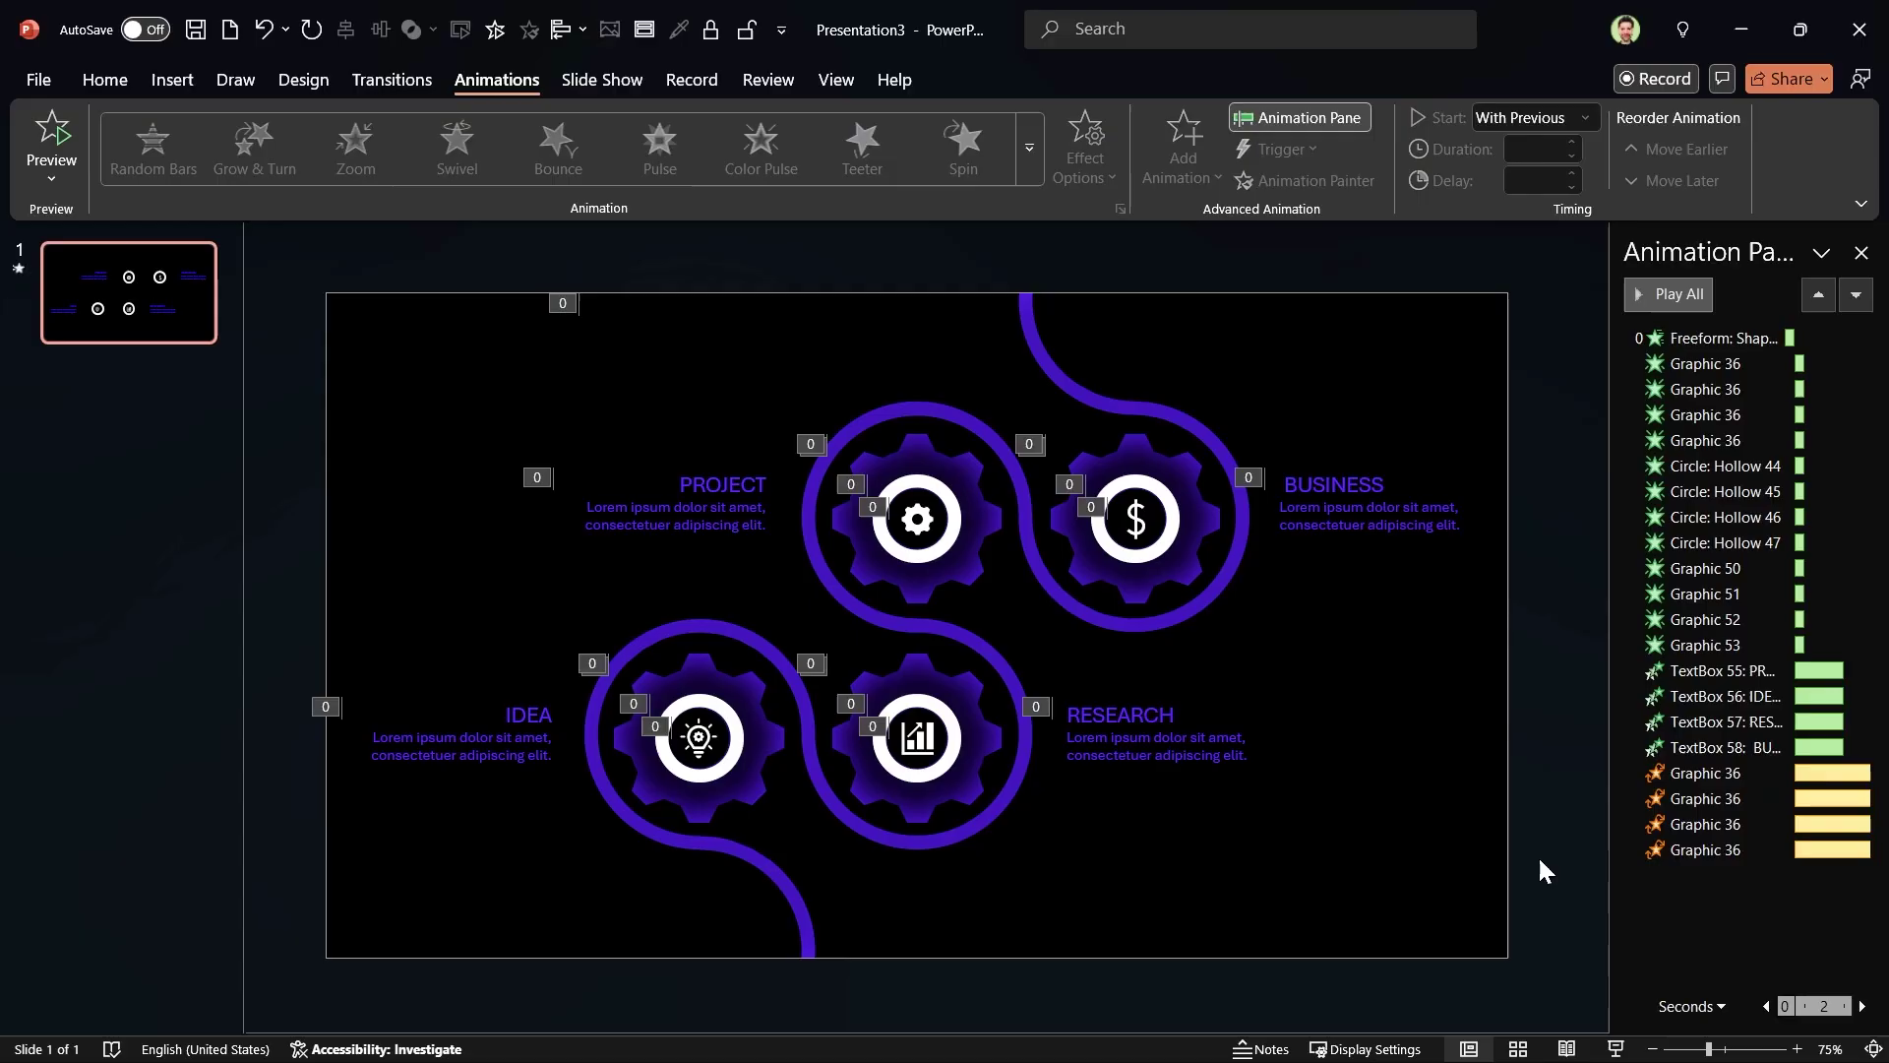
left_click(755, 805)
left_click(919, 815, "shift")
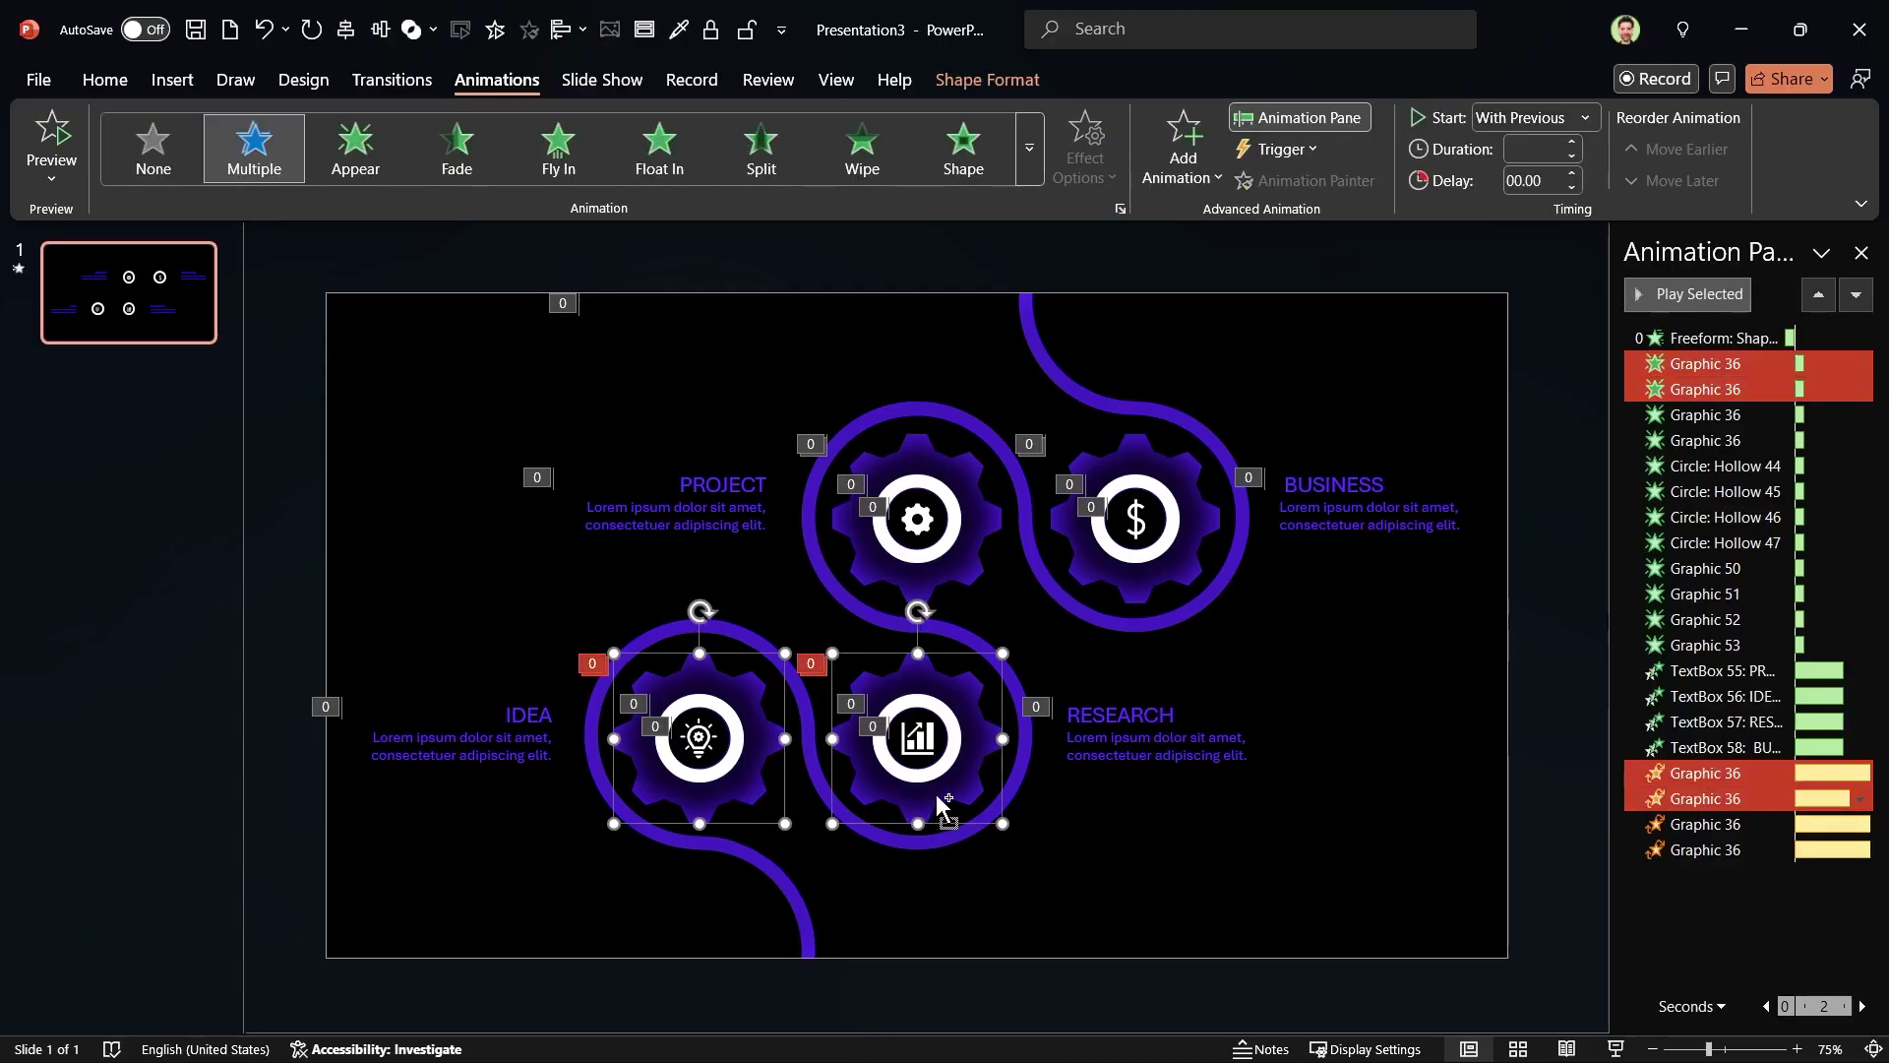
left_click(975, 575, "shift")
left_click(1143, 588, "shift")
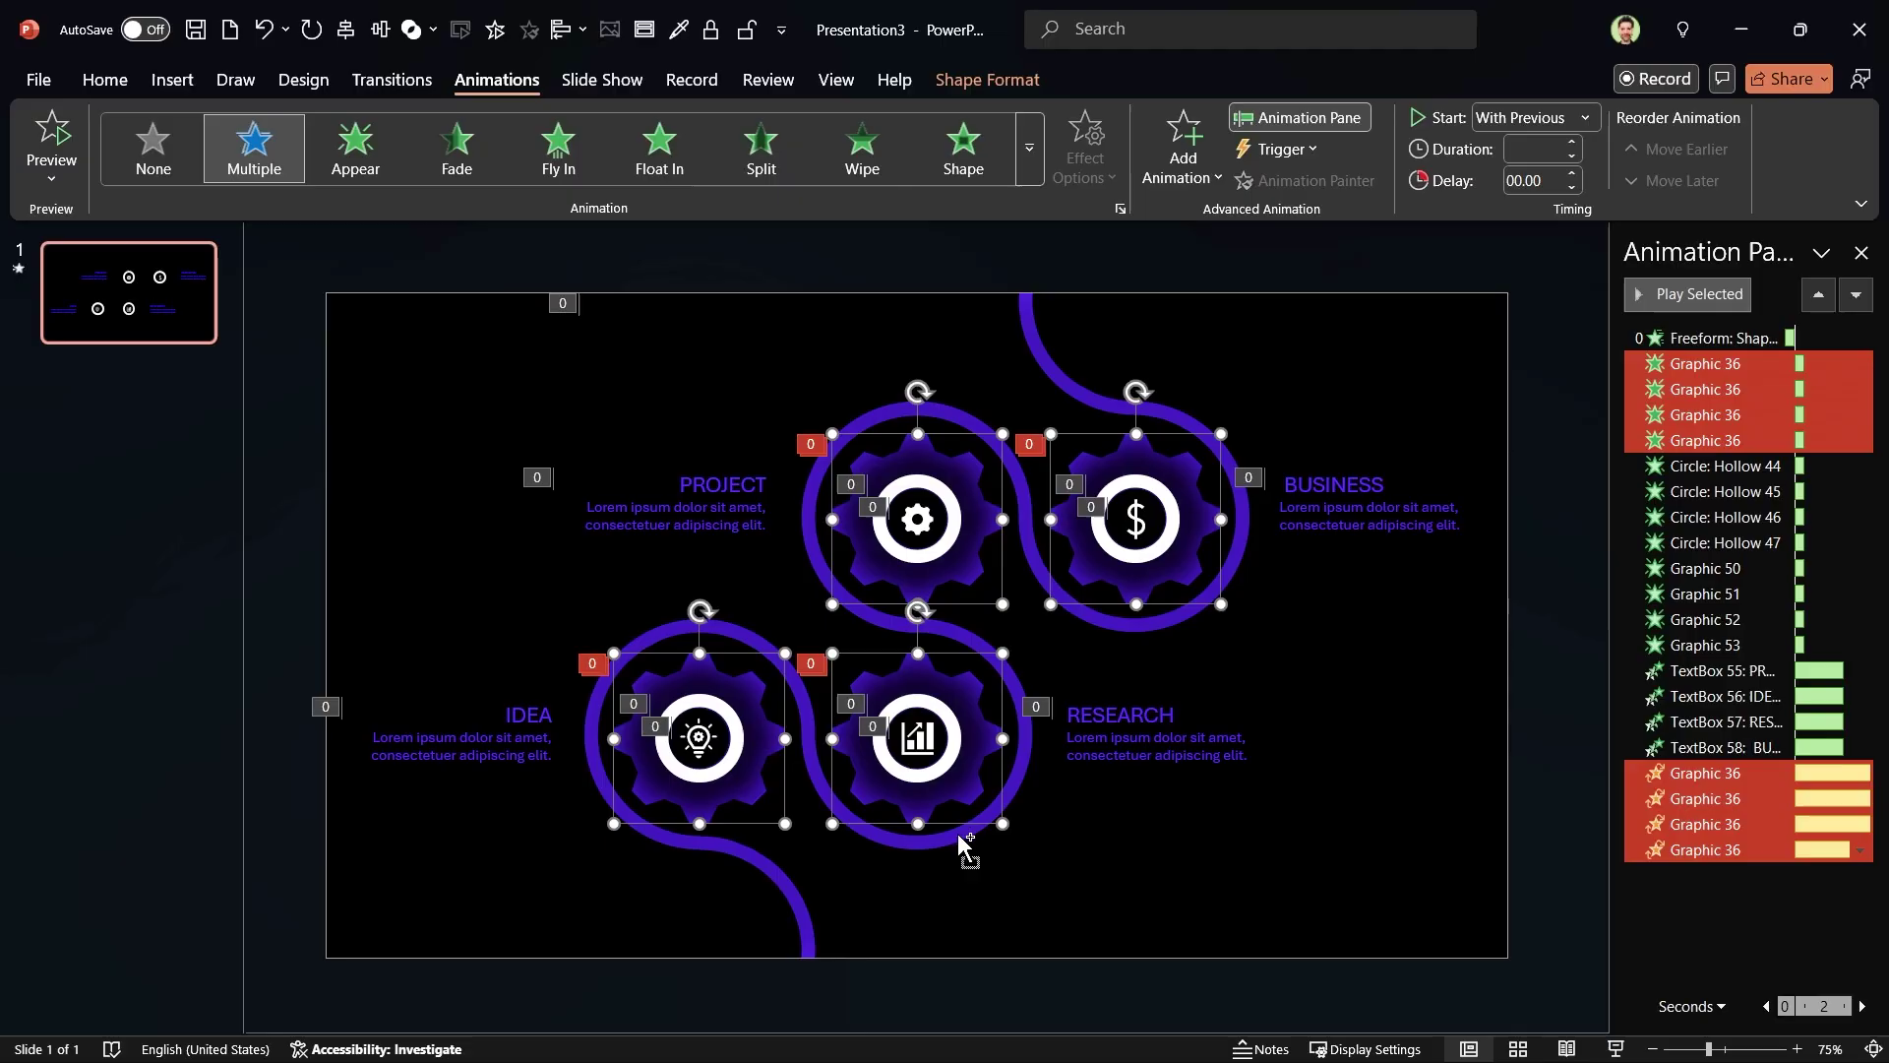
left_click(958, 833, "shift")
left_click(1184, 162)
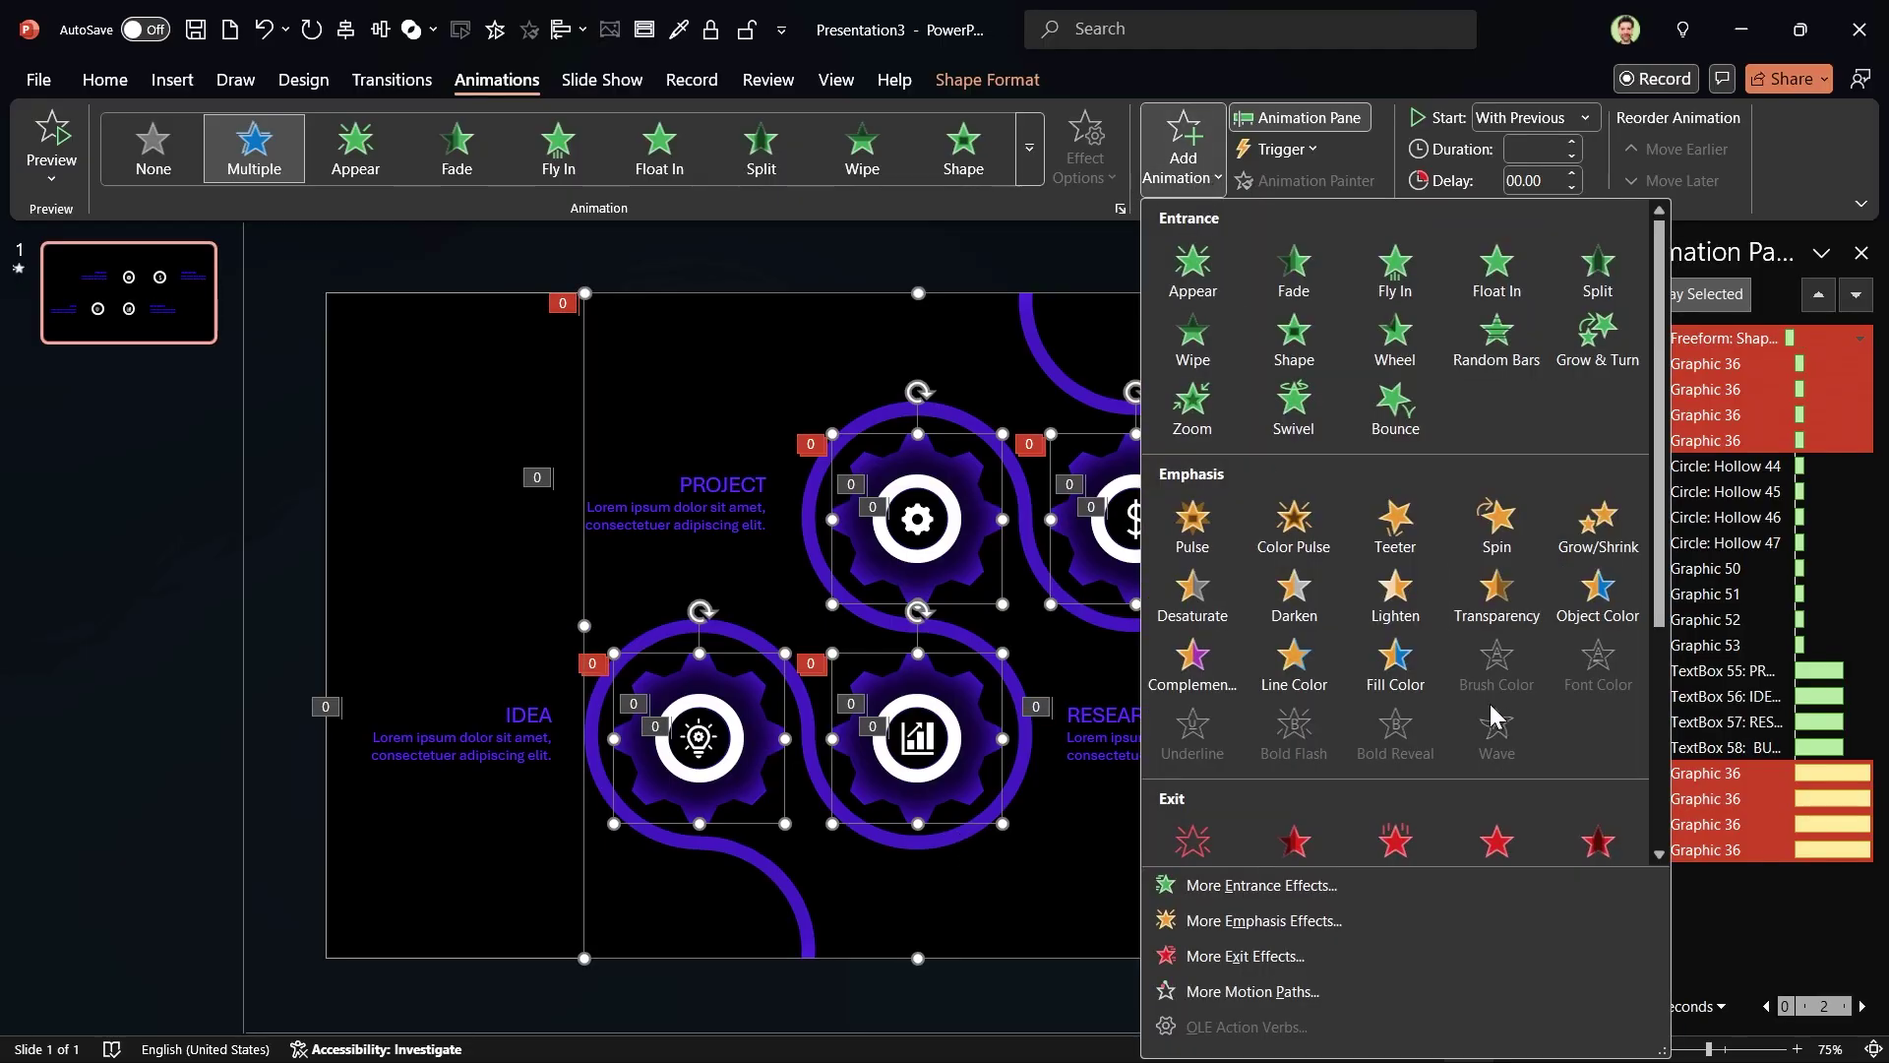
left_click(1397, 661)
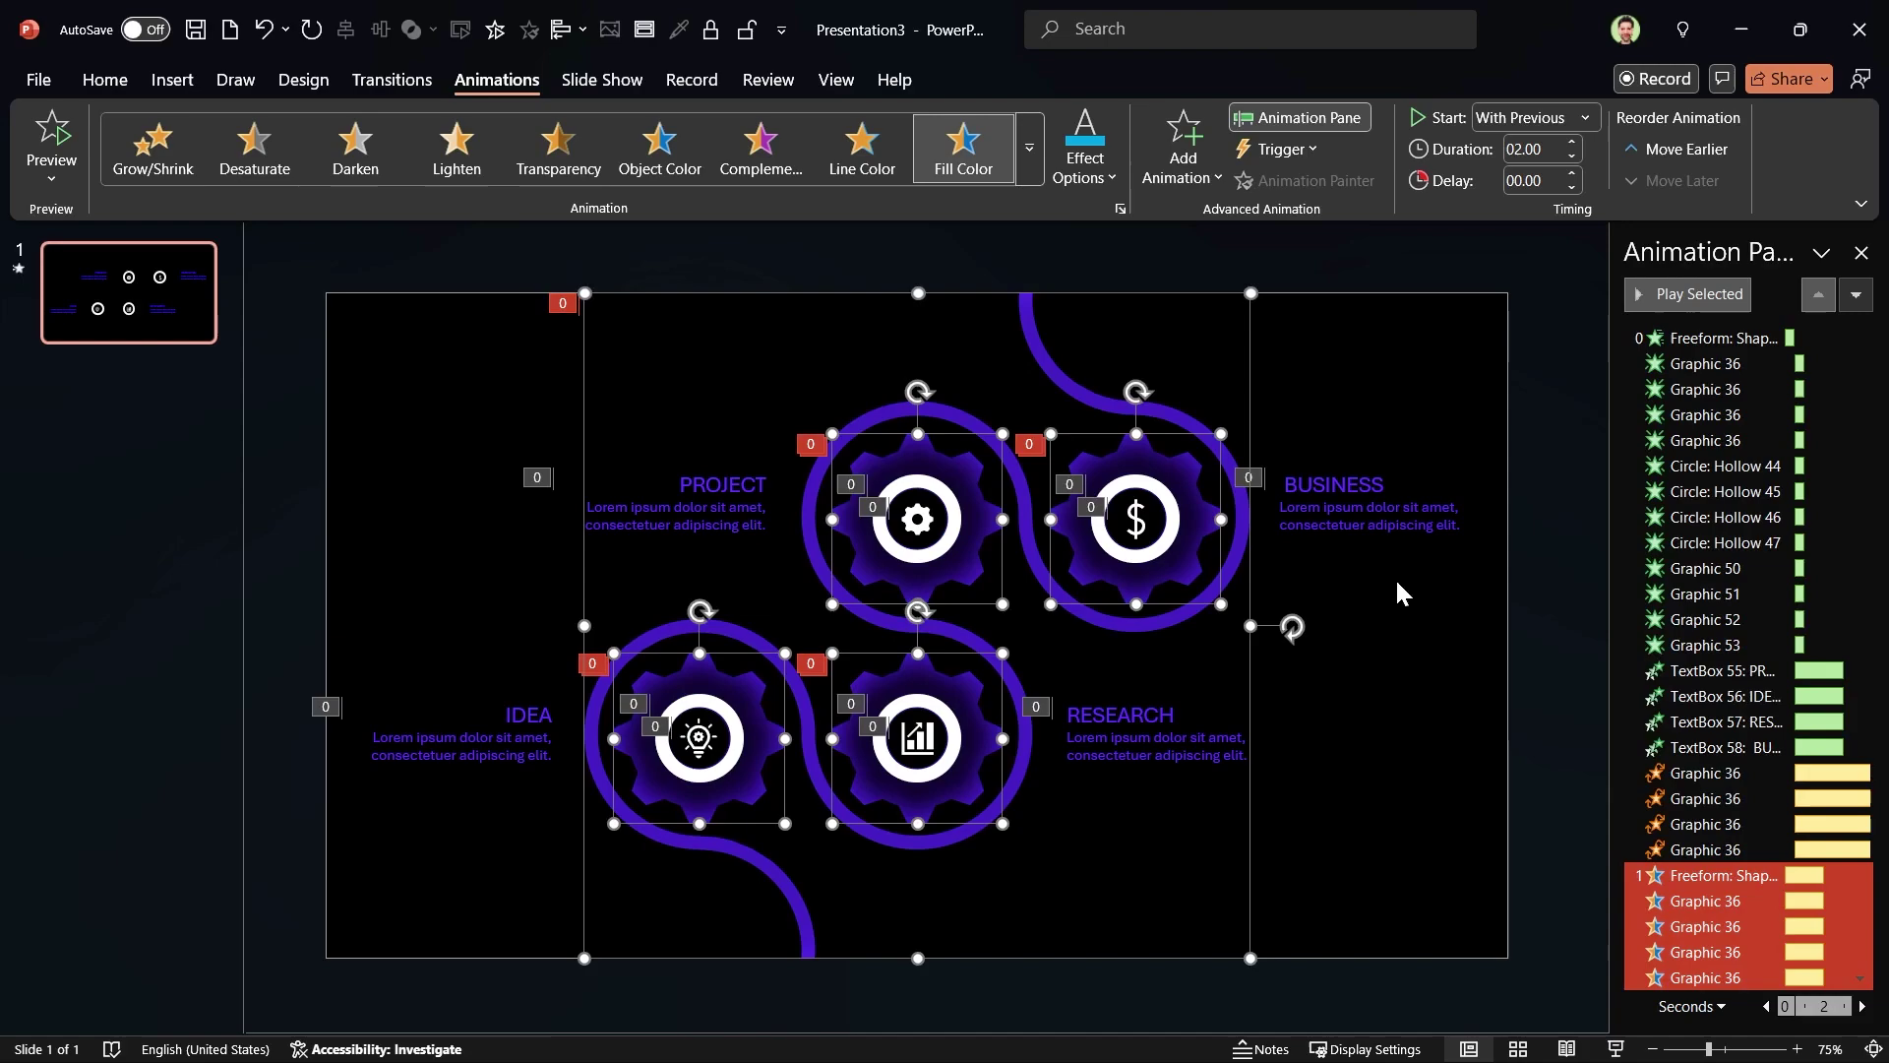
left_click(1084, 180)
left_click(1064, 256)
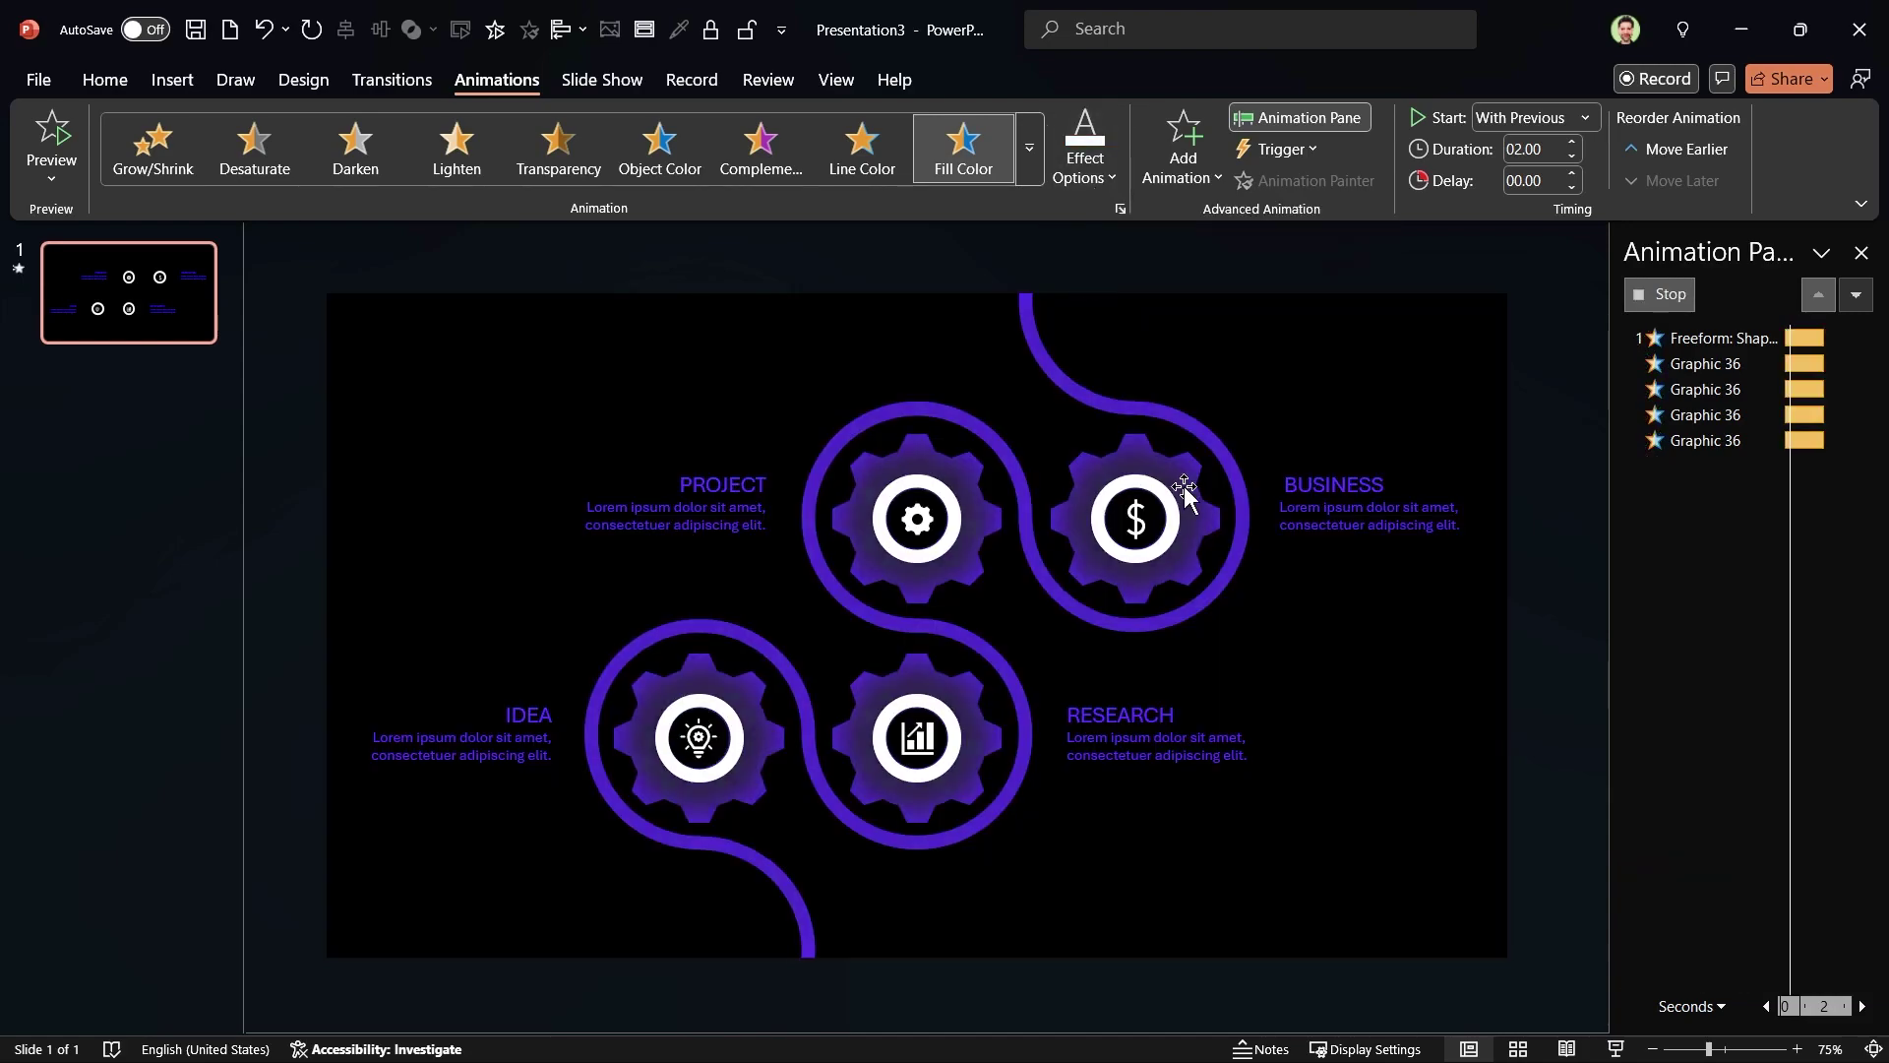
left_click(1545, 126)
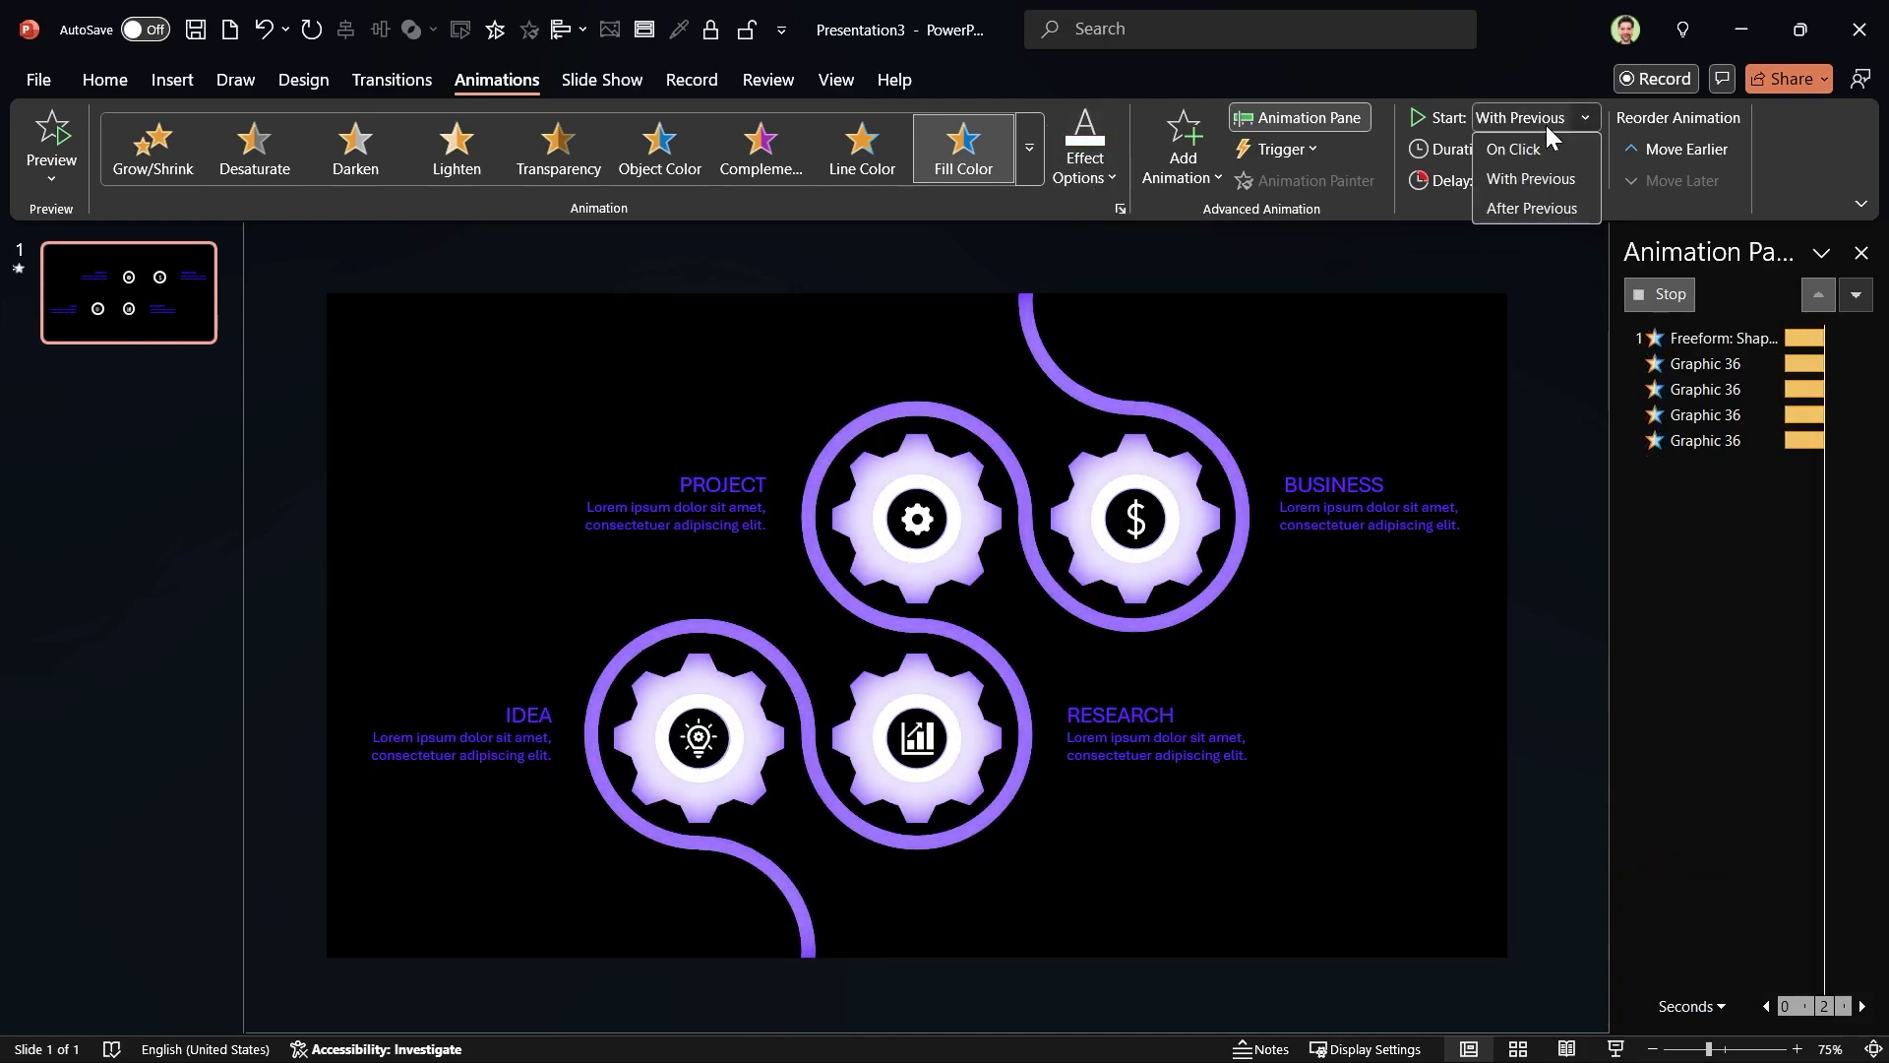
left_click(1531, 179)
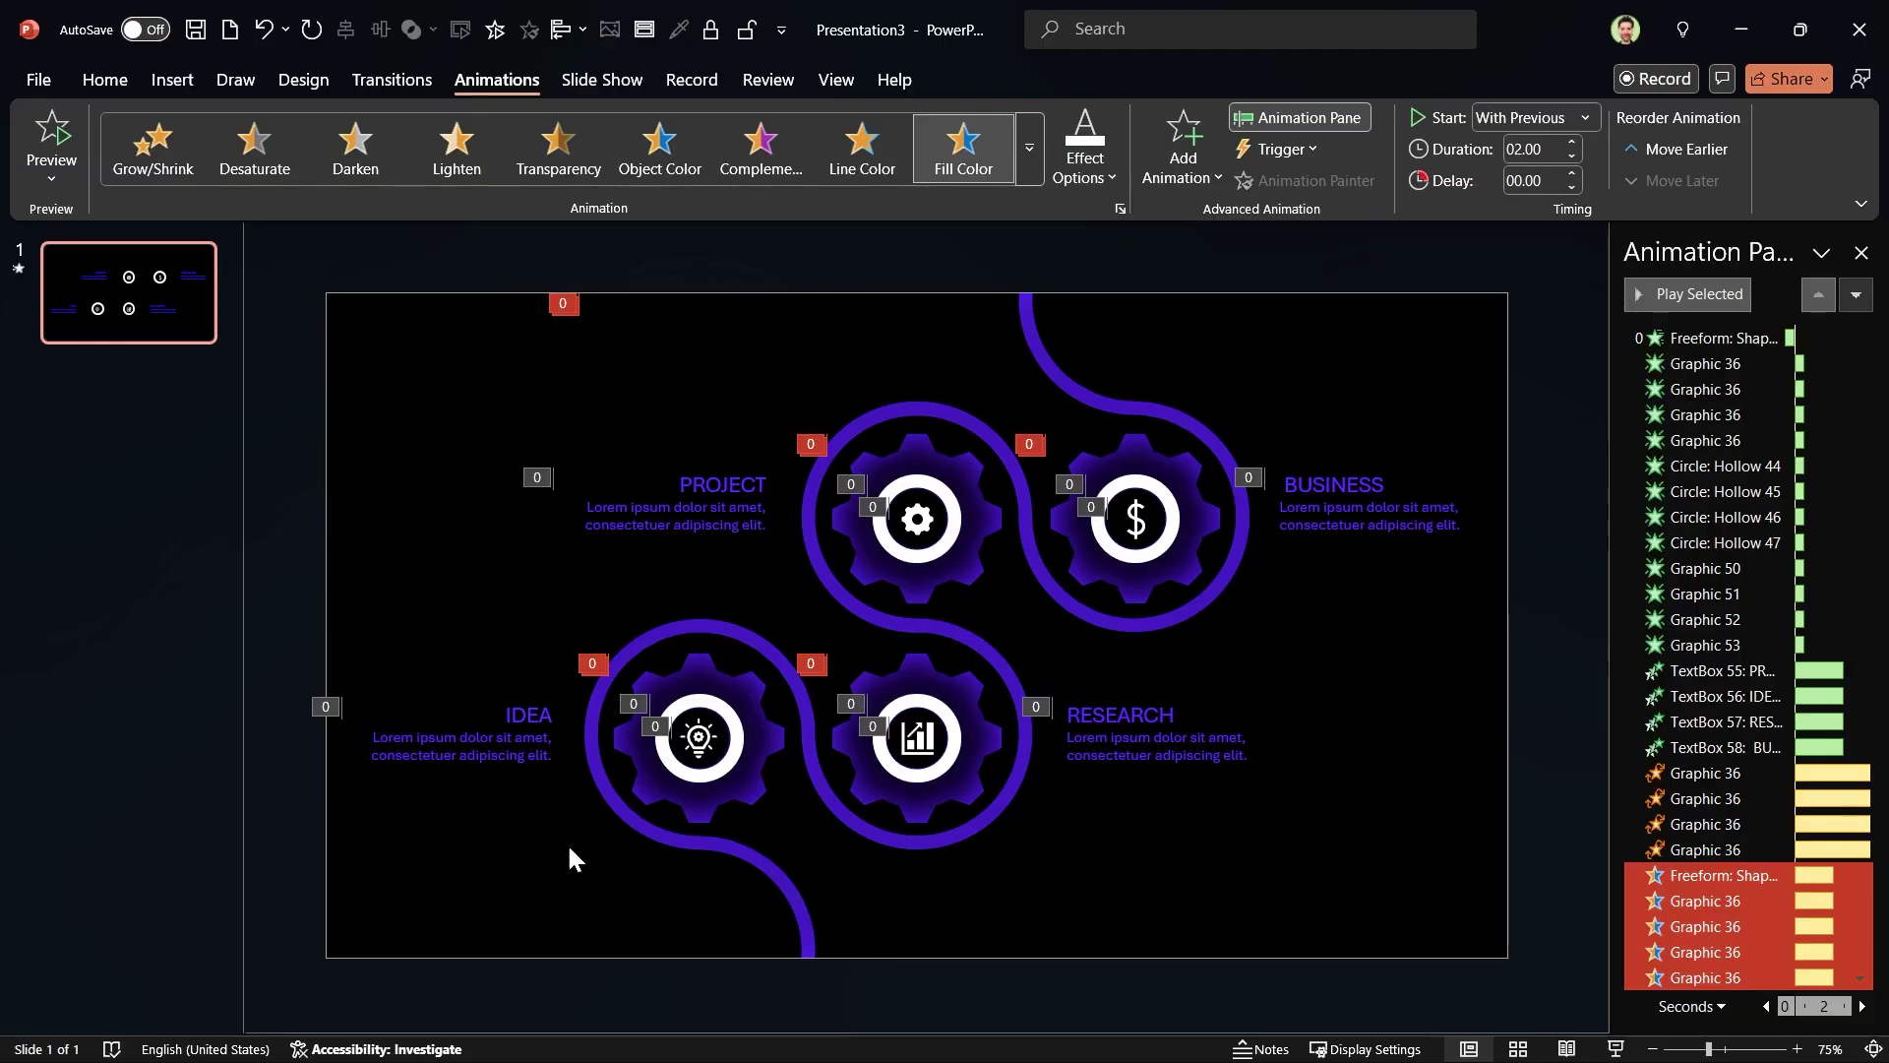
Step: Add a white Font Color emphasis, With Previous, to the four label text boxes
left_click(480, 756)
left_click(681, 534, "shift")
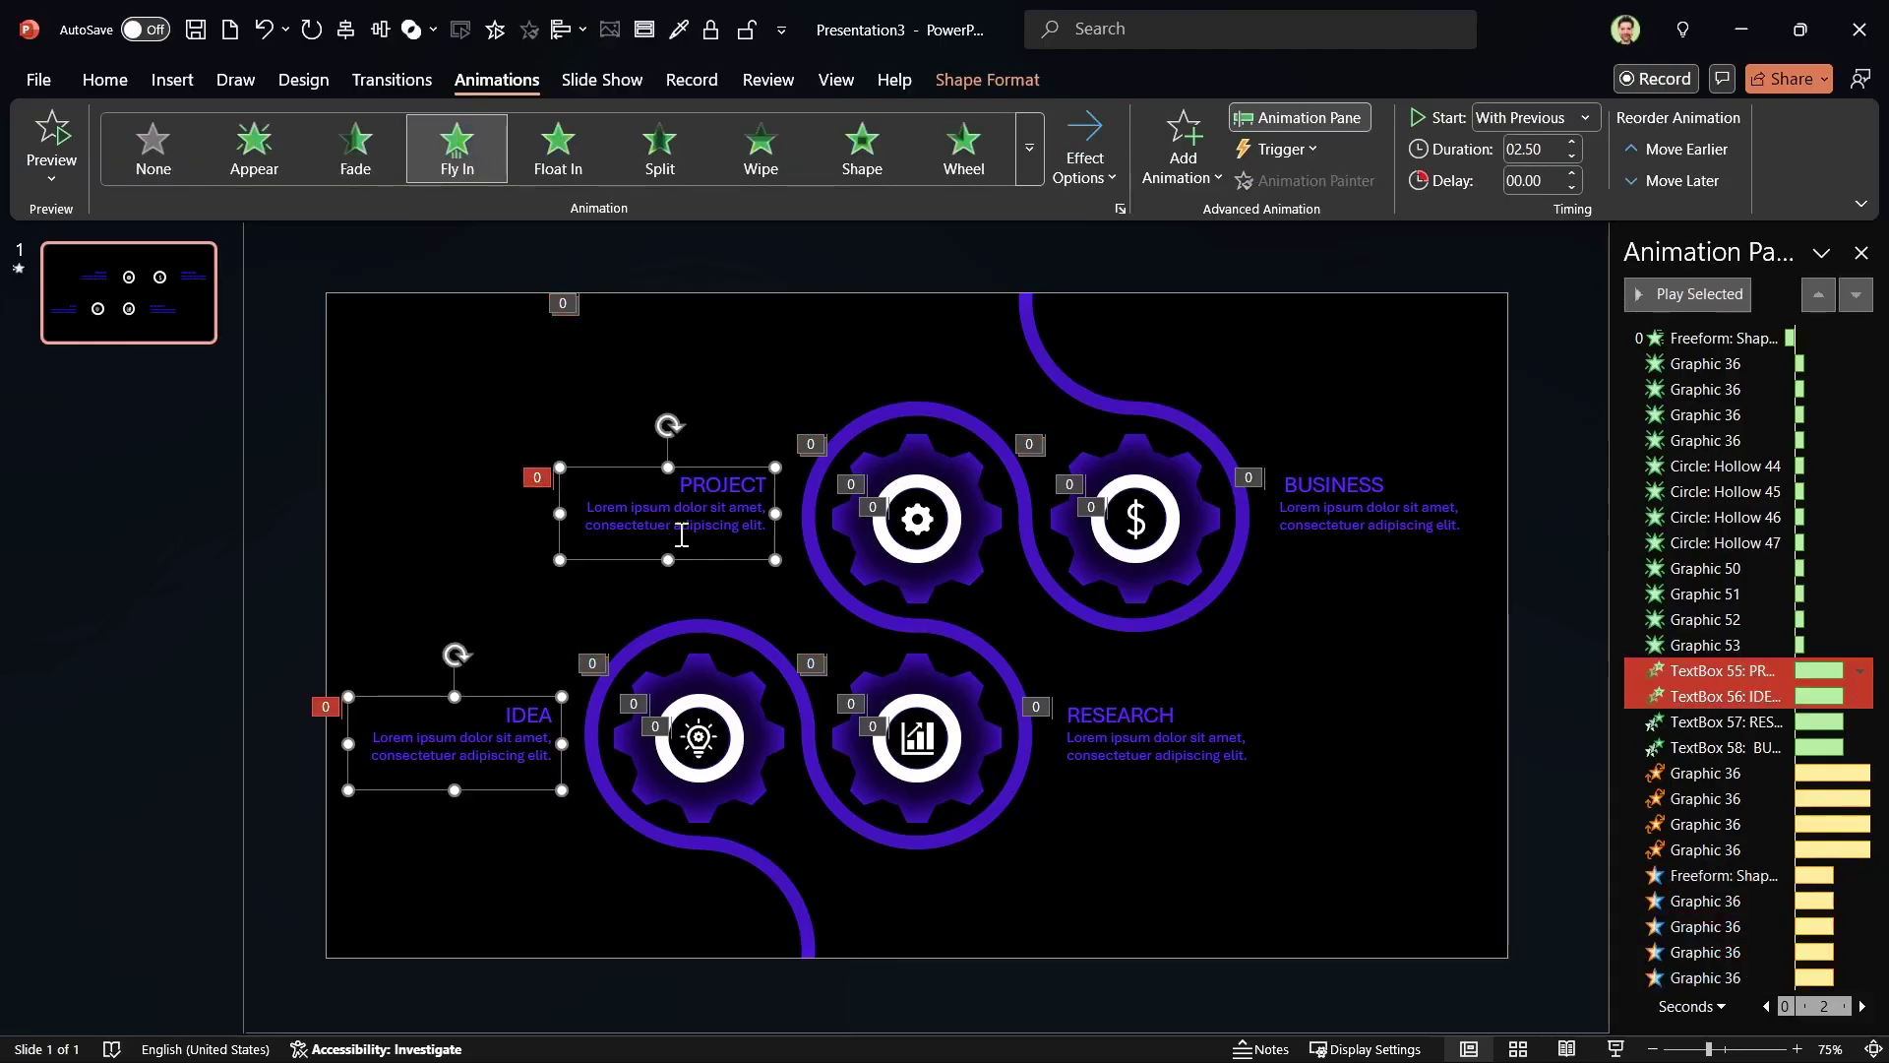
left_click(1330, 510, "shift")
left_click(1162, 736, "shift")
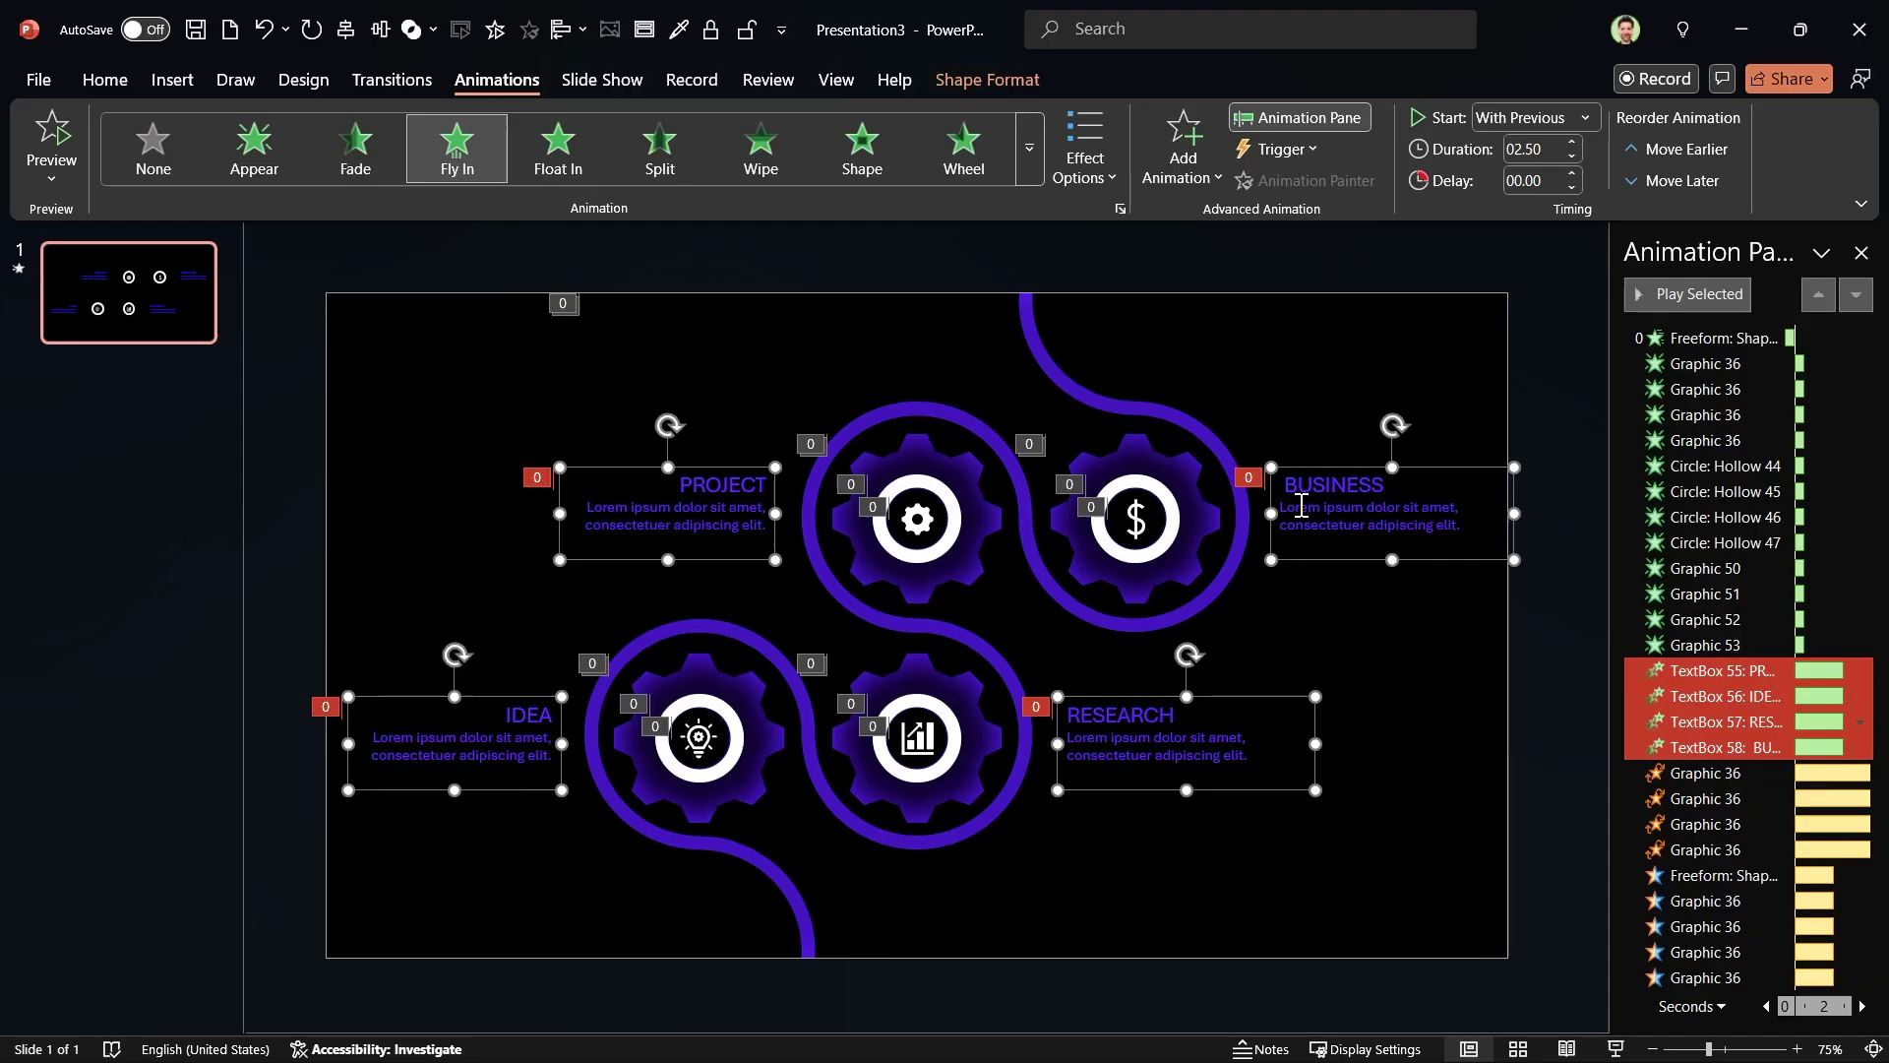
left_click(1196, 180)
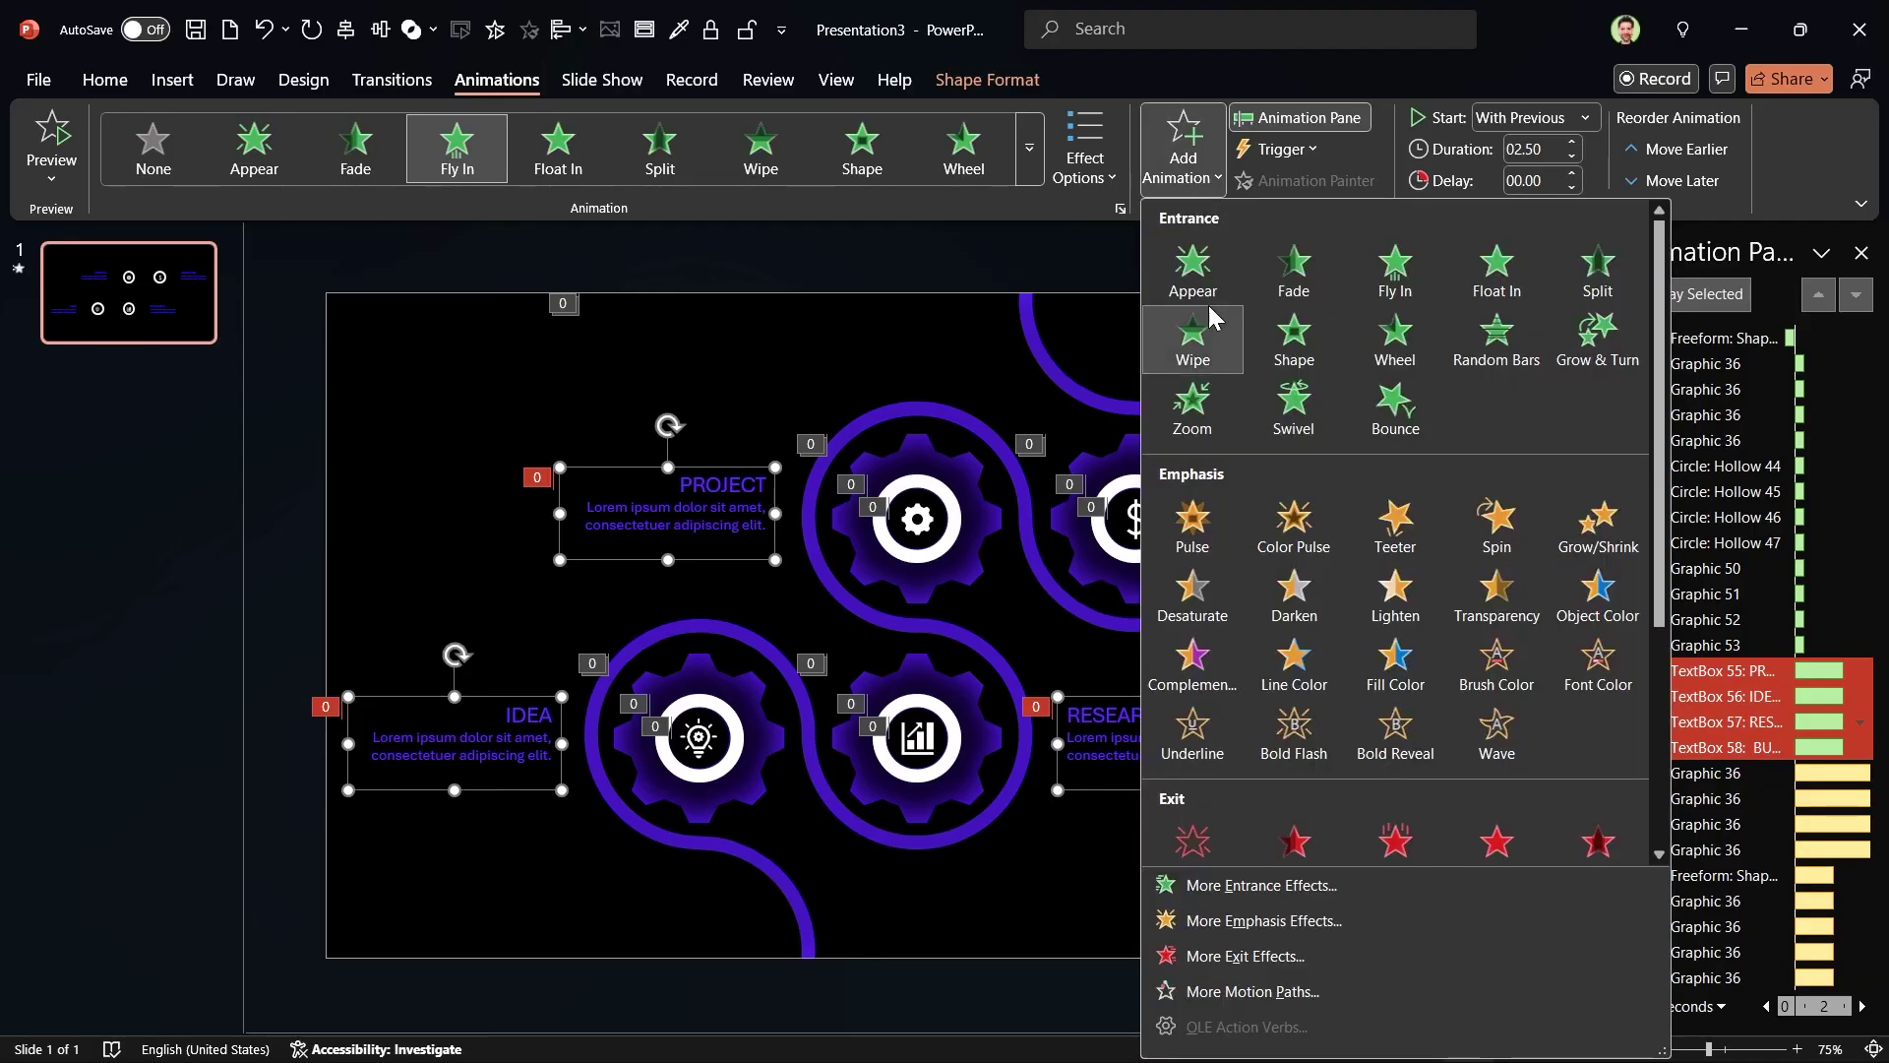
left_click(1583, 679)
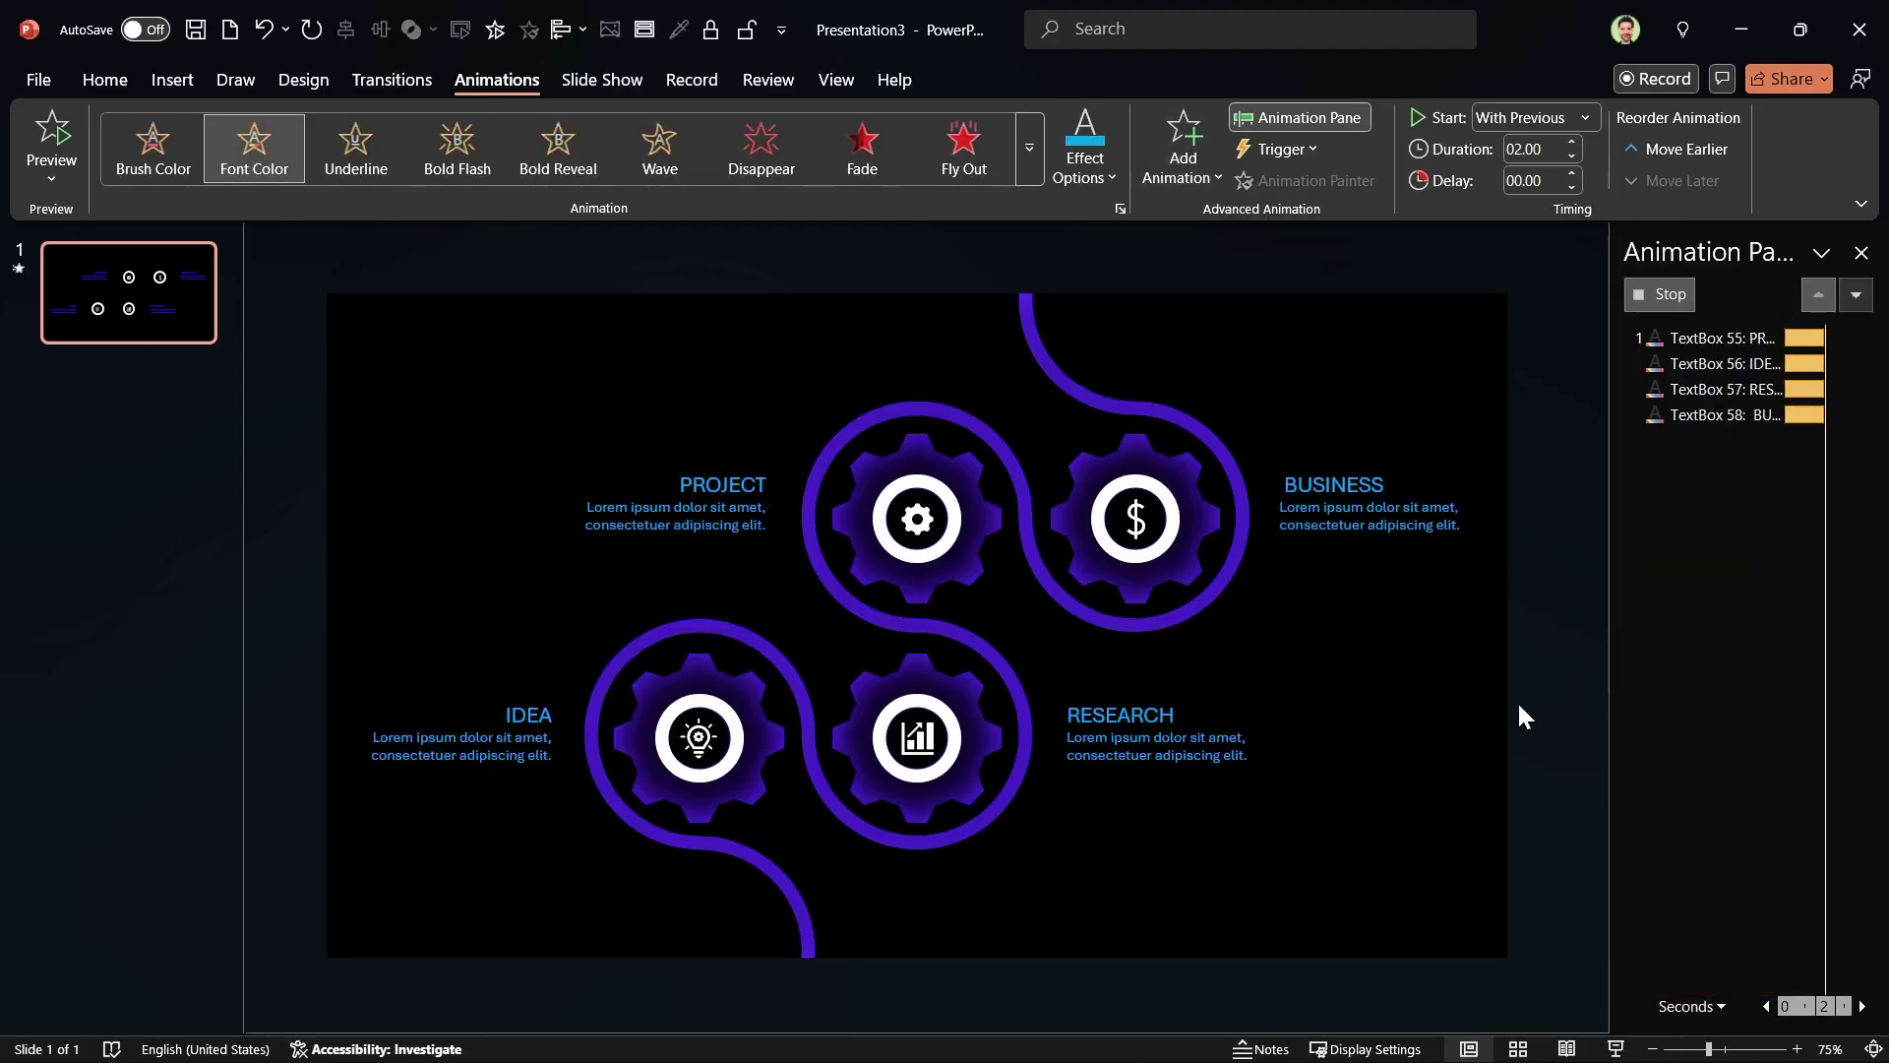
left_click(1086, 179)
left_click(1071, 254)
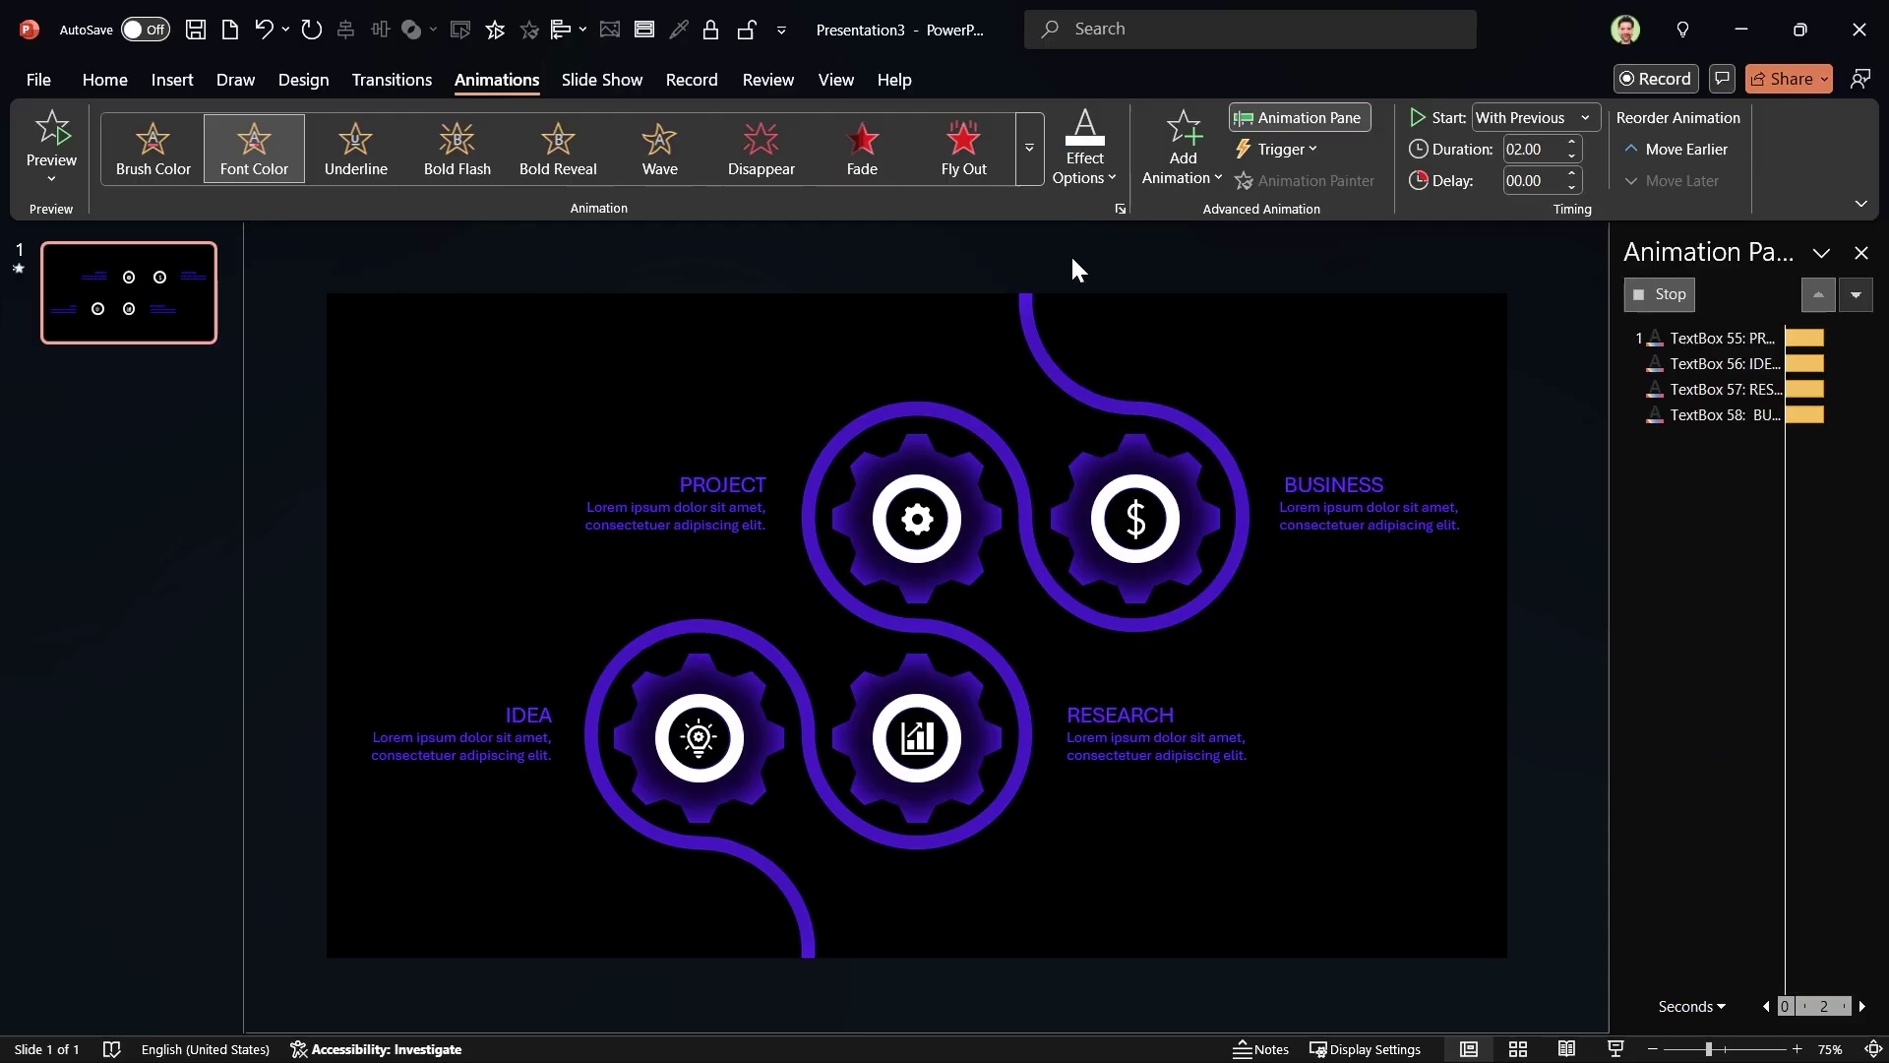
left_click(1531, 122)
left_click(1508, 179)
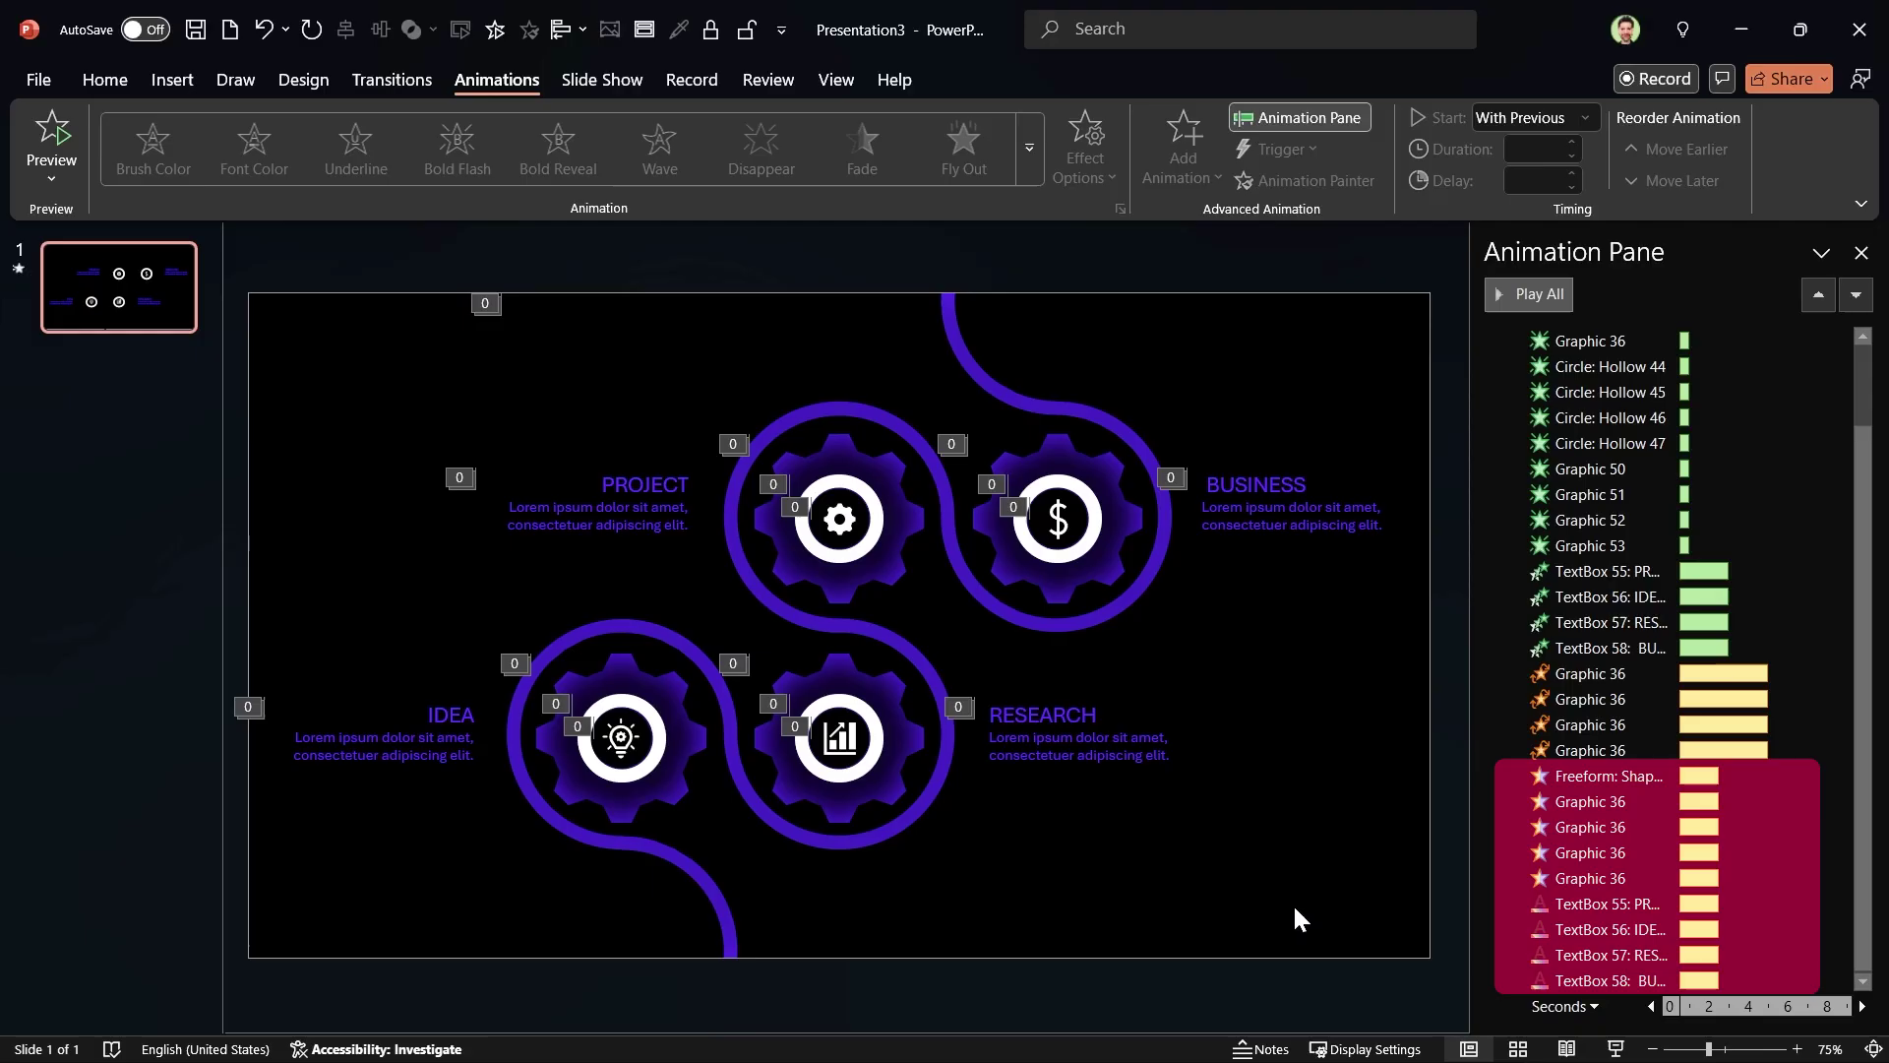
Step: Set the maze curve's Fill Color animation to start After Previous
left_click(1579, 777)
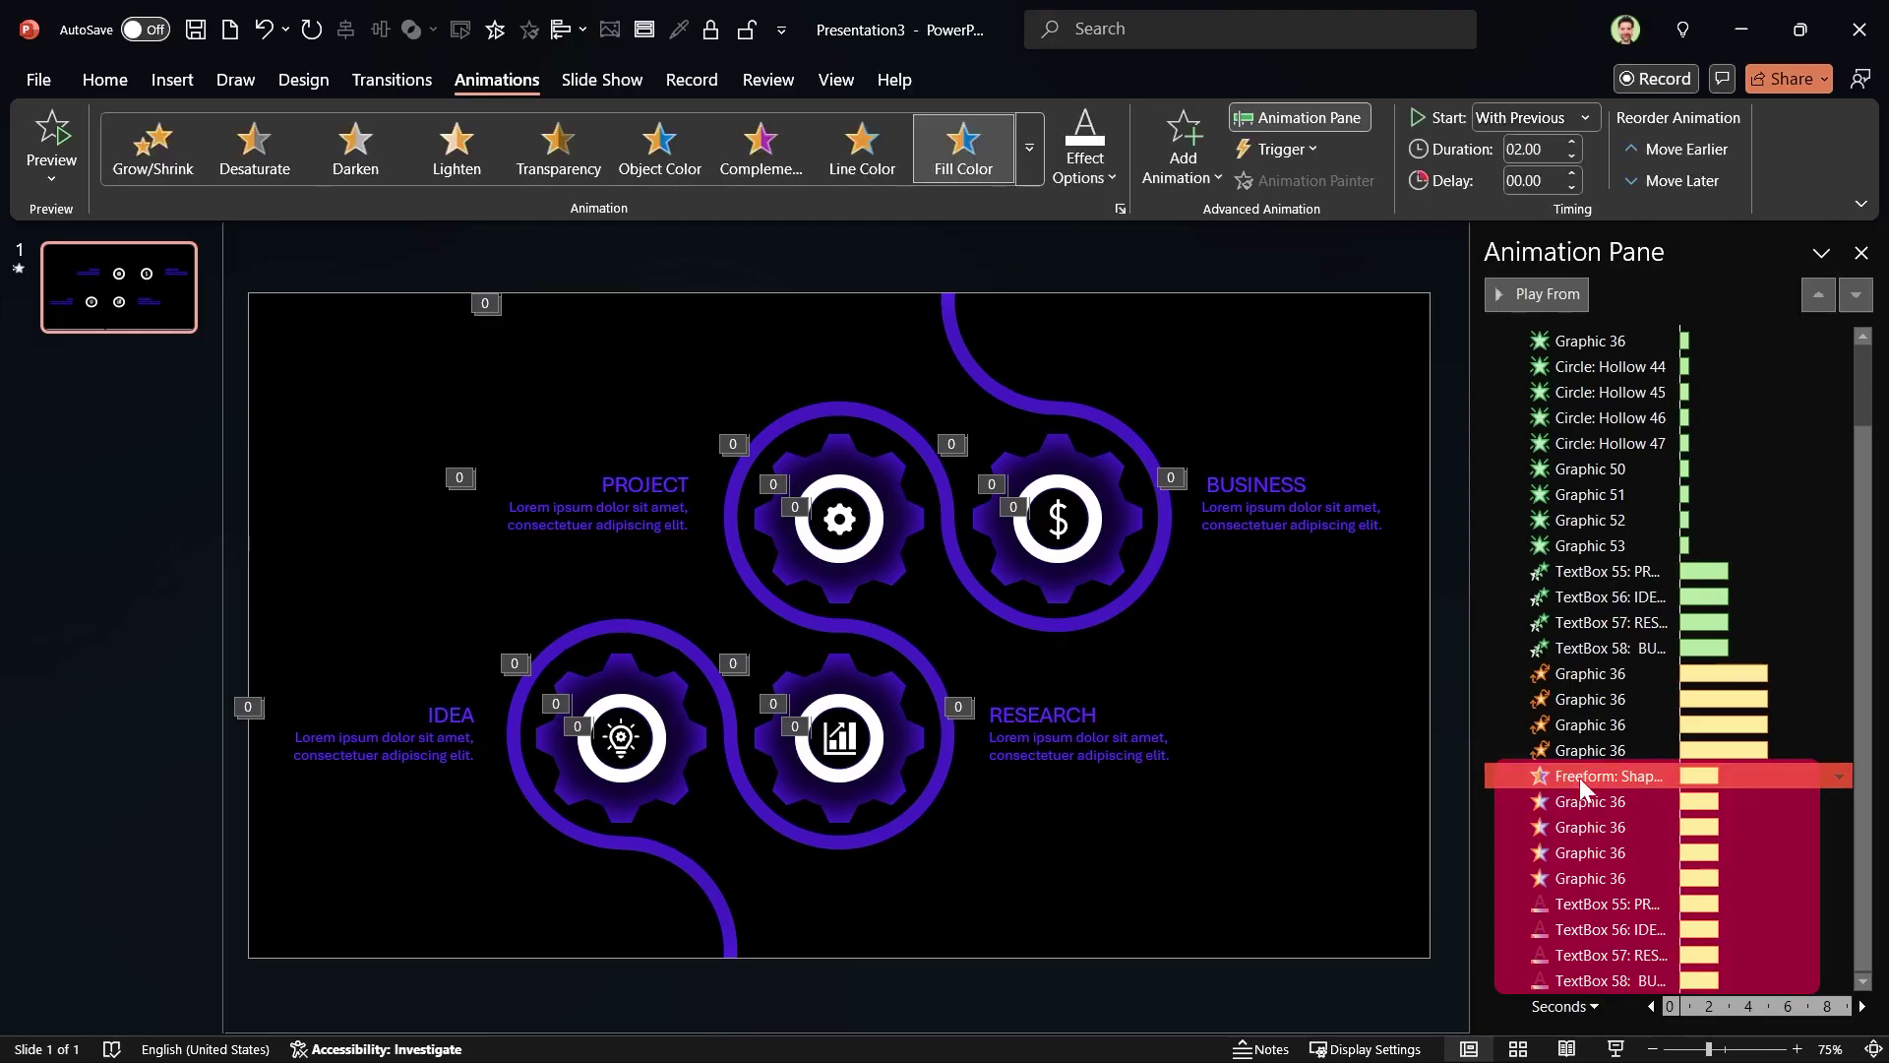
left_click(1527, 124)
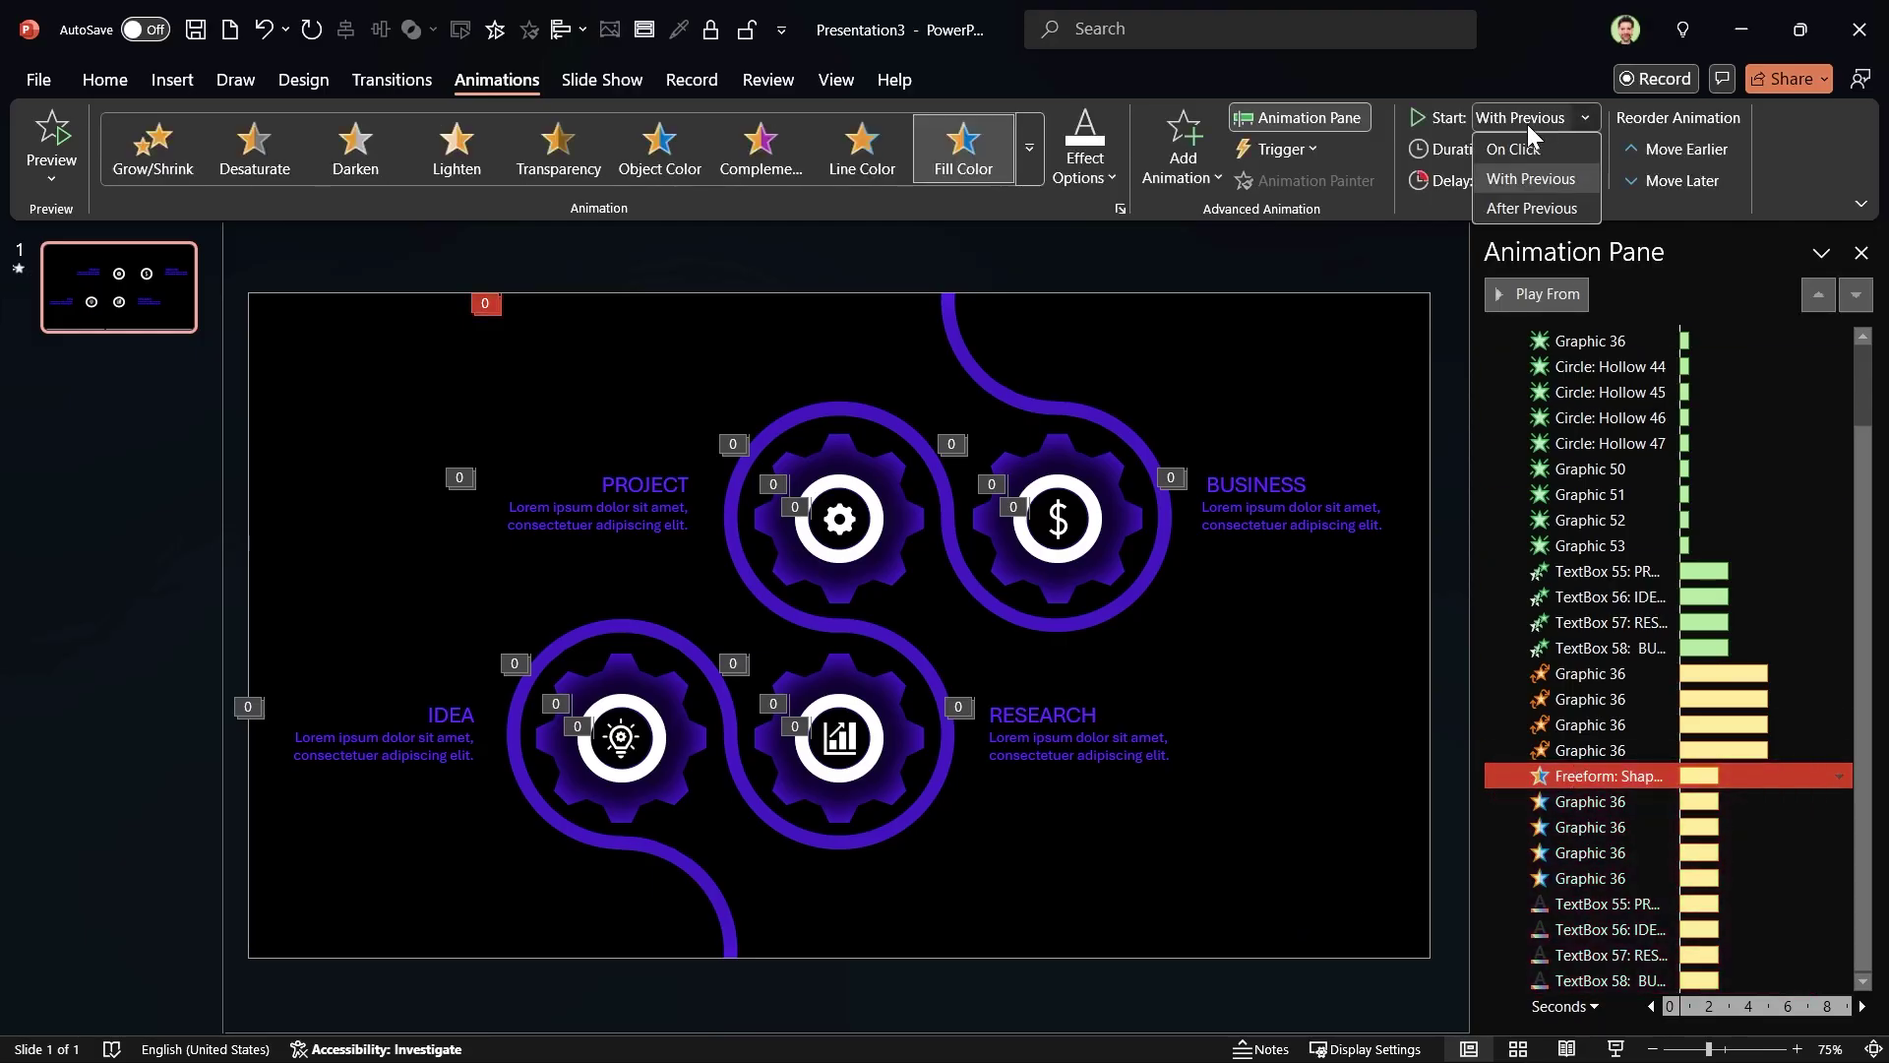
key("Escape")
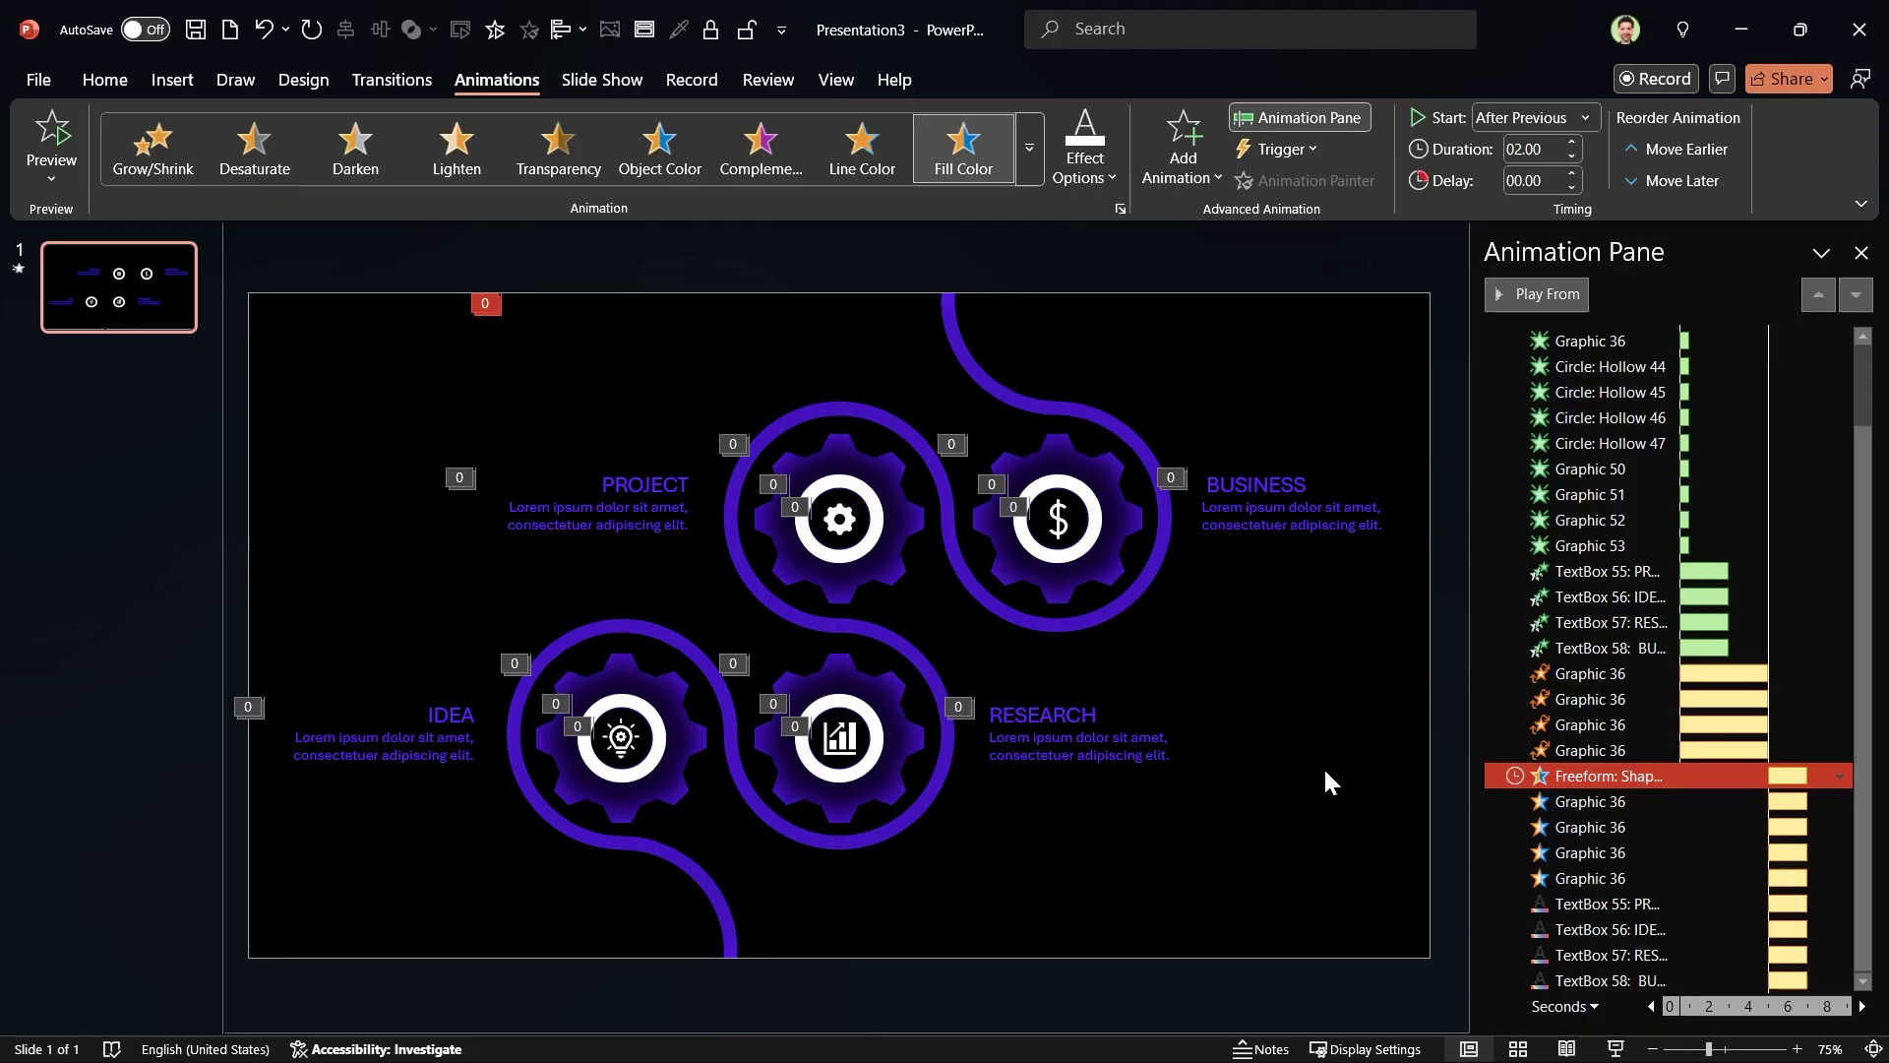